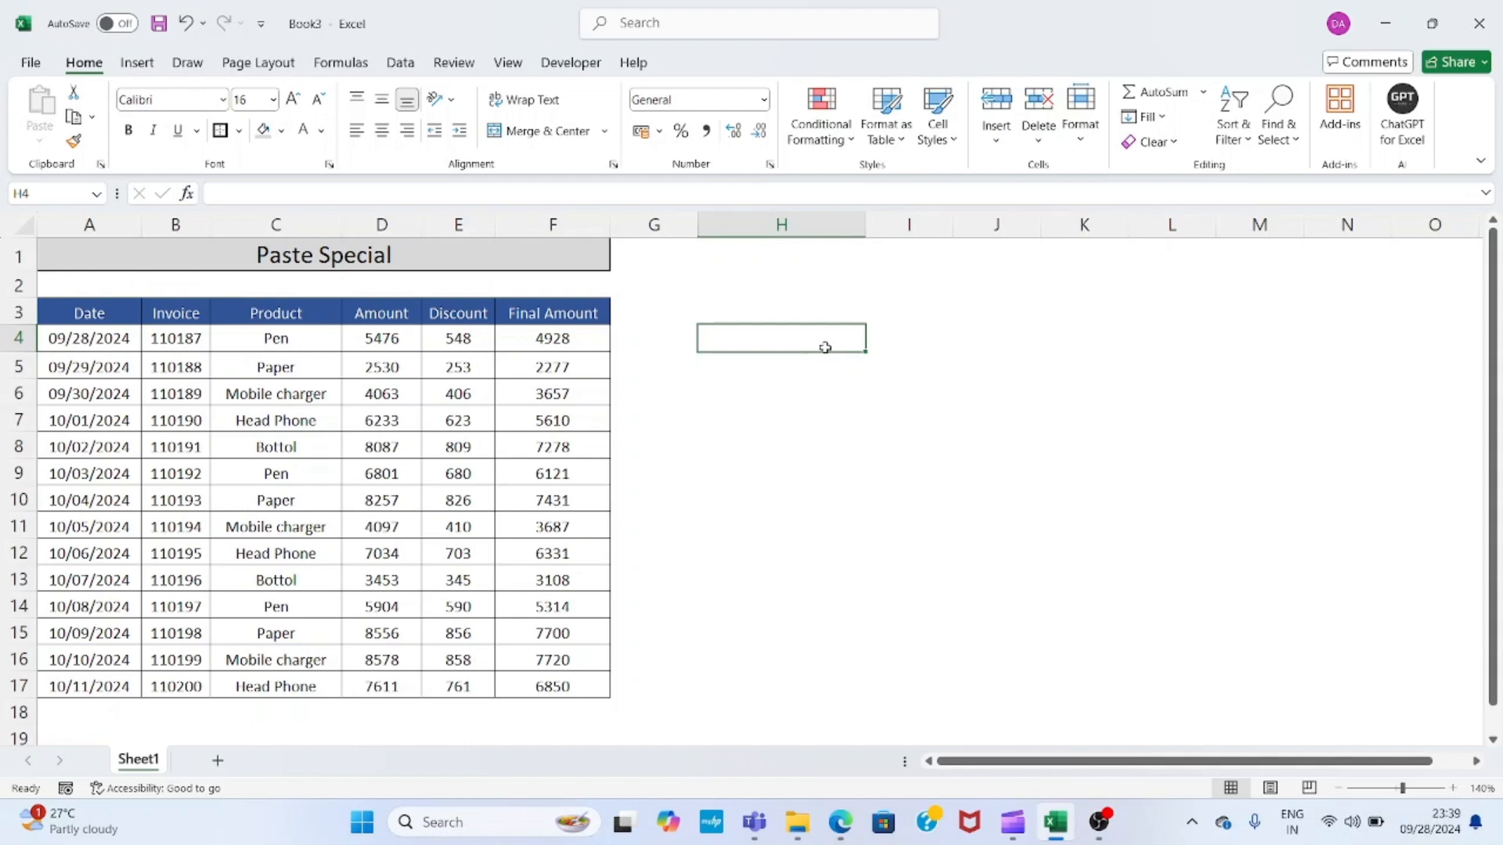
left_click(901, 330)
key("alt")
key("e")
key("Escape")
- Copy the first Final Amount cell F4 and examine the Paste Special options at H4 without pasting
left_click(547, 344)
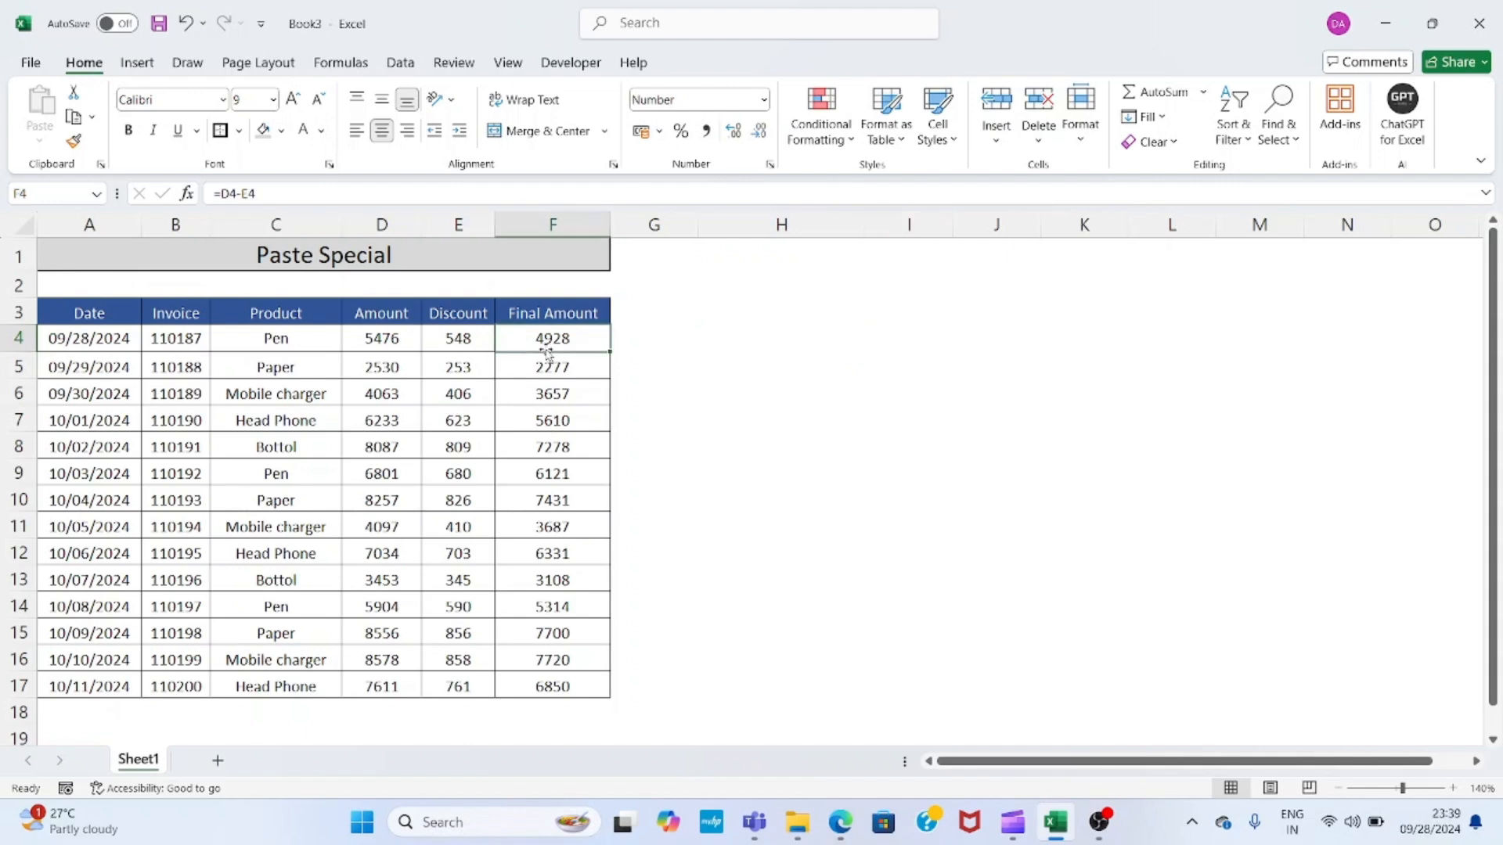
key("ctrl+c")
key("Right")
key("Right")
key("alt")
key("e")
key("s")
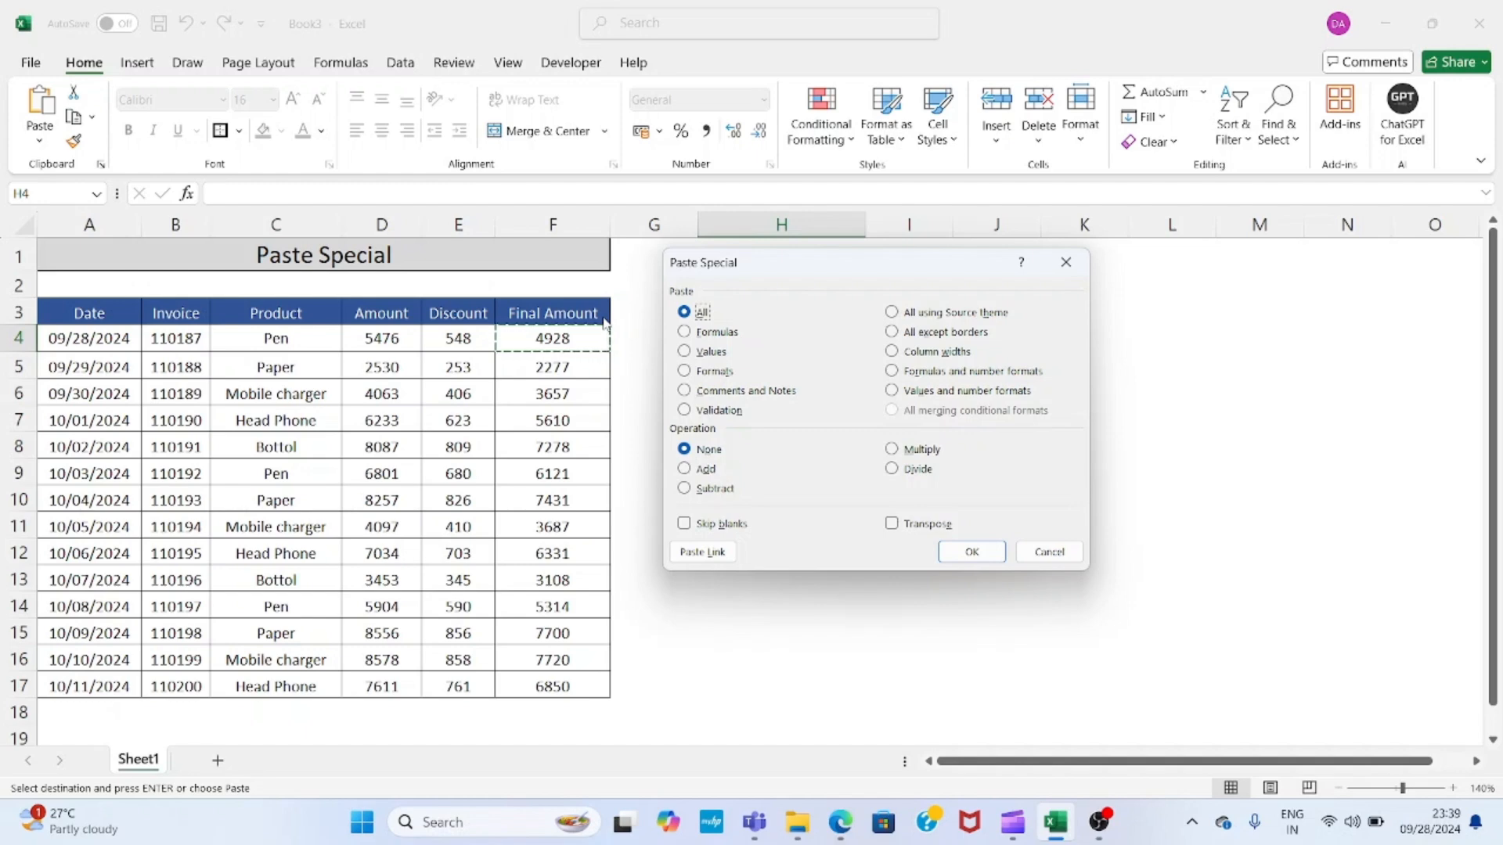
left_click(1041, 555)
left_click(569, 338)
key("Escape")
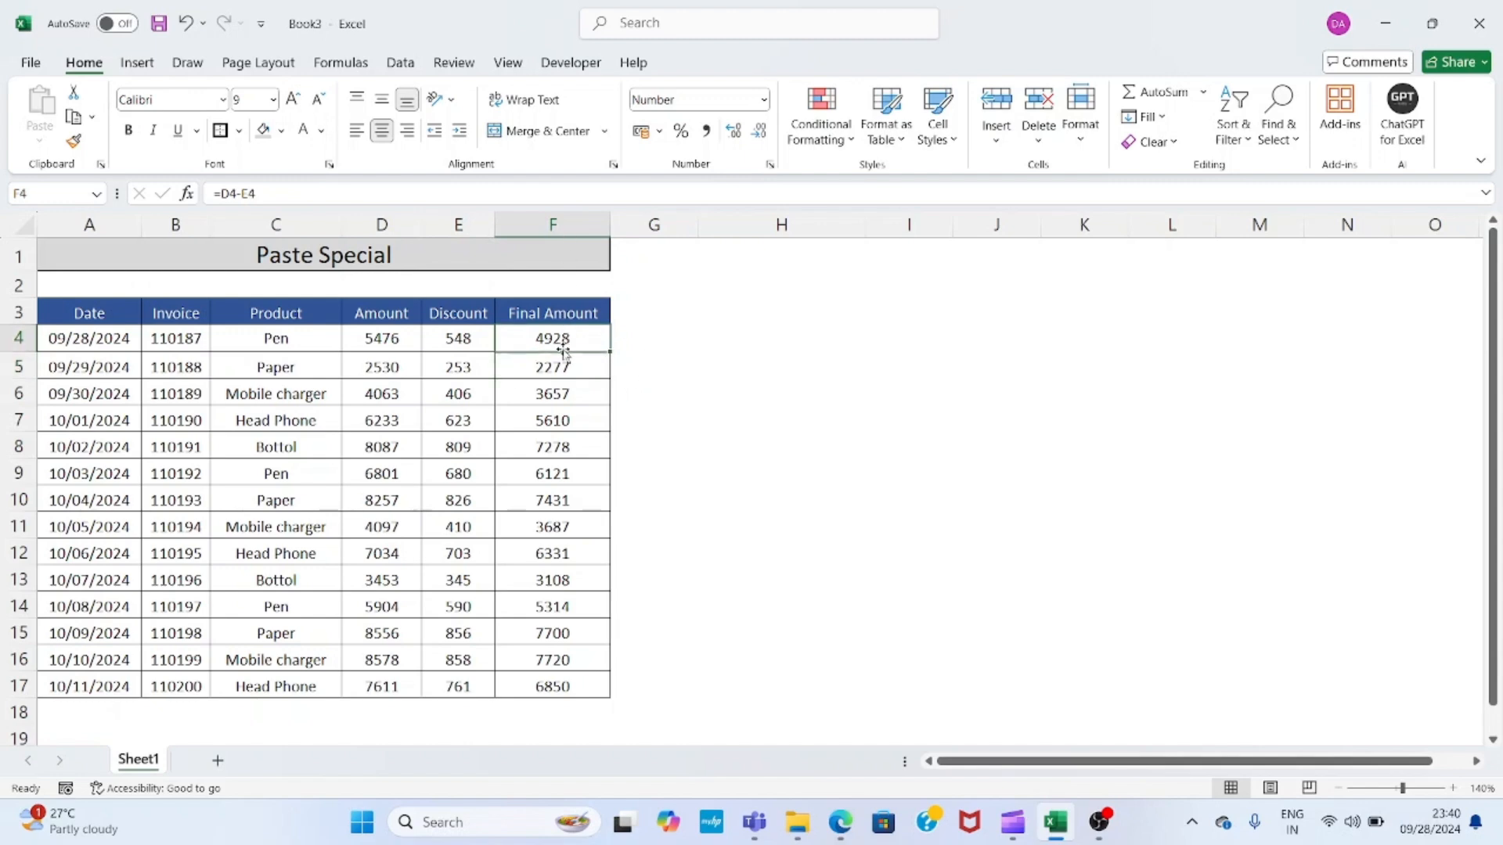
- Copy the Final Amount cells F4:F17, paste them normally starting at J4, and check the resulting formula
key("ctrl+shift+Down")
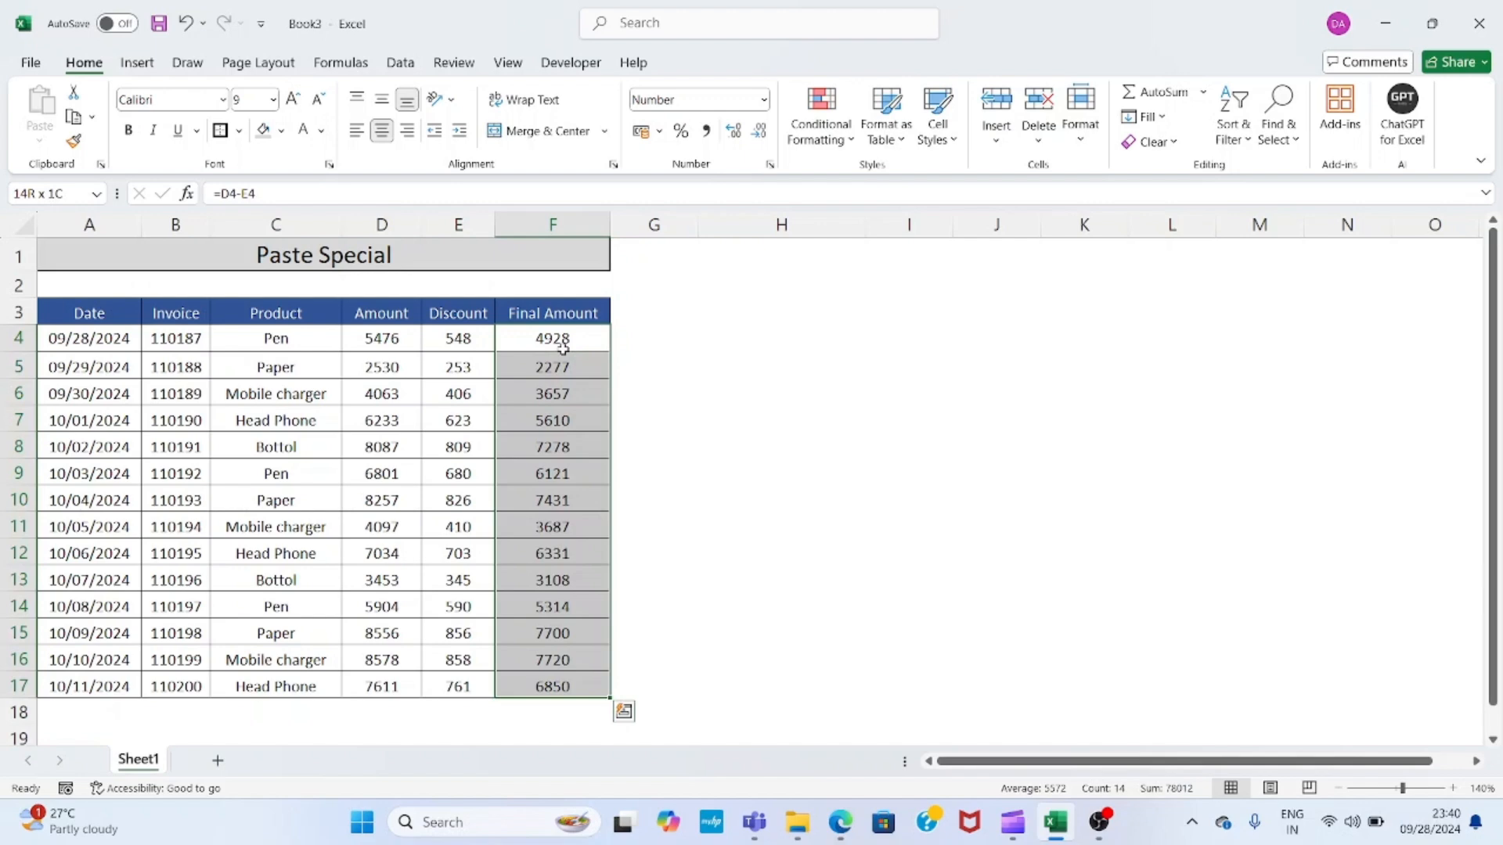
key("ctrl+c")
key("Right")
key("Right")
key("Right")
key("Right")
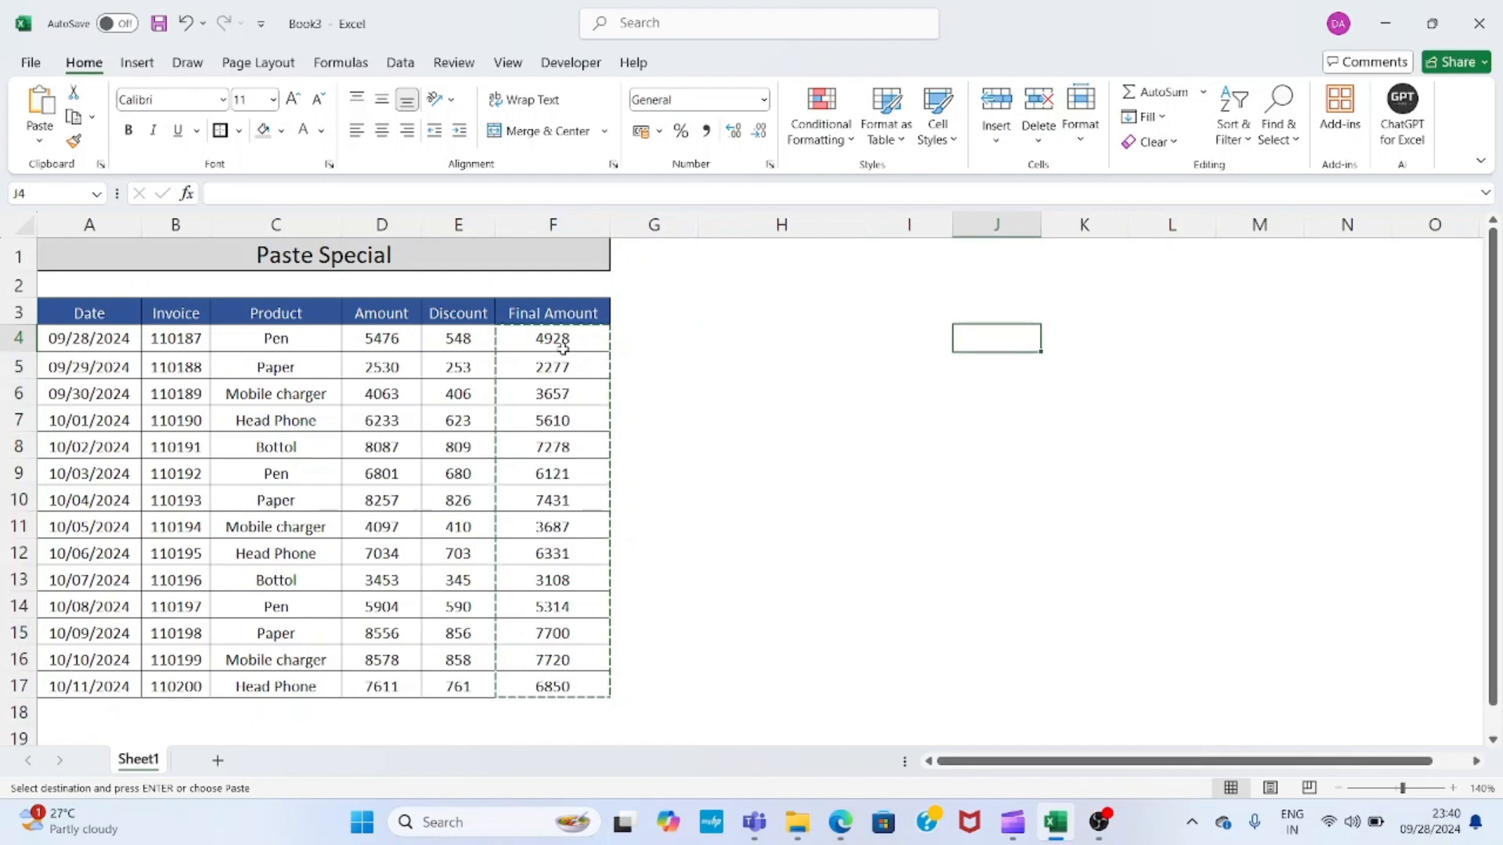
key("ctrl+v")
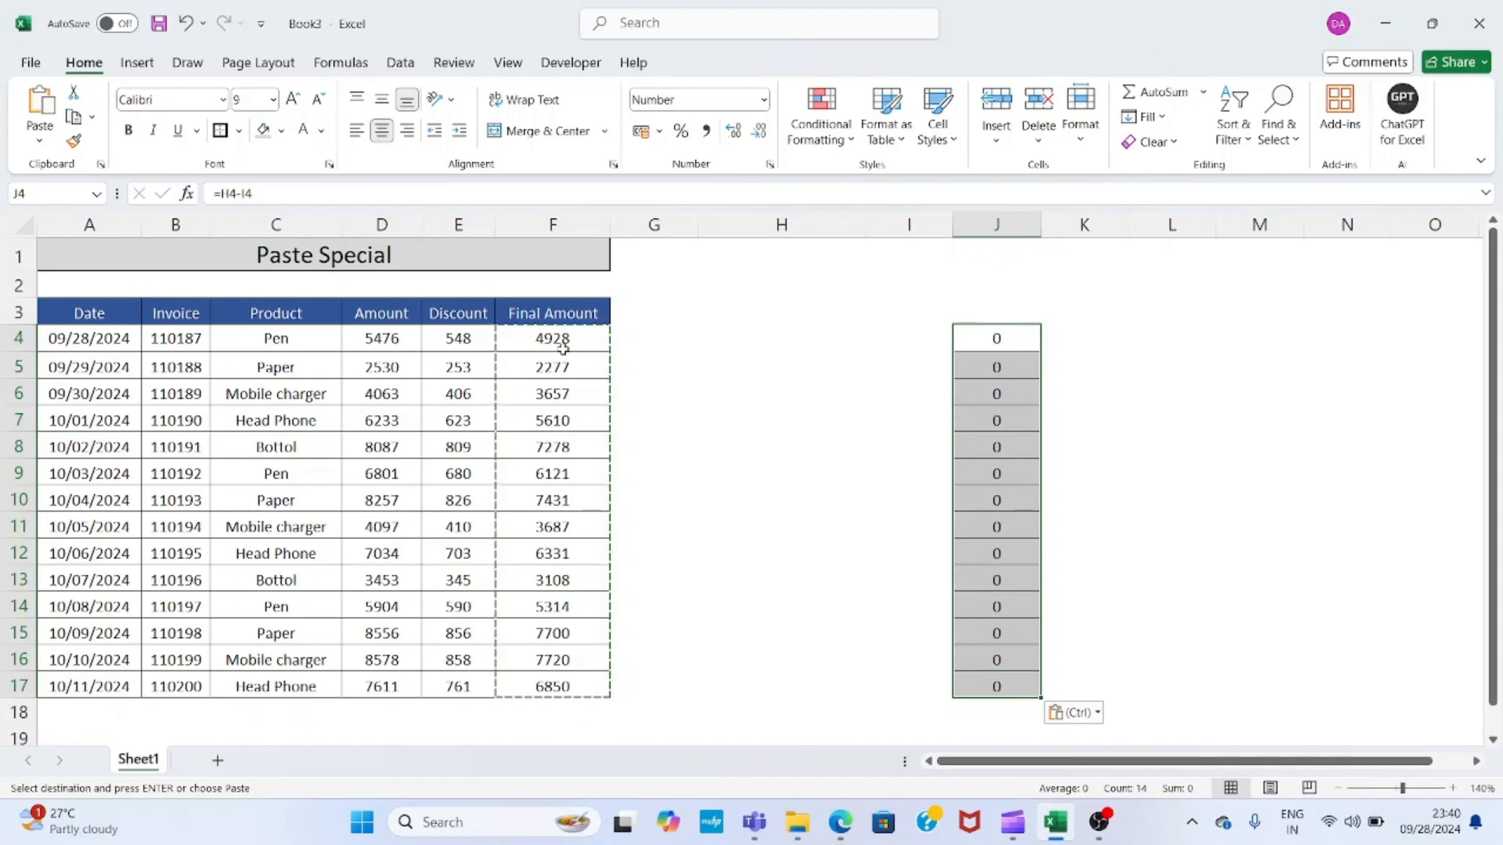
key("Left")
key("Right")
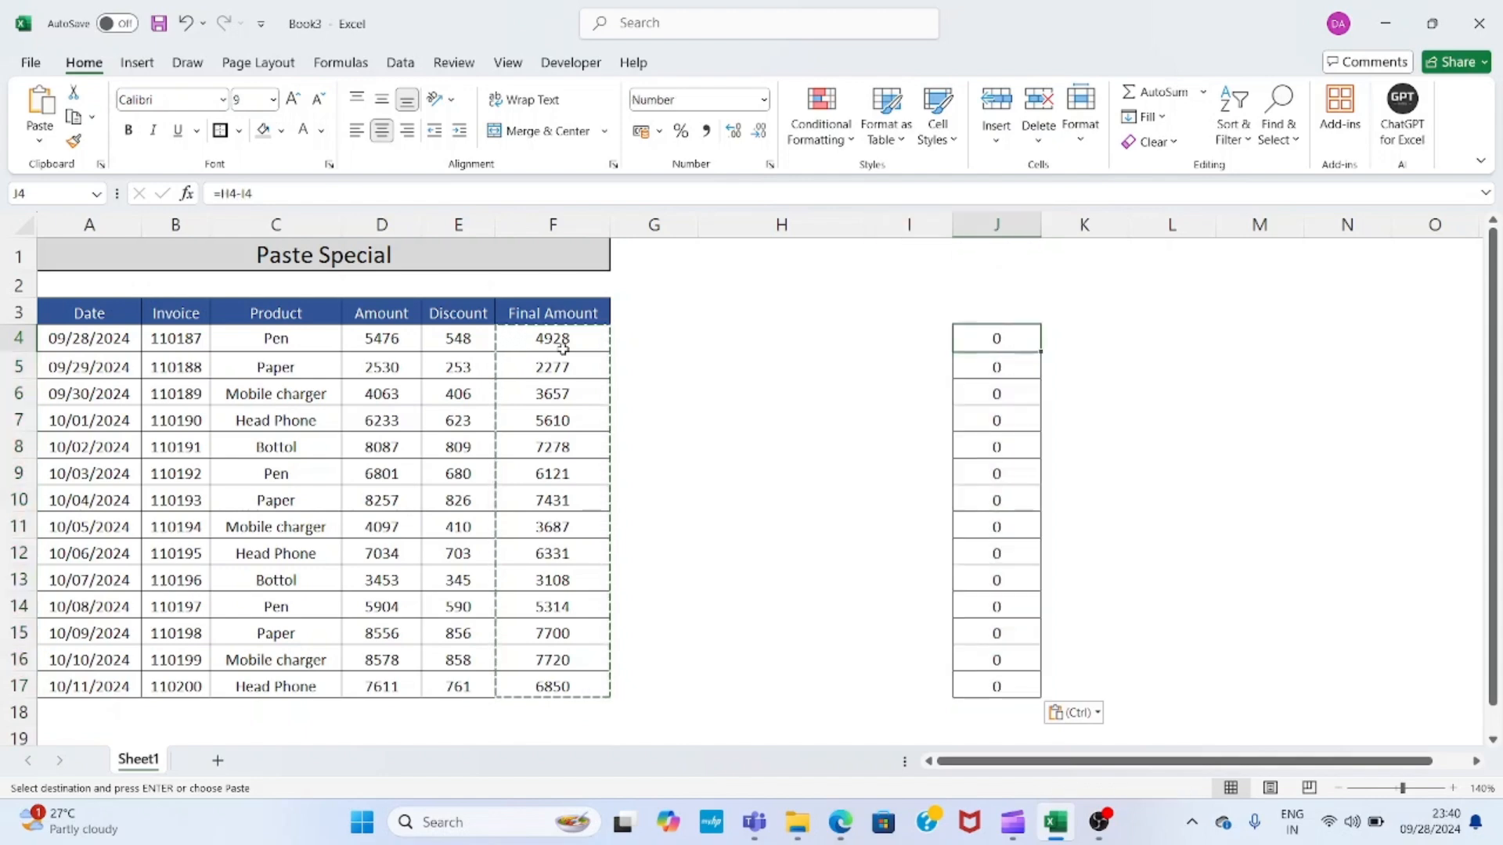
- Paste the copied Final Amount cells F4:F17 over the range starting at J4 as values only
key("Left")
key("Left")
key("Left")
key("Left")
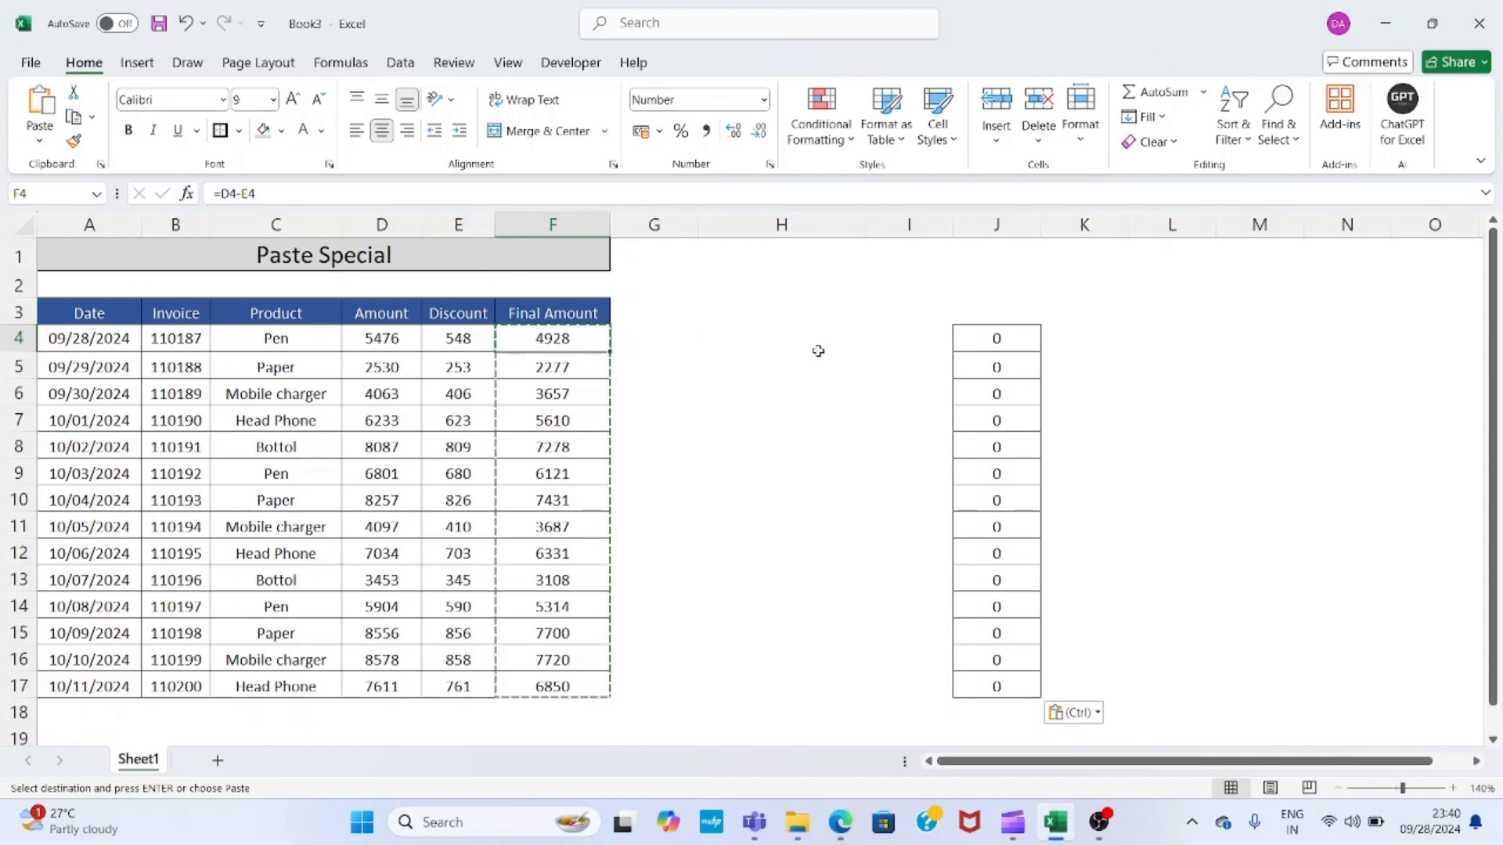
key("ctrl+shift+Down")
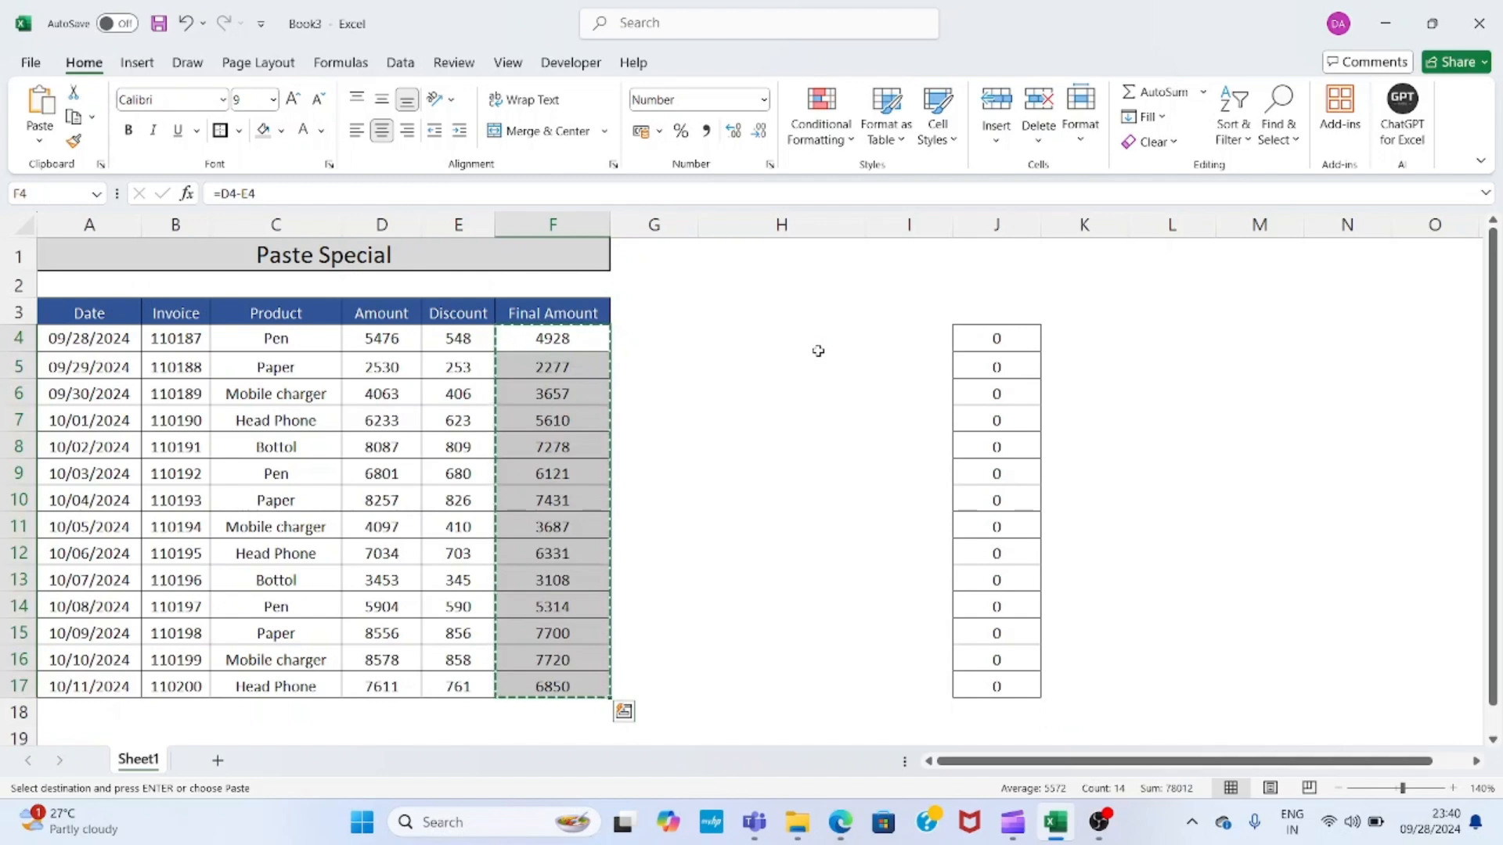
key("Right")
key("Right")
key("Right")
key("Right")
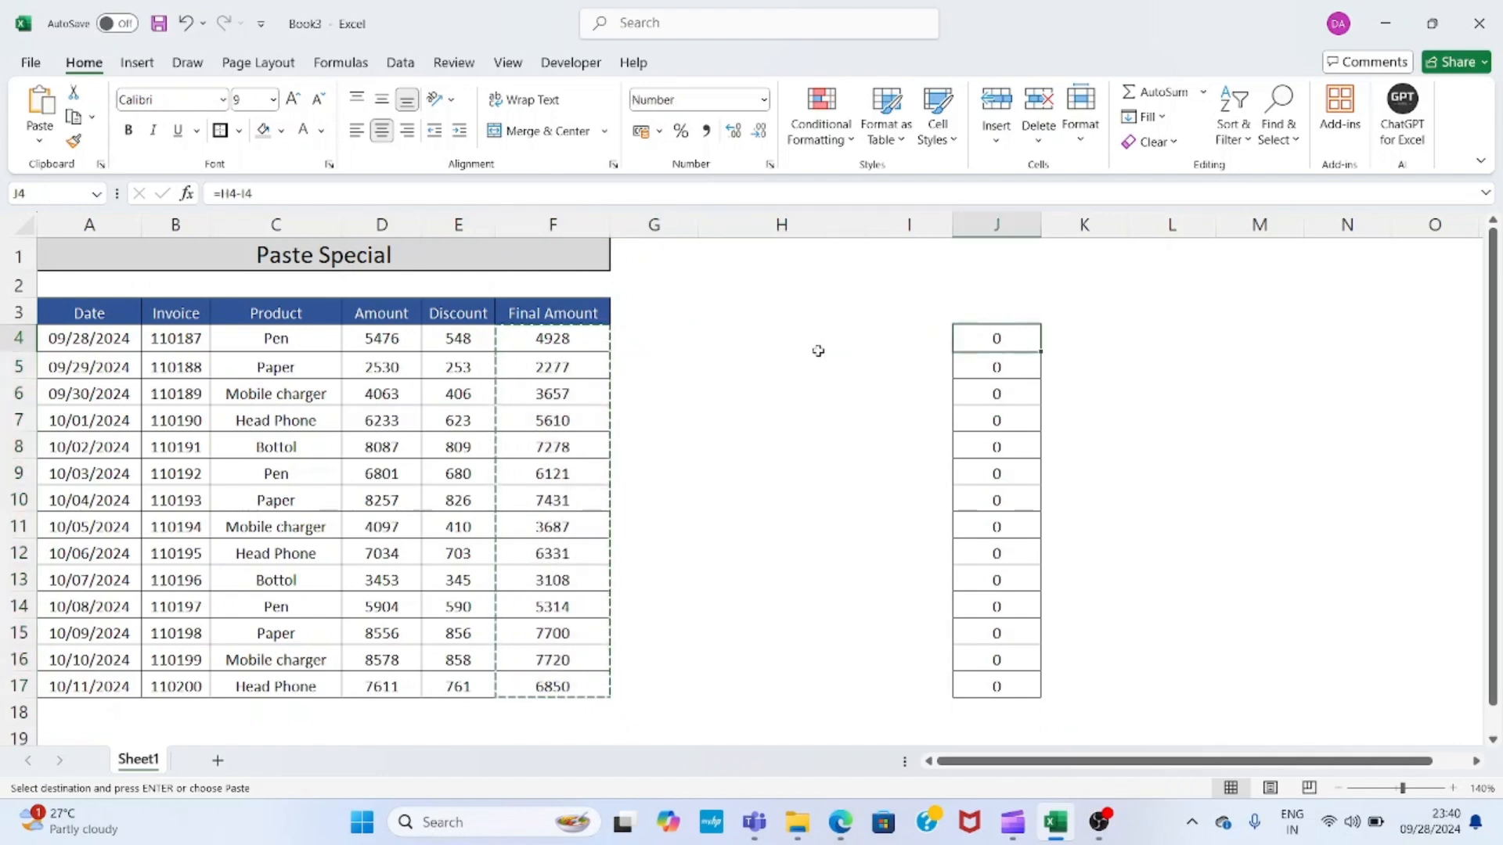
key("ctrl+alt+v")
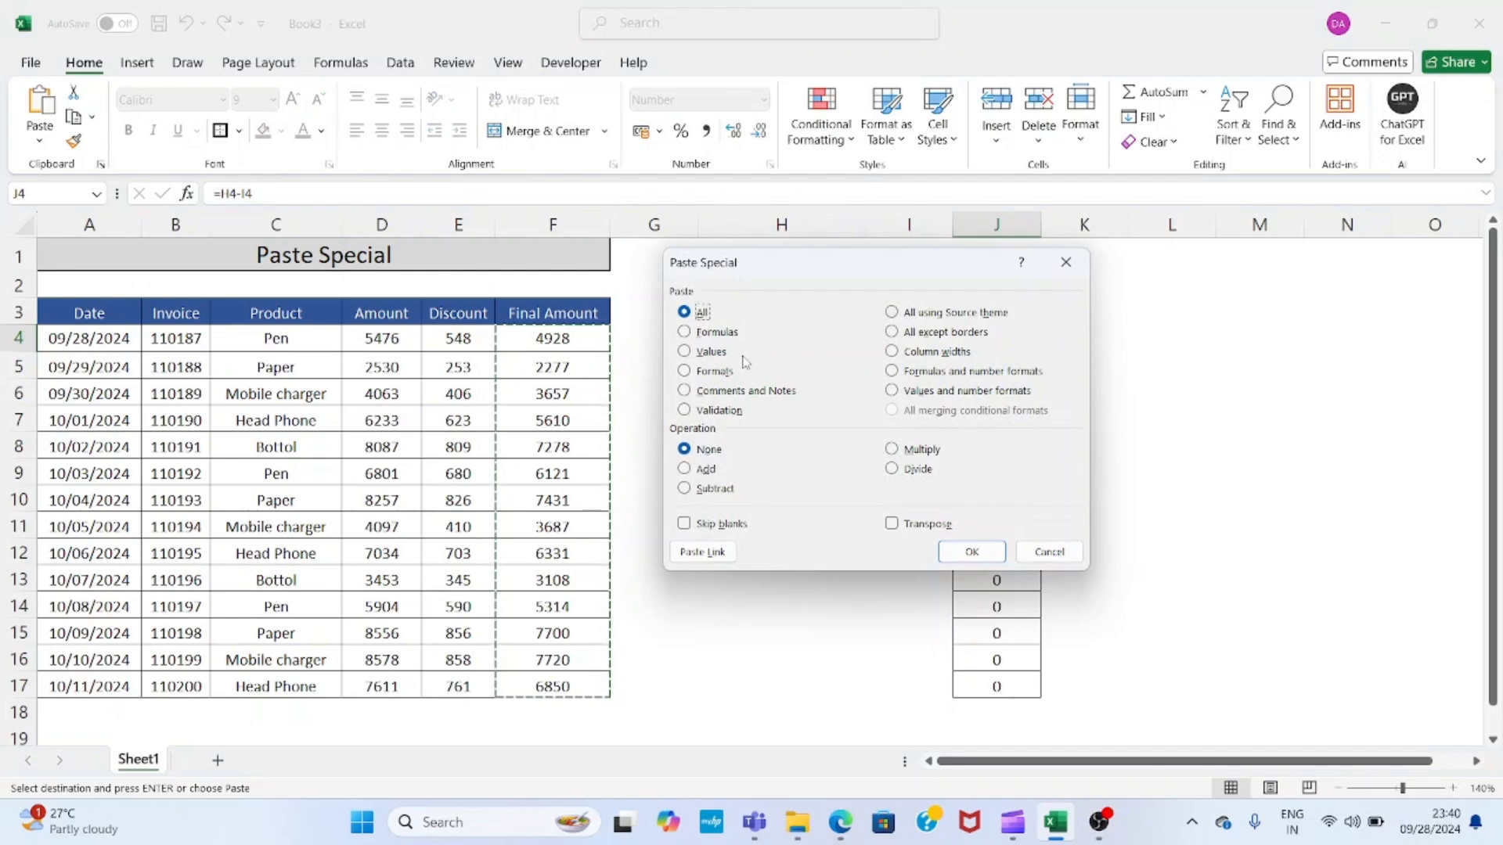
left_click(690, 353)
left_click(972, 552)
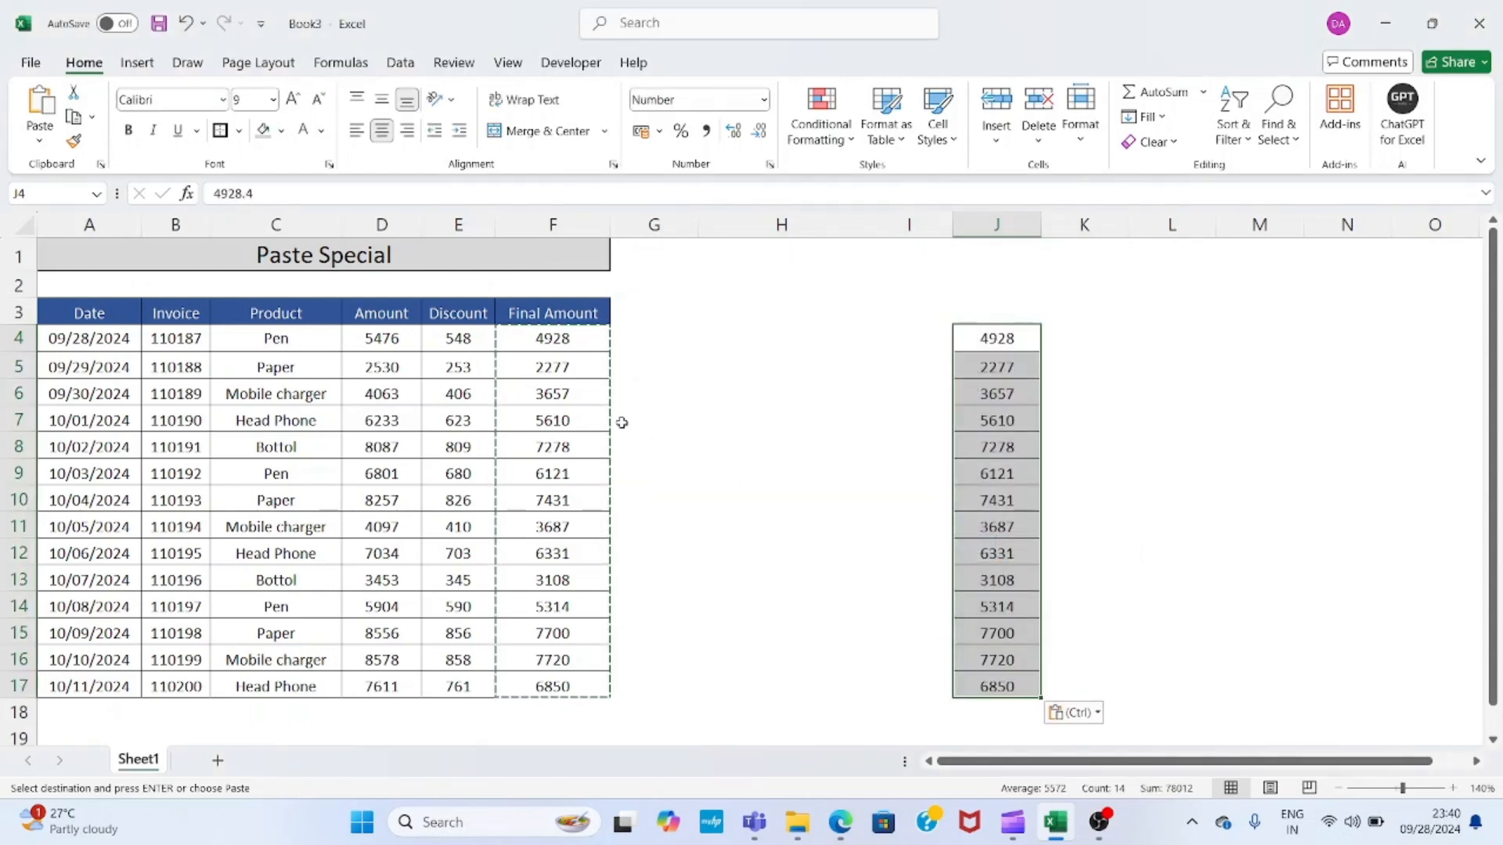
- Compare the contents of the pasted cells in column J with the formulas in the Final Amount column
left_click(997, 368)
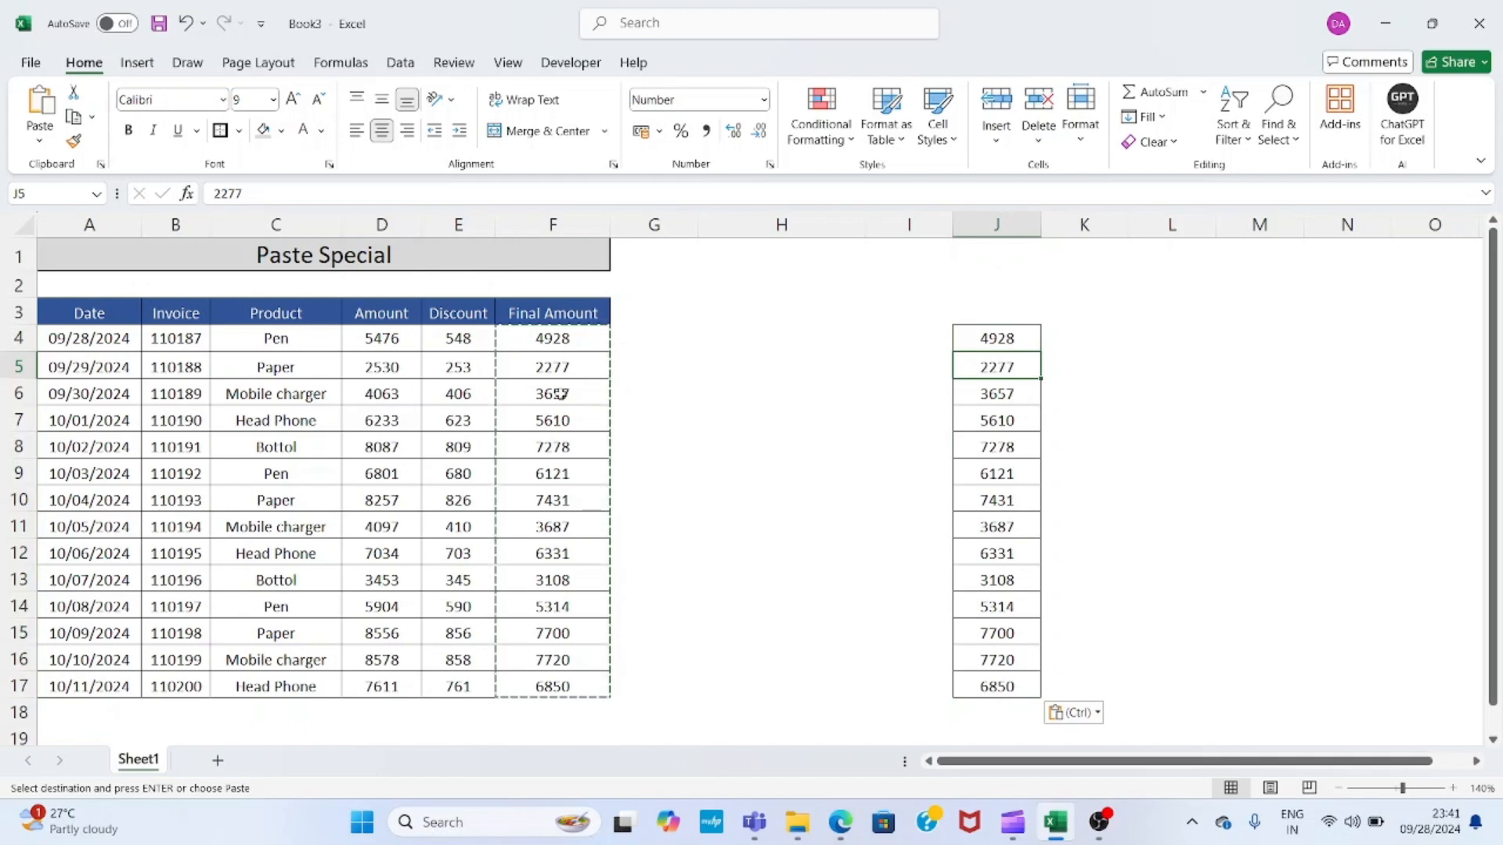
left_click(986, 384)
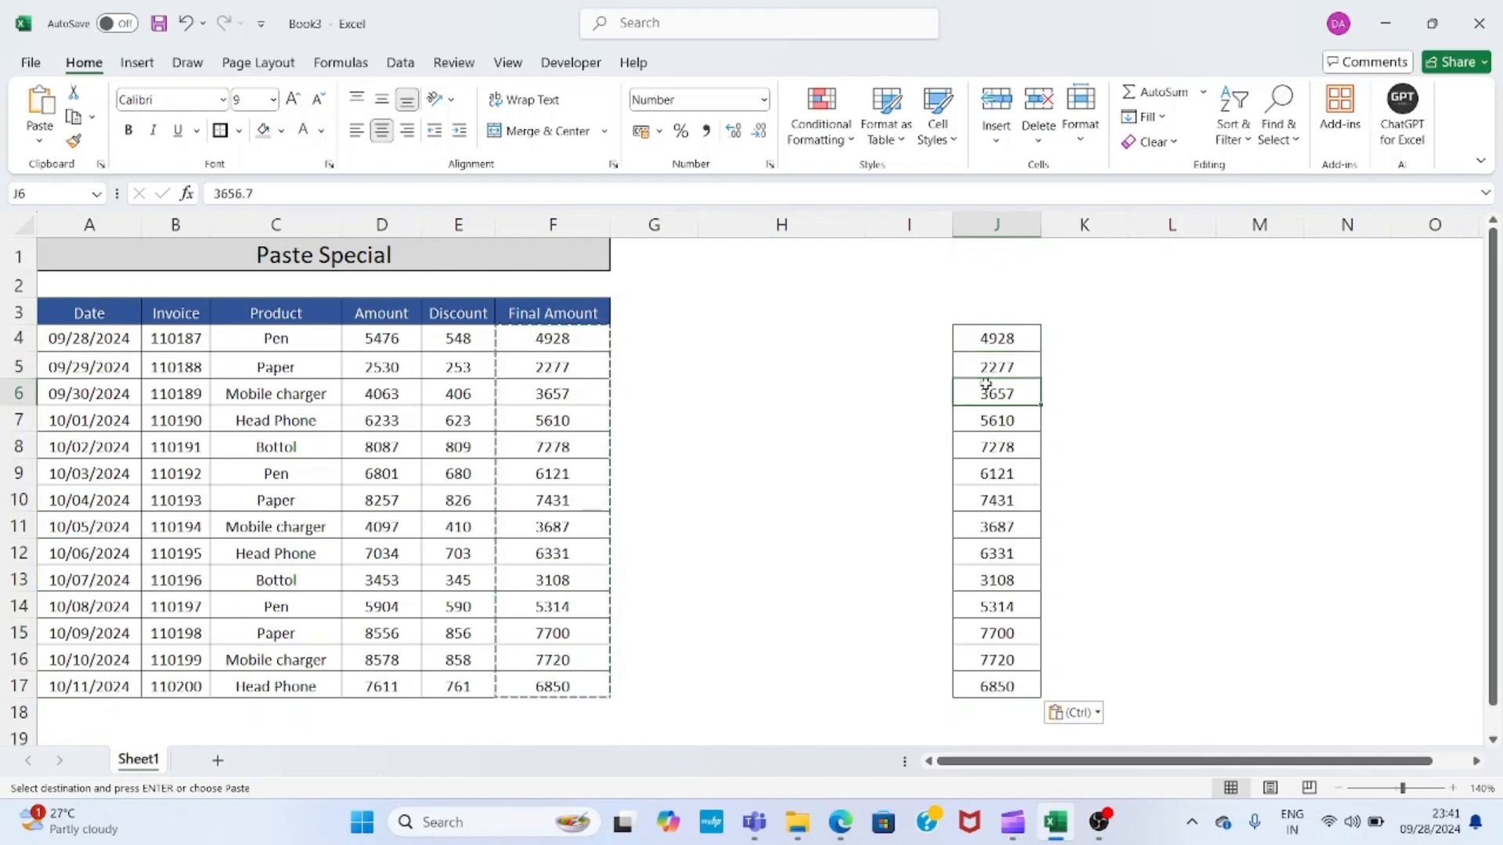
left_click(576, 412)
key("Escape")
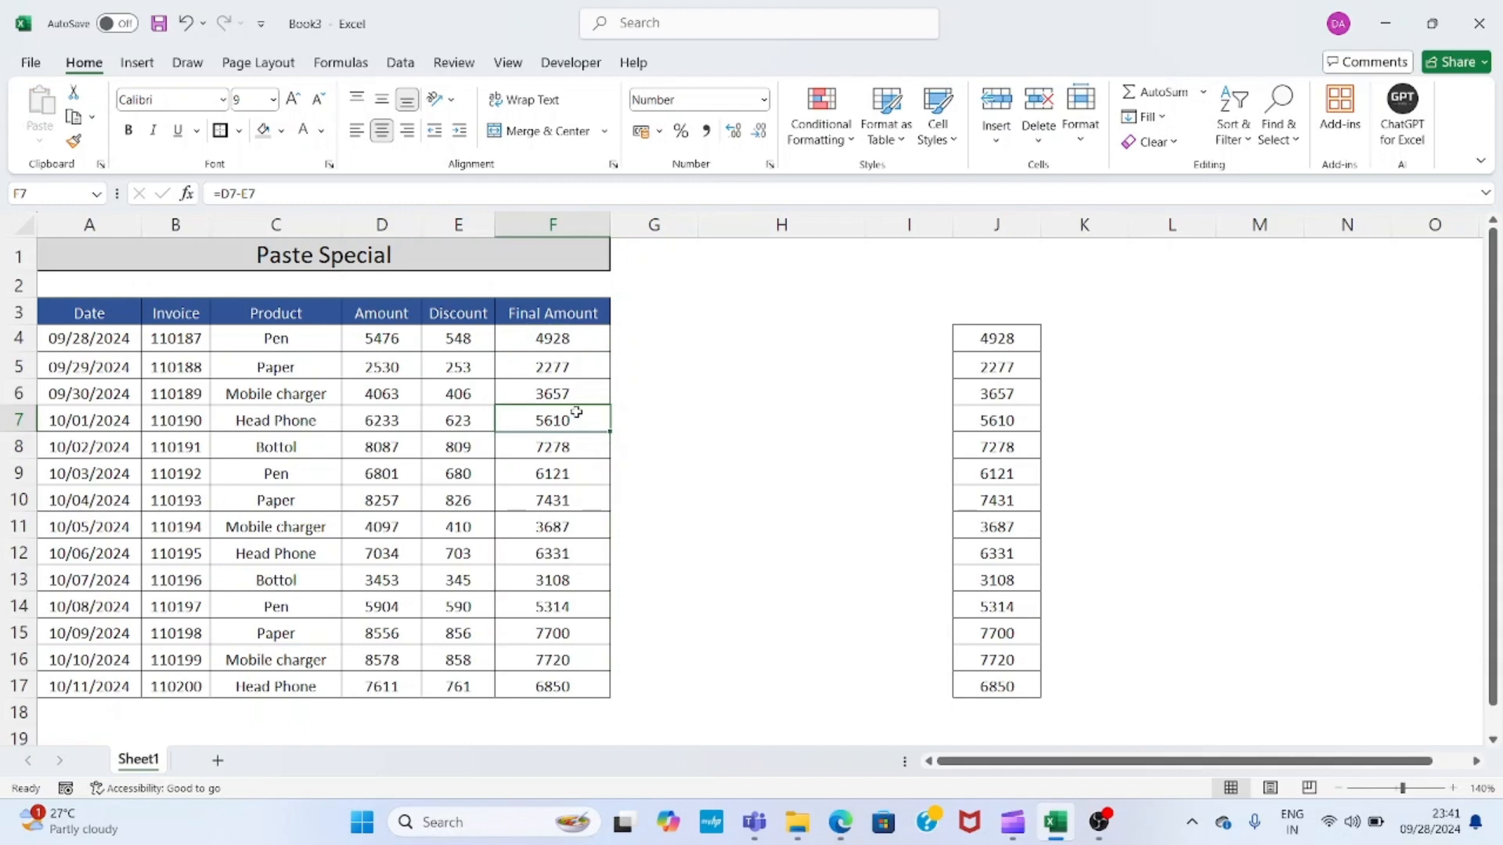
left_click(987, 346)
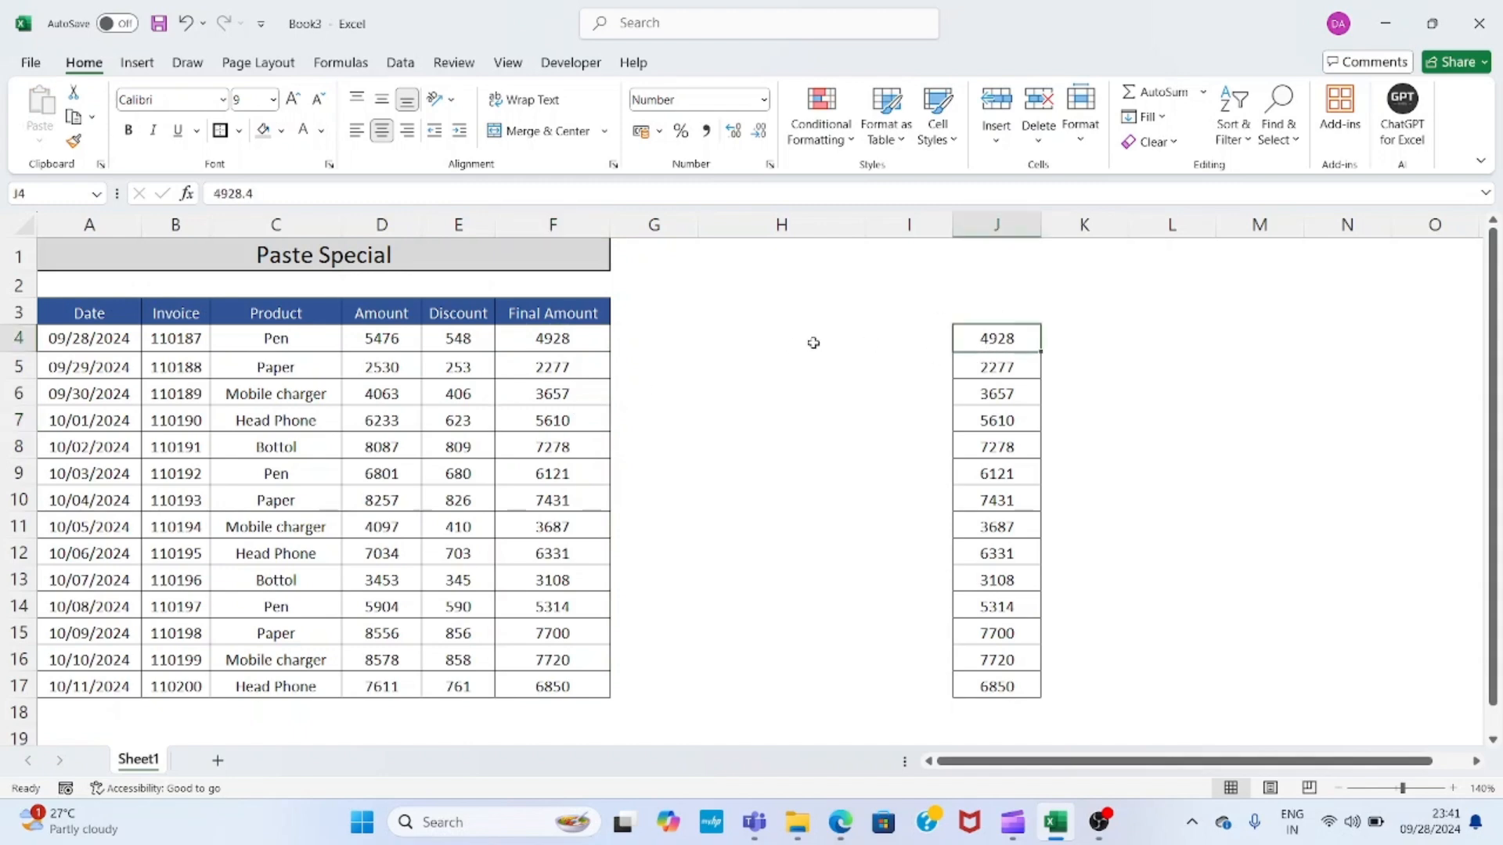
left_click(578, 345)
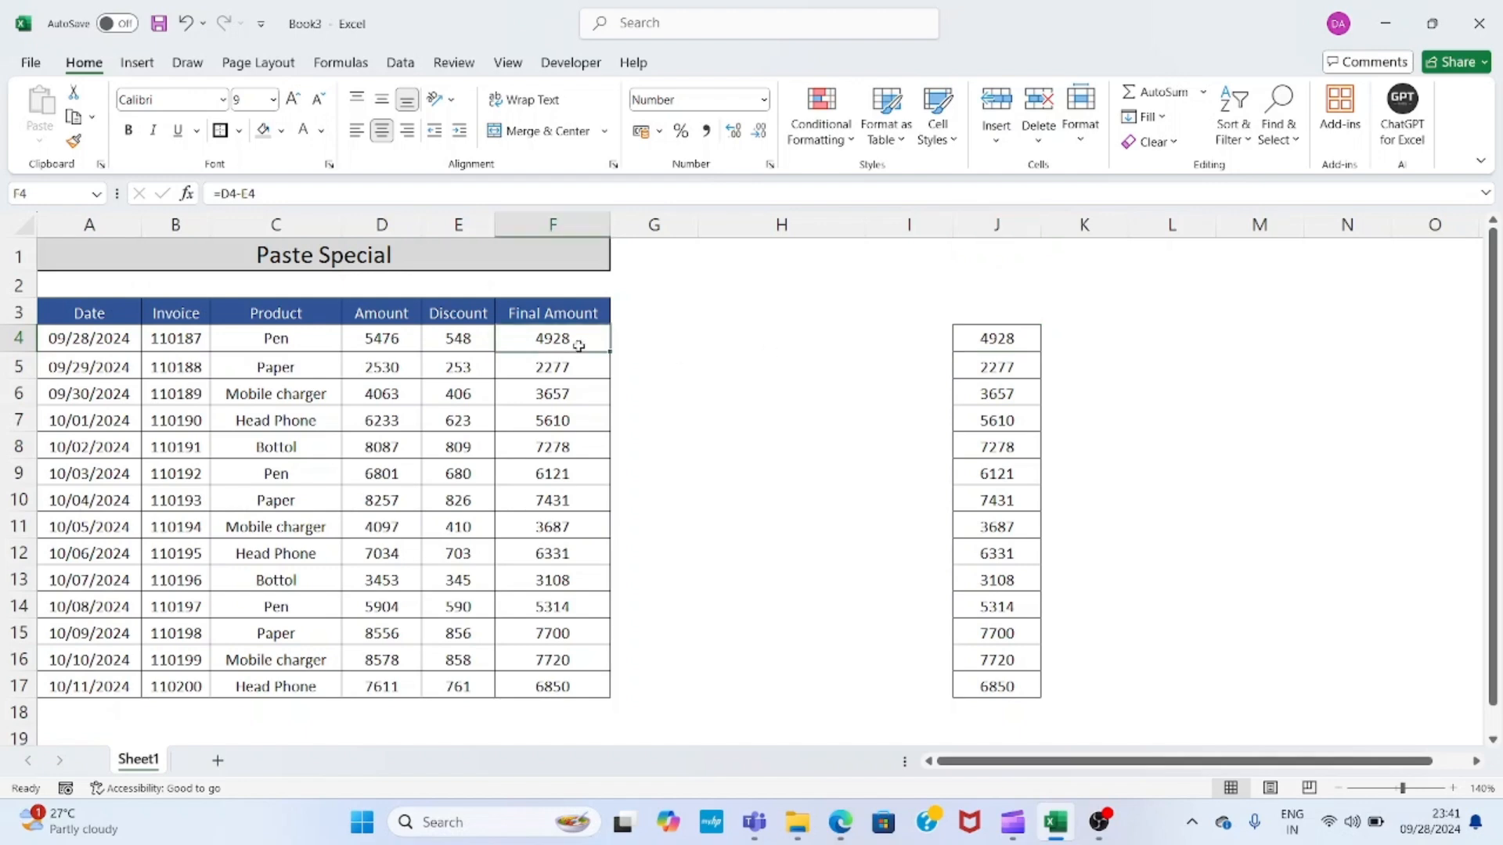
- Copy the Amount column with its header, D3:D17, and paste it starting at L3
left_click(368, 338)
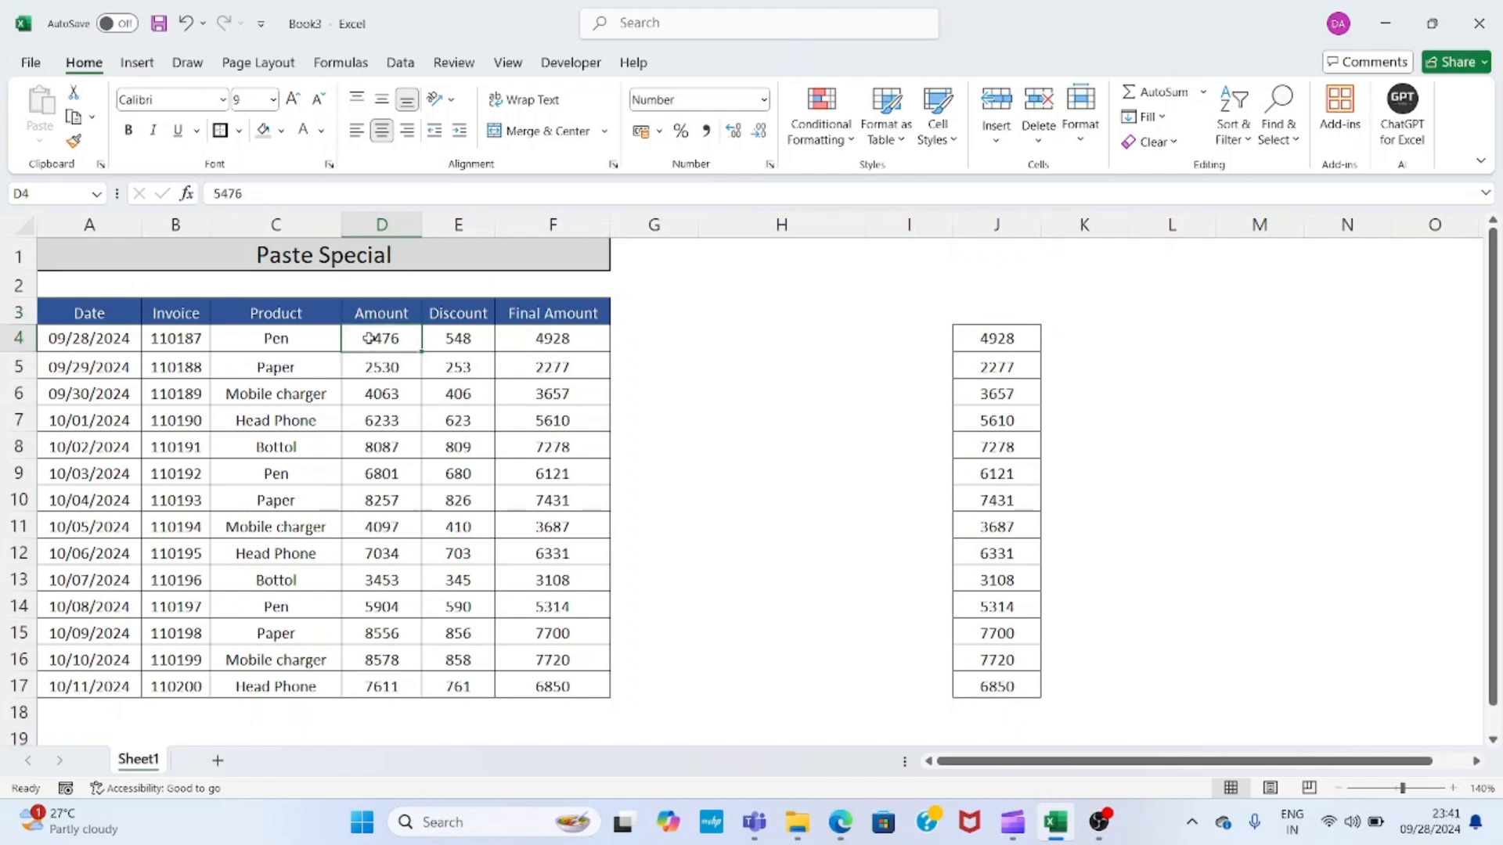
key("shift+Right")
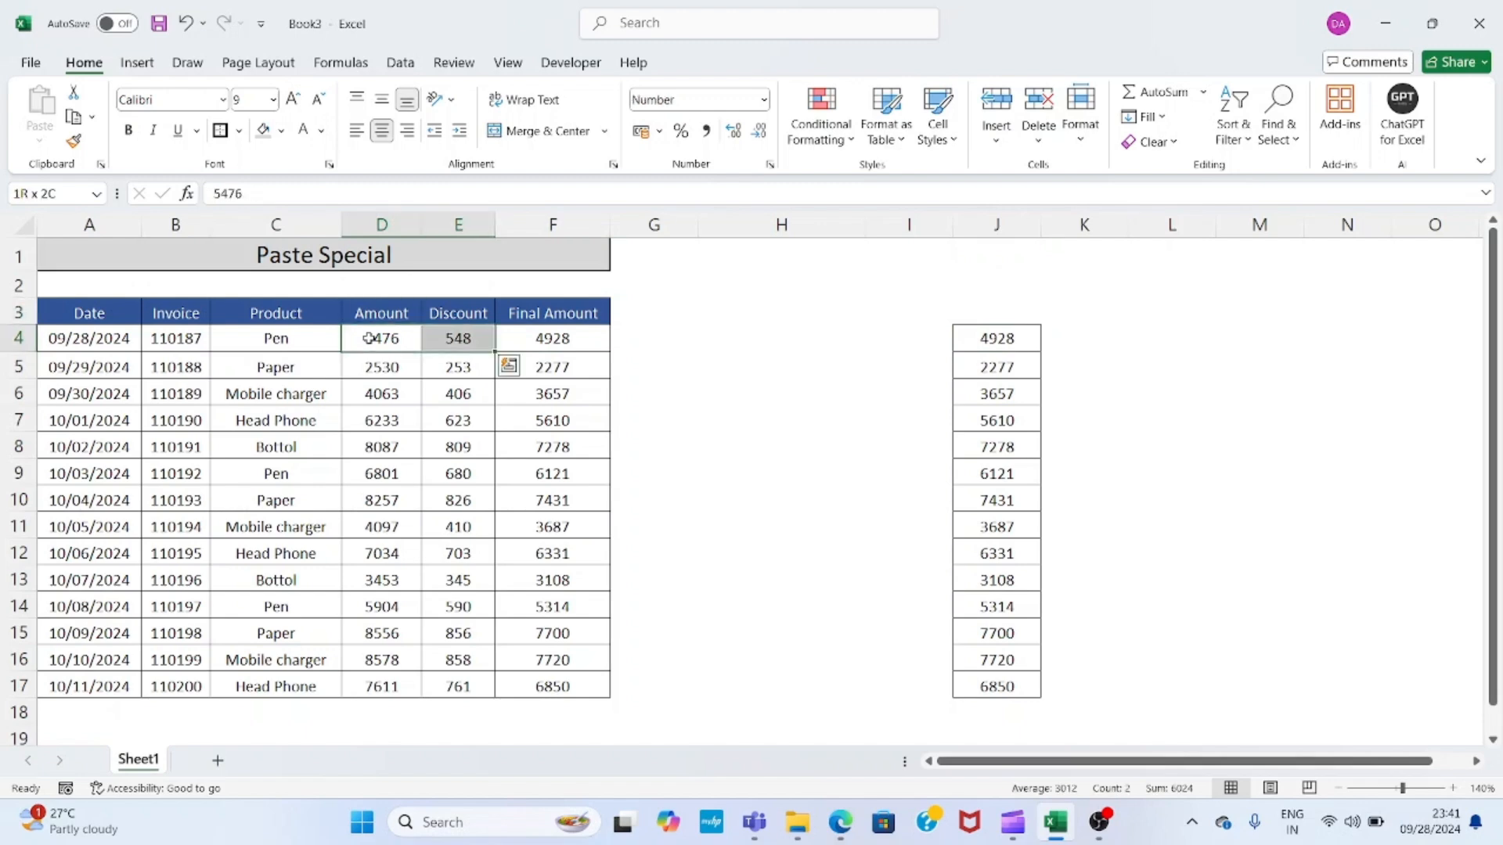
key("shift+Left")
key("Up")
key("ctrl+shift+Down")
key("ctrl+c")
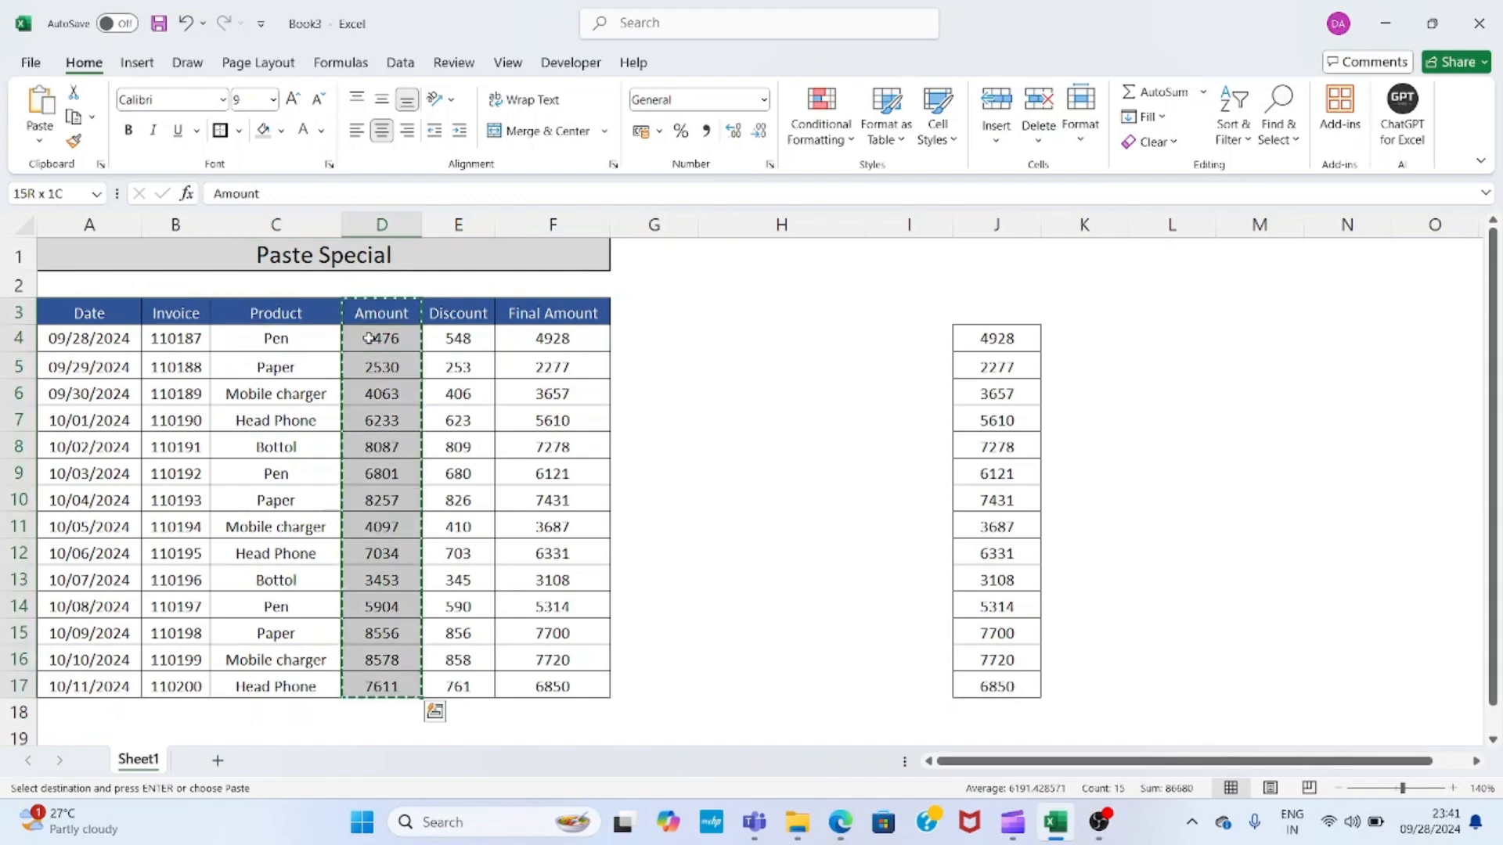
key("Right")
key("Right")
key("Right")
key("Right")
key("Right")
key("Right")
key("Right")
key("Right")
key("ctrl+v")
- Copy the Discount cells E4:E17 without their header
key("Left")
key("Left")
key("Left")
key("Left")
key("Left")
key("Left")
key("Left")
key("Down")
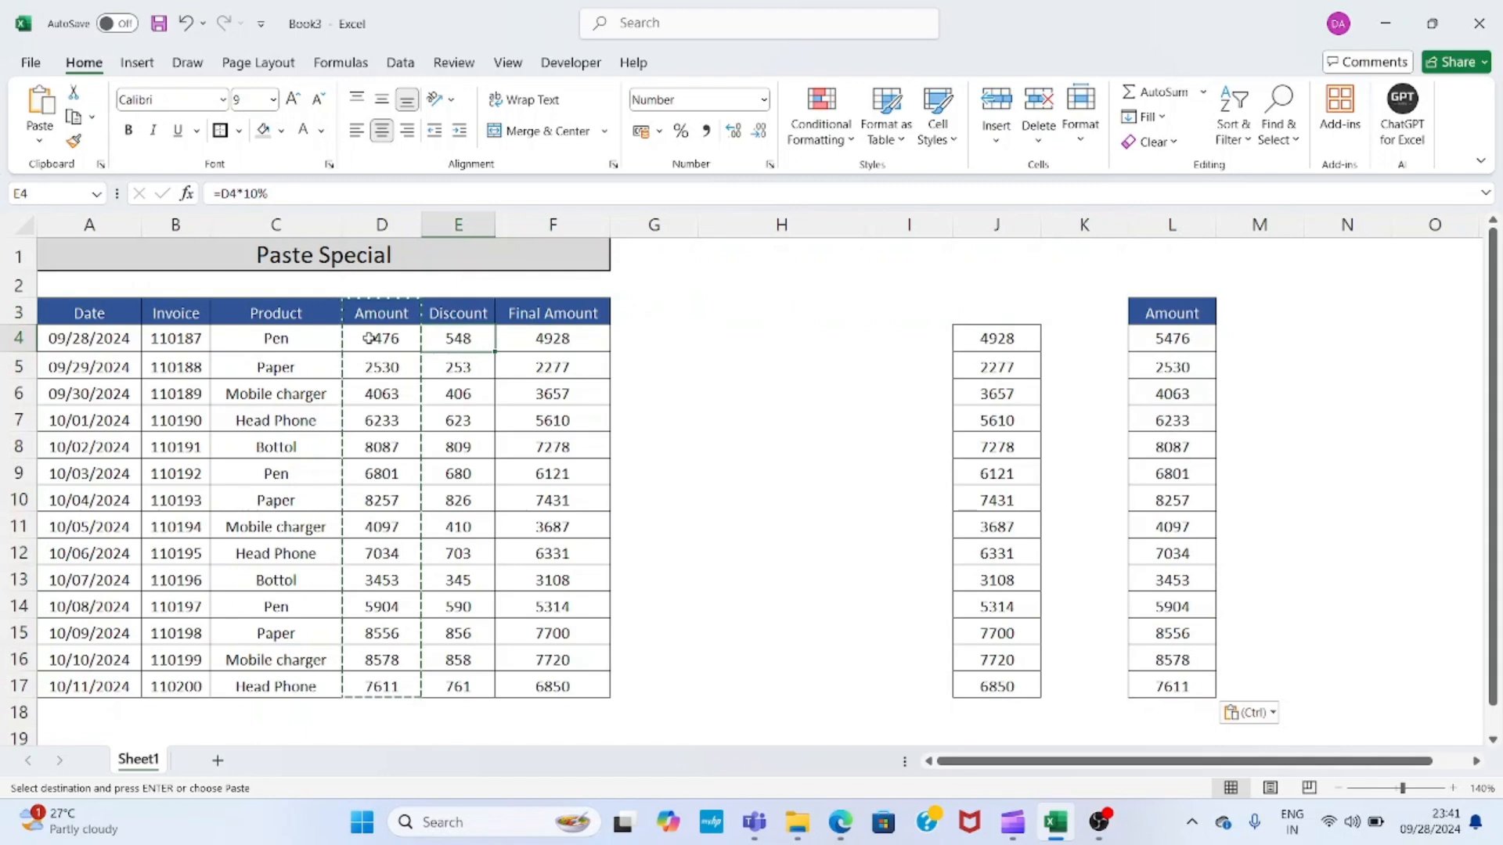
key("Up")
key("Down")
key("ctrl+c")
key("ctrl+shift+Down")
key("ctrl+c")
- Paste the copied Discount cells beside the duplicated Amount column, starting at M4, as formulas only
key("Right")
key("Right")
key("Right")
key("Right")
key("Right")
key("Right")
key("Right")
key("Right")
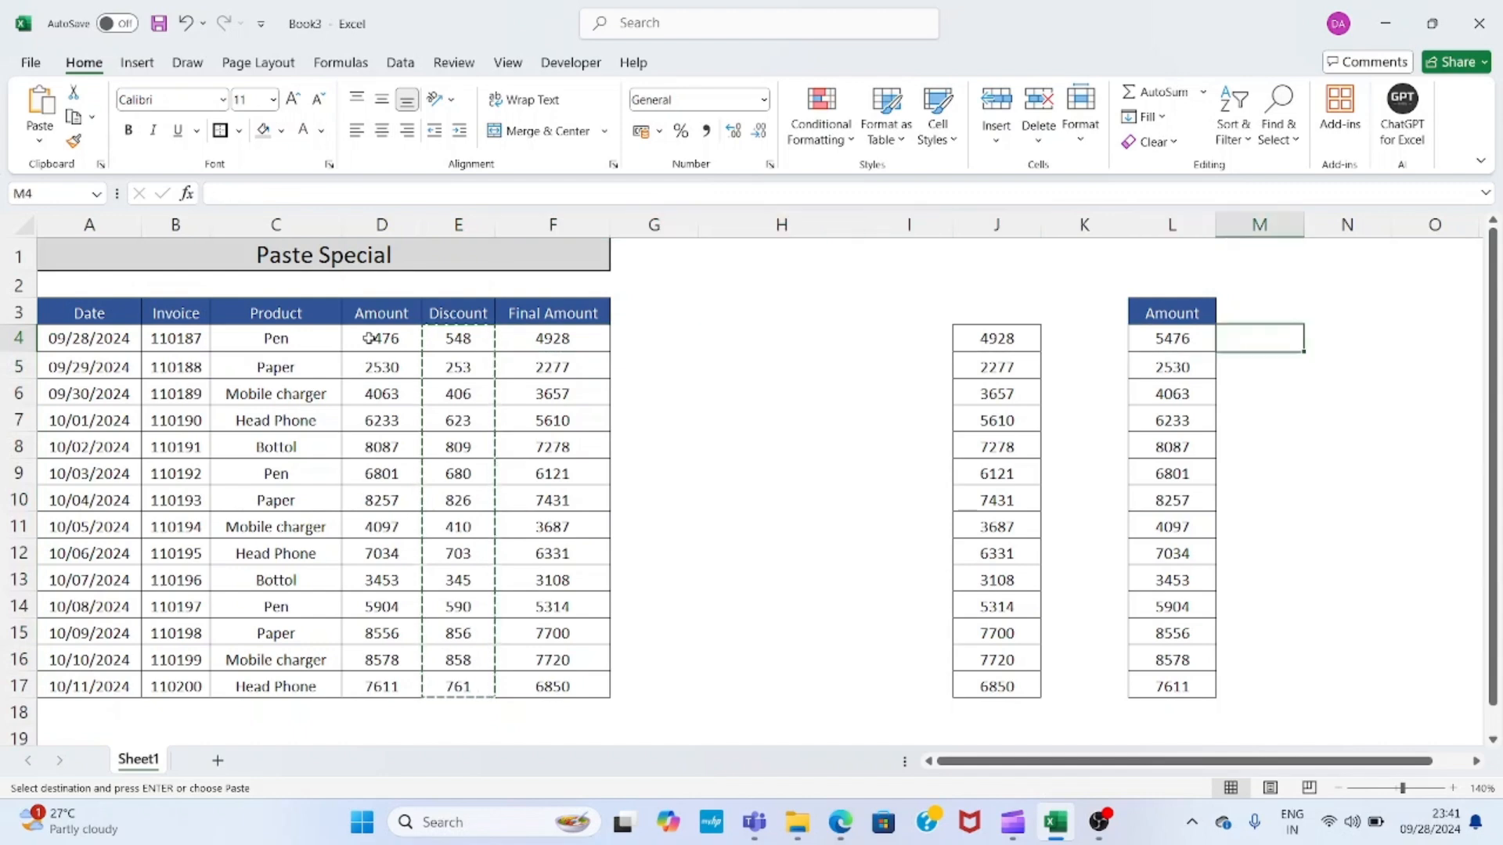
key("alt+e")
key("s")
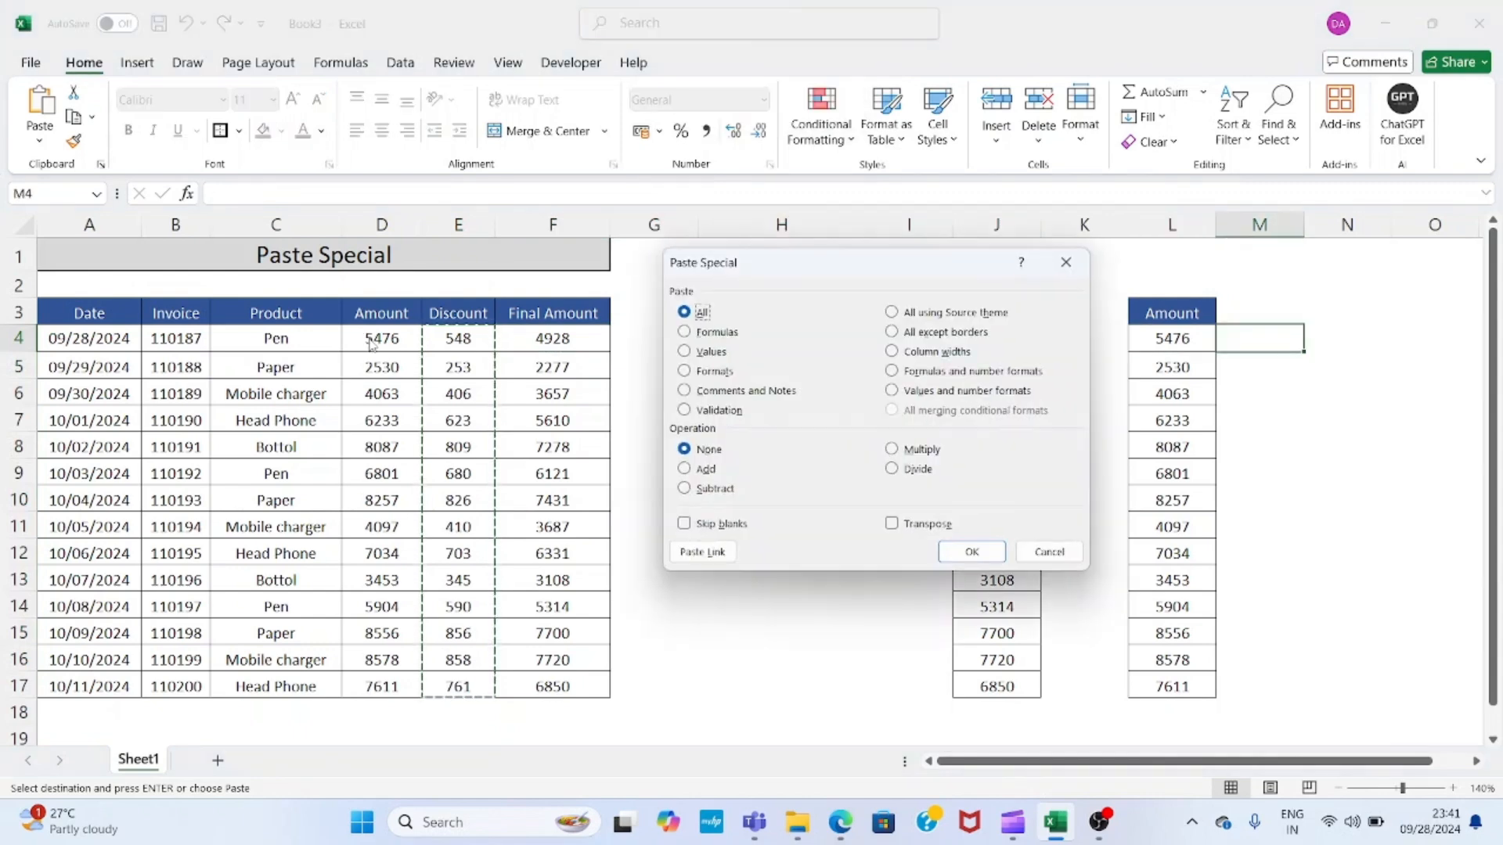
key("f")
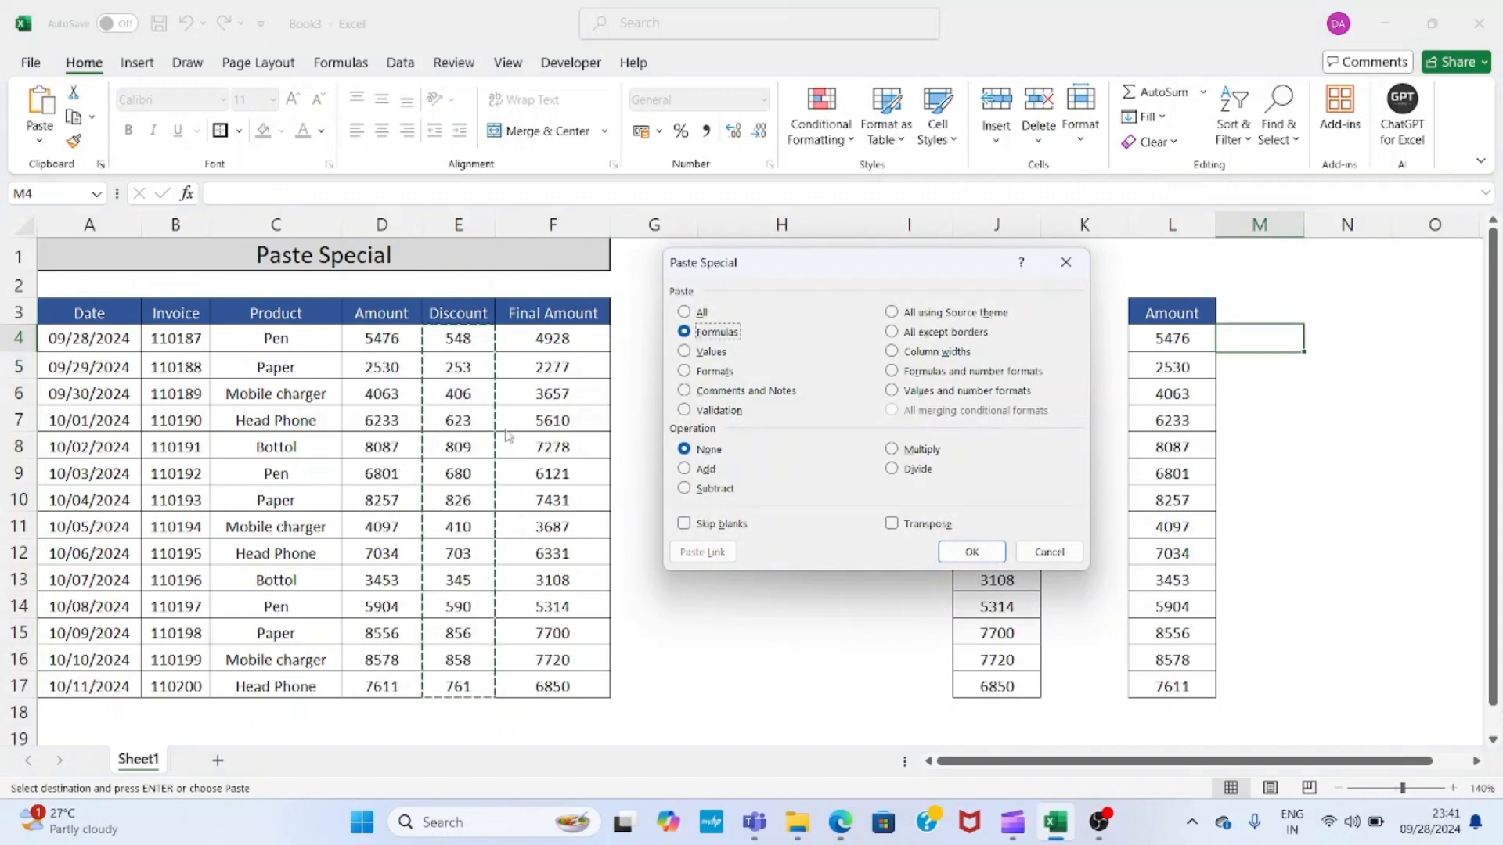
key("Return")
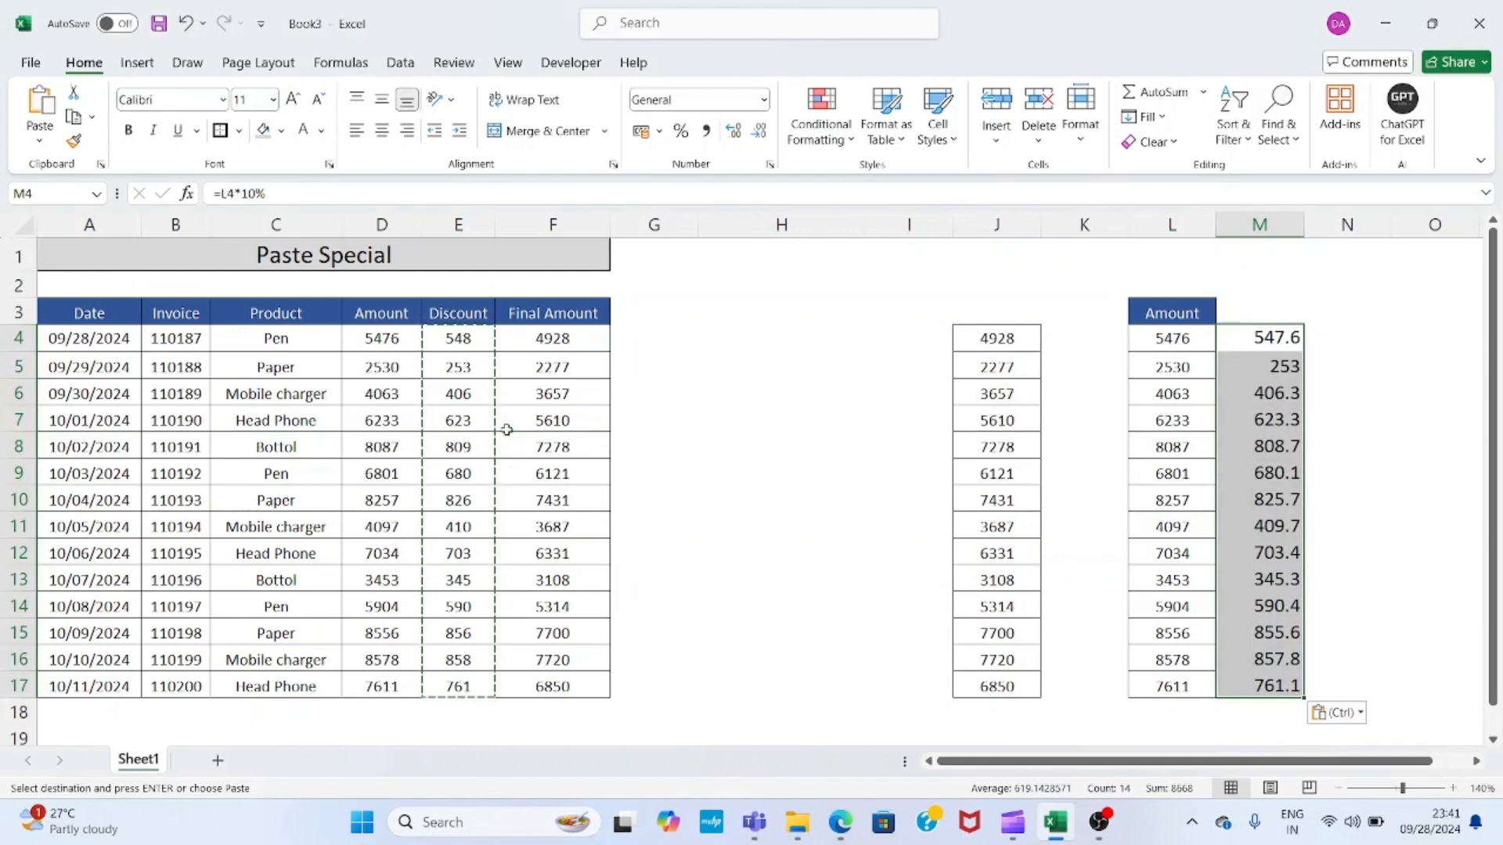
- Inspect the pasted formula in M4 and the Amount cell in column L that it refers to
key("Left")
key("Right")
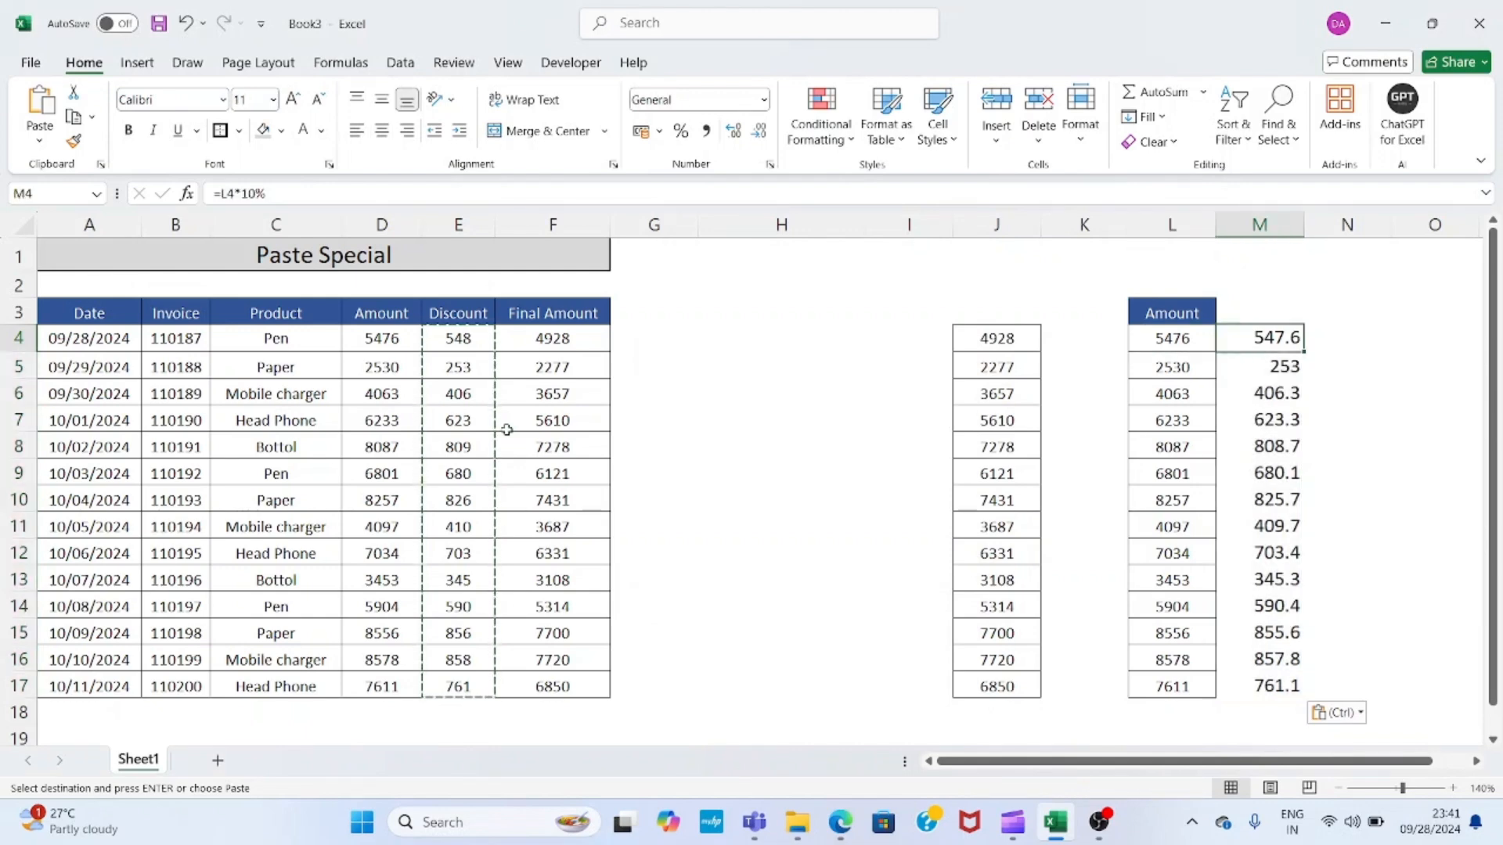
key("F2")
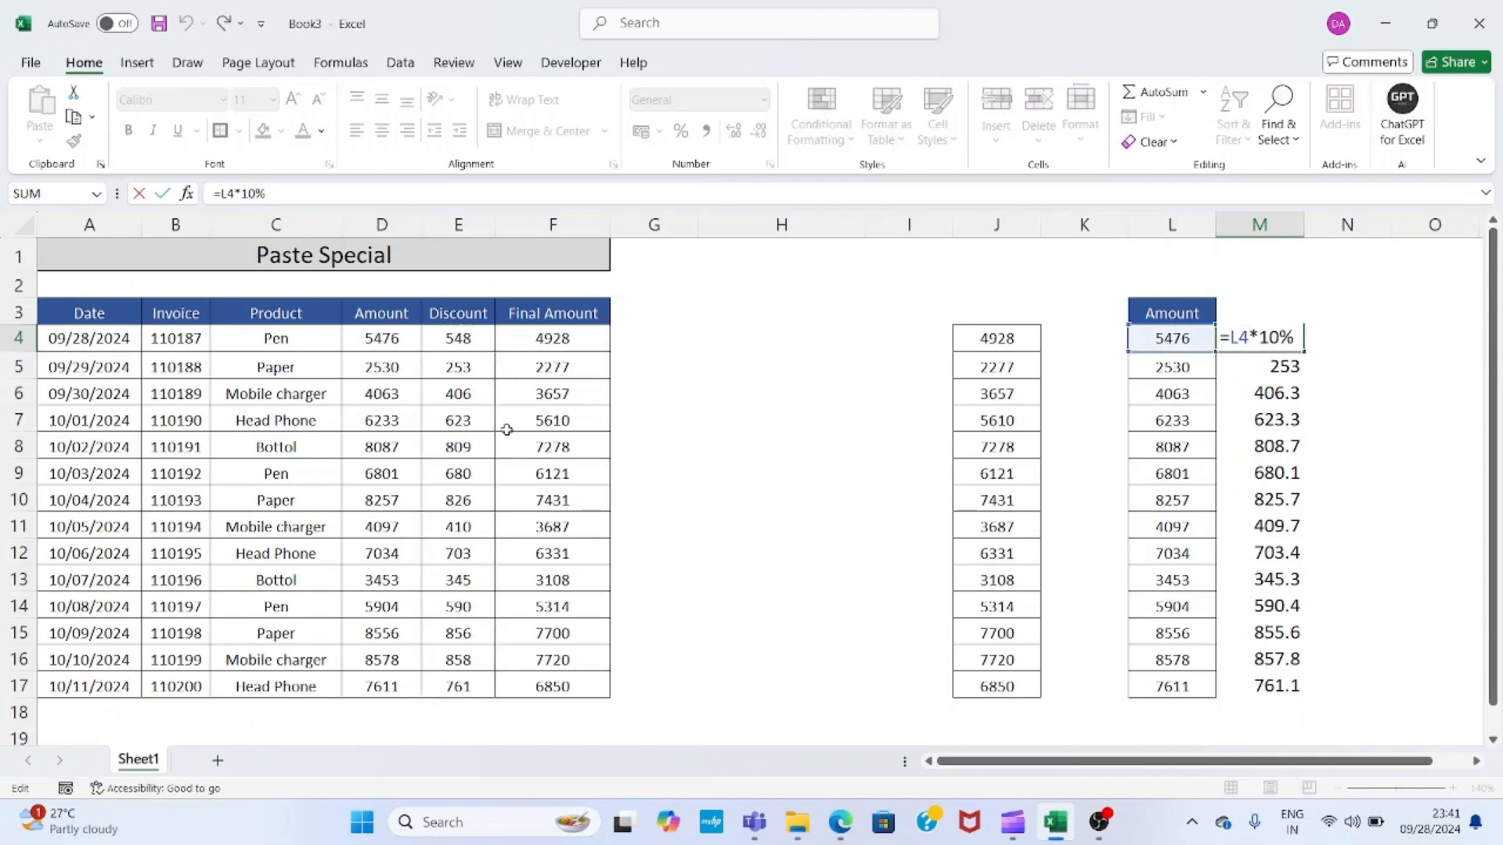
key("Return")
key("Up")
key("ctrl+shift+Down")
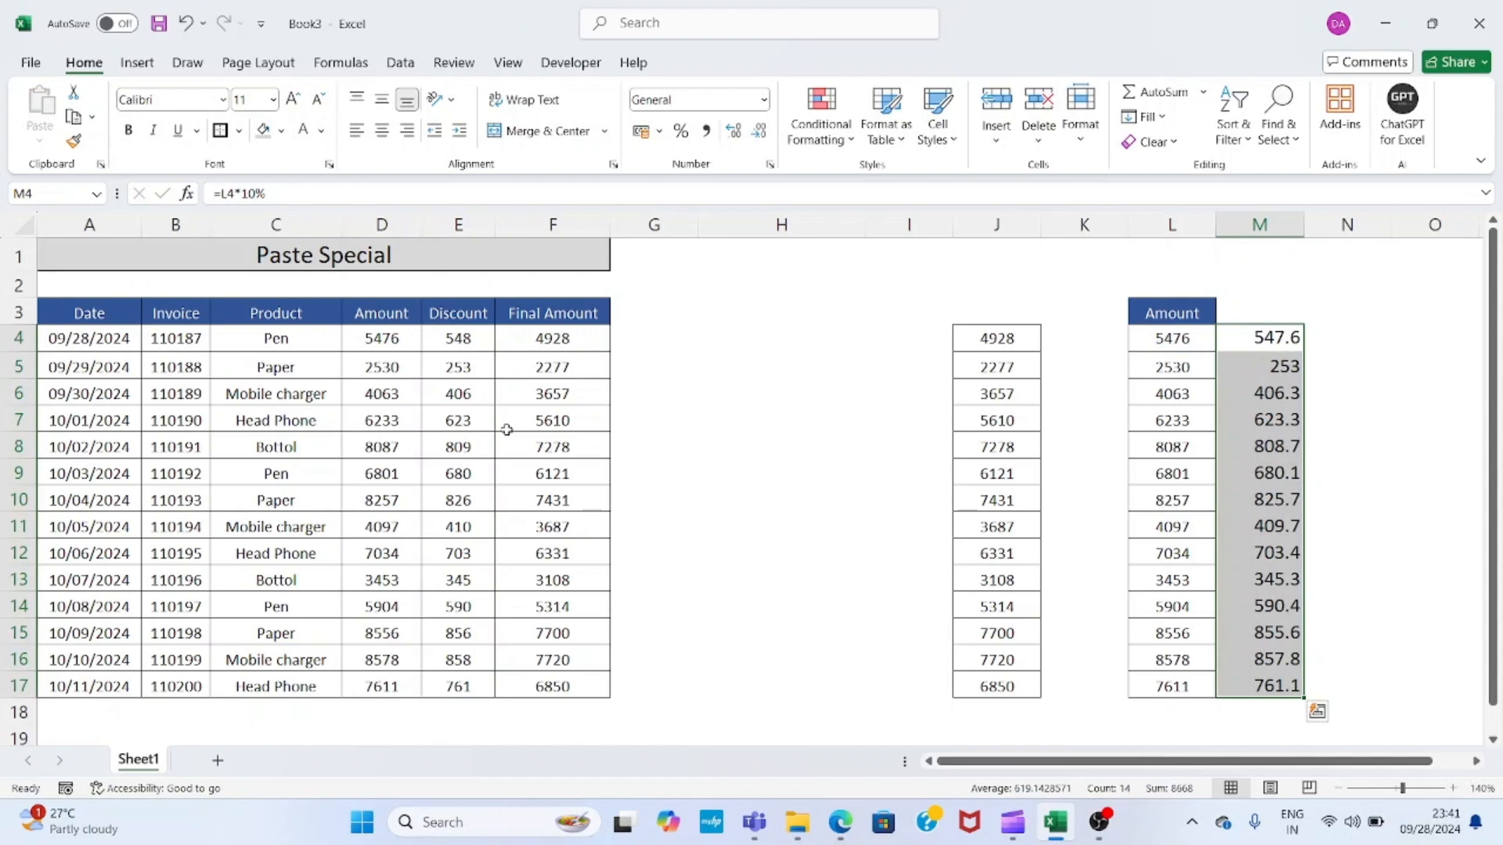
key("Down")
key("Up")
key("Left")
key("Left")
key("Left")
key("Right")
key("Right")
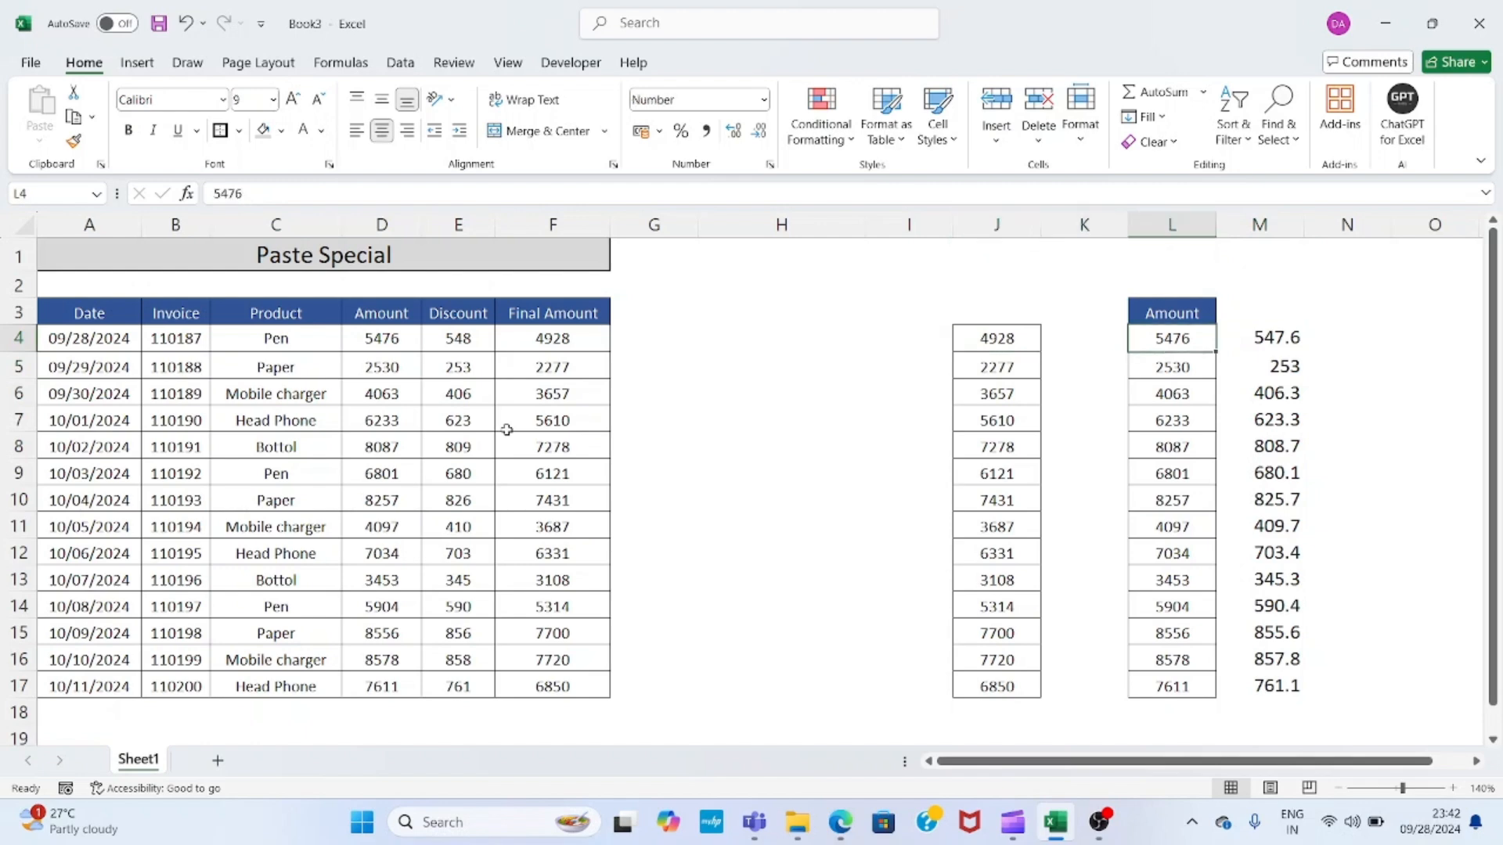
key("Right")
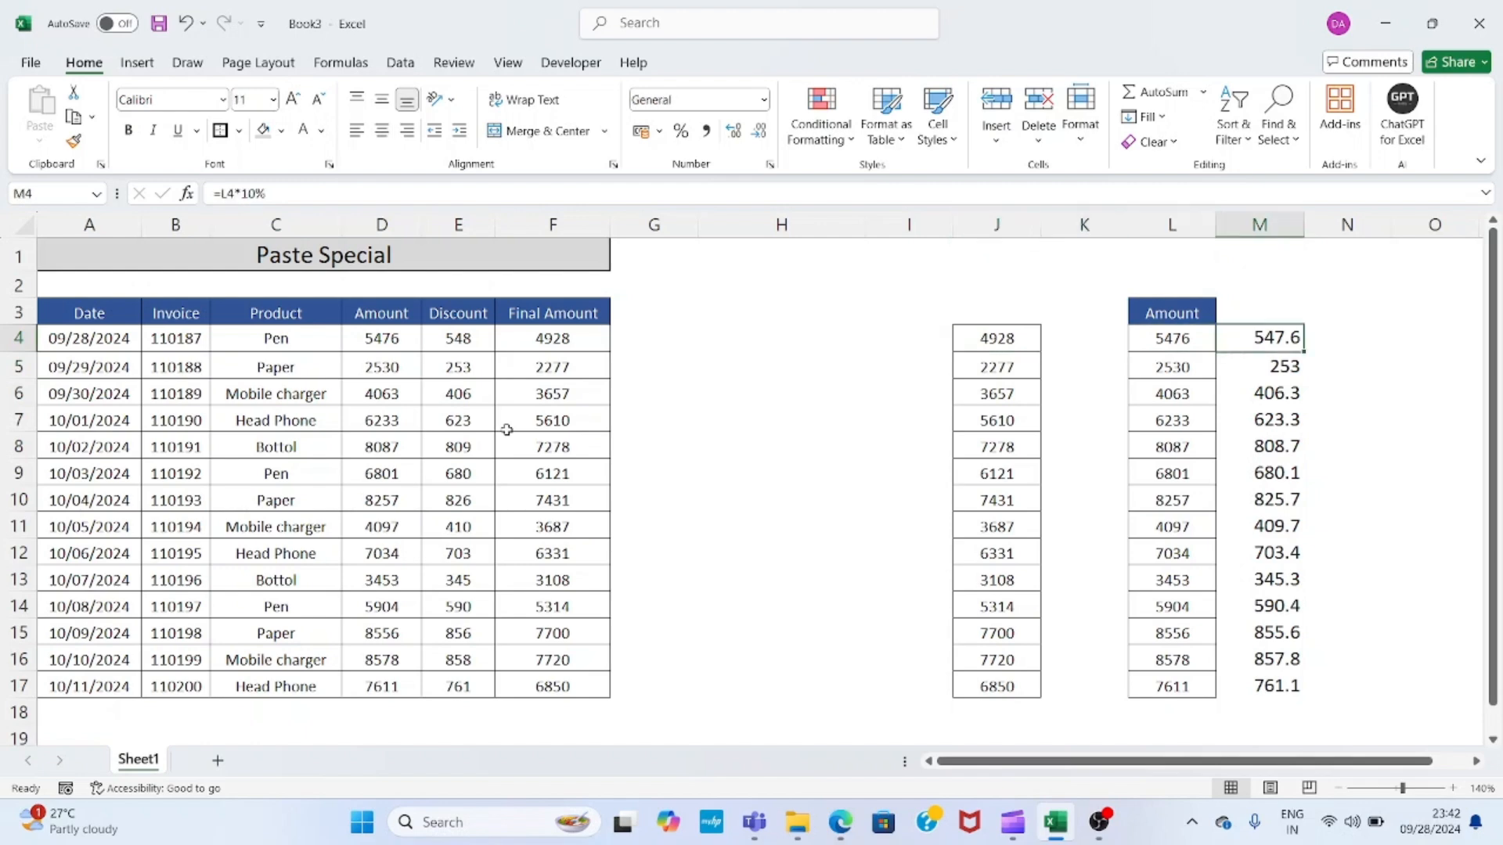
key("F2")
key("Escape")
key("Left")
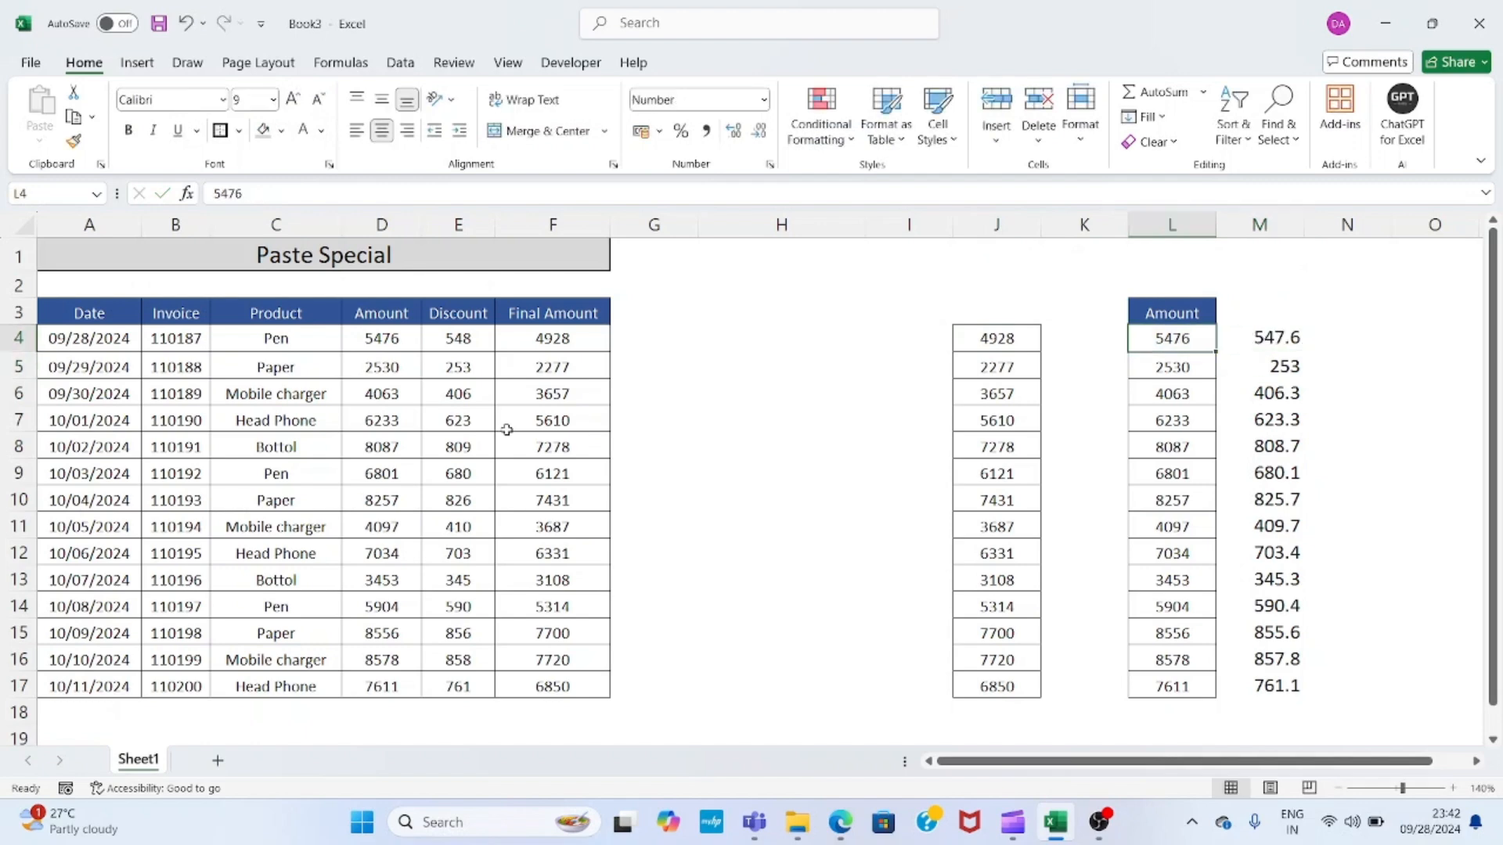
- Copy the Amount cell L4 and review the Paste Special options without pasting
key("ctrl+c")
key("ctrl+alt+v")
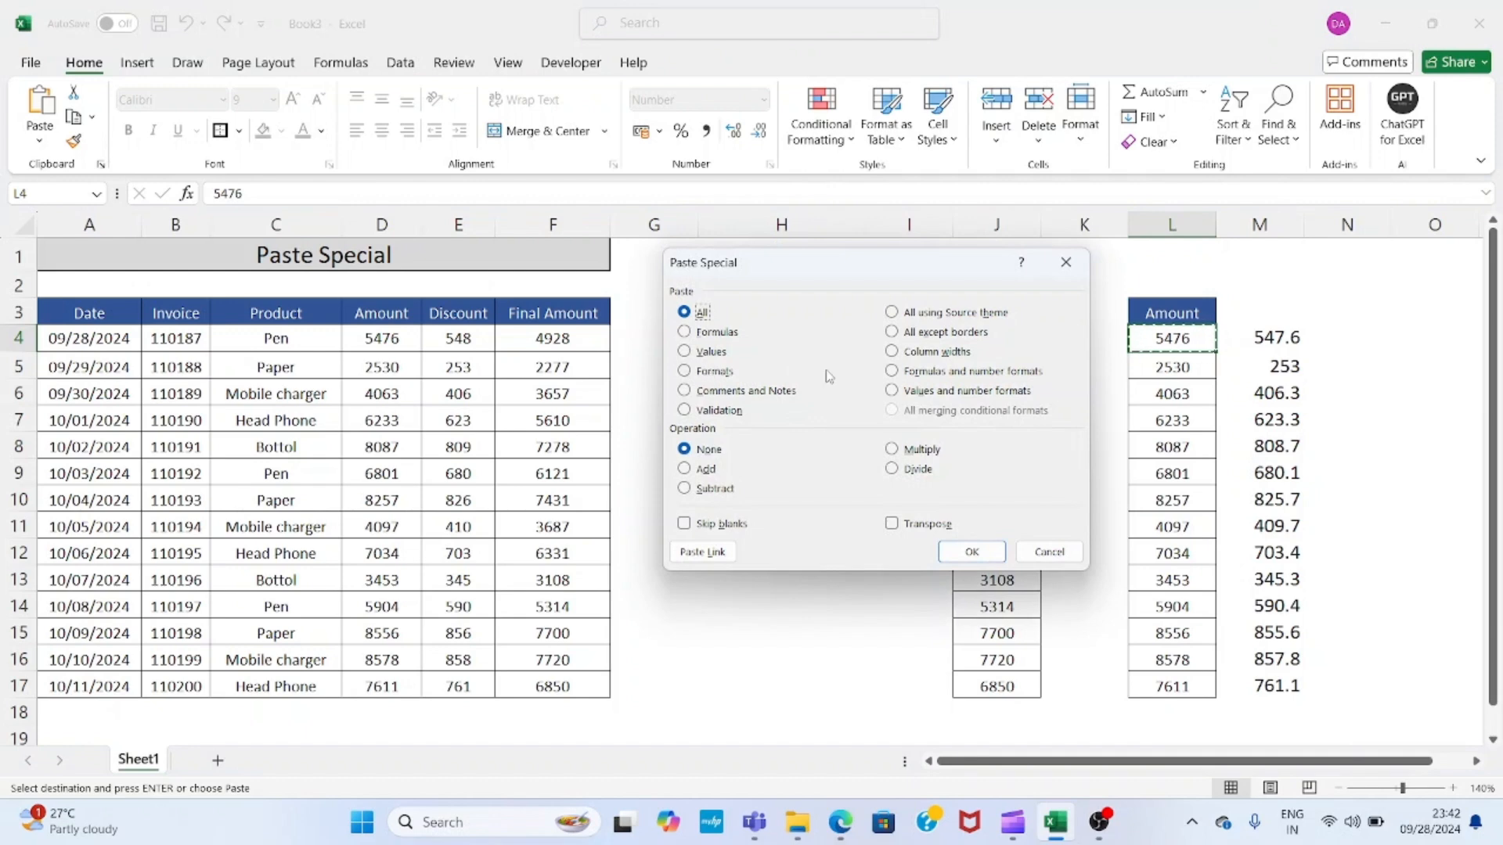
key("Escape")
left_click(1053, 364)
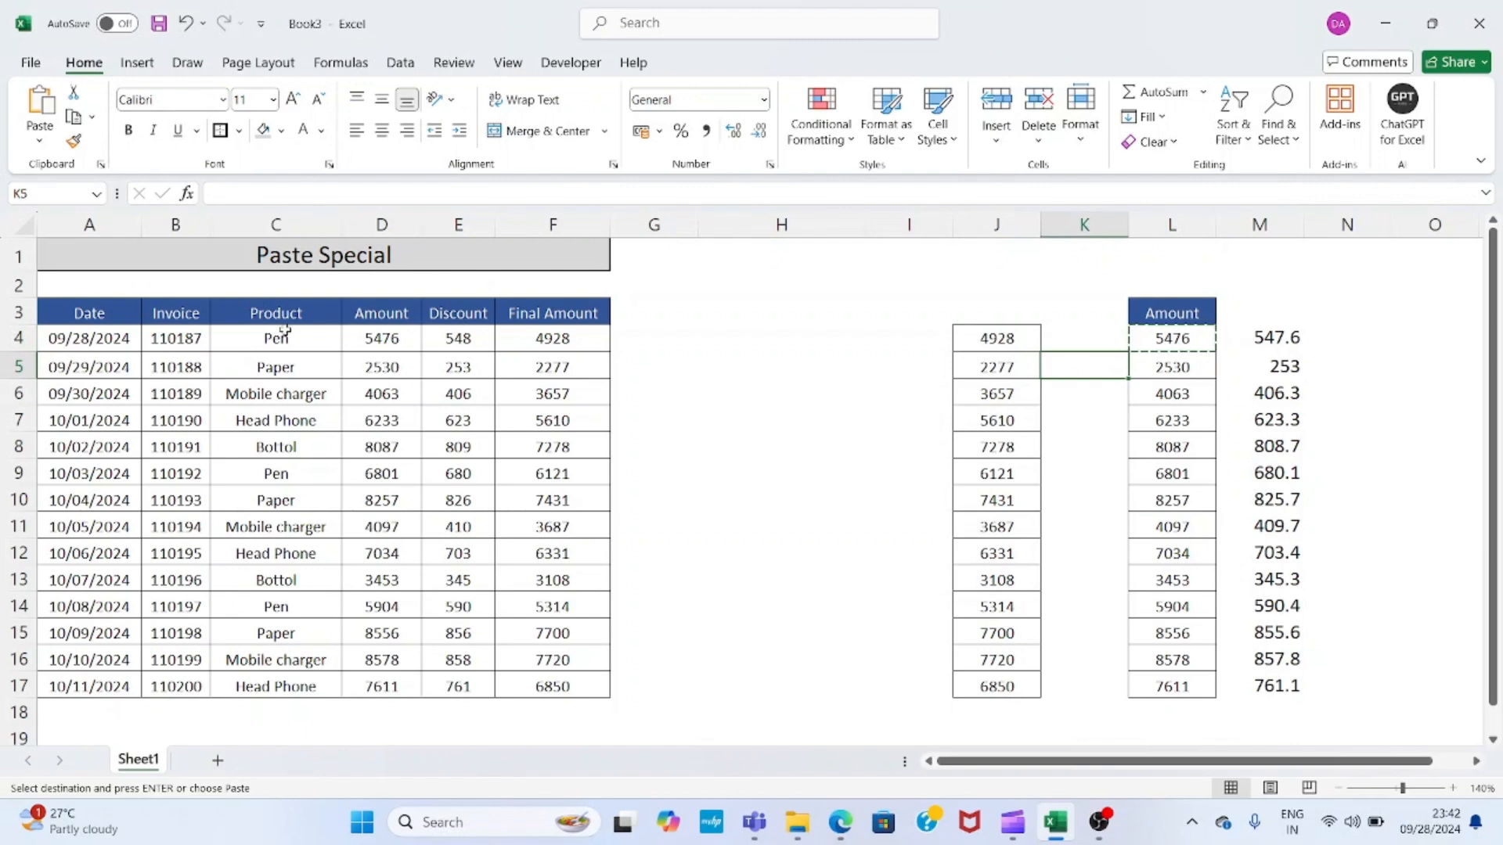
- Copy the whole invoice table A3:F17 and add a new worksheet
left_click(117, 315)
key("ctrl+a")
key("ctrl+c")
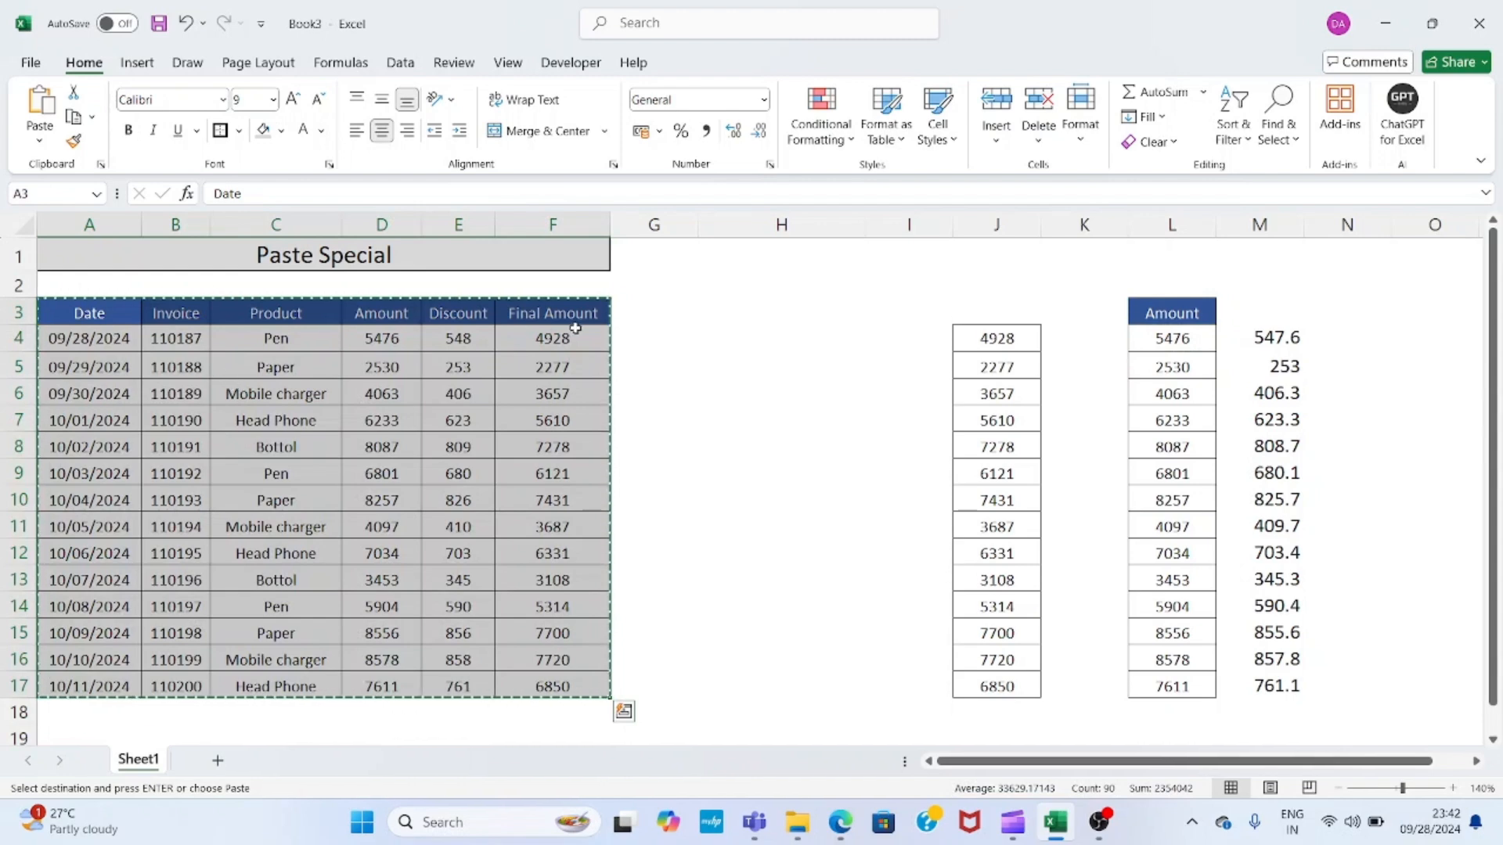
left_click(219, 760)
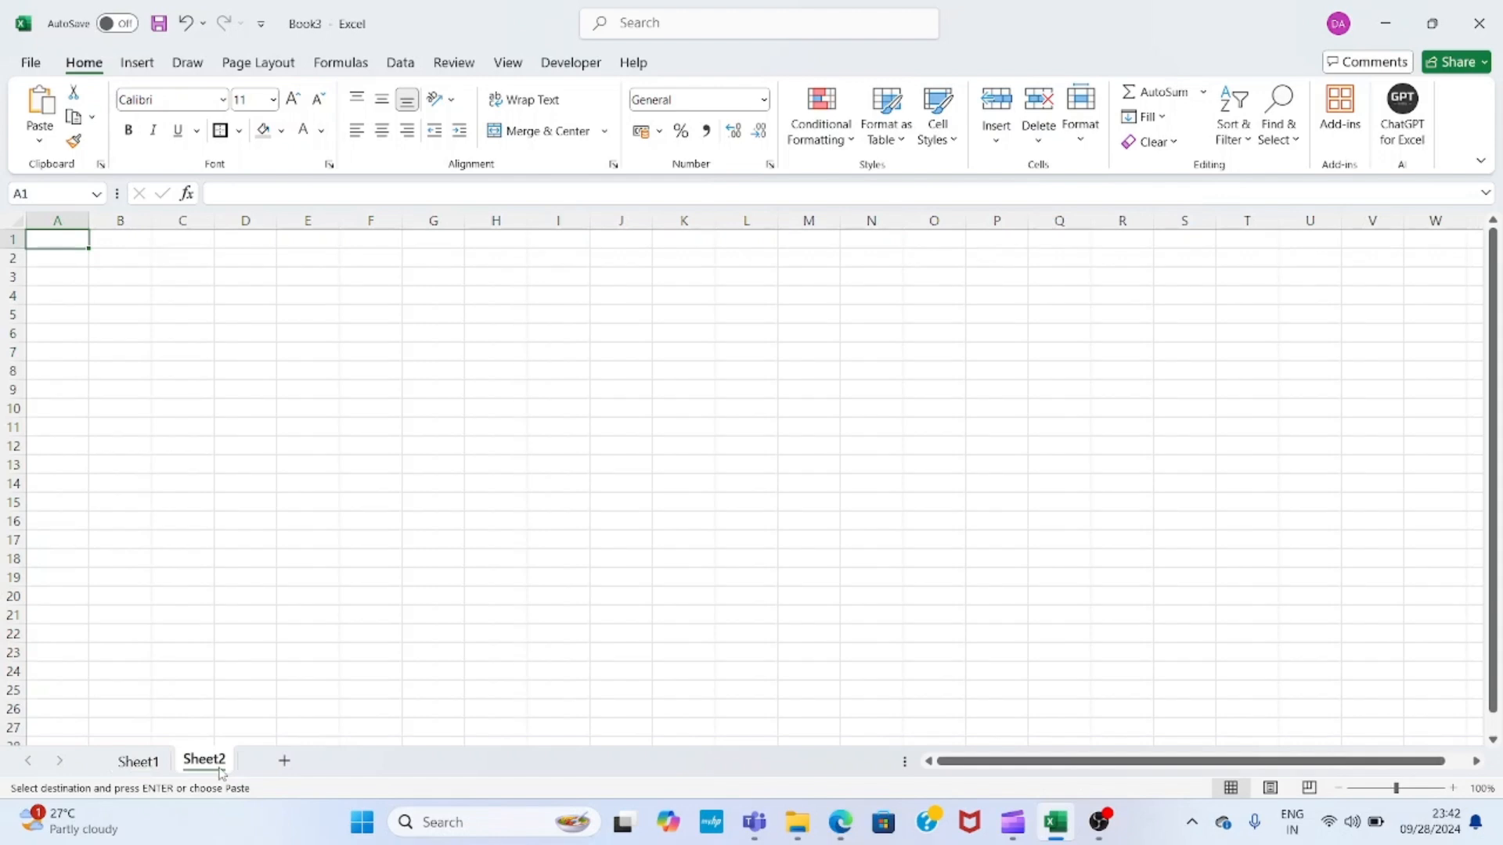
- Paste only the formats of the copied invoice table into Sheet2, starting at A1
key("ctrl+alt+v")
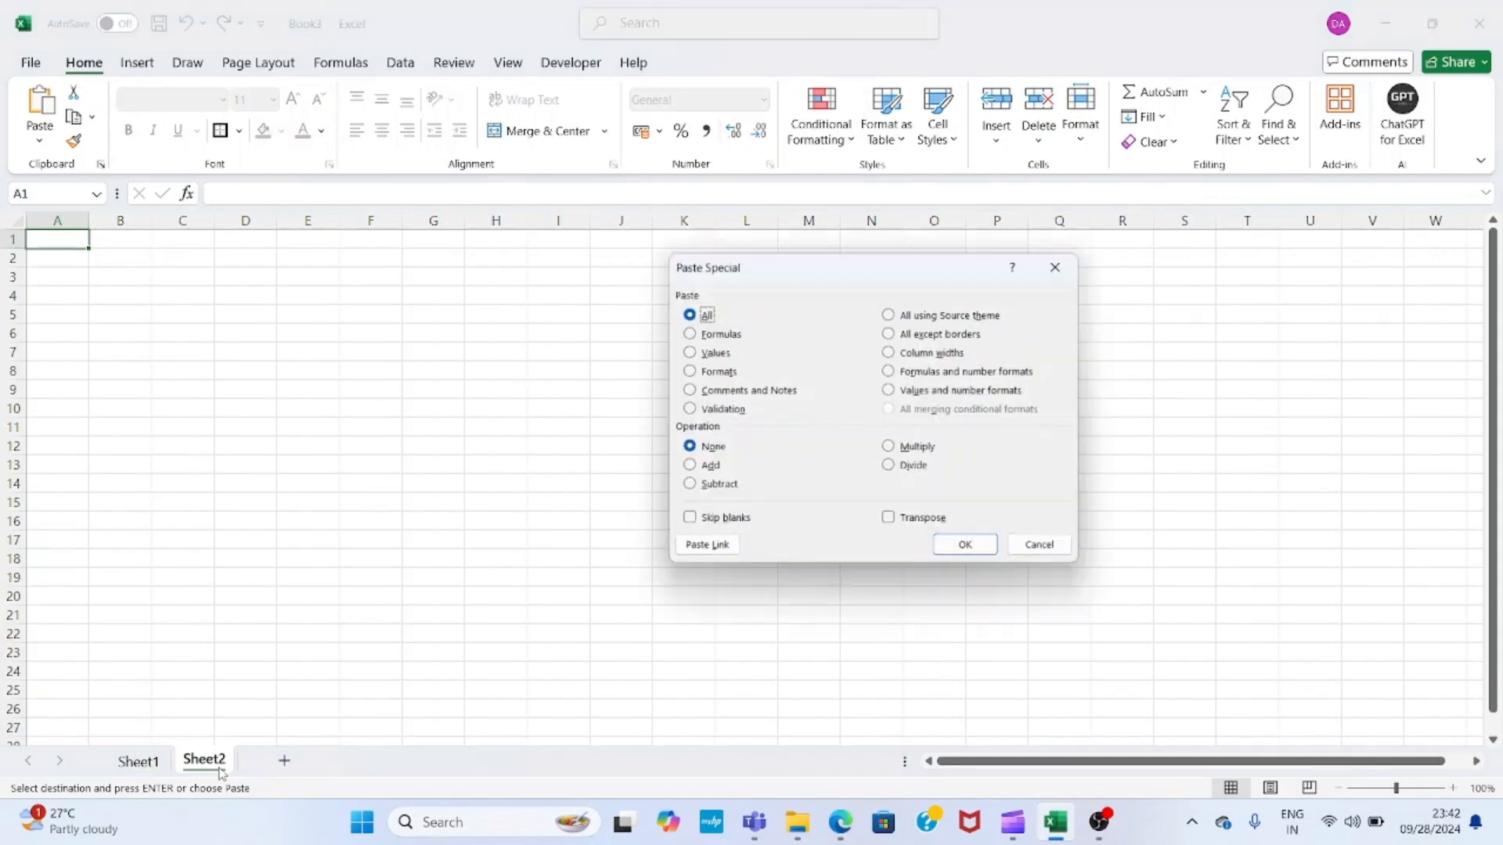
left_click(715, 377)
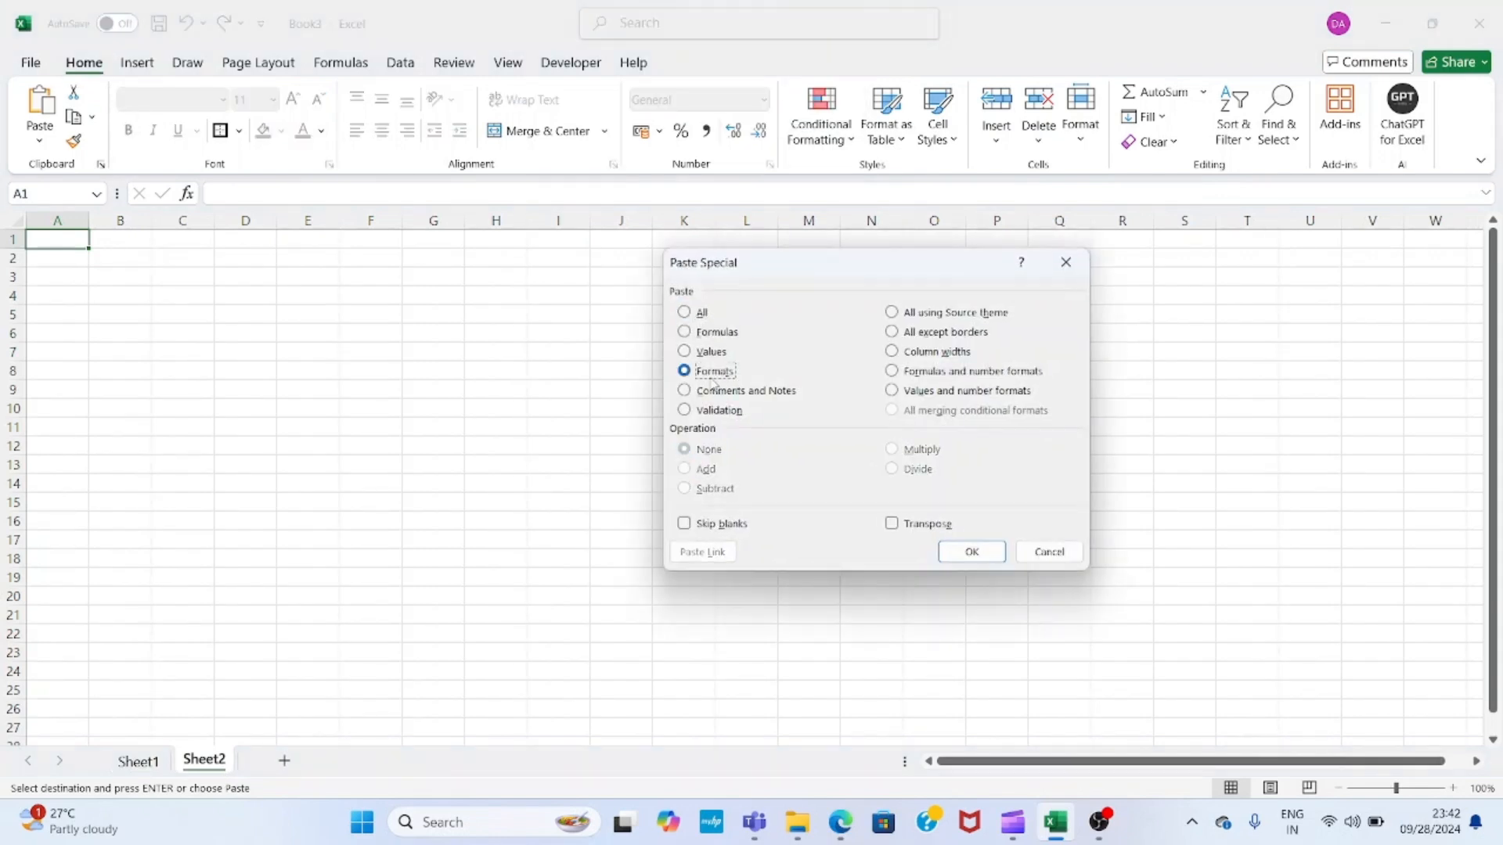
left_click(972, 553)
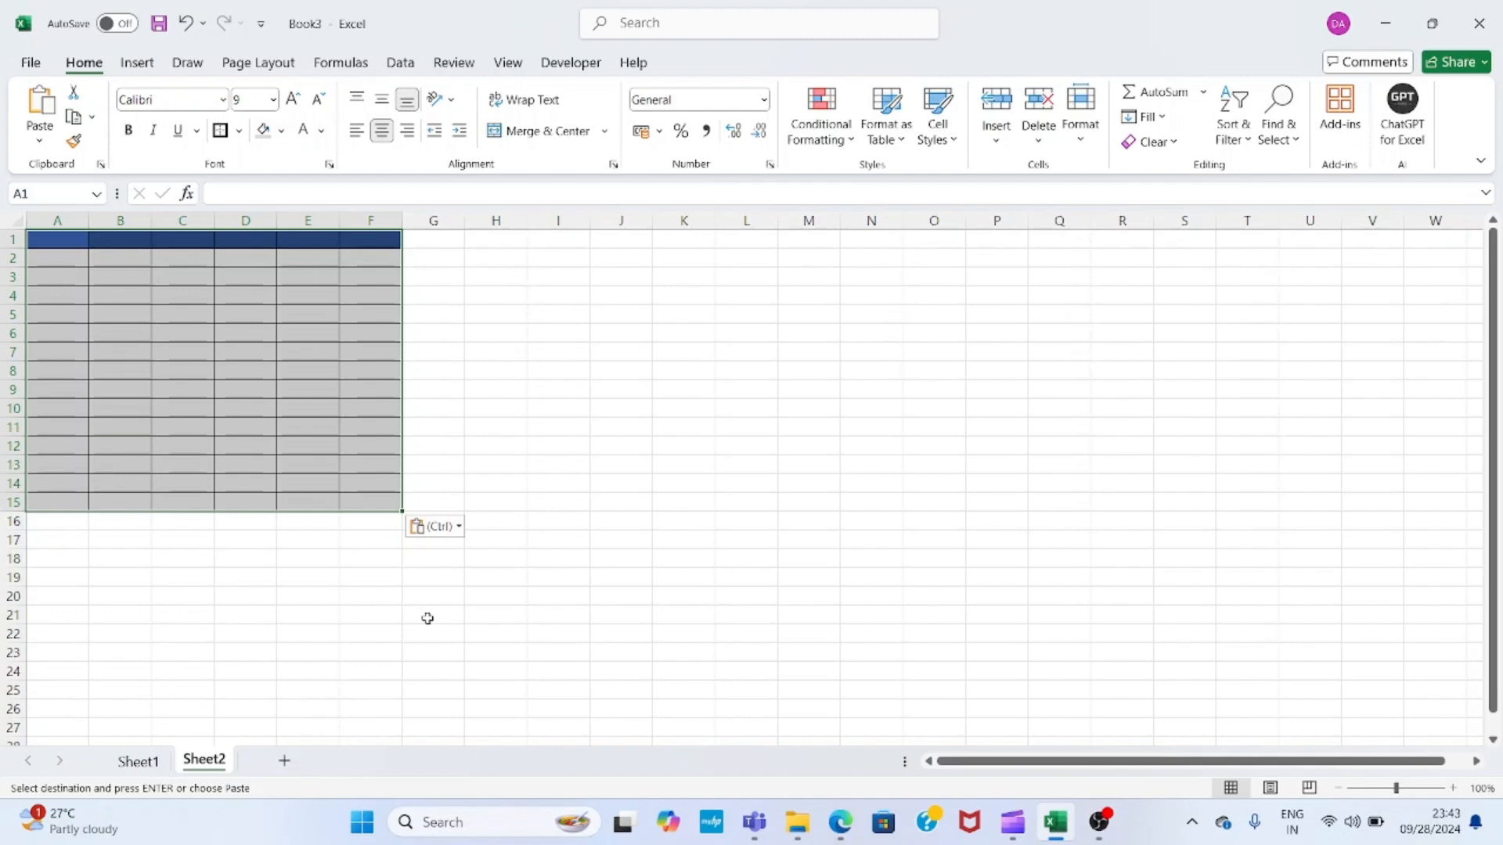
- Return to Sheet1 and examine the Comments and Notes option of Paste Special
left_click(156, 760)
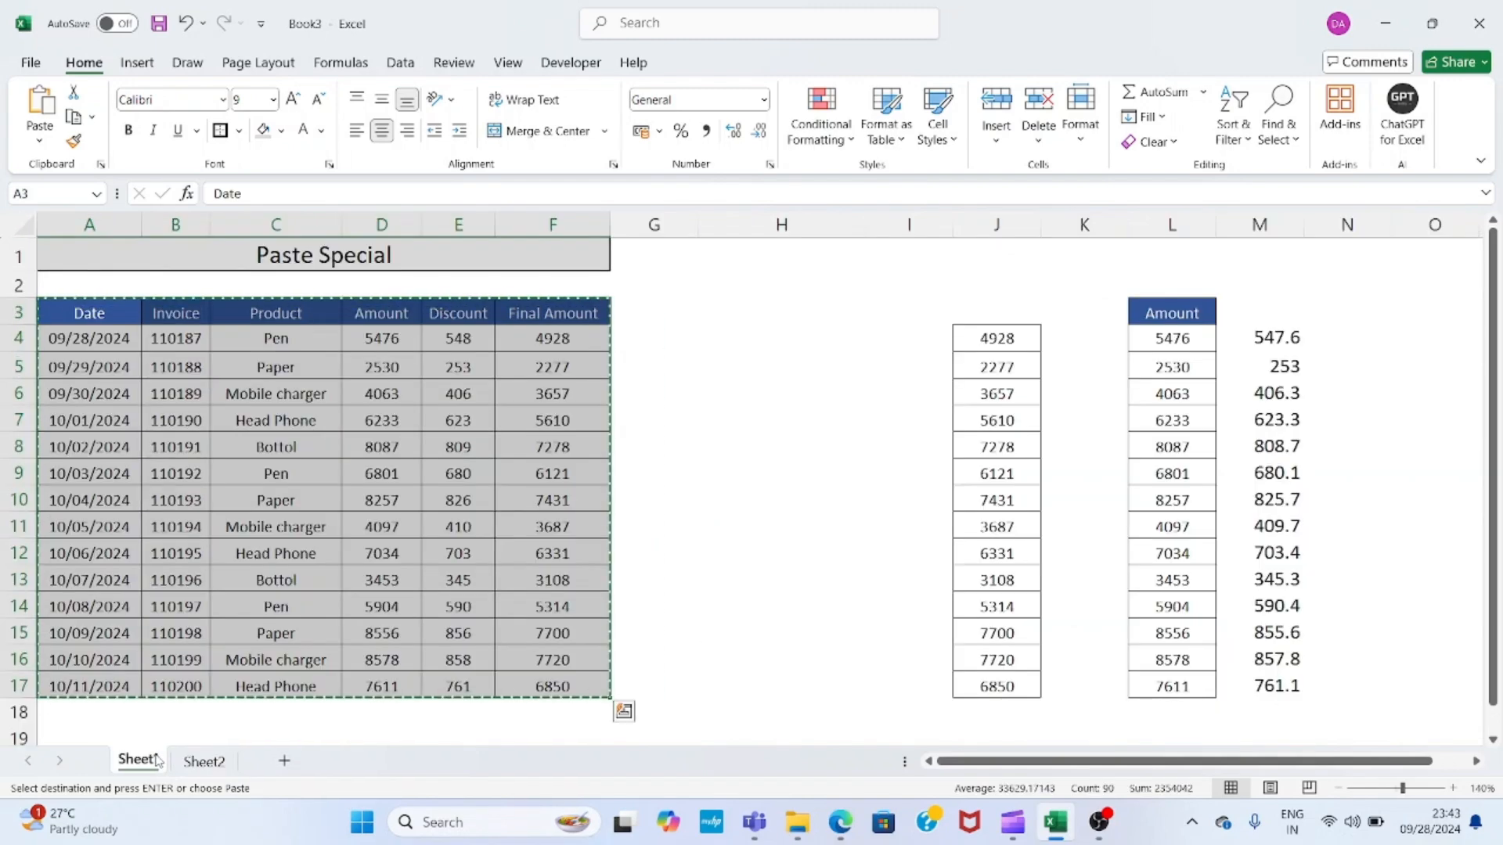
left_click(457, 526)
key("ctrl+alt+v")
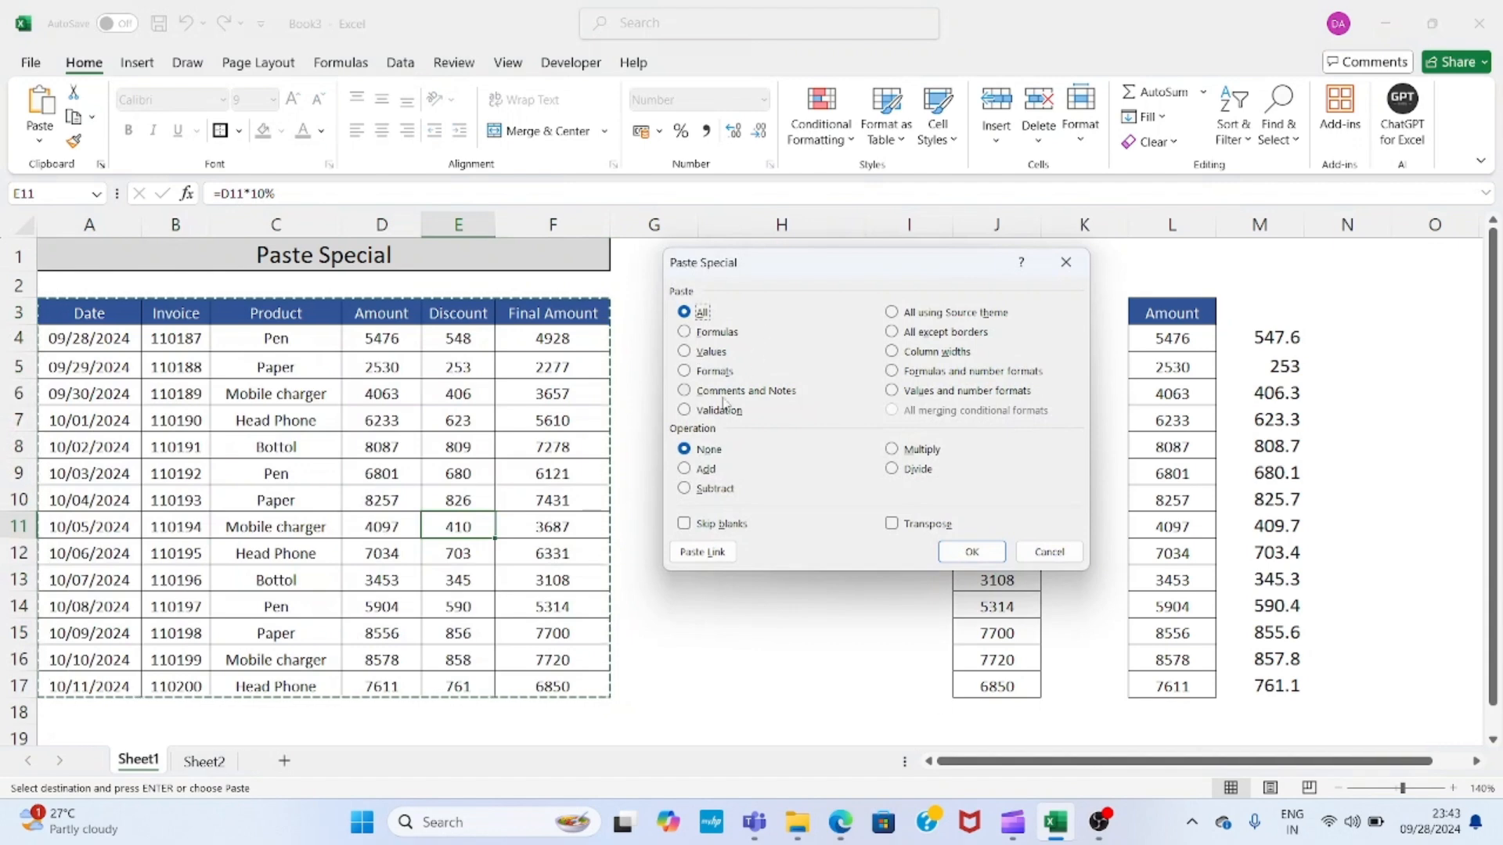
left_click(773, 396)
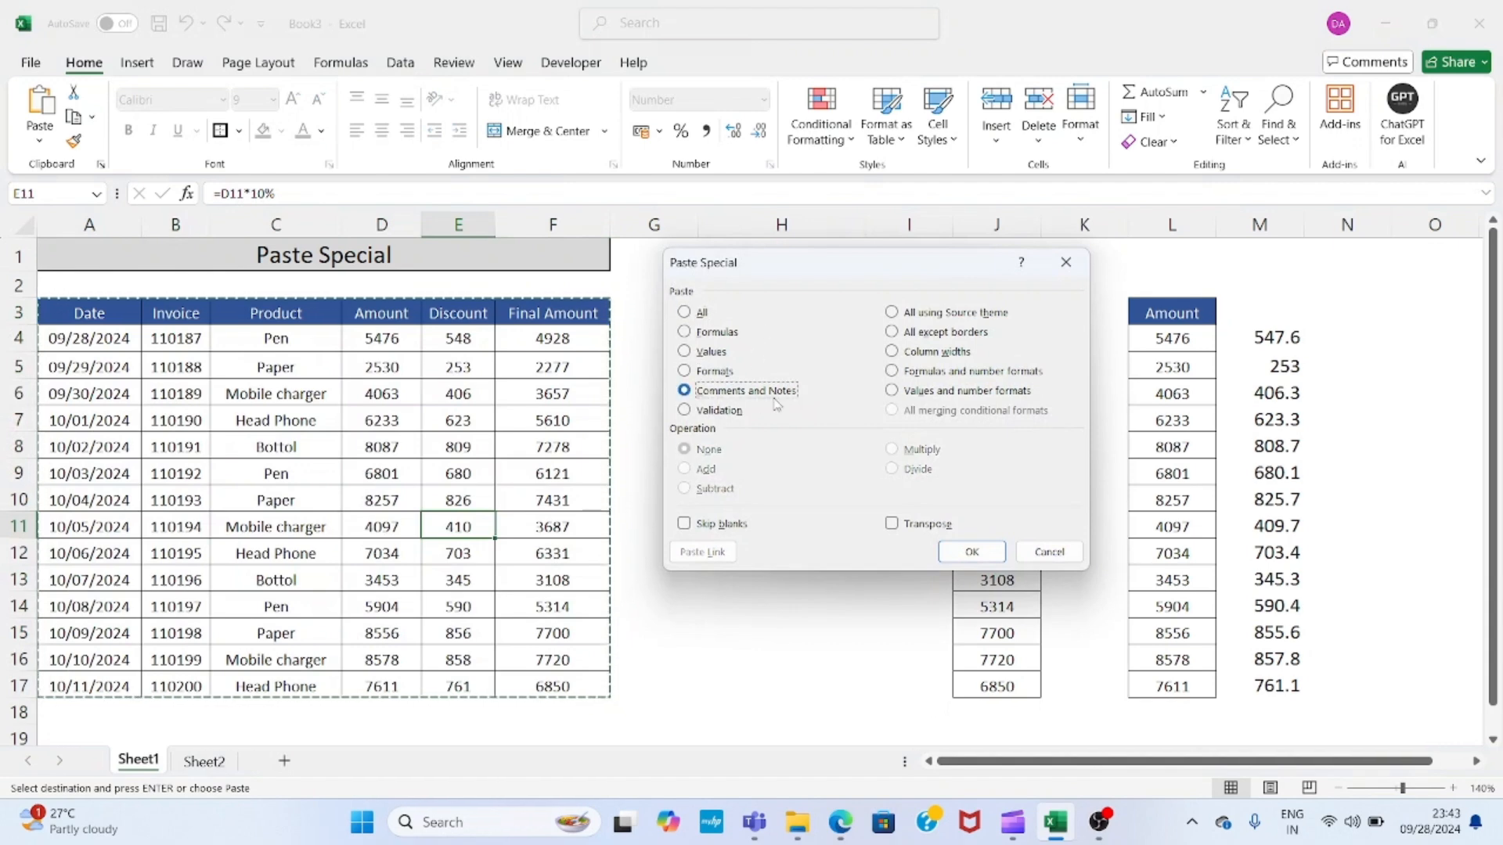
key("Return")
left_click(773, 397)
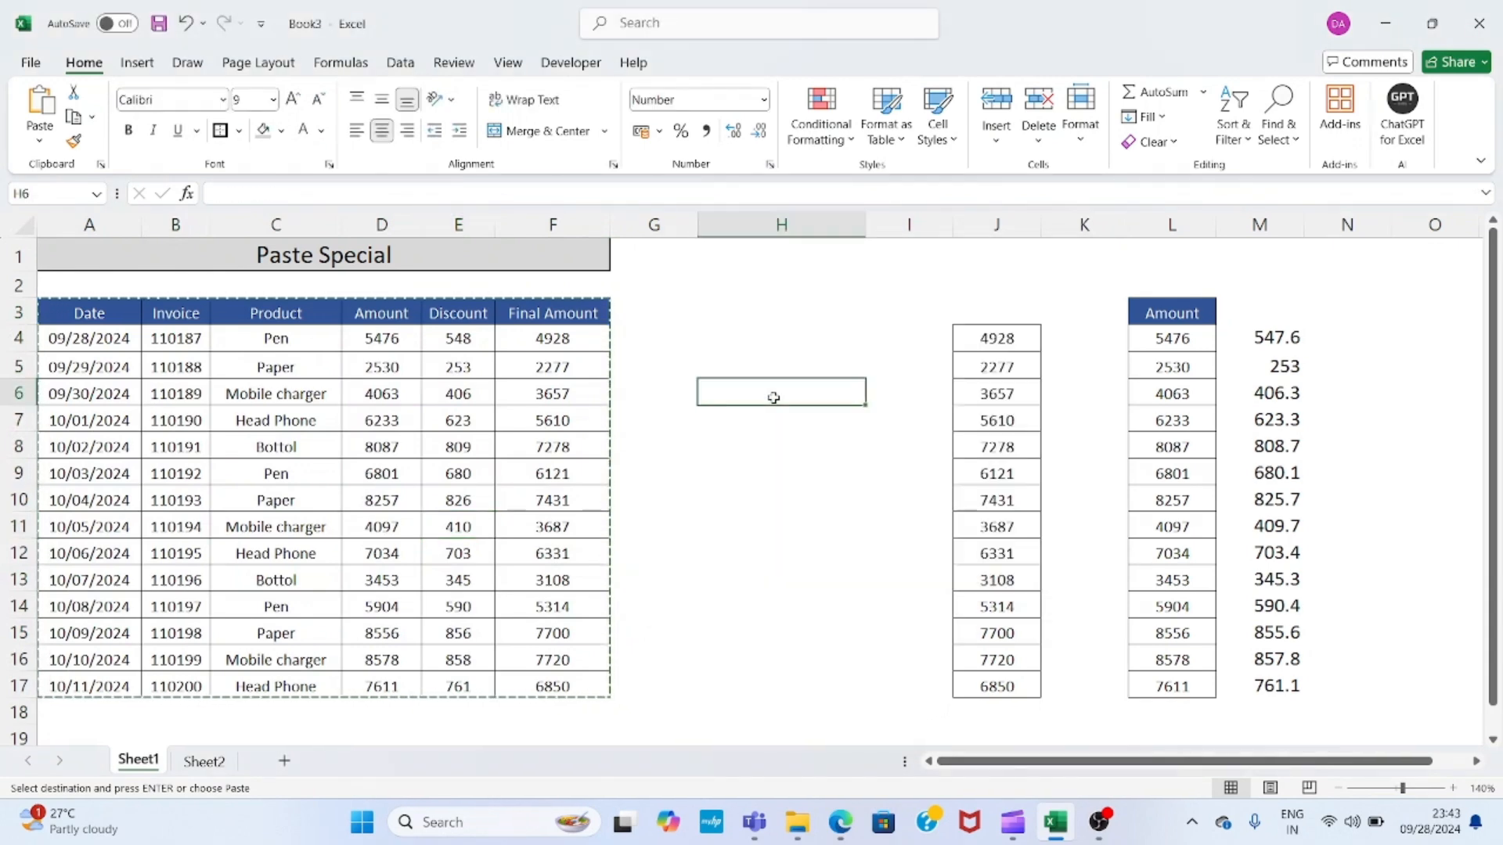
- Add a note reading "Test" to the Discount cell E6
right_click(458, 391)
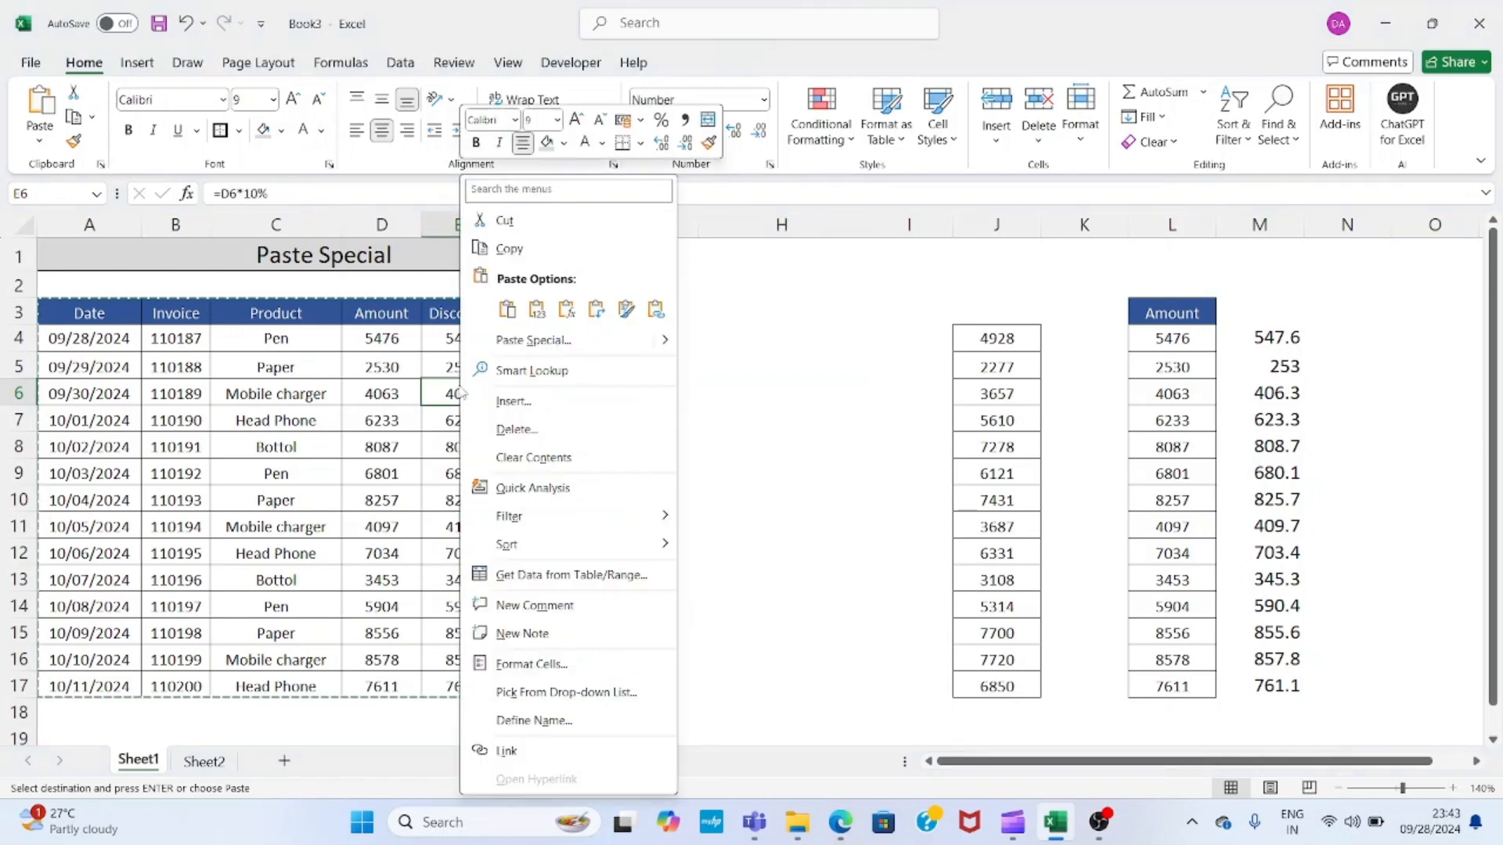
left_click(514, 633)
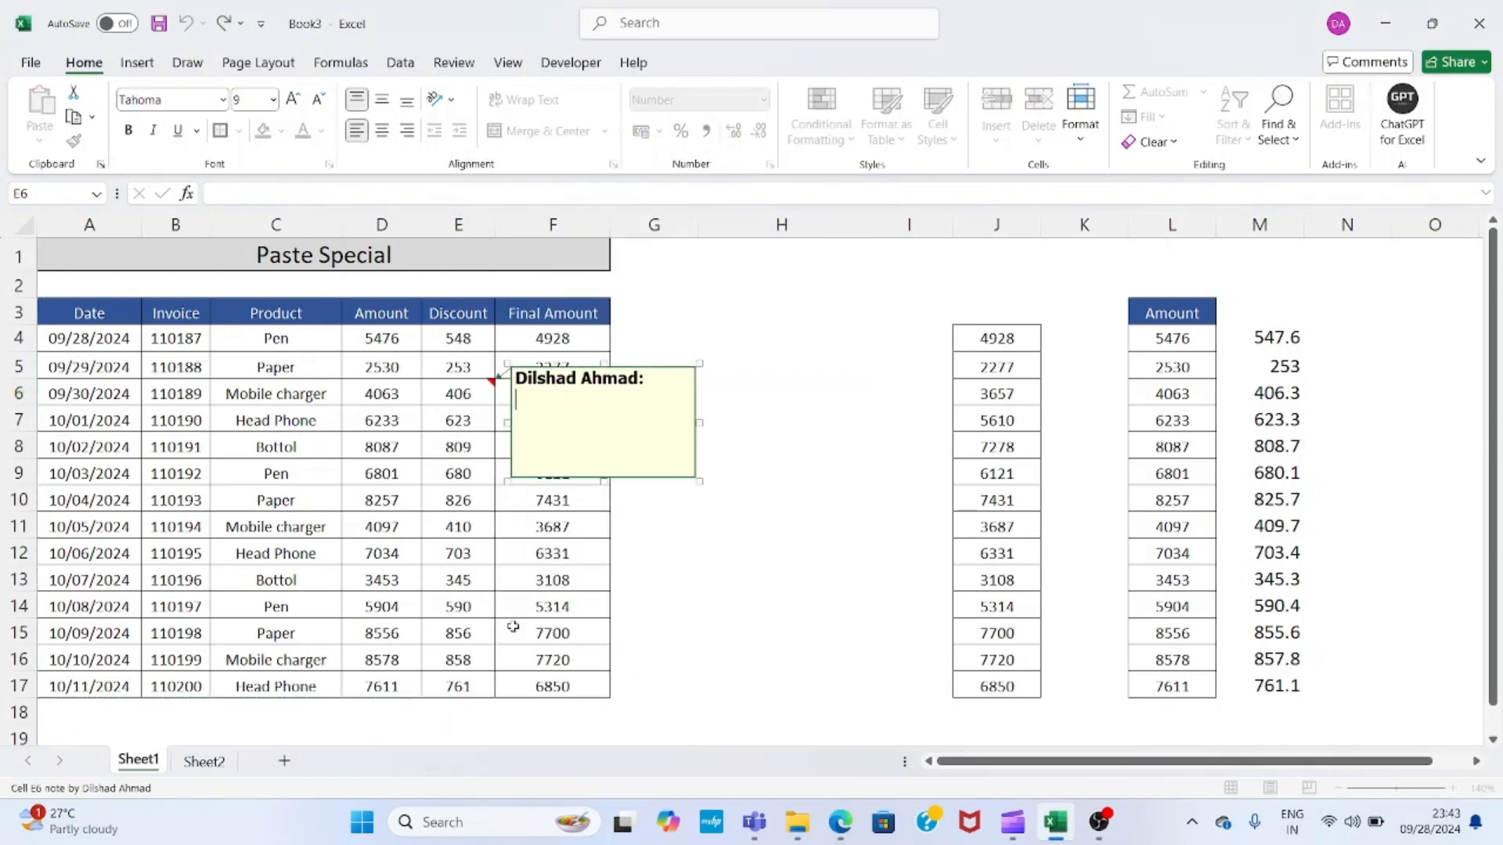
type("Test")
left_click(413, 648)
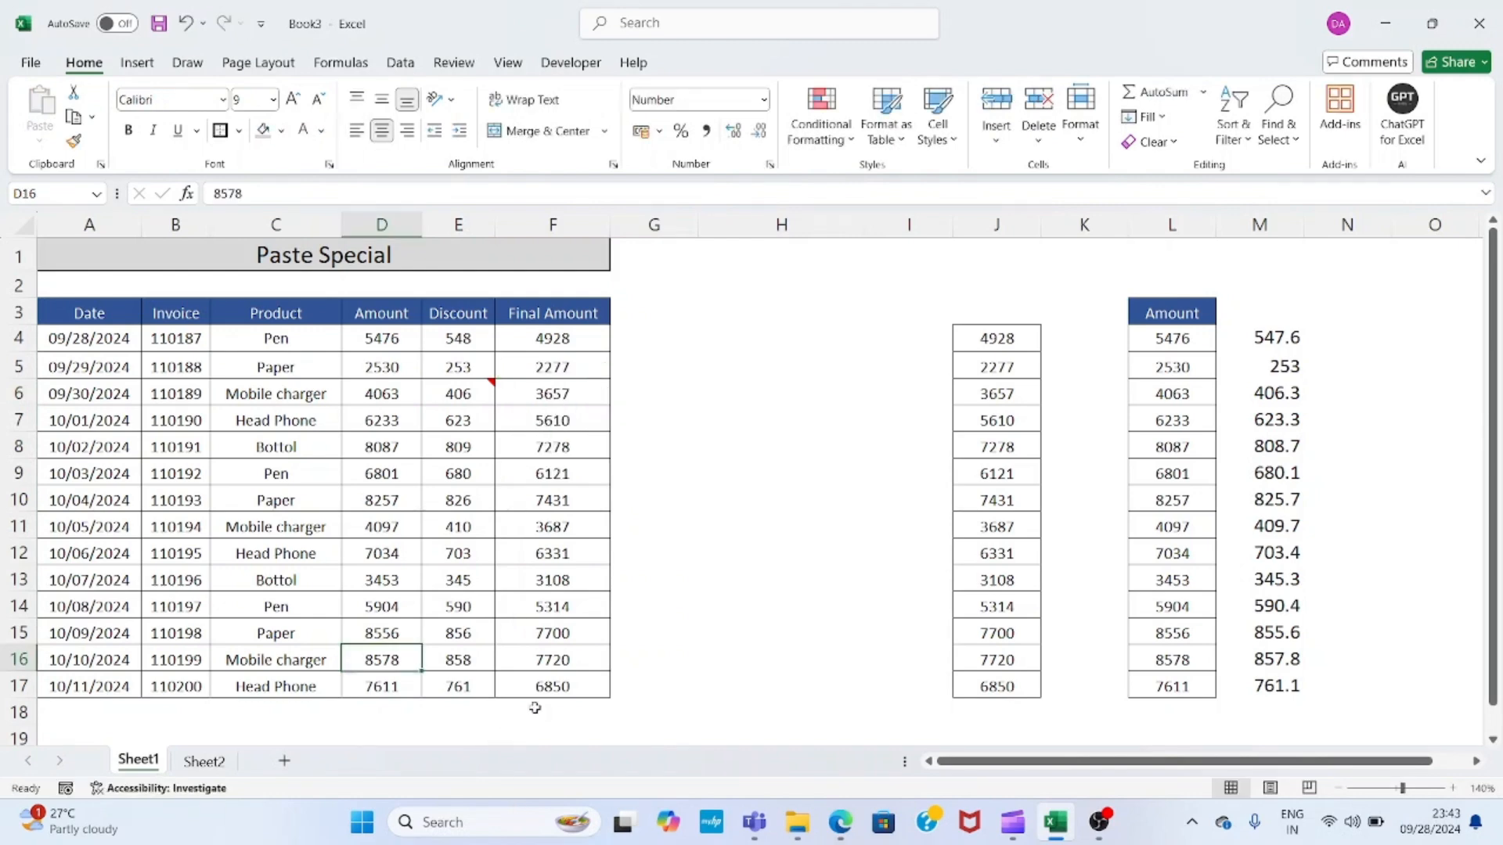
- Copy cell E6 and paste only its comments and notes into H5:H9
left_click(467, 546)
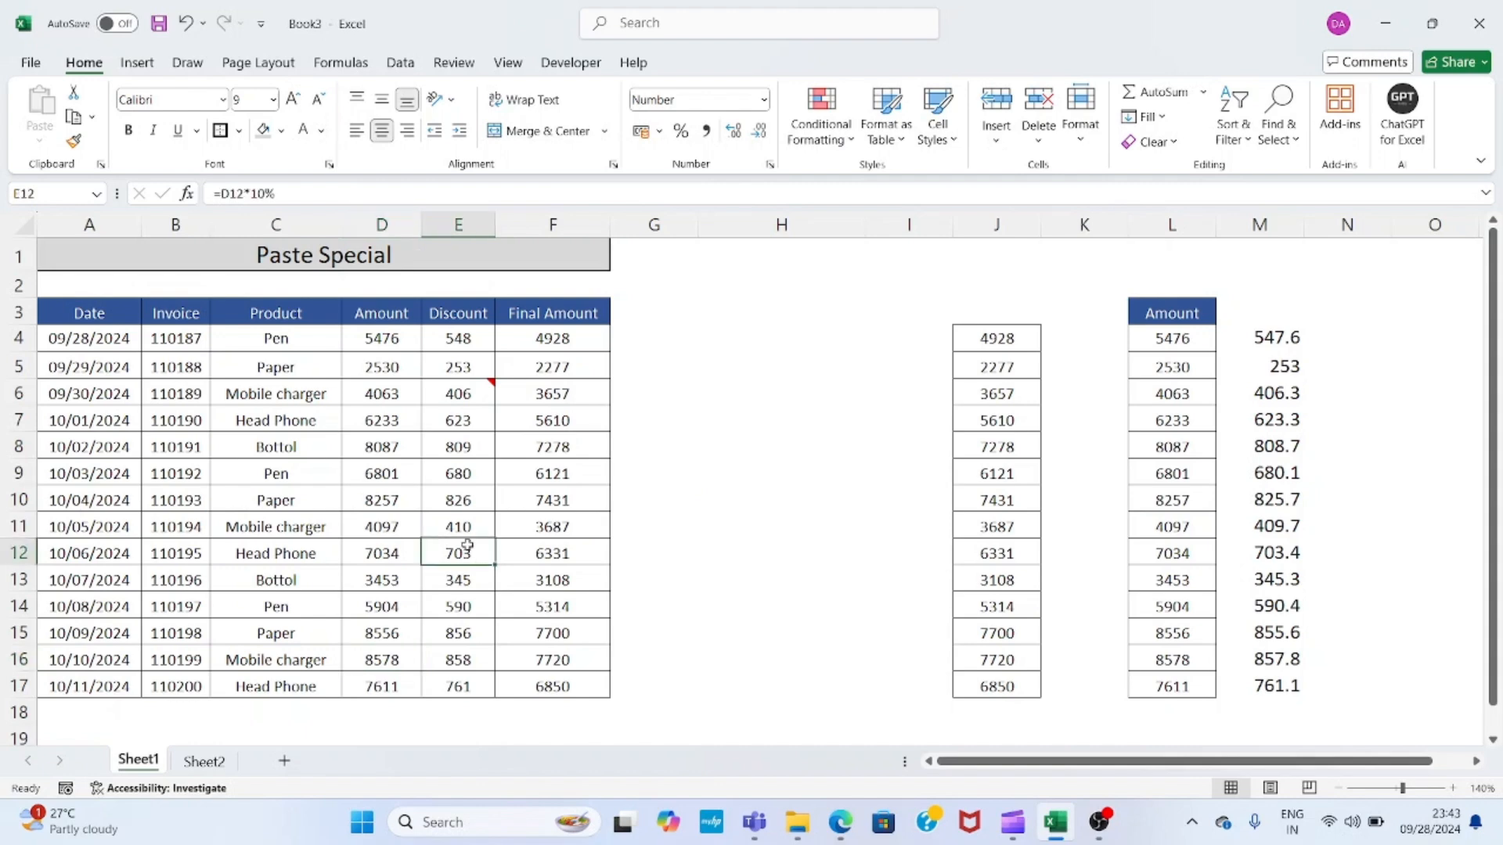
left_click(484, 402)
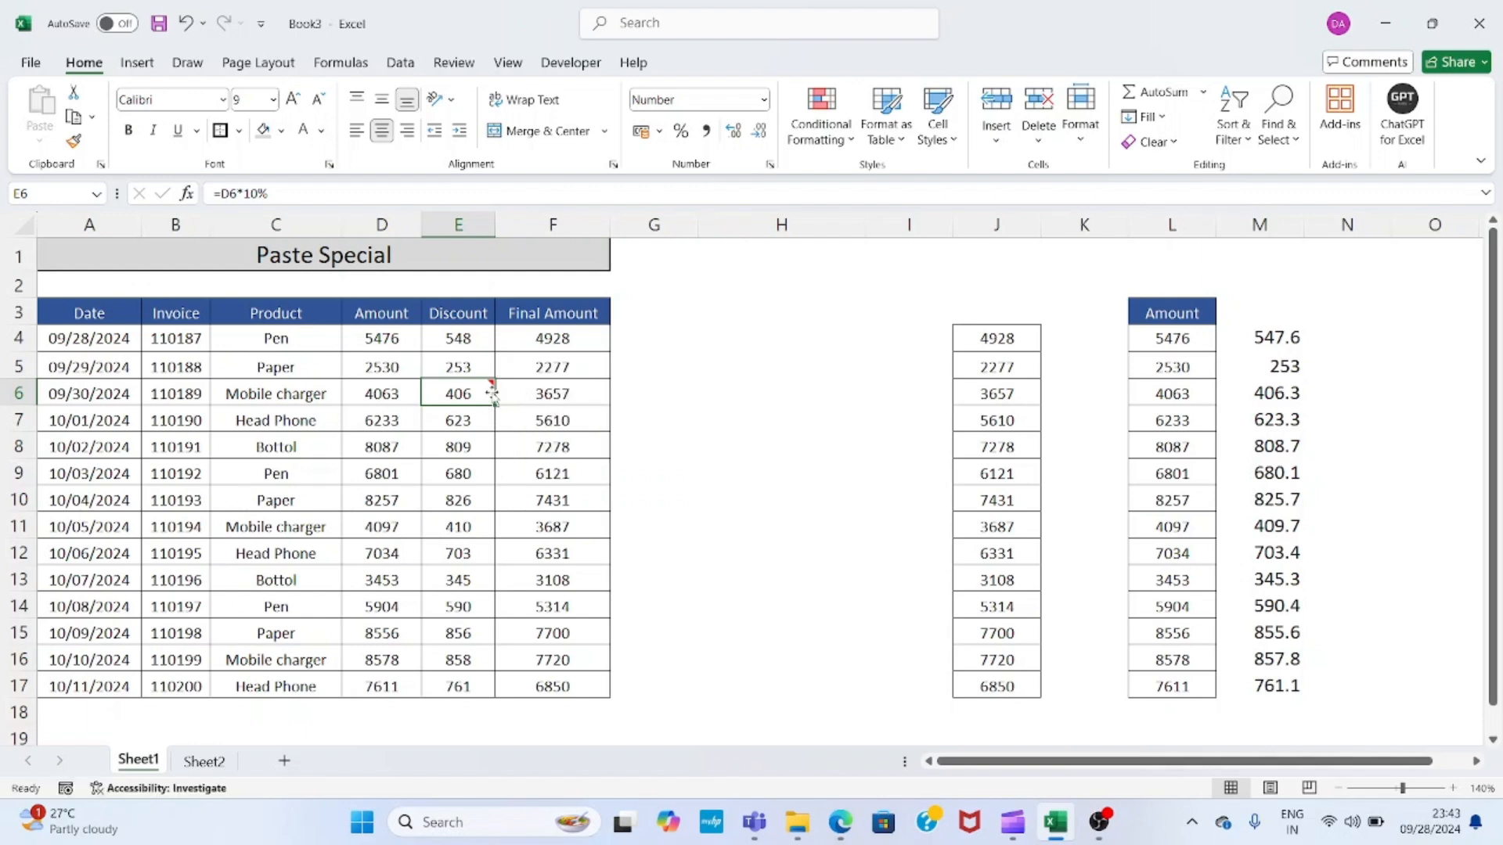
mouse_move(491, 392)
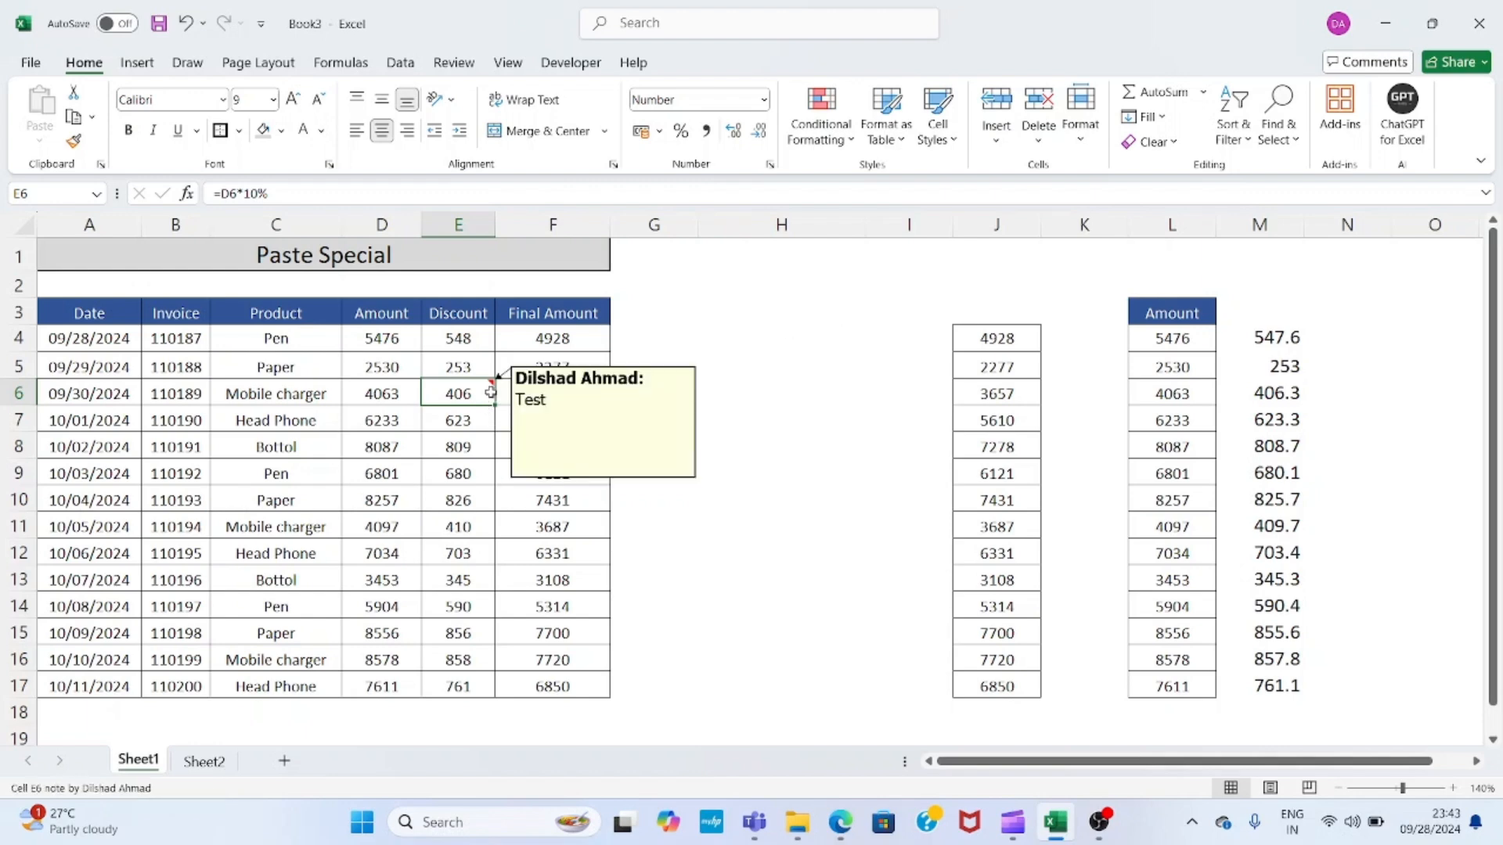
key("ctrl+c")
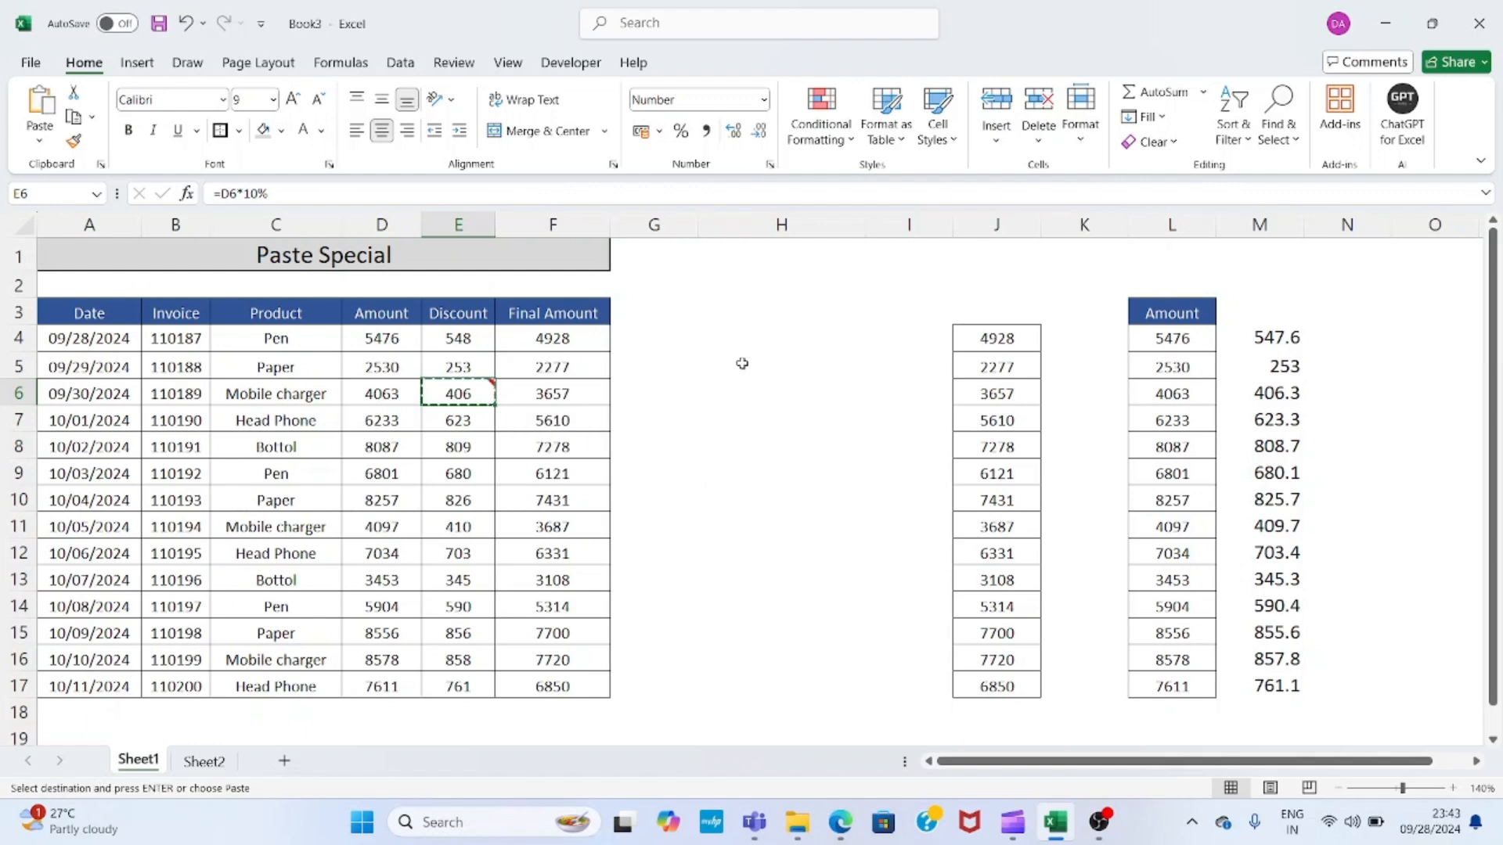
left_click_drag(741, 363, 745, 468)
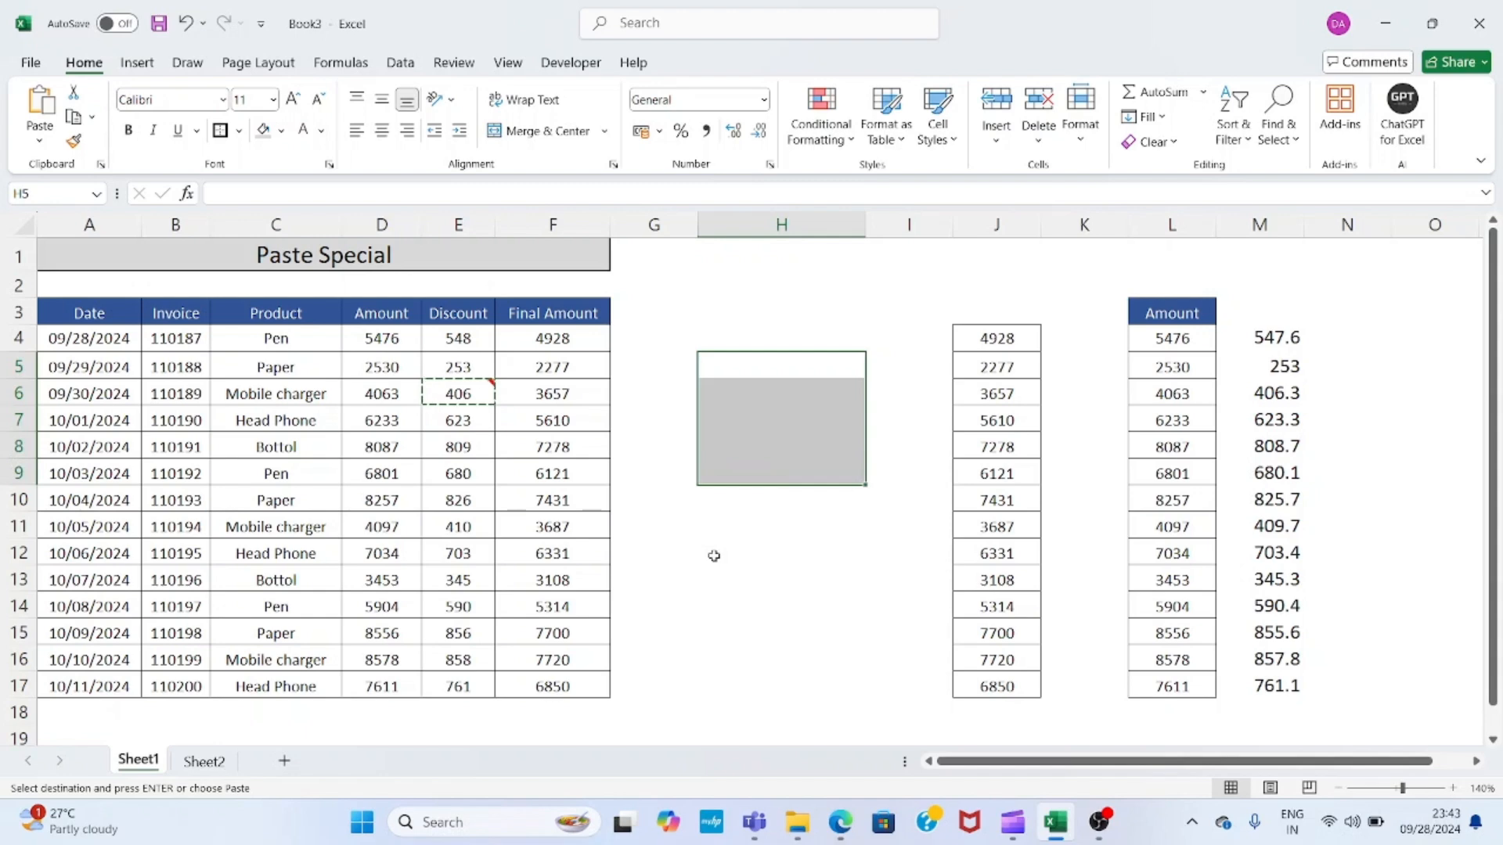
key("ctrl+alt+v")
left_click(732, 391)
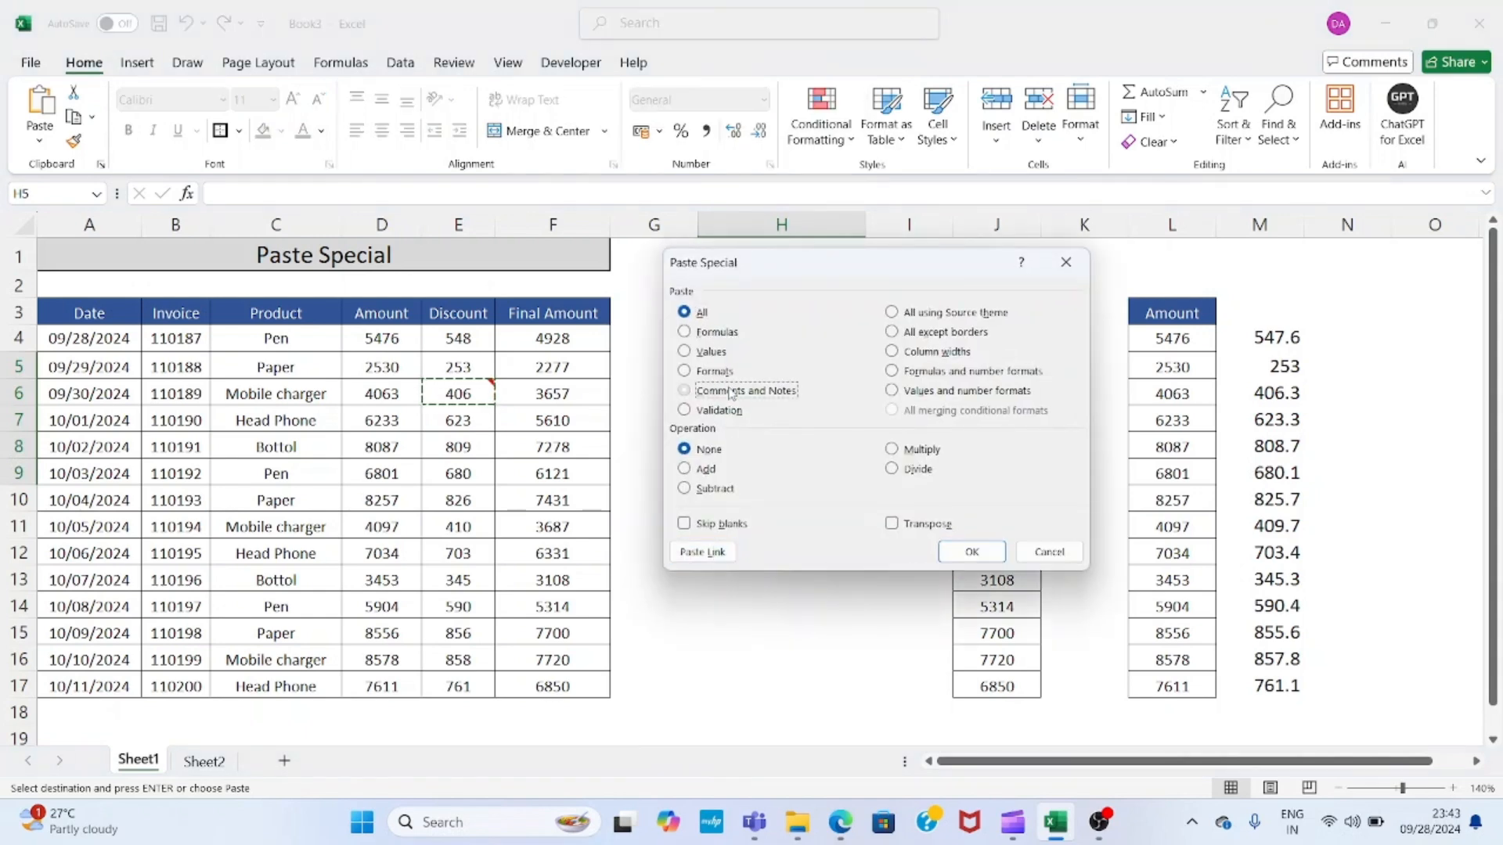
left_click(968, 552)
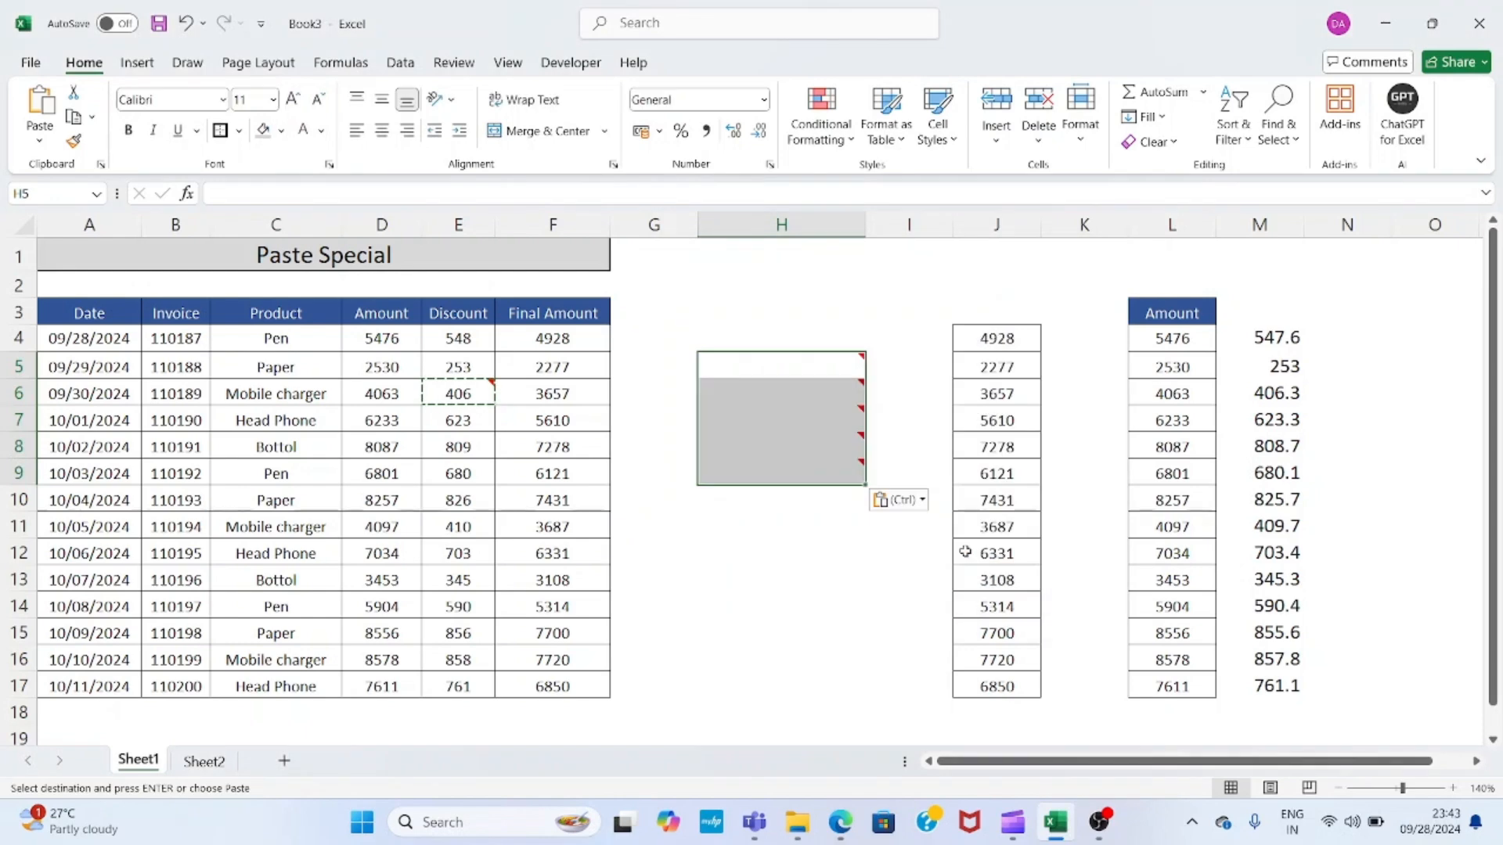
- Go through cells H5 to H9 to examine the pasted notes against the source cell E6
left_click(797, 370)
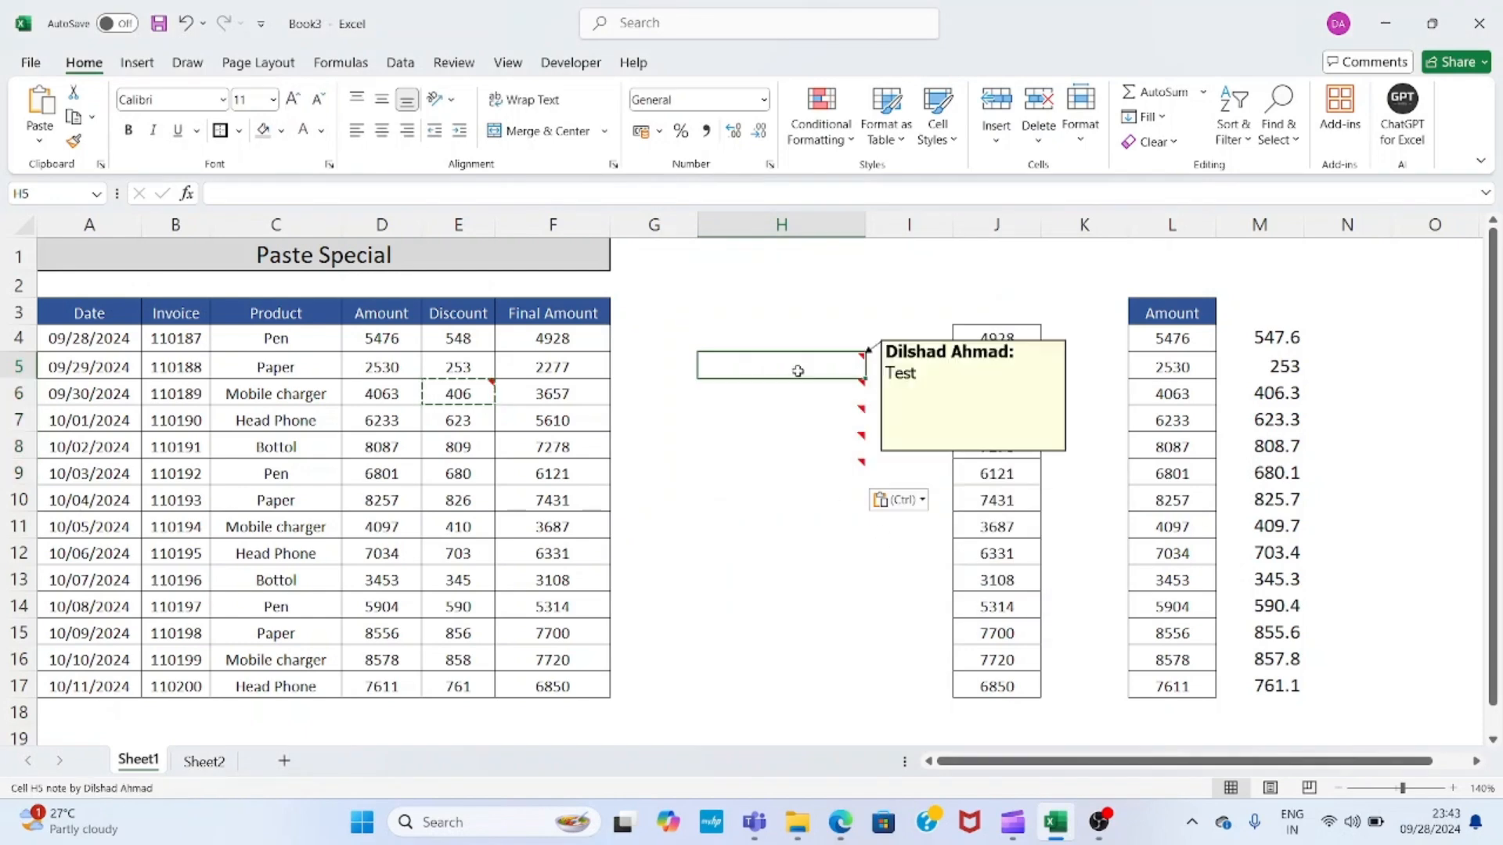
left_click(459, 388)
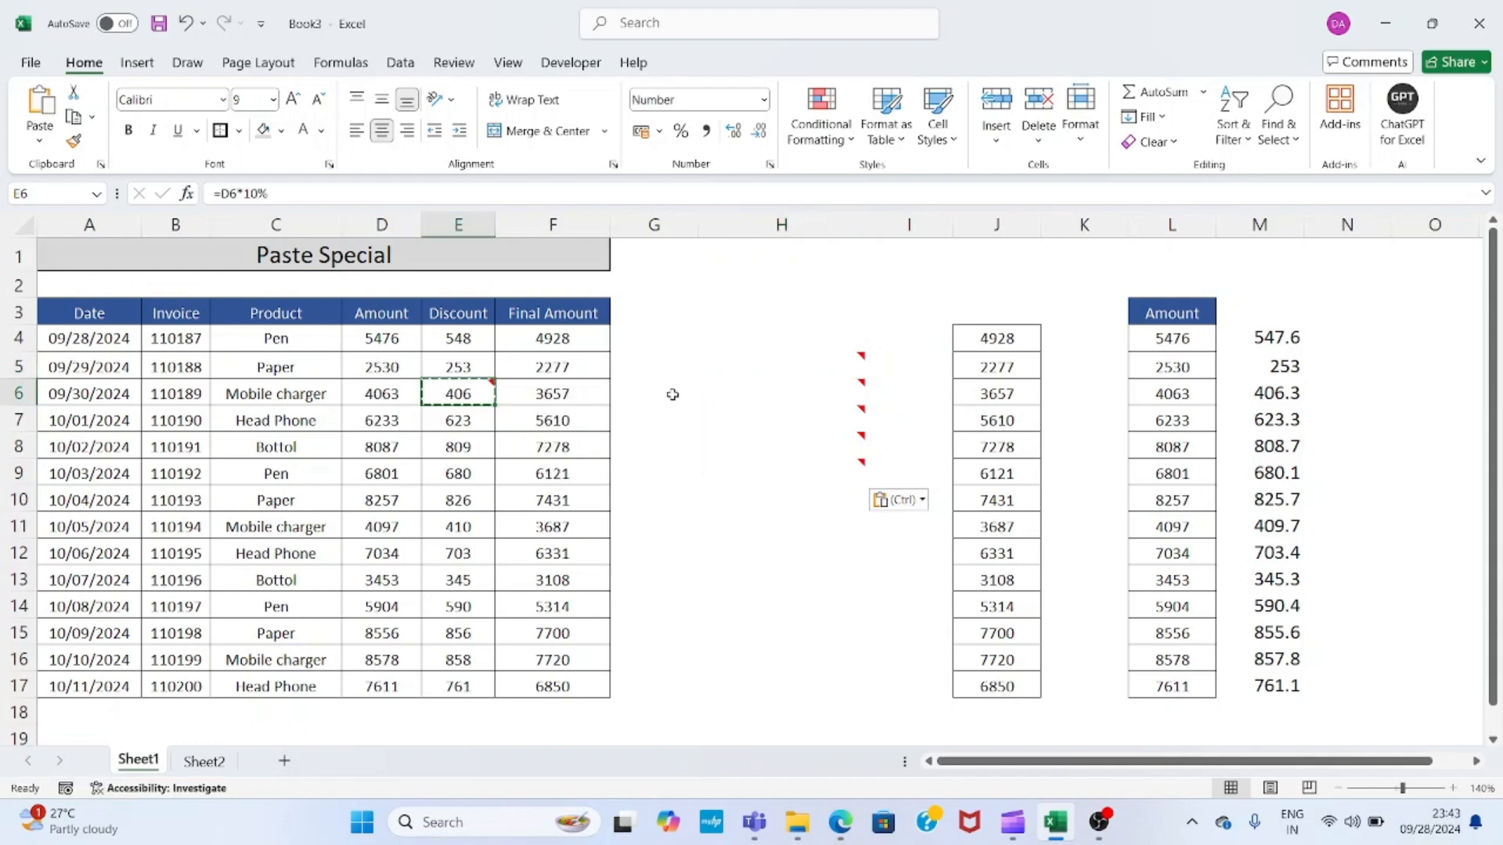
left_click(805, 364)
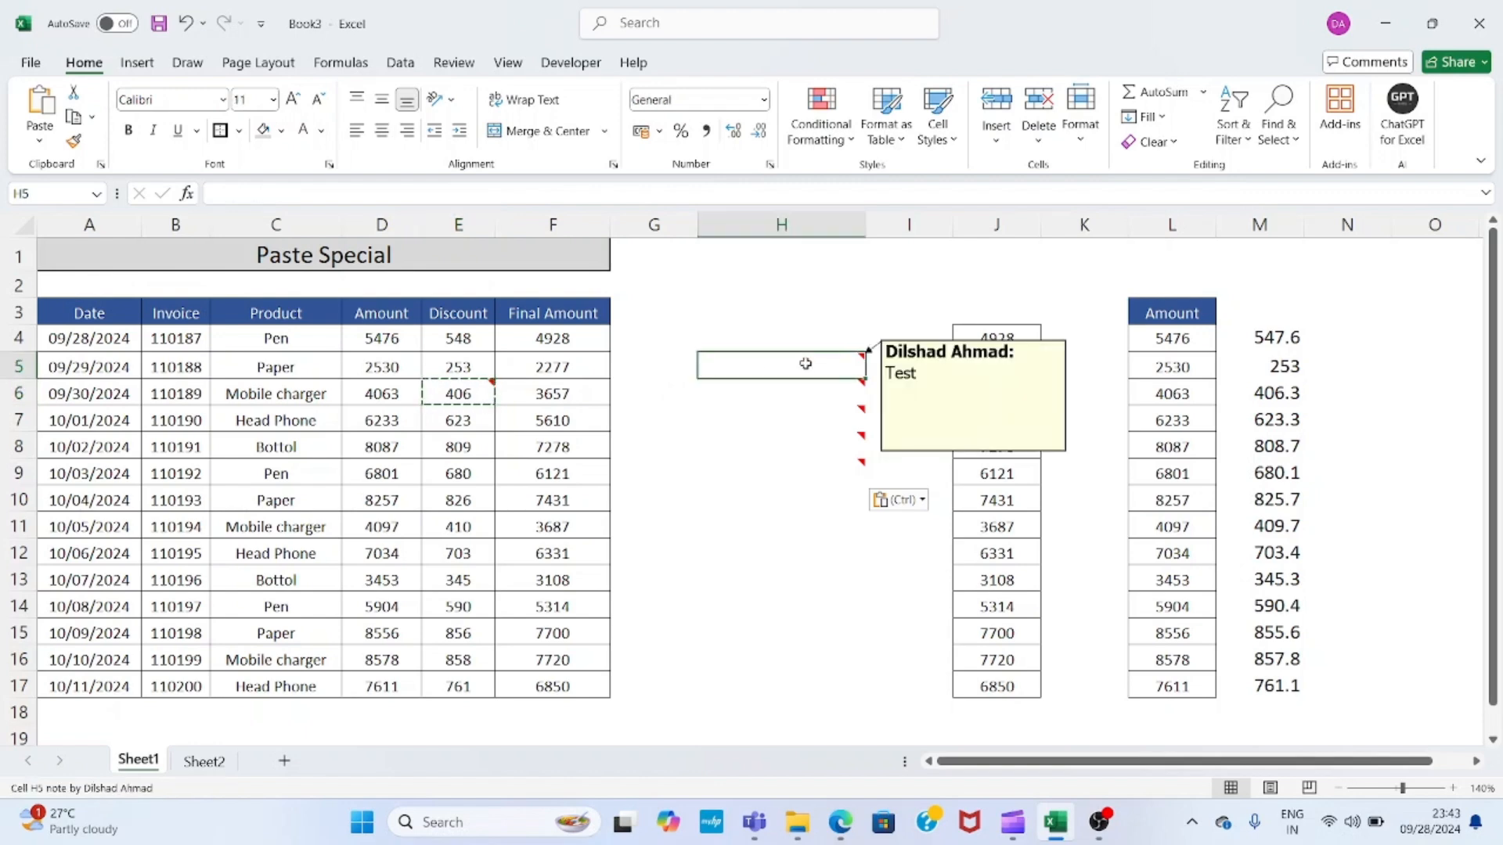
key("Down")
key("Down")
key("Down")
key("Down")
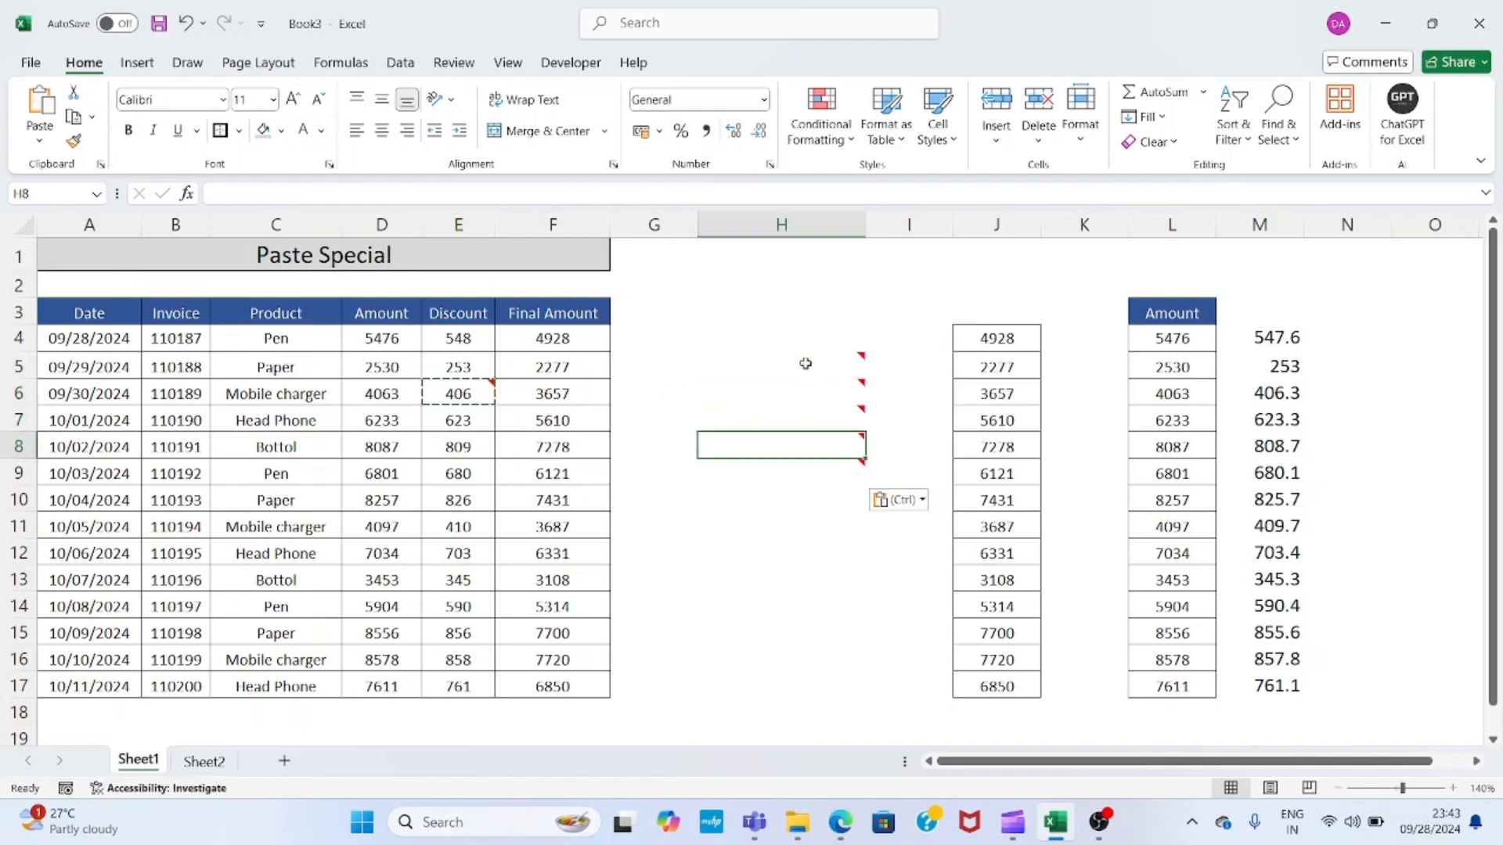
key("Up")
key("Up")
key("Up")
key("Up")
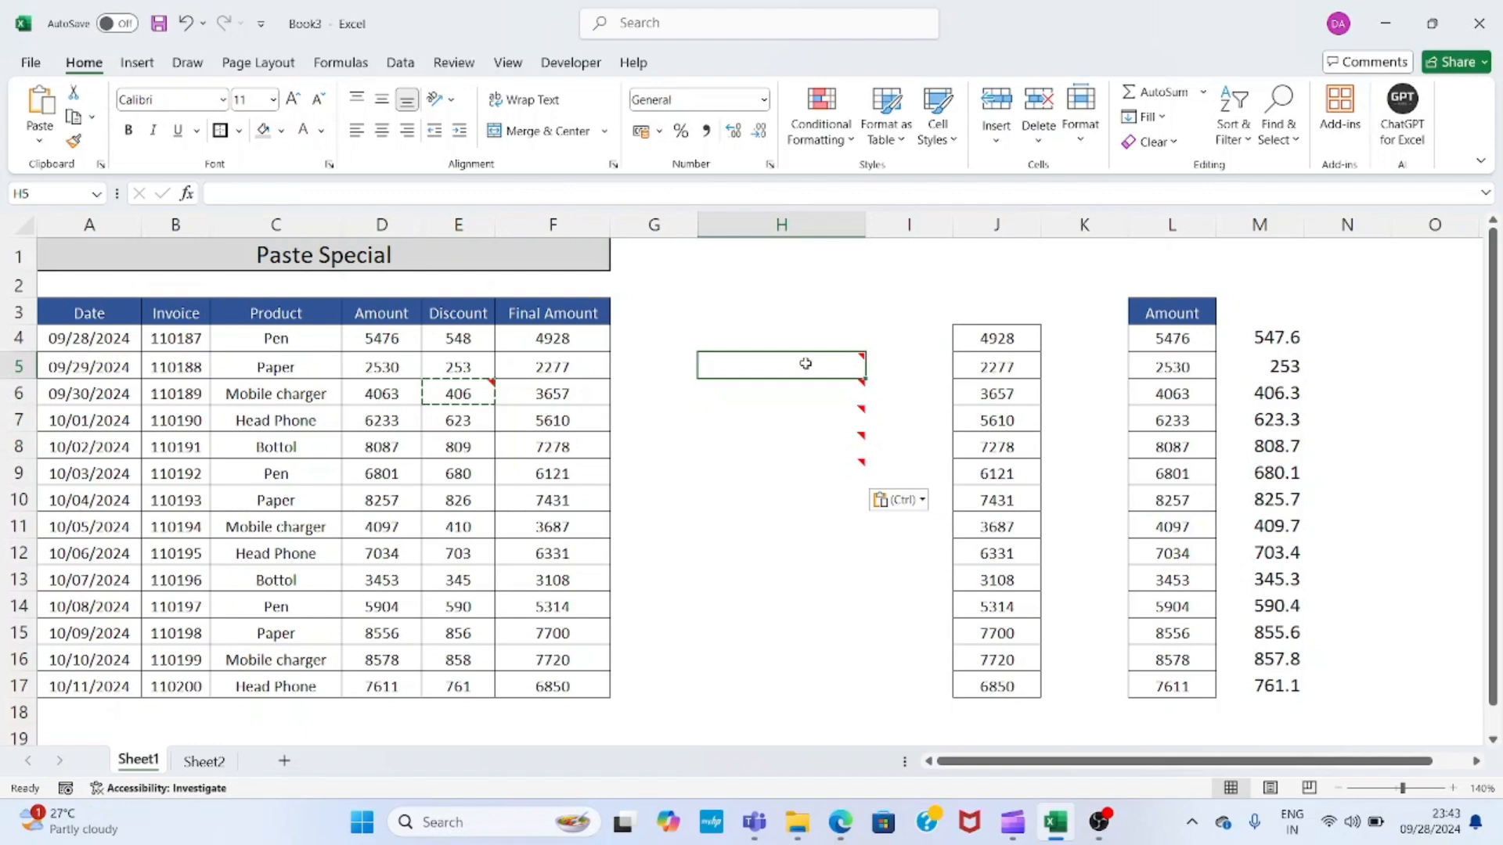
key("shift+Down")
key("shift+Down")
key("shift+Down")
key("shift+Down")
key("Up")
key("Down")
mouse_move(830, 360)
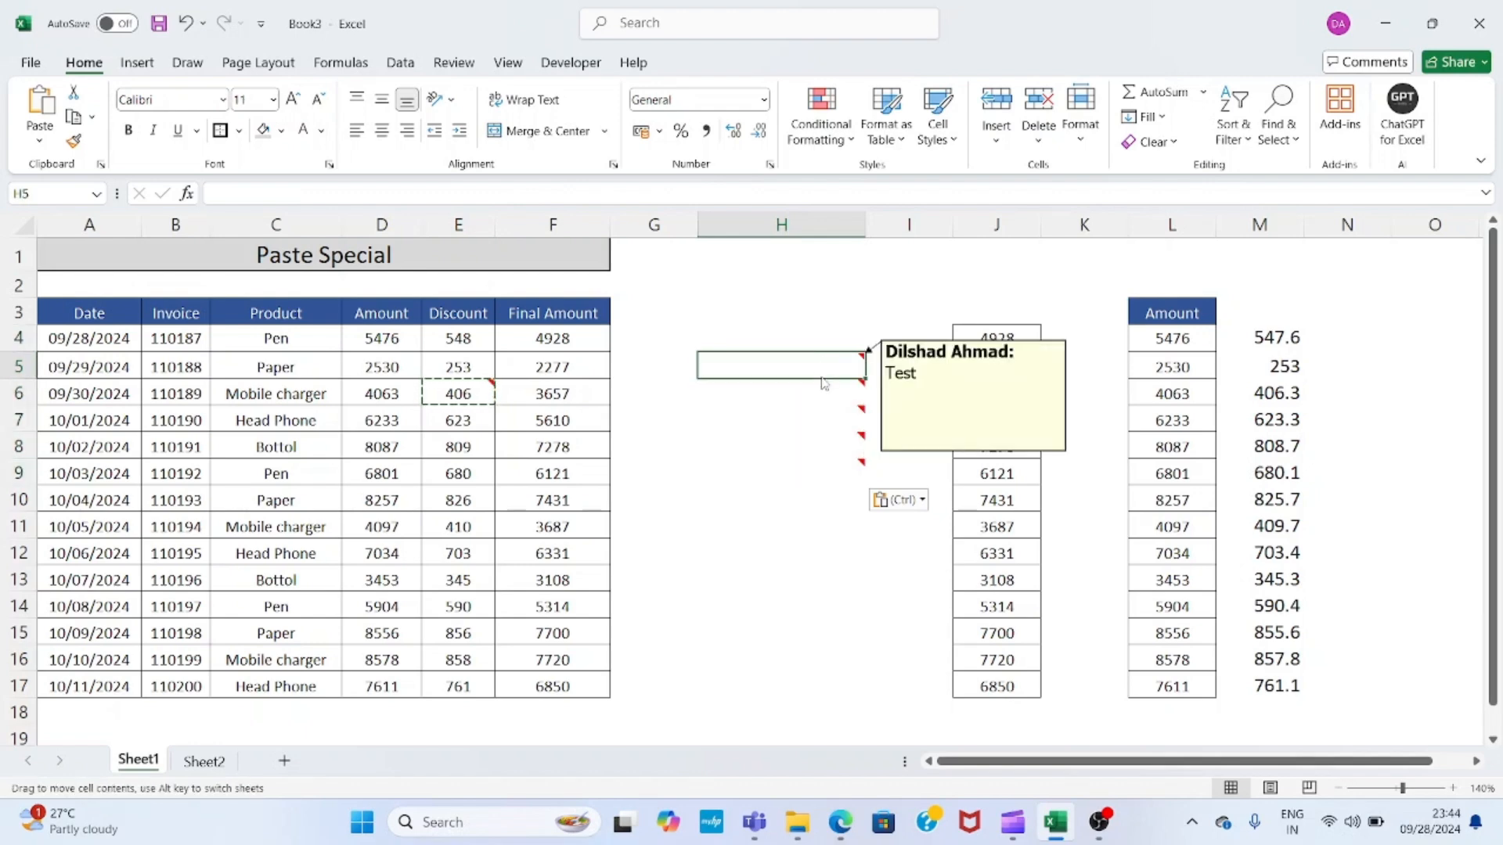
left_click(769, 406)
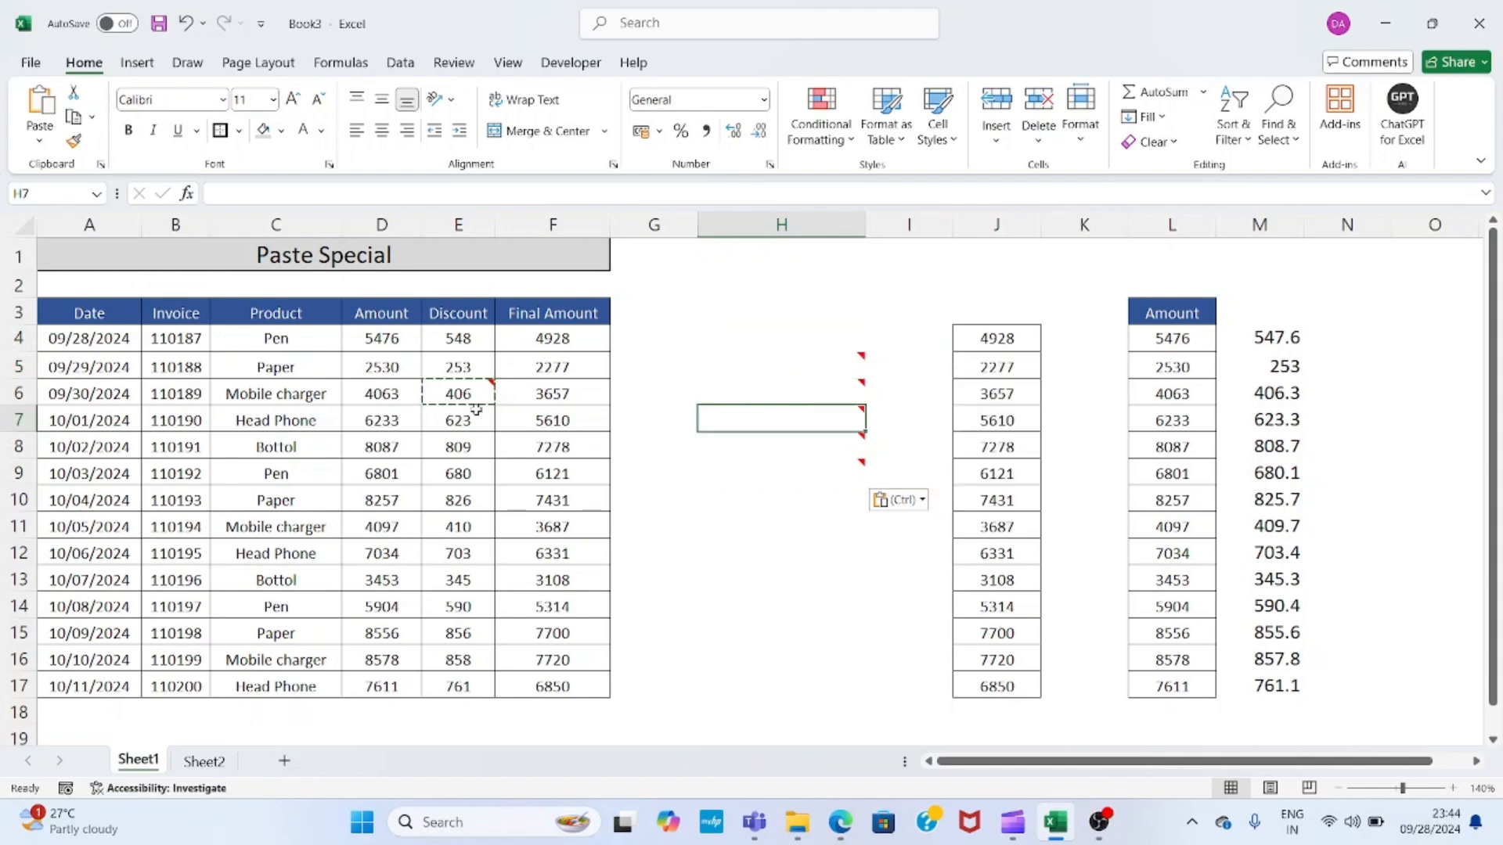
key("Escape")
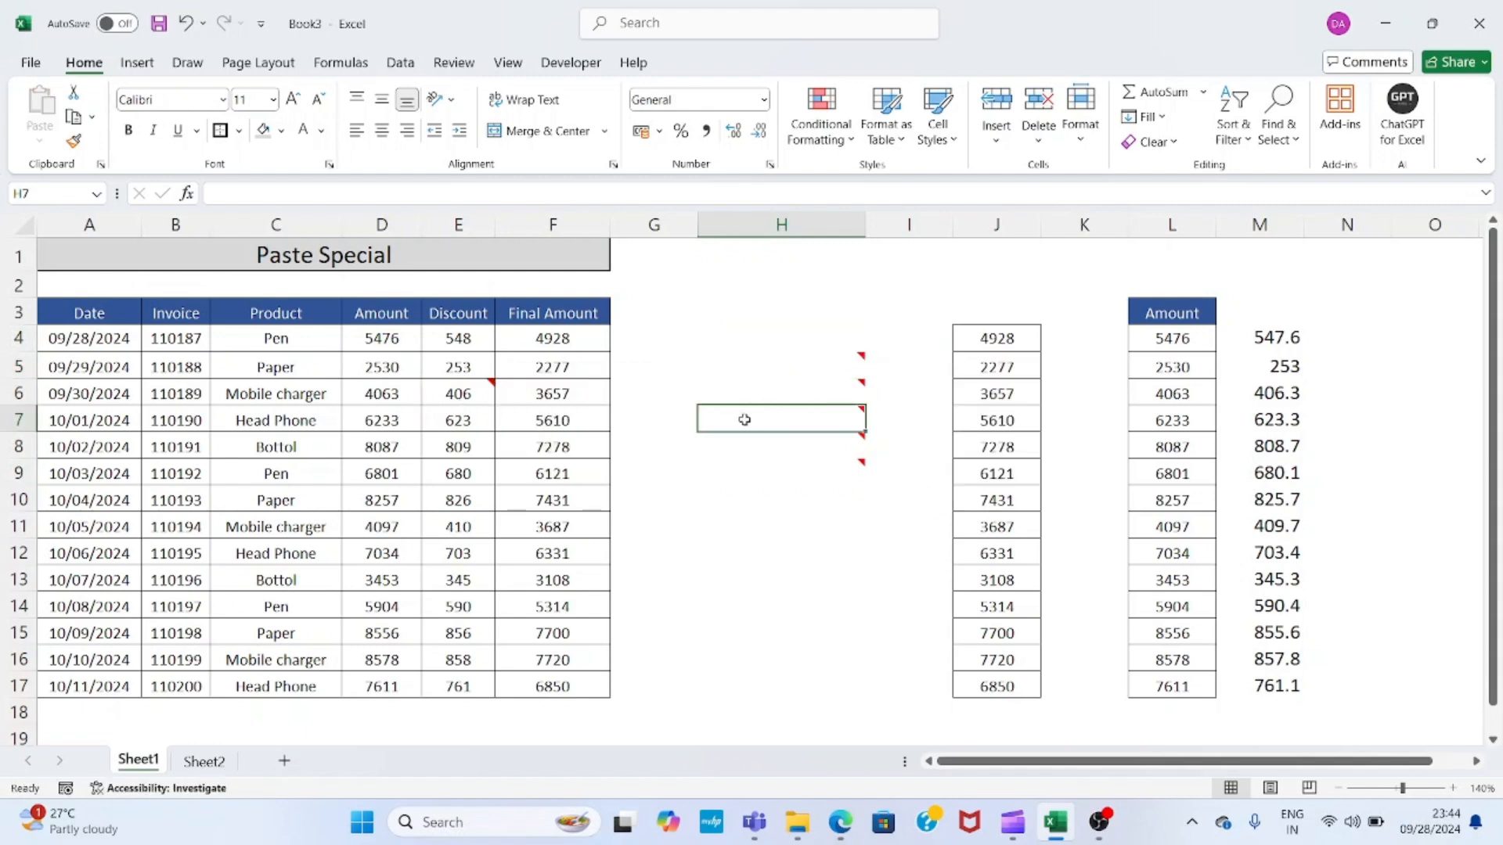
mouse_move(744, 419)
left_click(760, 461)
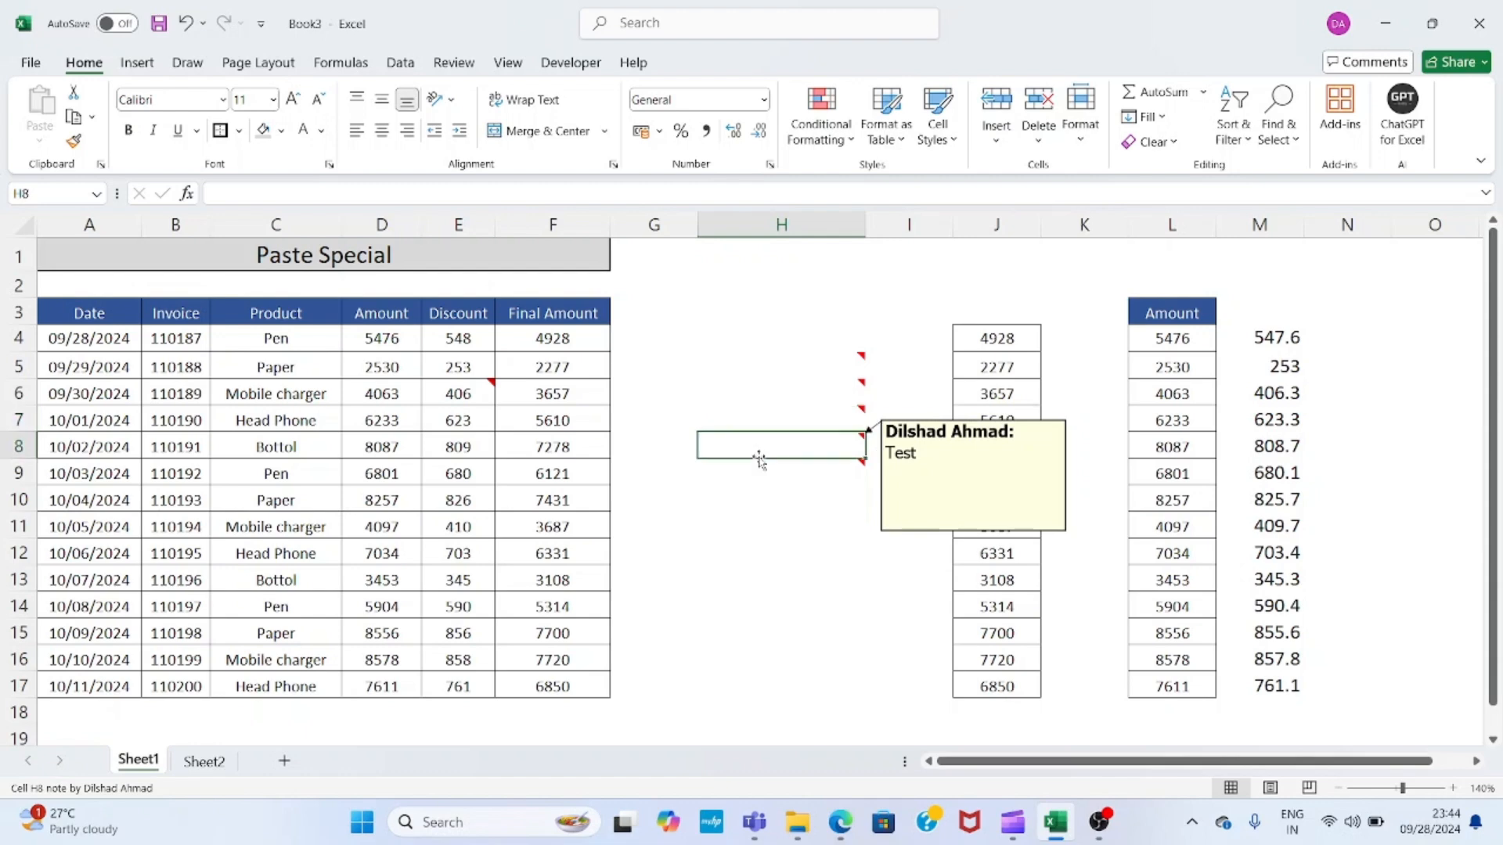
left_click(759, 499)
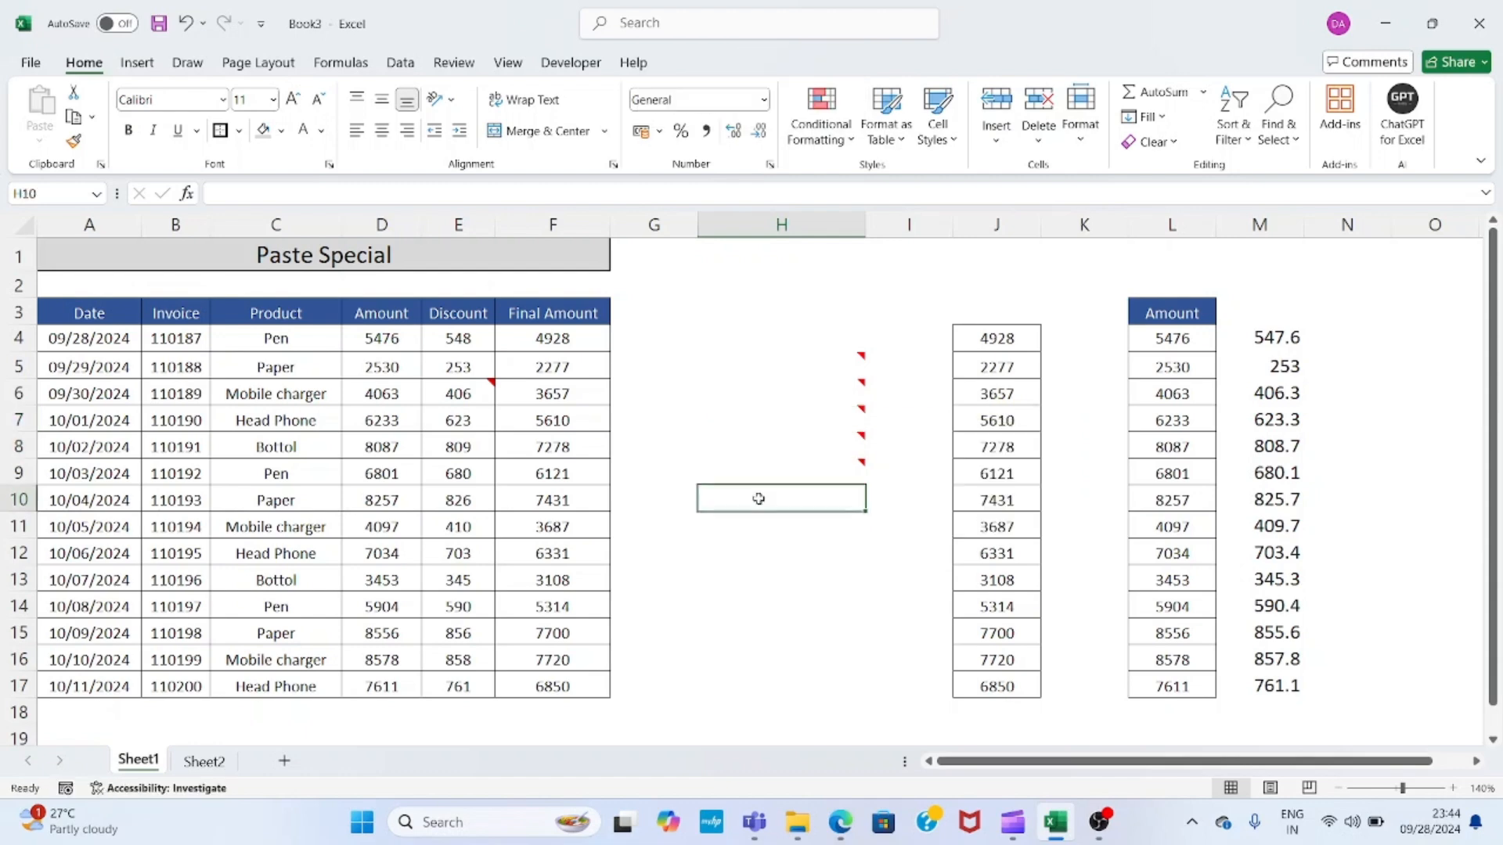
- Copy the Discount cell E10 and review the Paste Special options without pasting
left_click(540, 498)
left_click(715, 514)
type("s")
key("Escape")
left_click(490, 507)
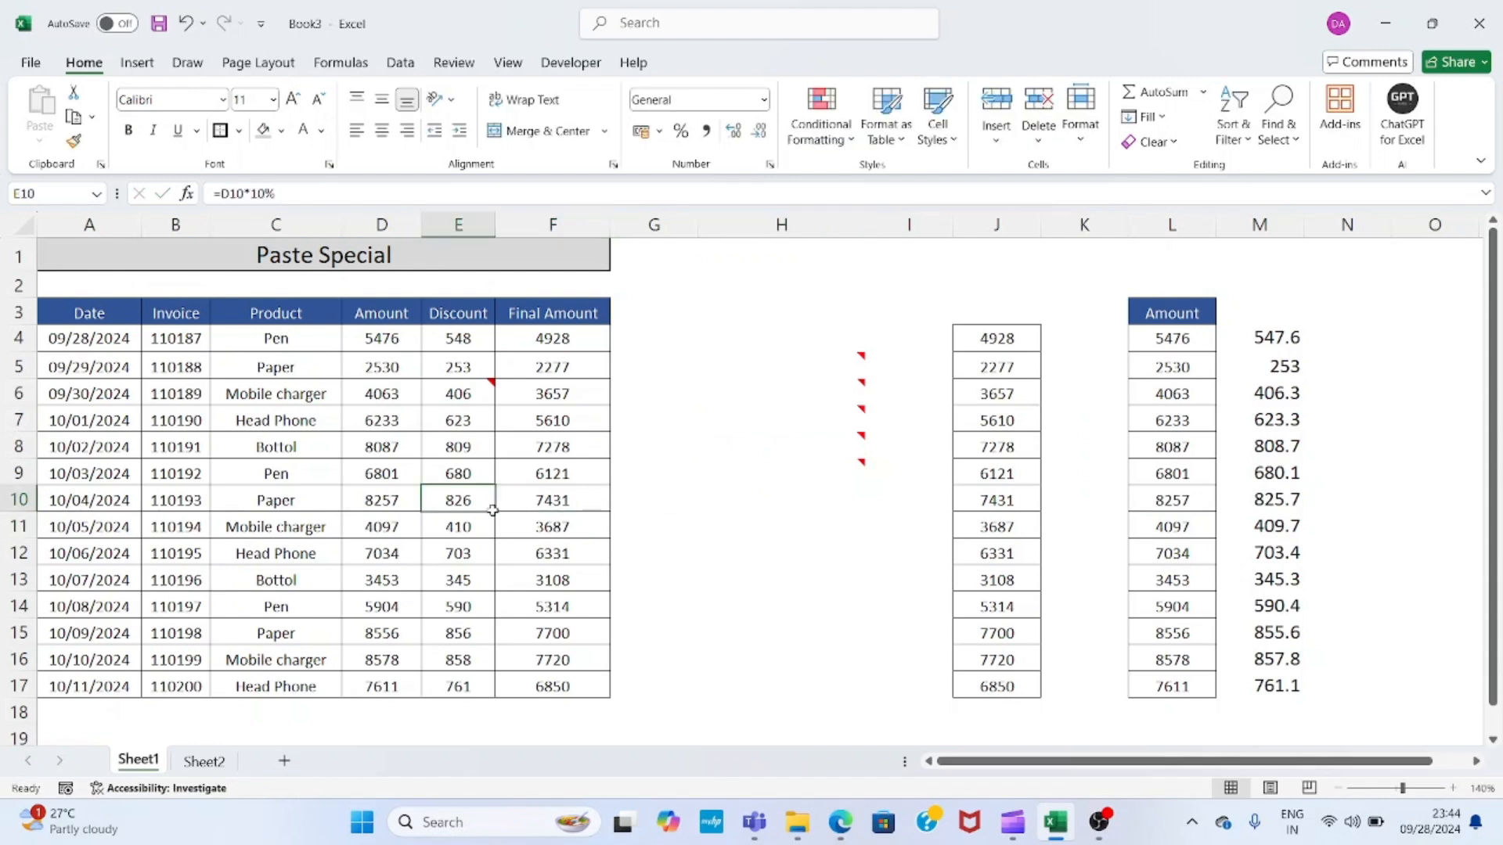
key("ctrl+c")
key("ctrl+alt+v")
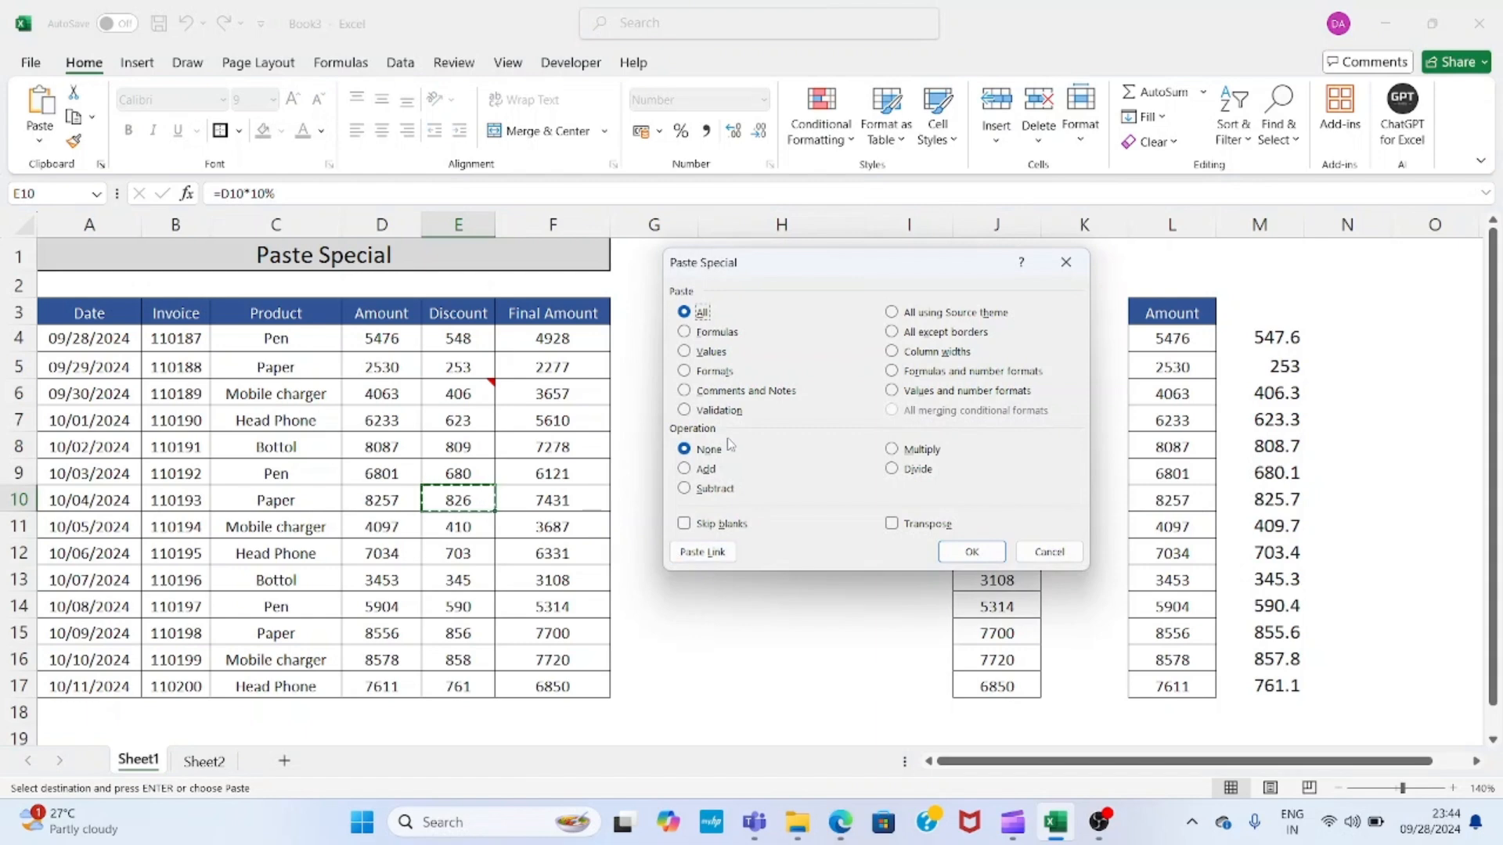
key("Return")
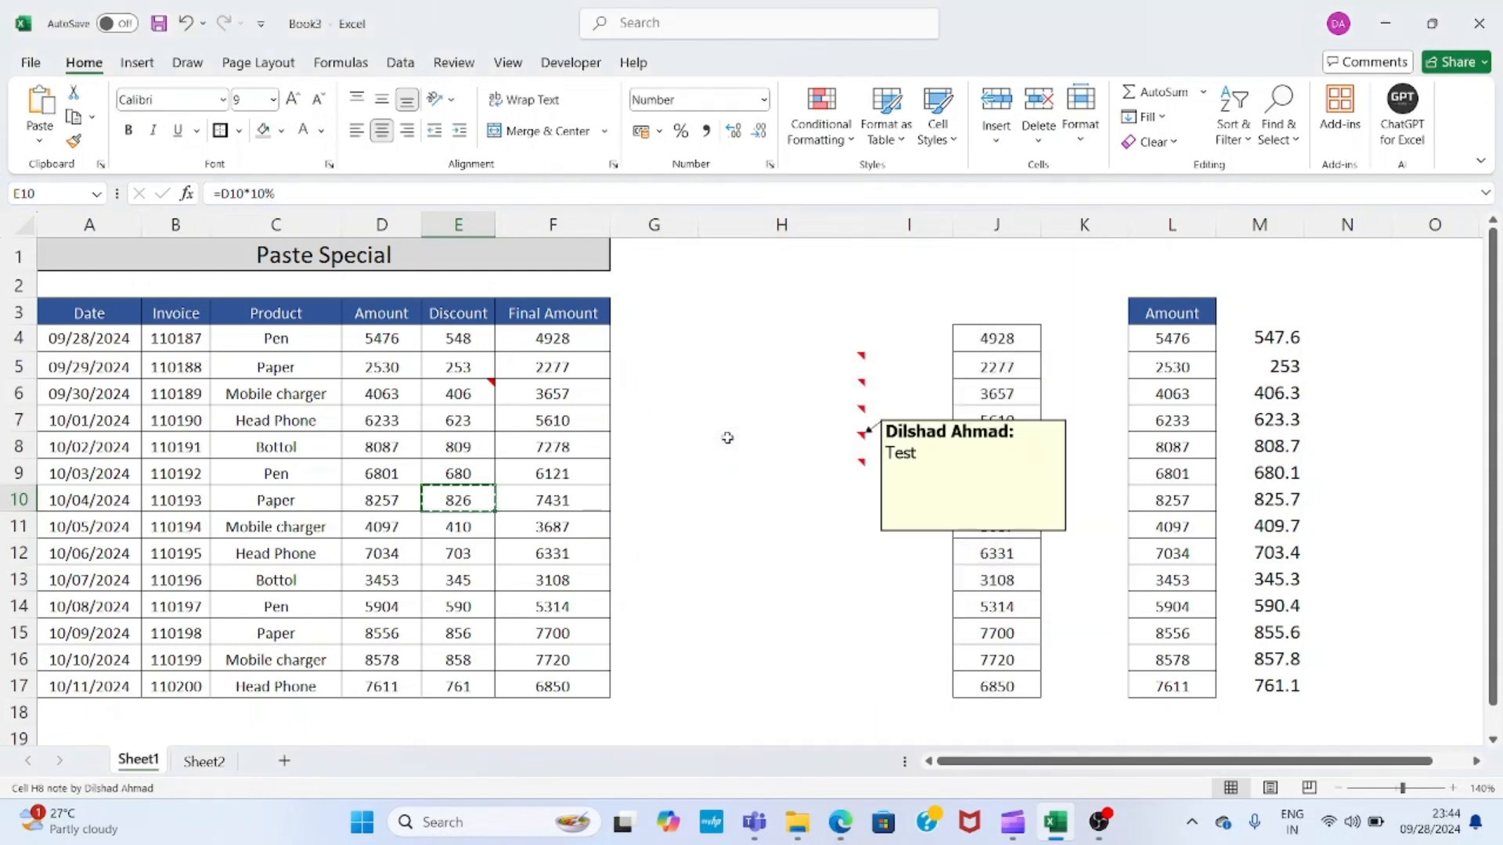
- Enter the formula =UNIQUE(C4:C17) in H11 to list the distinct products
left_click(710, 526)
type("=")
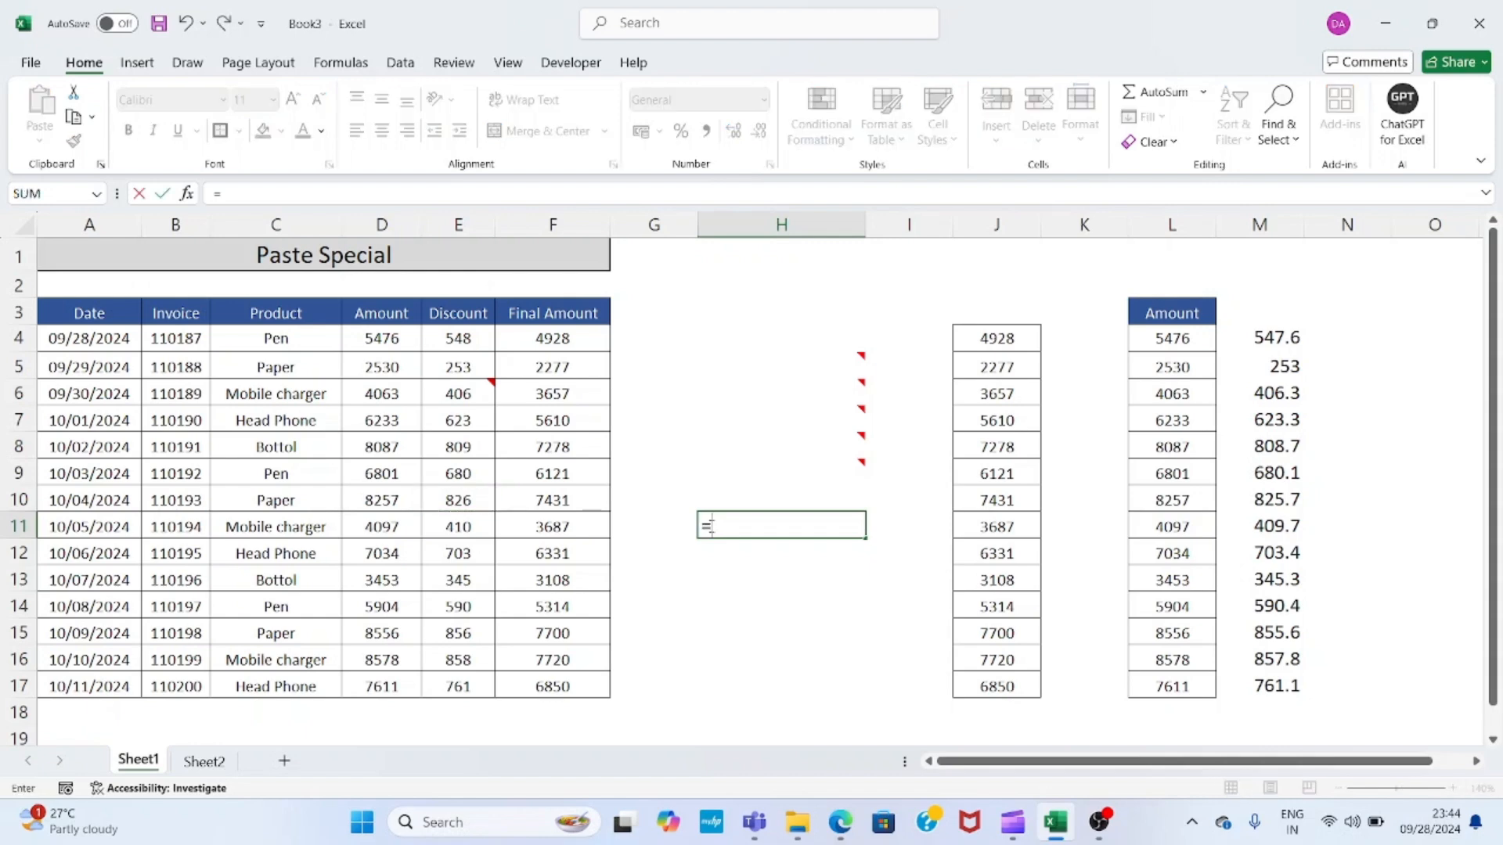
type("sum(")
key("BackSpace")
key("BackSpace")
key("BackSpace")
key("BackSpace")
type("uni")
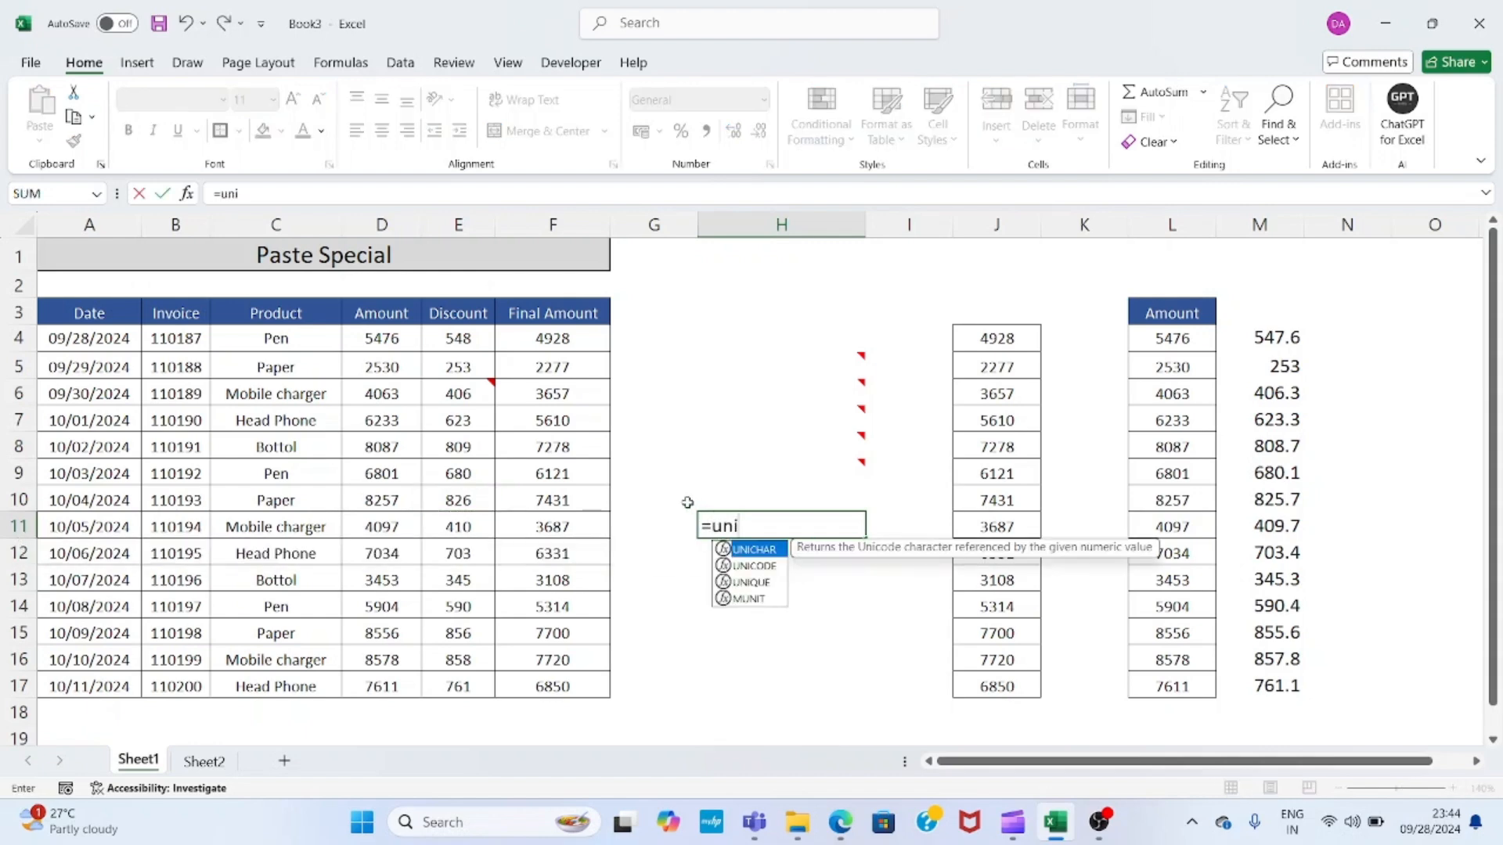
key("Down")
key("Down")
key("Tab")
key("Left")
key("Left")
key("Left")
key("Left")
key("Left")
key("Up")
key("Up")
key("Up")
key("Up")
key("Up")
key("Up")
key("Up")
key("Up")
key("Up")
key("Up")
key("Down")
key("Down")
key("Right")
key("Right")
key("Down")
key("ctrl+shift+Down")
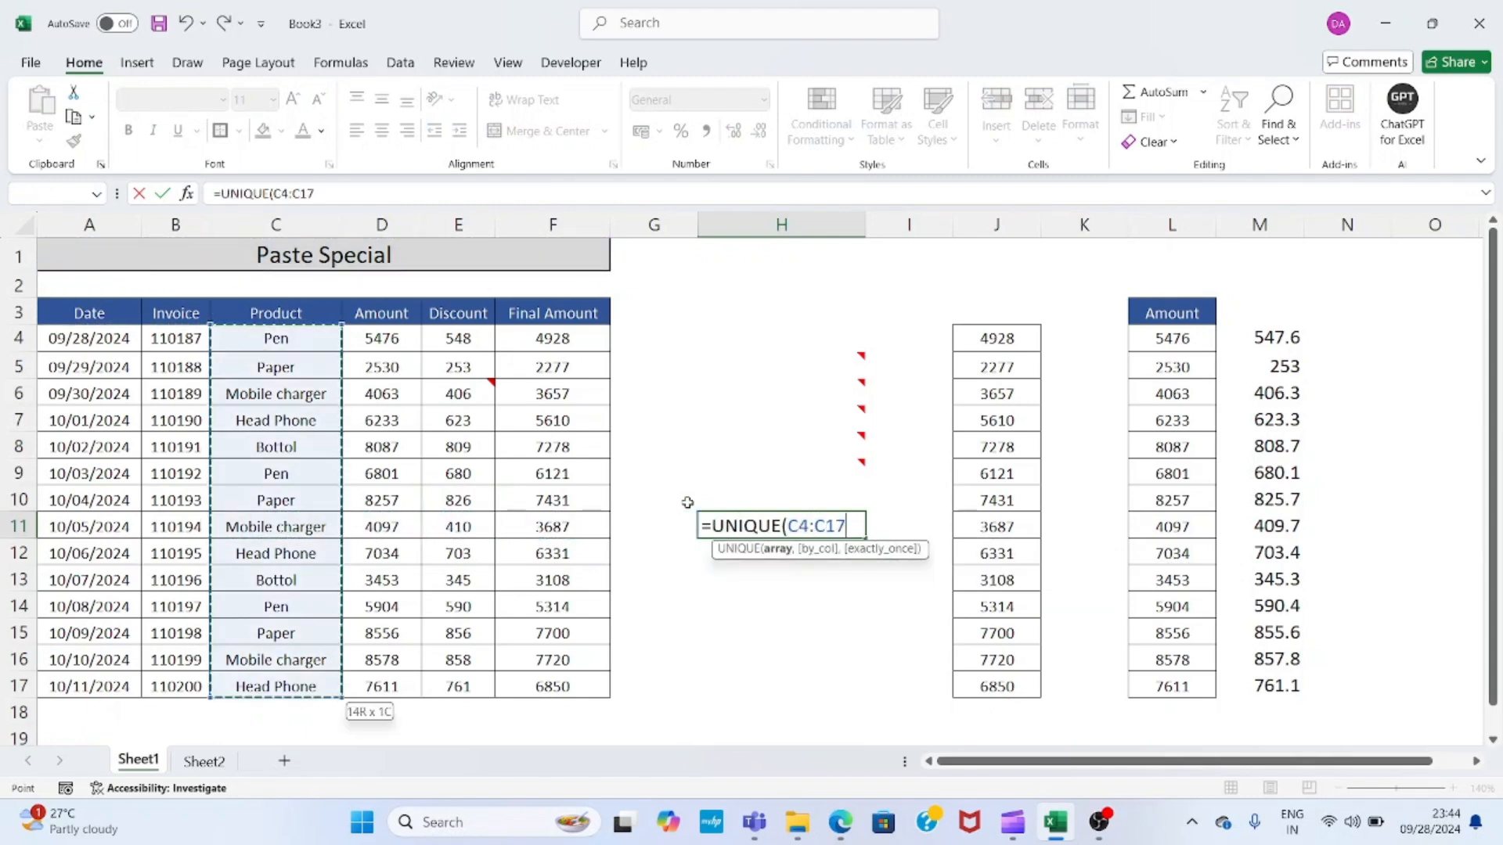
type(")")
key("ctrl+Return")
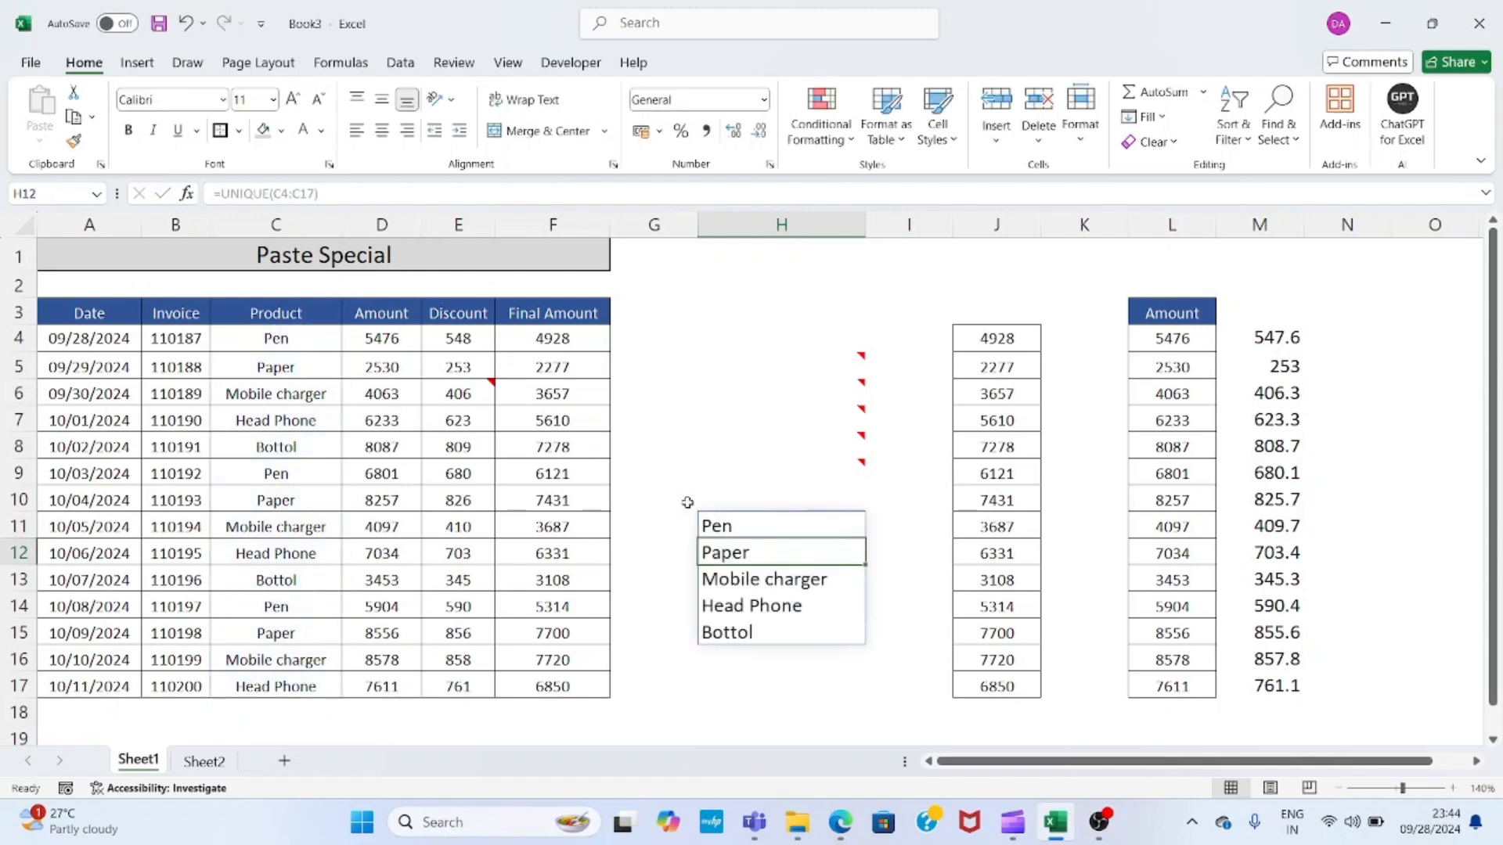
- Convert the UNIQUE result in H11:H15 to static text by copying it and pasting only its values in place
key("ctrl+shift+Down")
key("ctrl+c")
key("ctrl+alt+v")
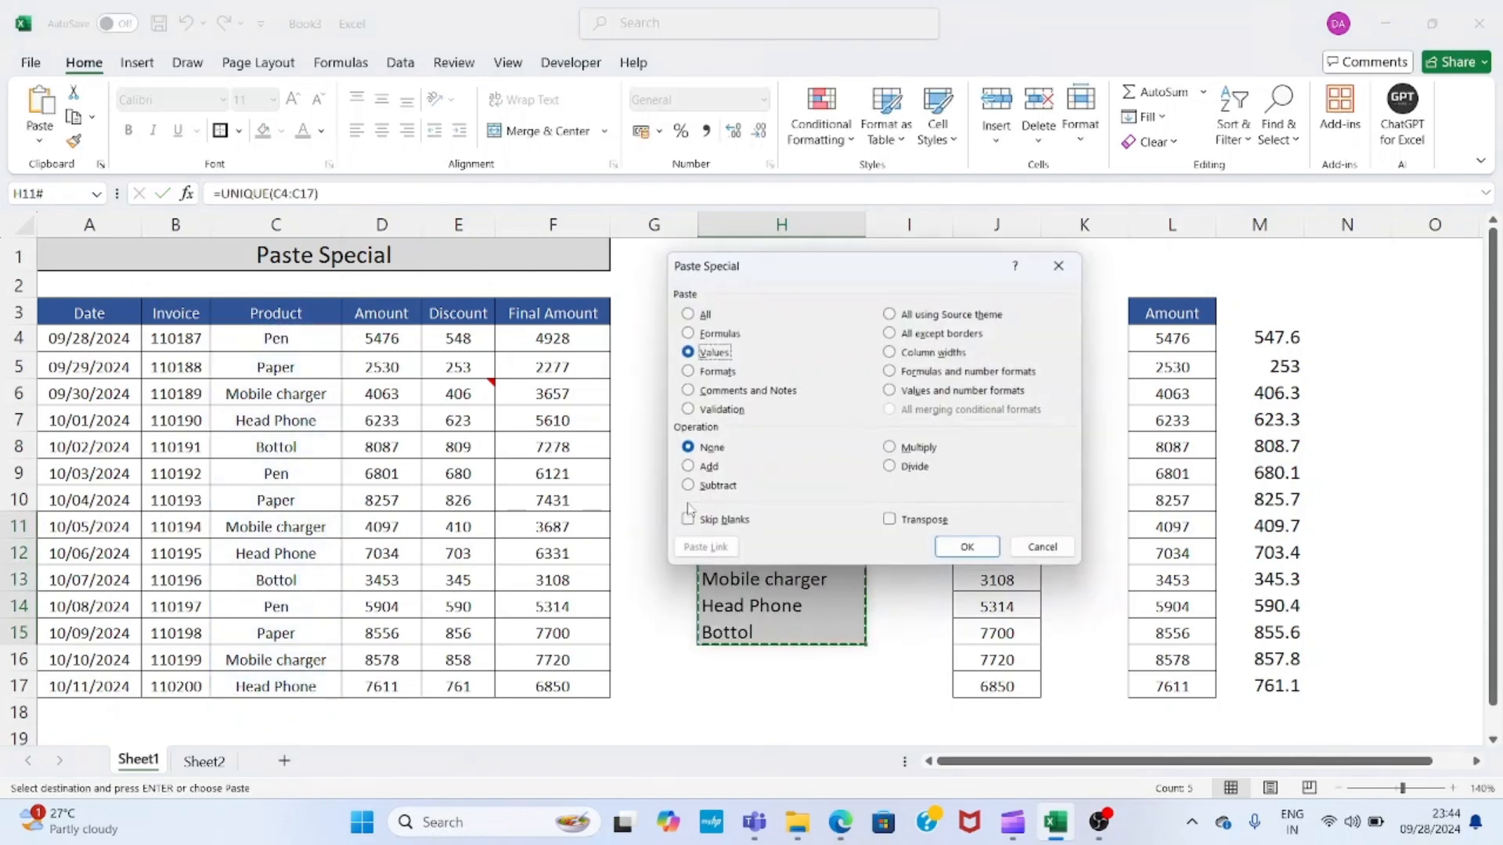
key("Return")
- Add list data validation to H16 with source =$H$11:$H$15 and choose Mobile charger from its dropdown
key("Down")
key("Down")
key("Down")
key("Down")
key("Down")
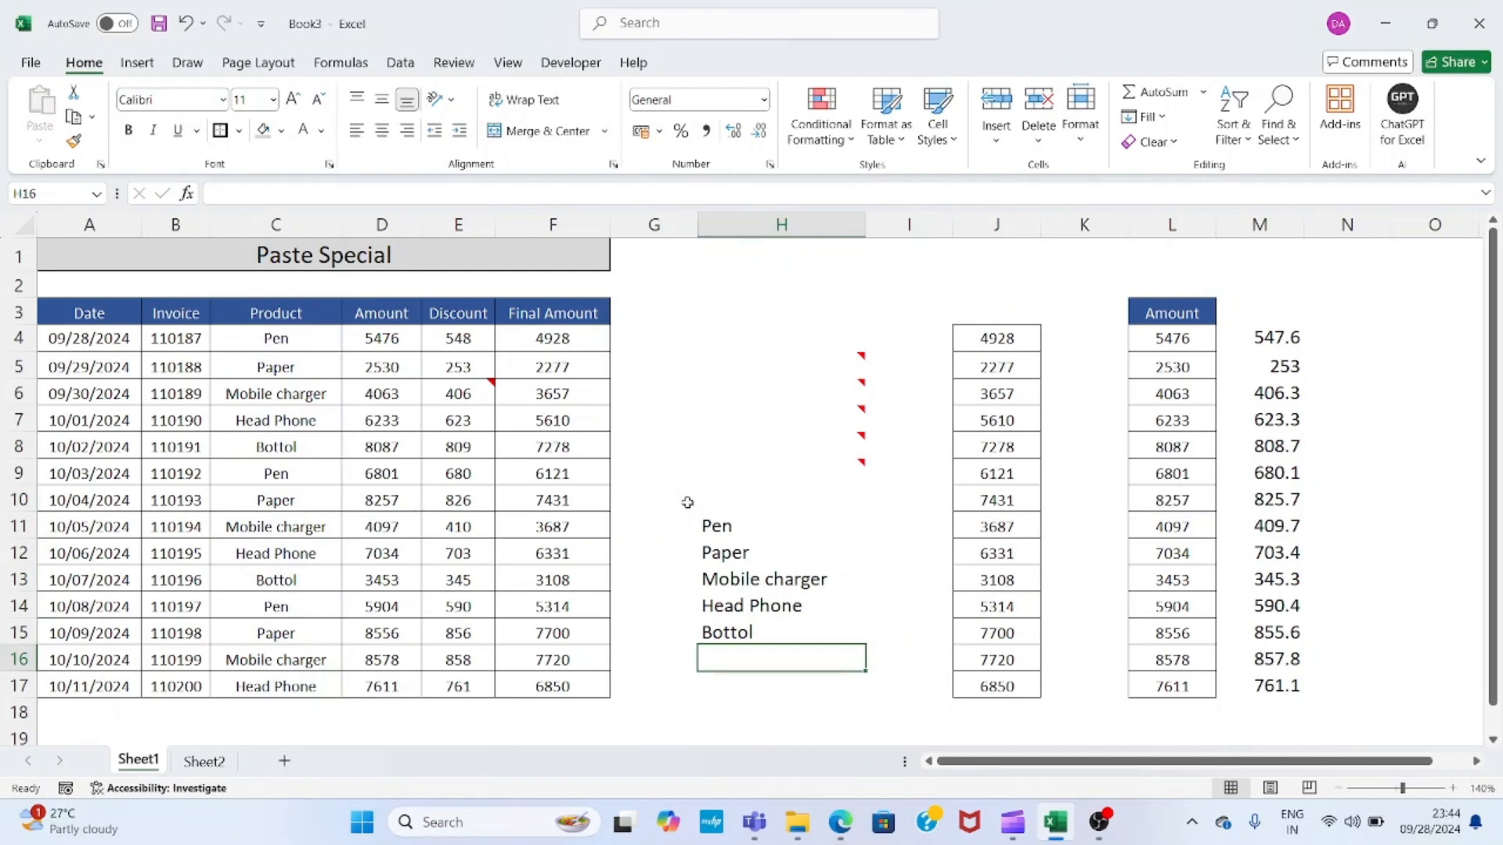
left_click(414, 74)
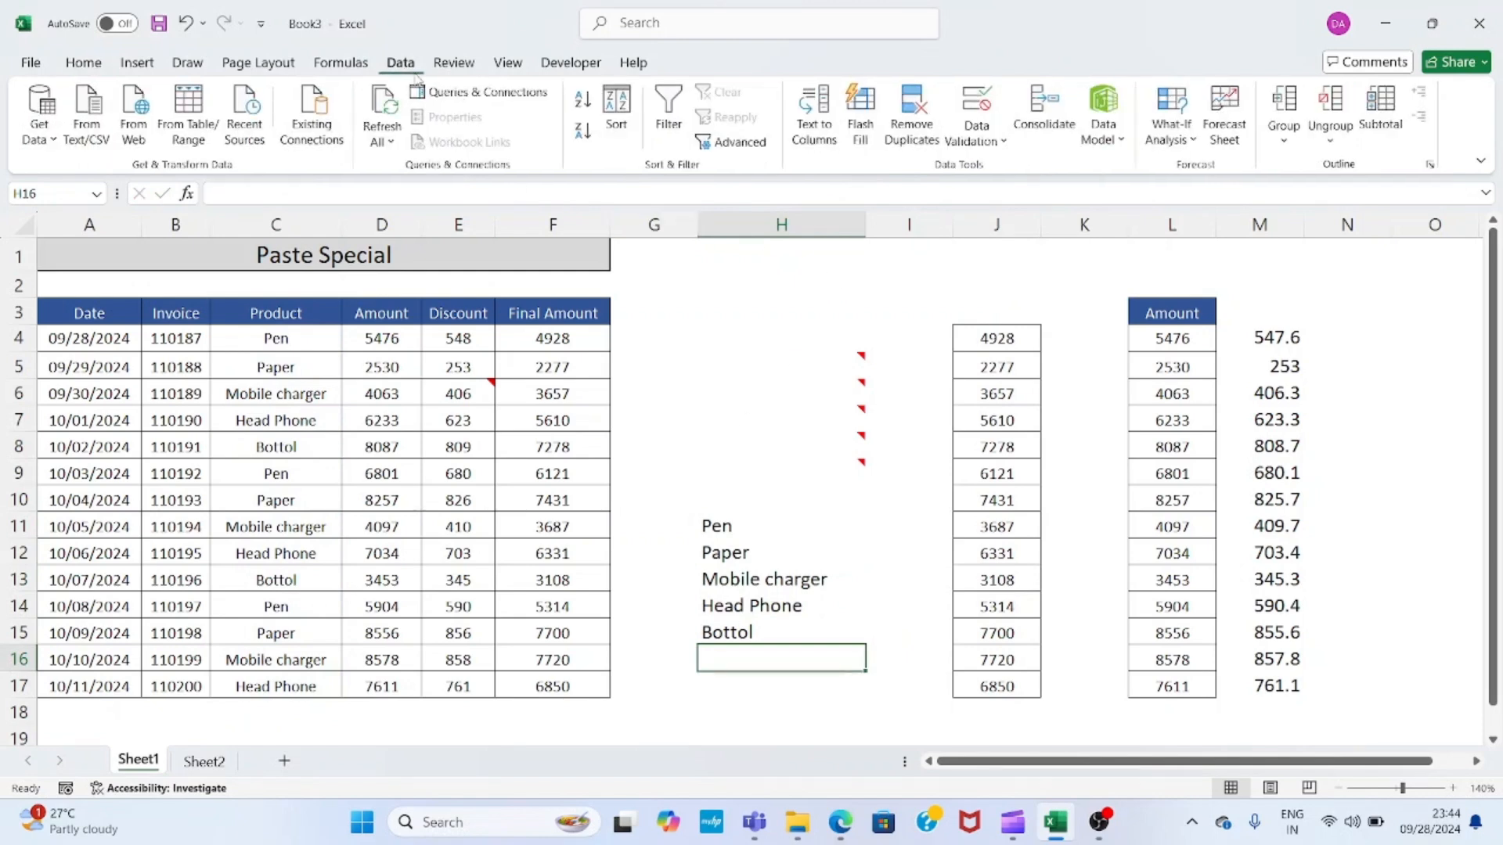
left_click(1004, 144)
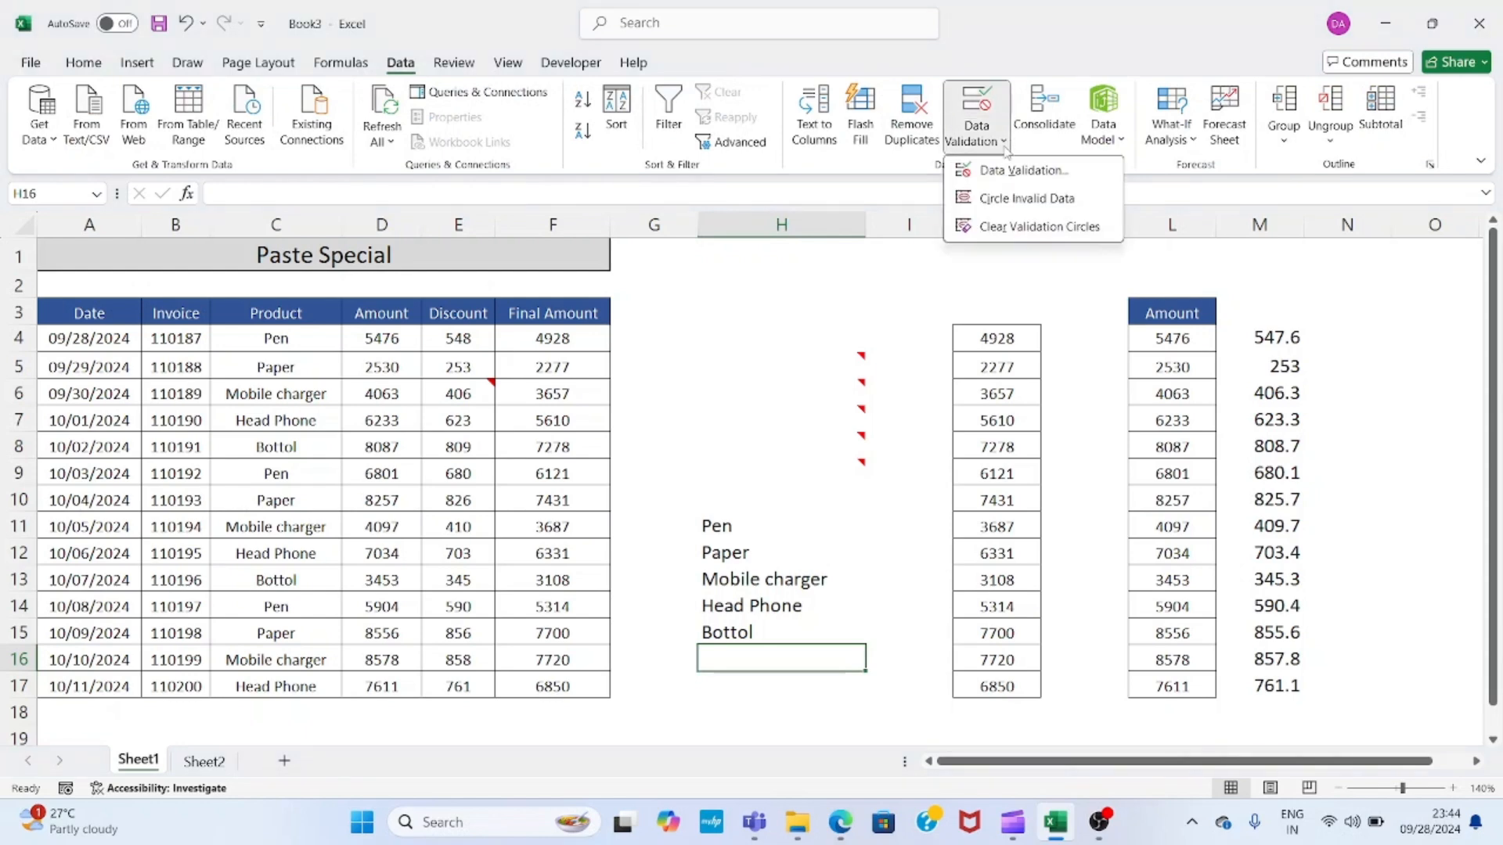
left_click(1008, 171)
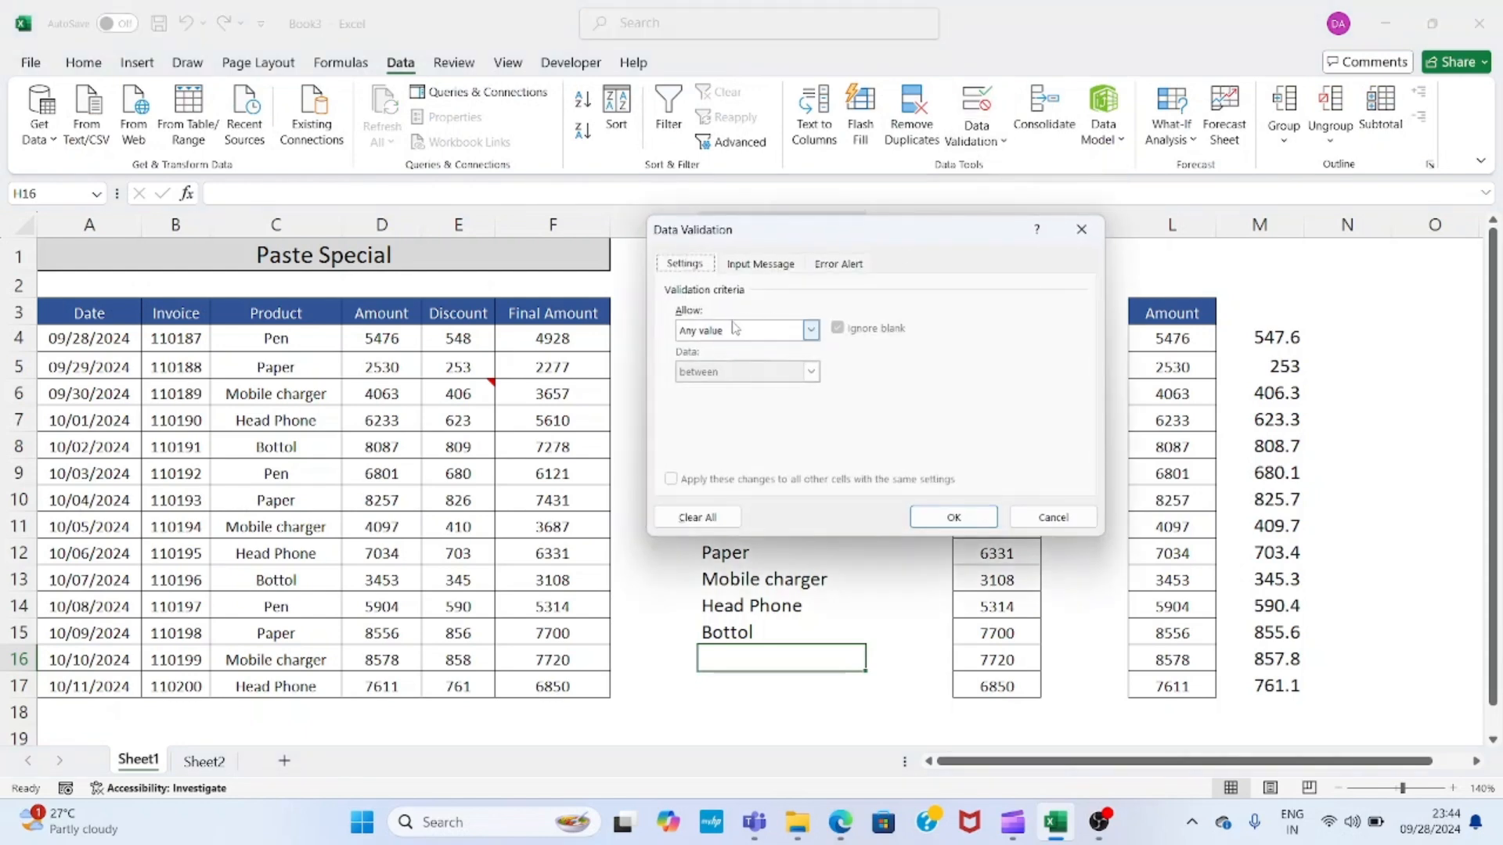
left_click(735, 329)
left_click(704, 388)
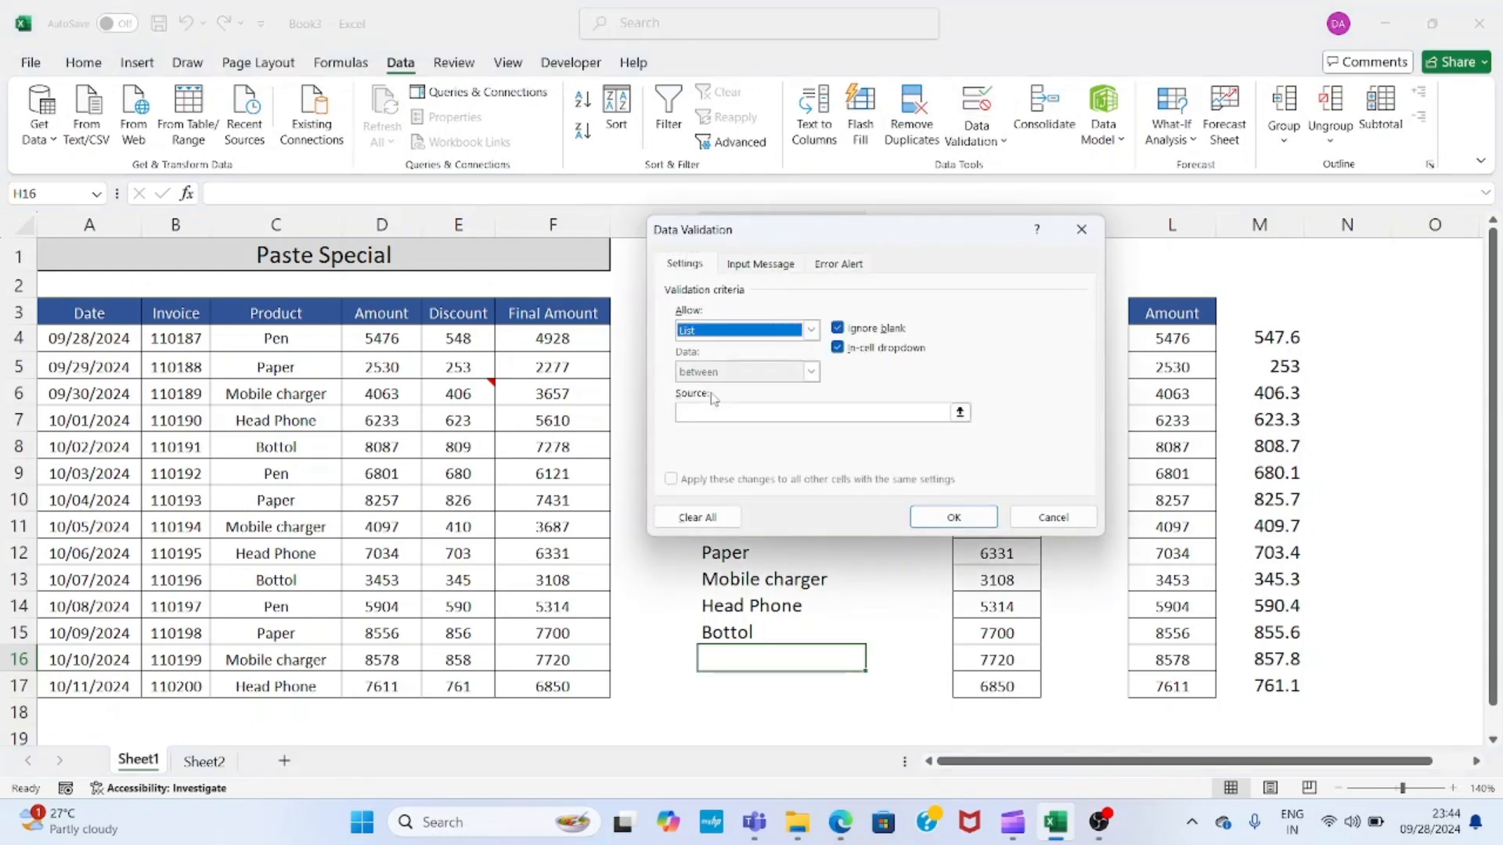
left_click(960, 411)
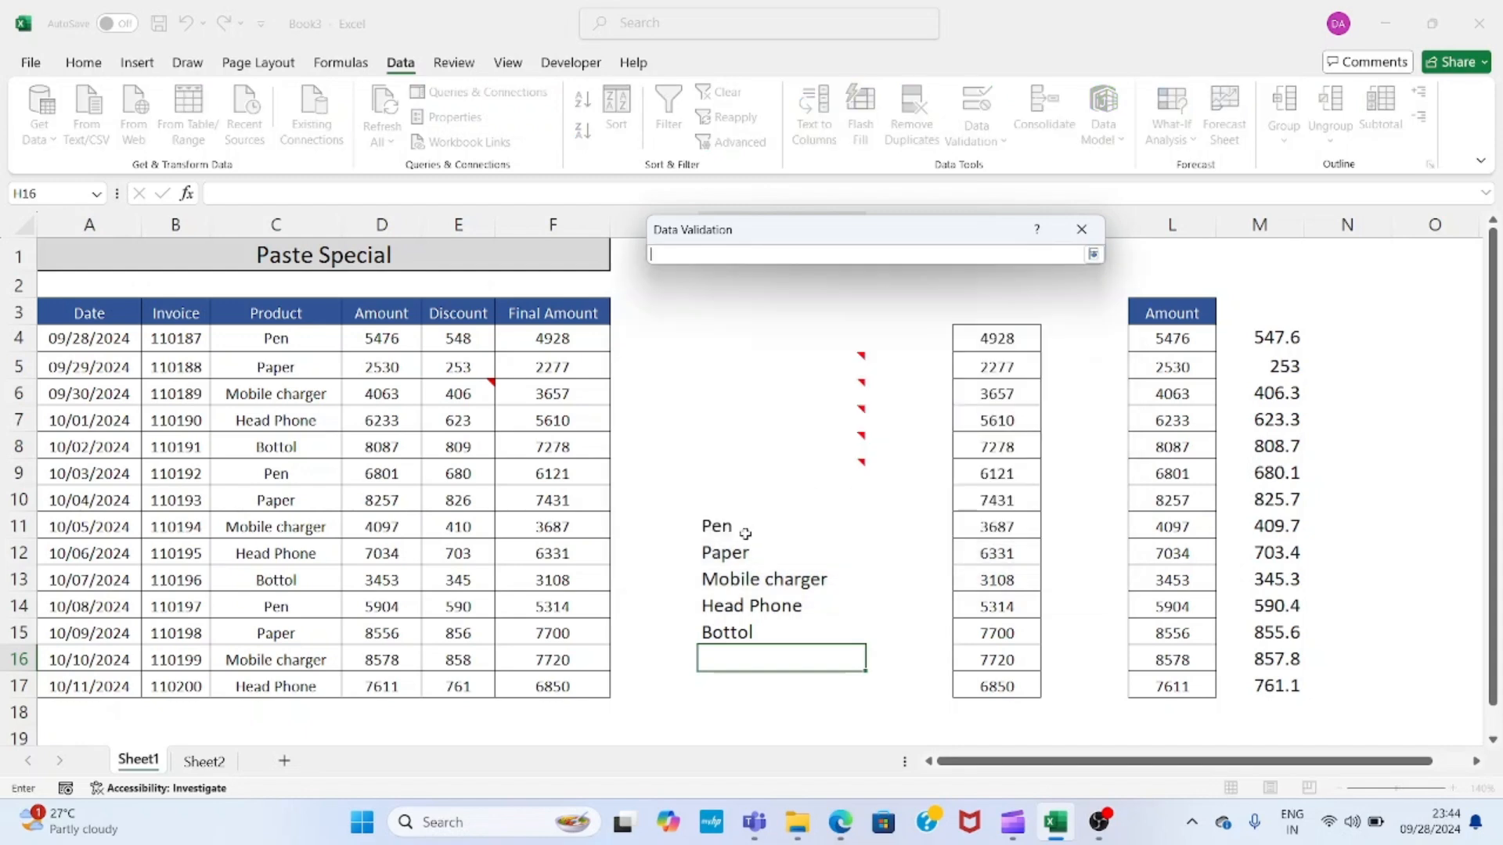
left_click_drag(732, 530, 741, 627)
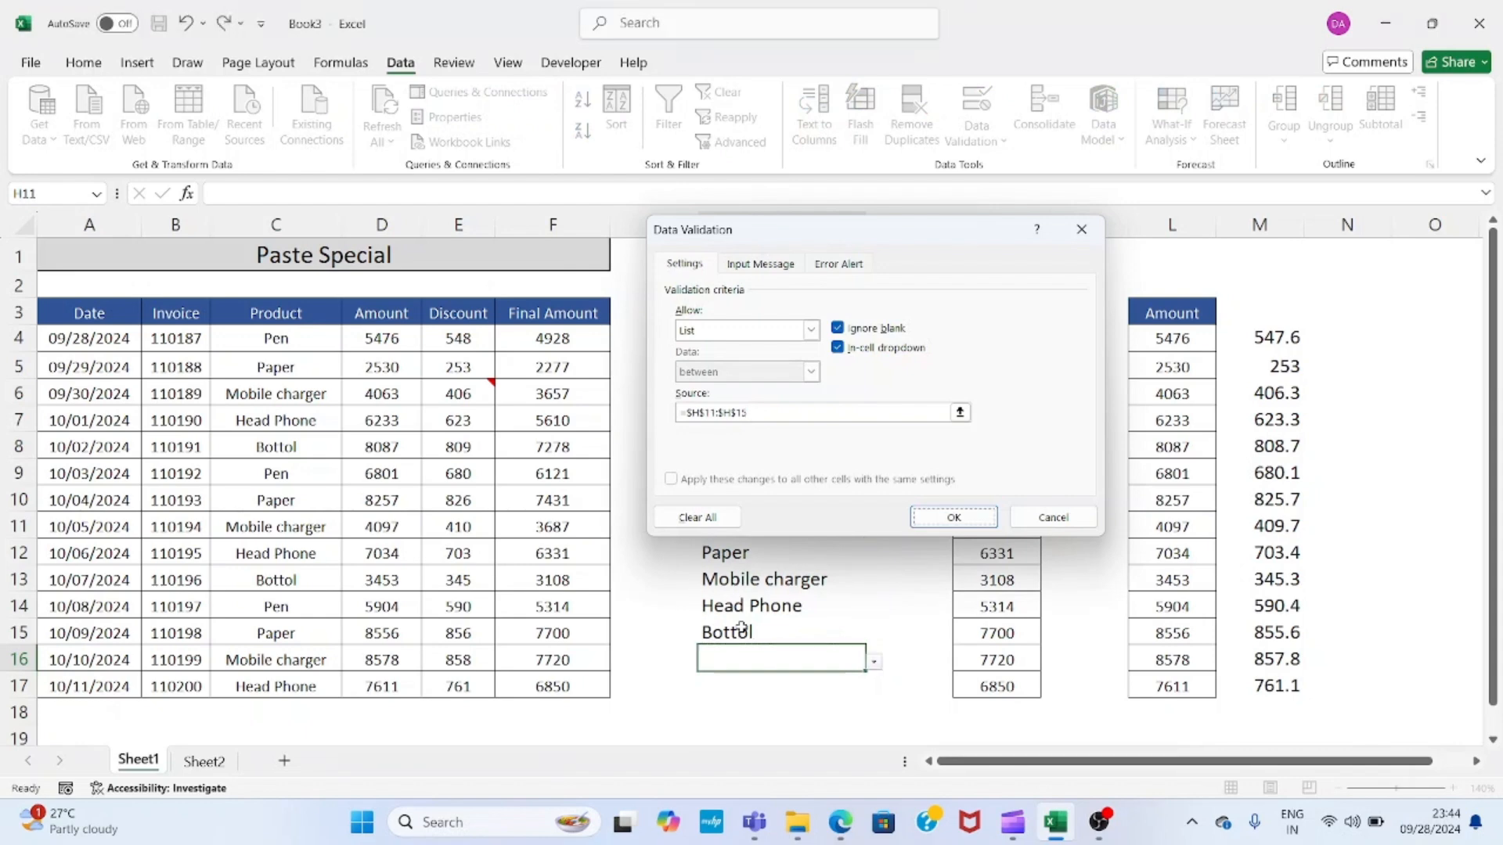
key("Return")
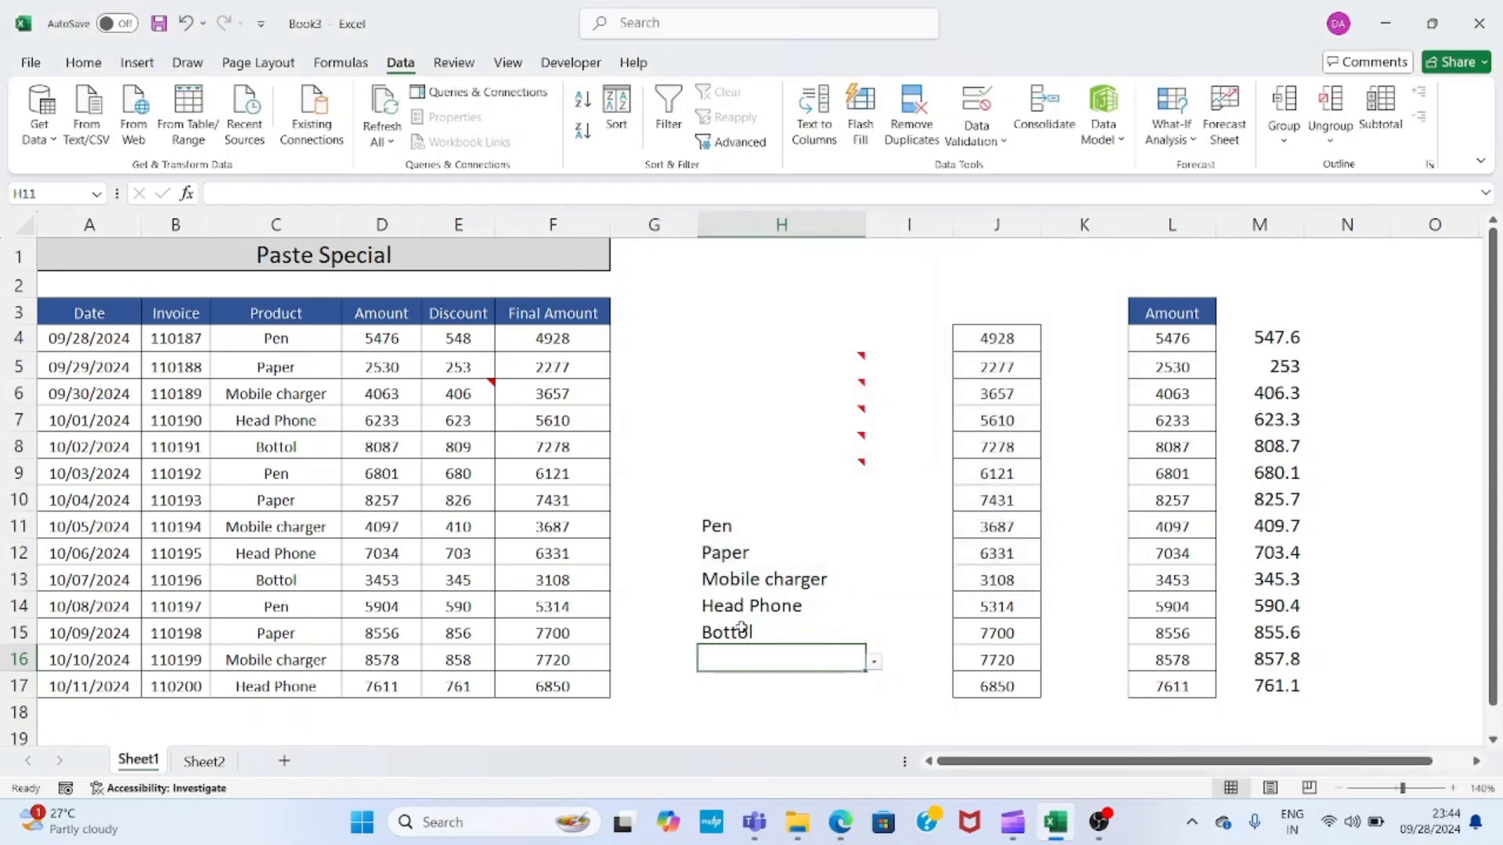
left_click(873, 662)
left_click(801, 712)
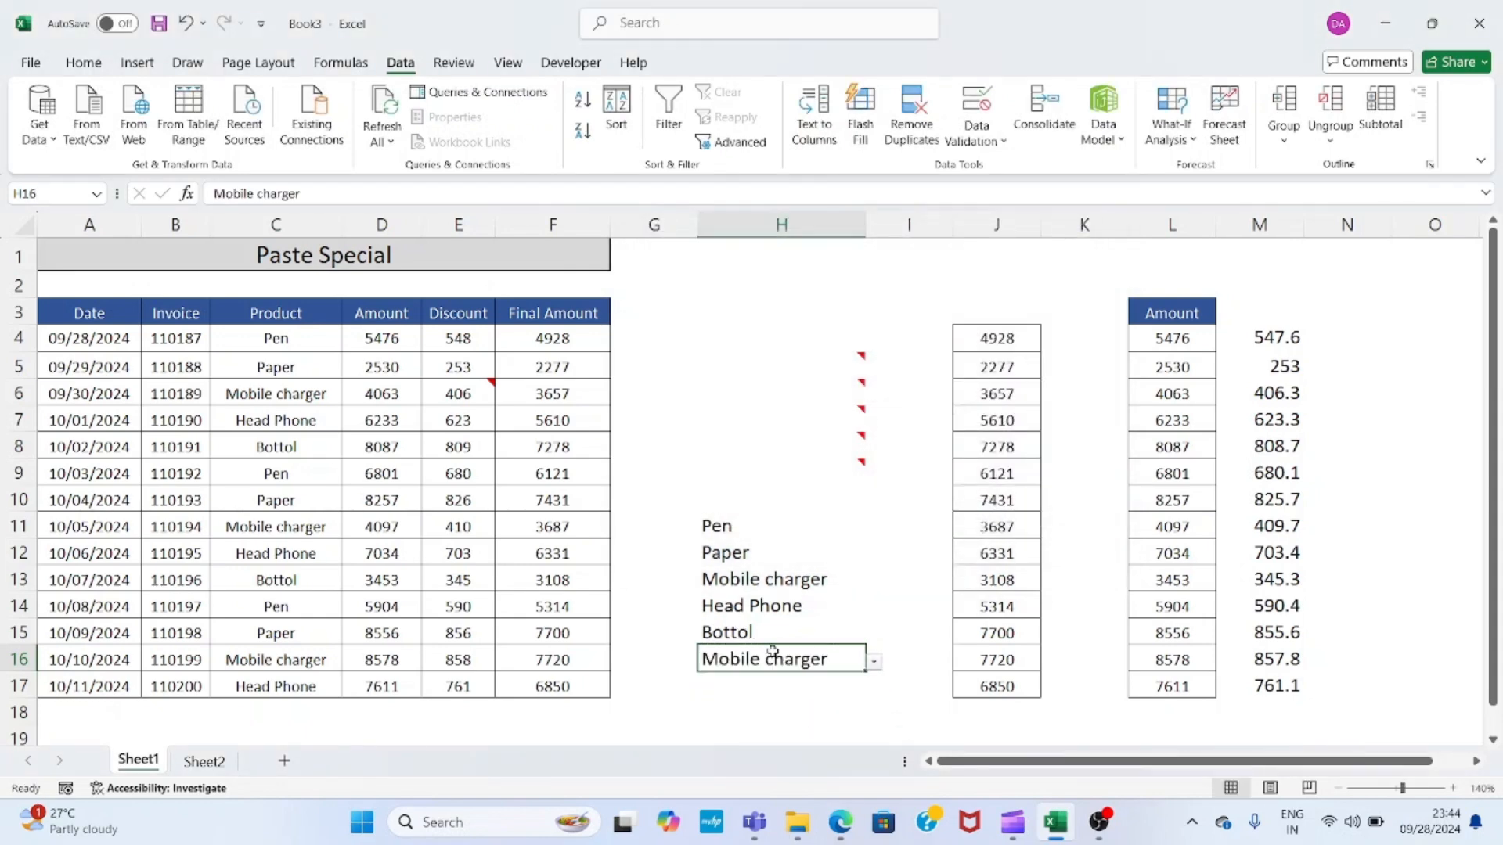
- Hide the product list in H11:H15 by applying the custom number format ;;;
key("ctrl+1")
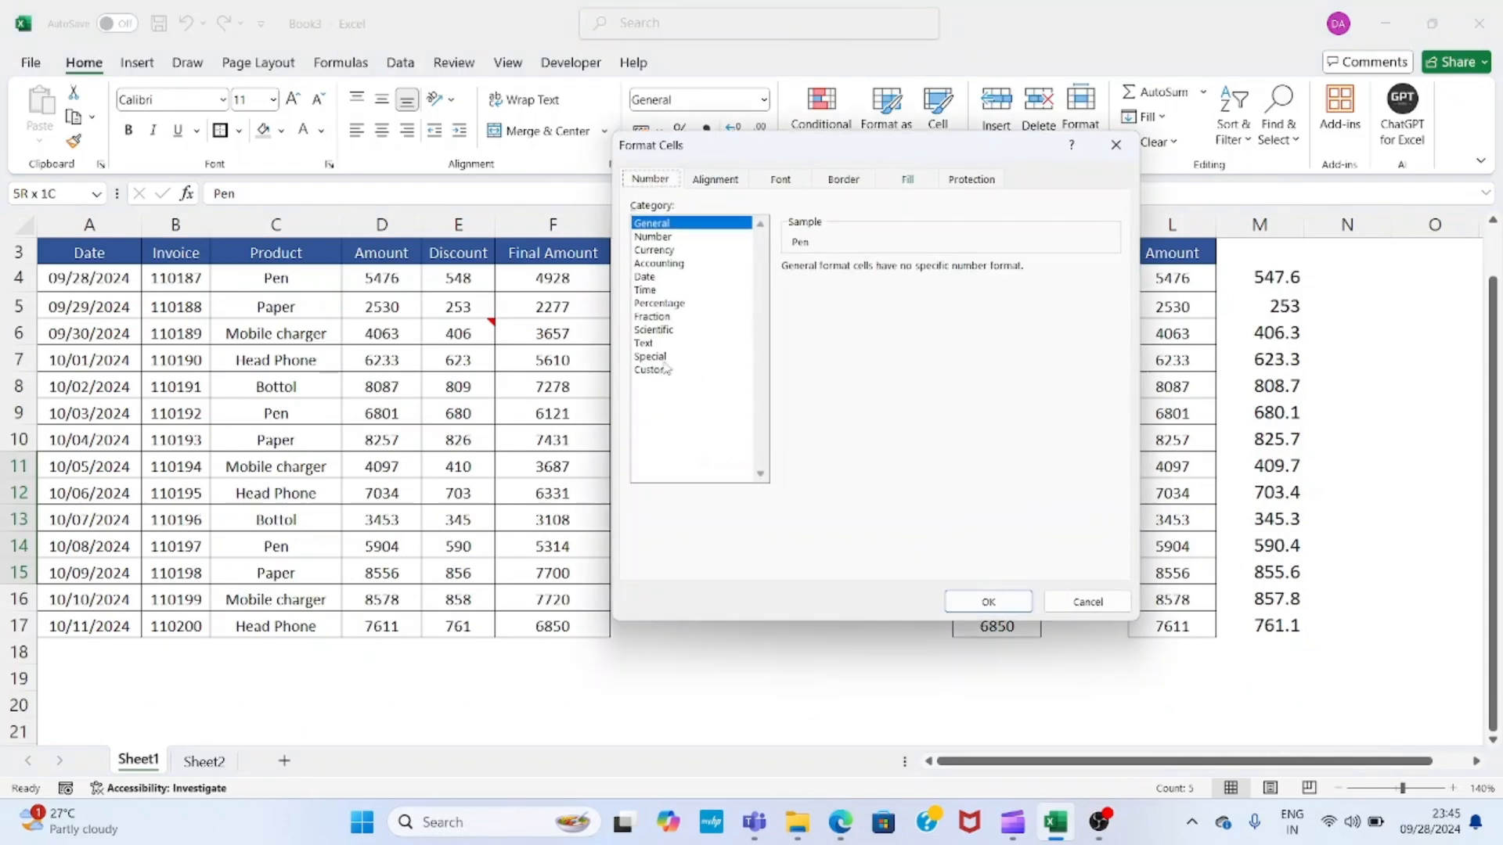
left_click(659, 370)
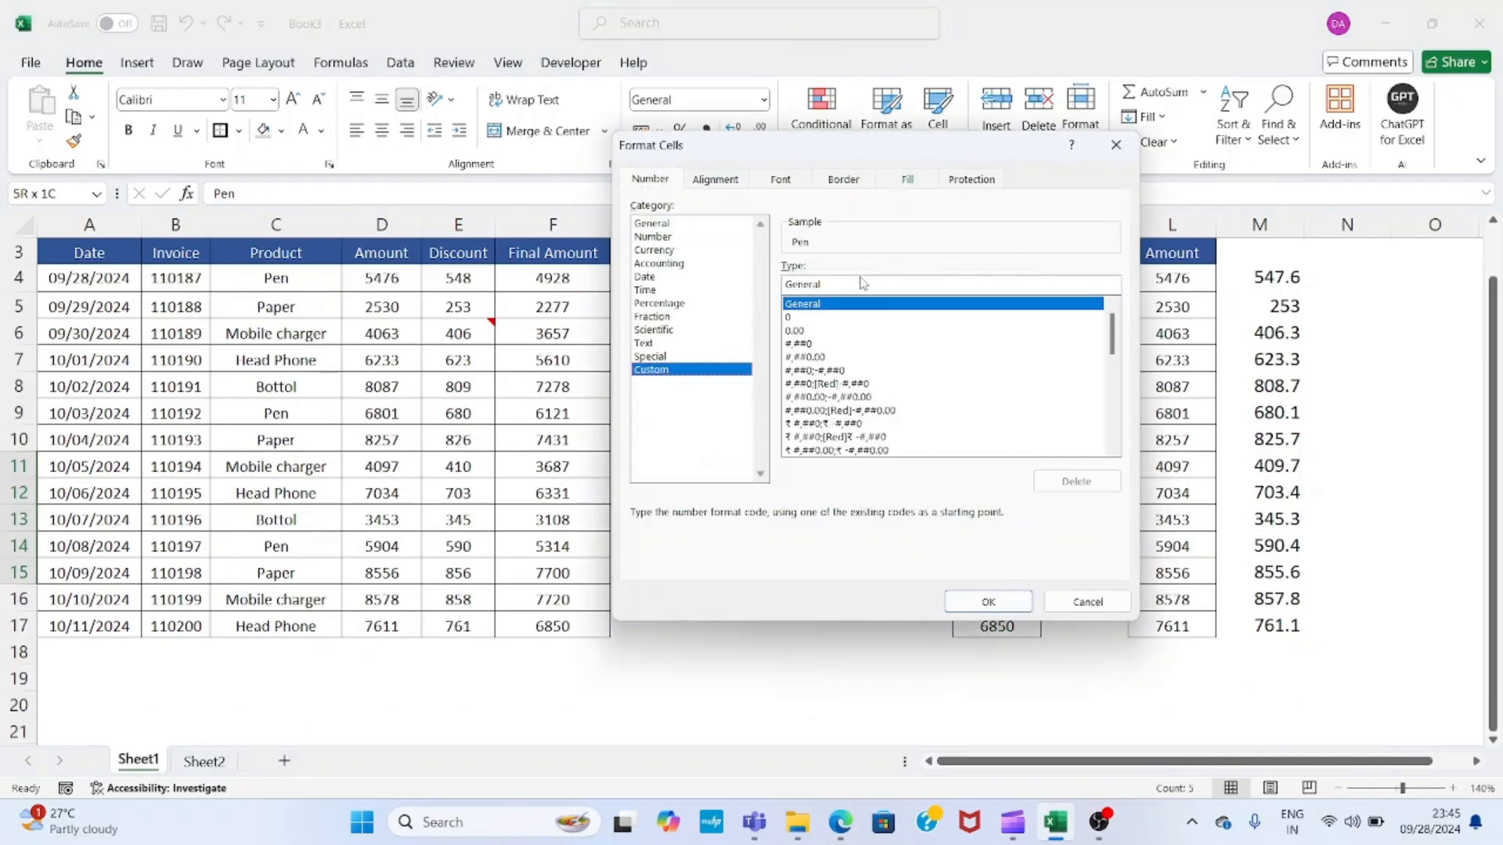
double_click(831, 290)
type(";;;")
key("Return")
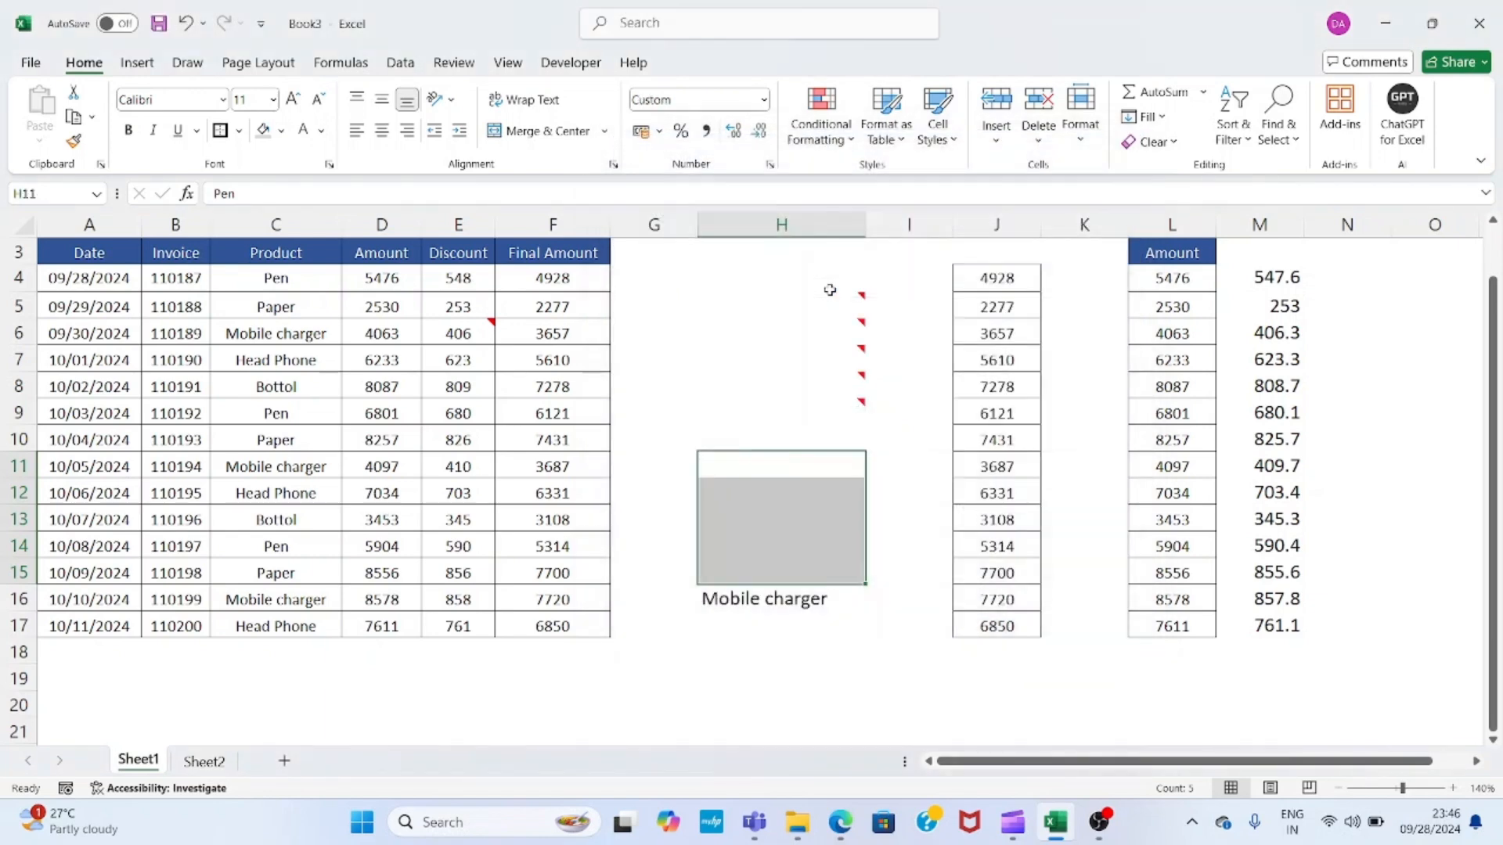
- Choose Paper from the dropdown list in H16
key("Down")
key("Down")
key("Down")
key("Down")
key("alt+Down")
key("Up")
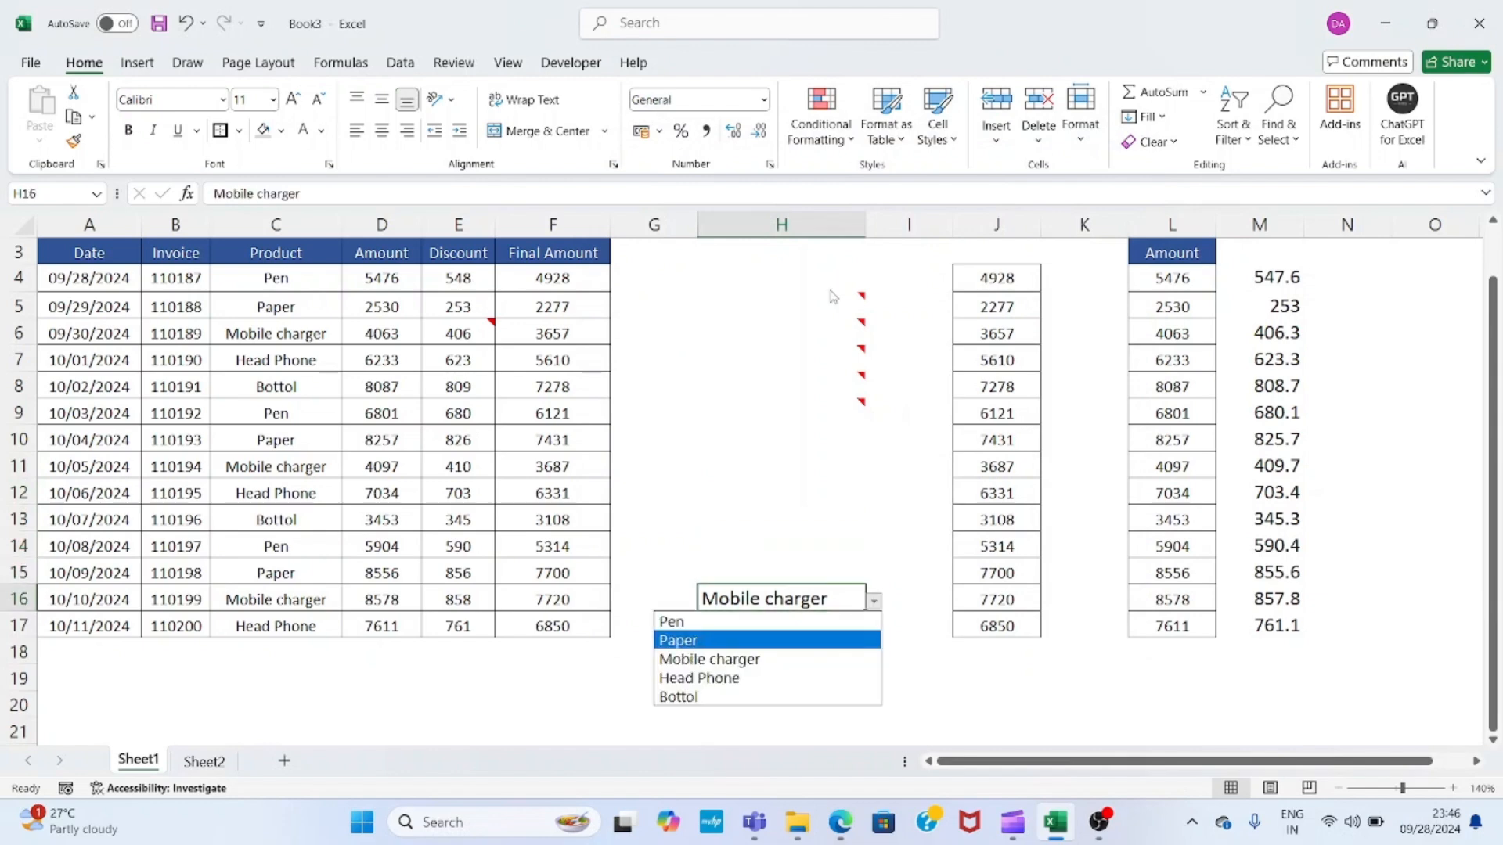
key("Return")
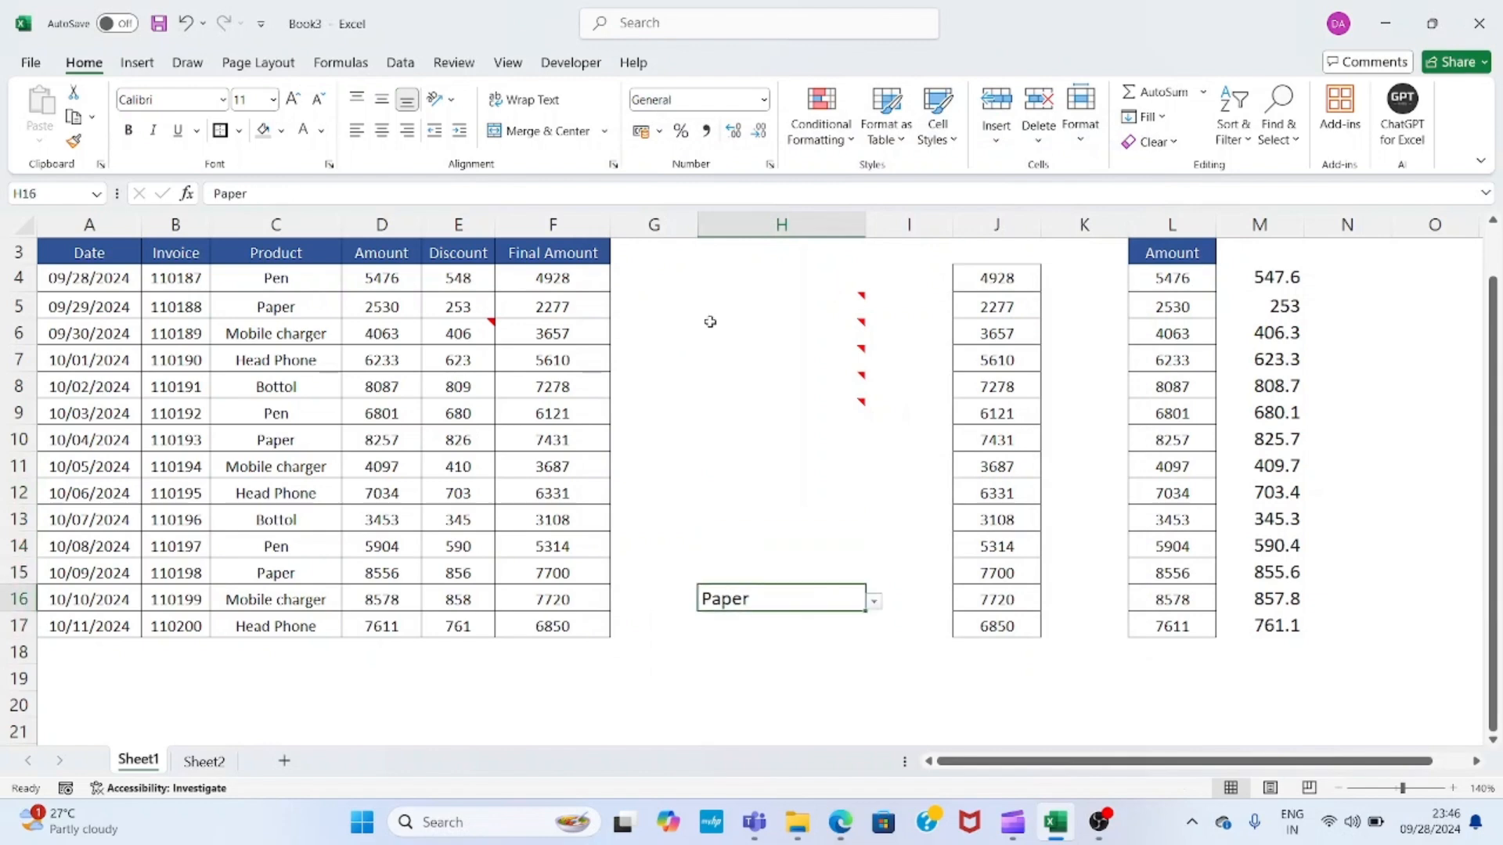
- Apply a grey fill and all borders to H16:H18
key("shift+Down")
key("shift+Down")
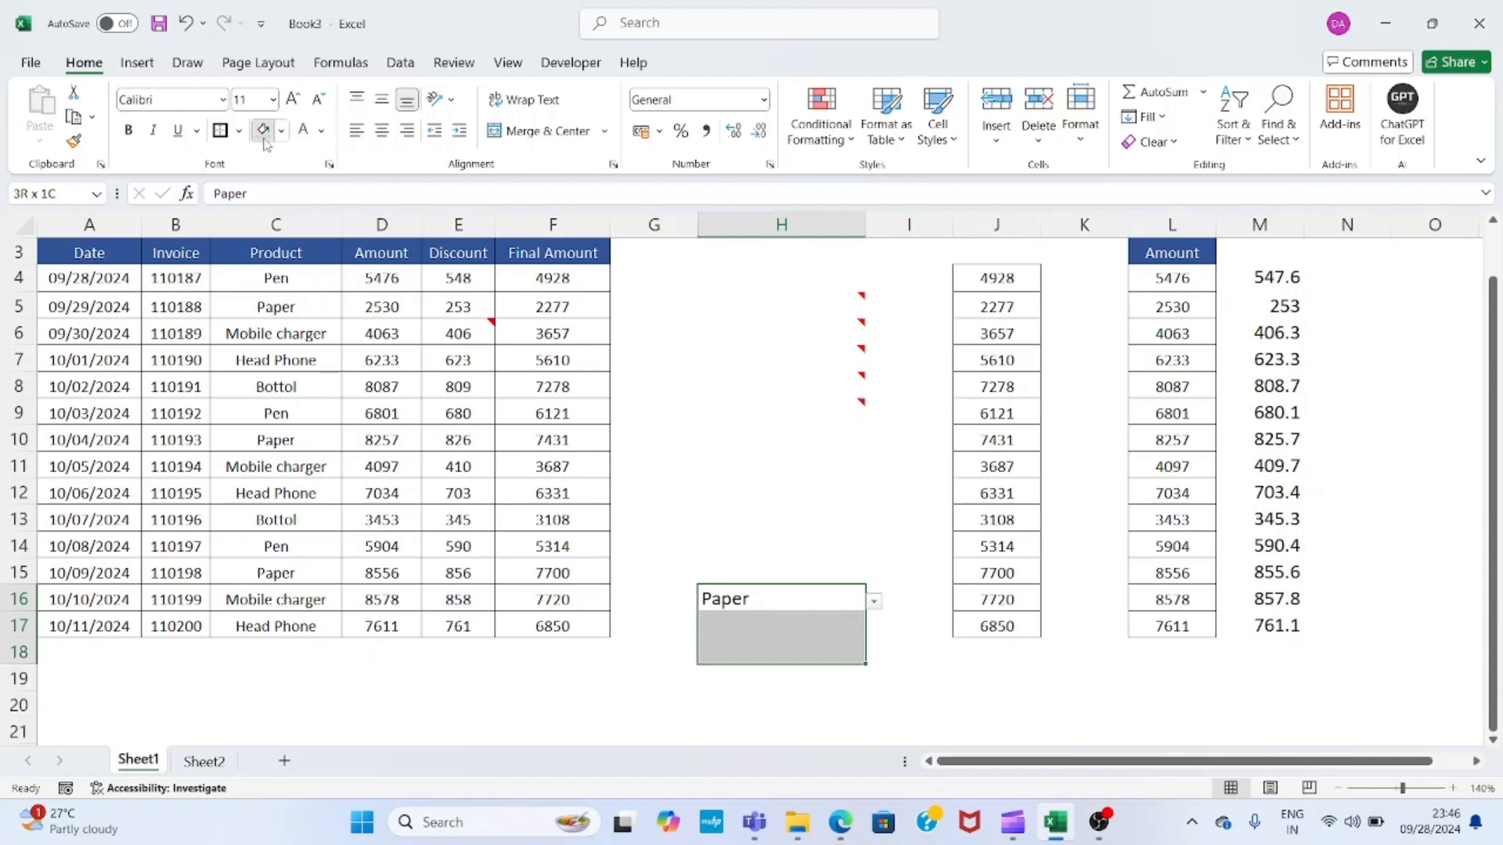
left_click(239, 131)
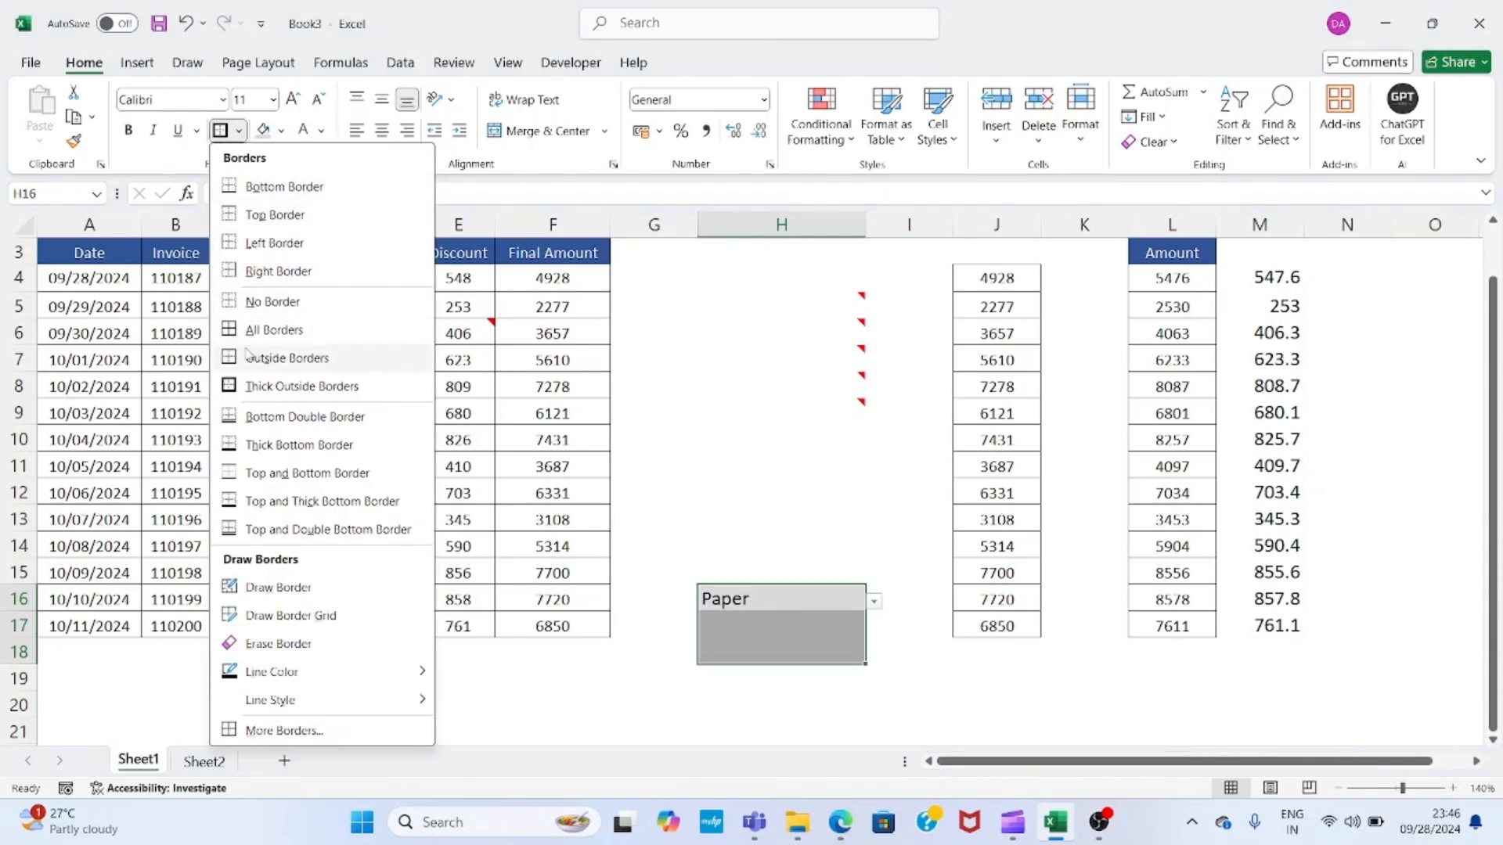
left_click(276, 330)
- Copy the dropdown cell H16 and paste it in full into H20
key("Up")
key("Down")
key("ctrl+c")
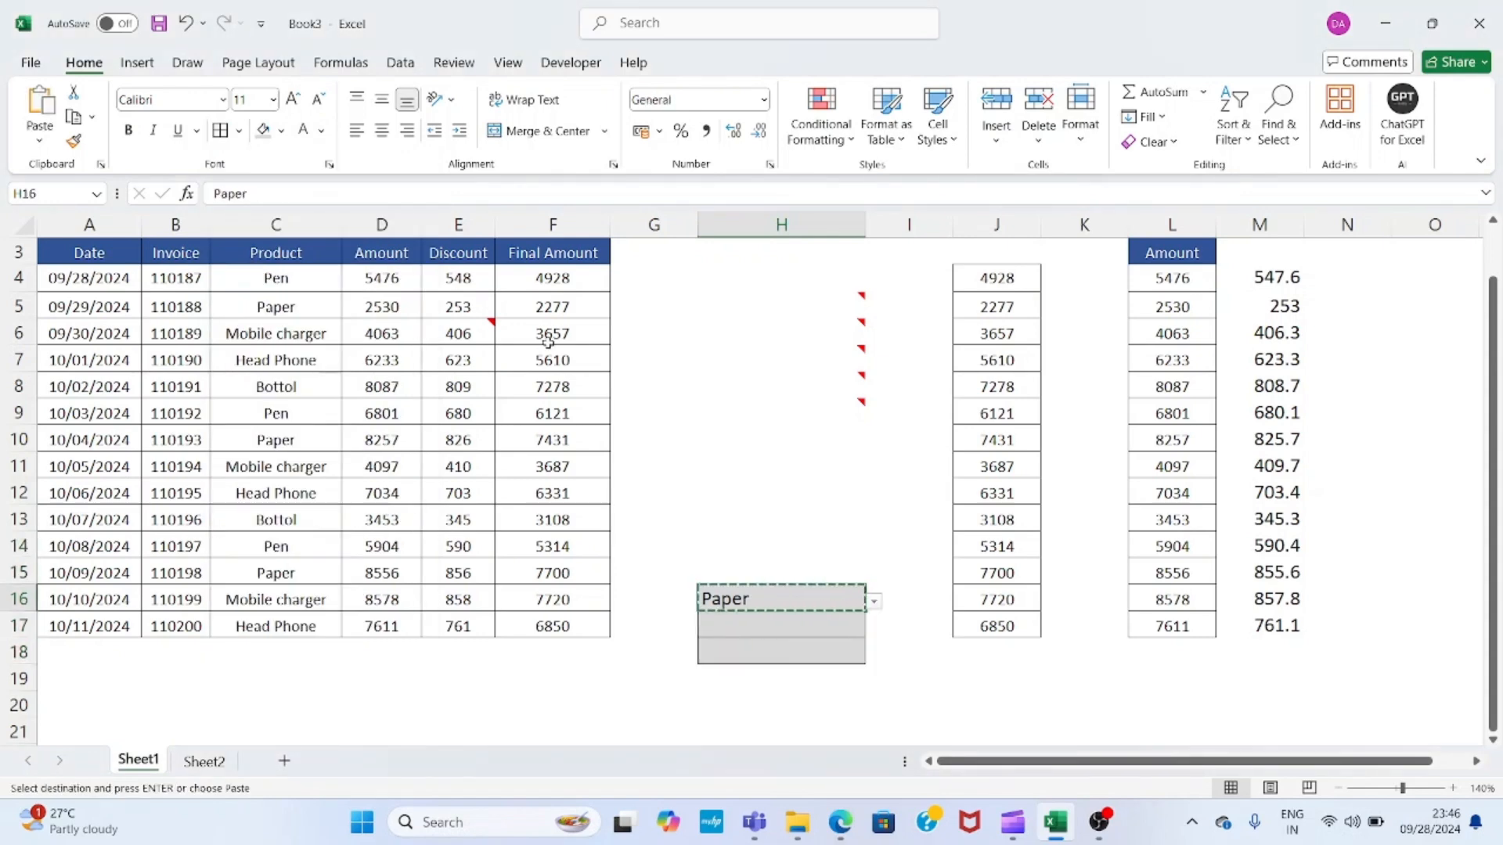
key("Down")
key("Down")
key("Down")
key("Down")
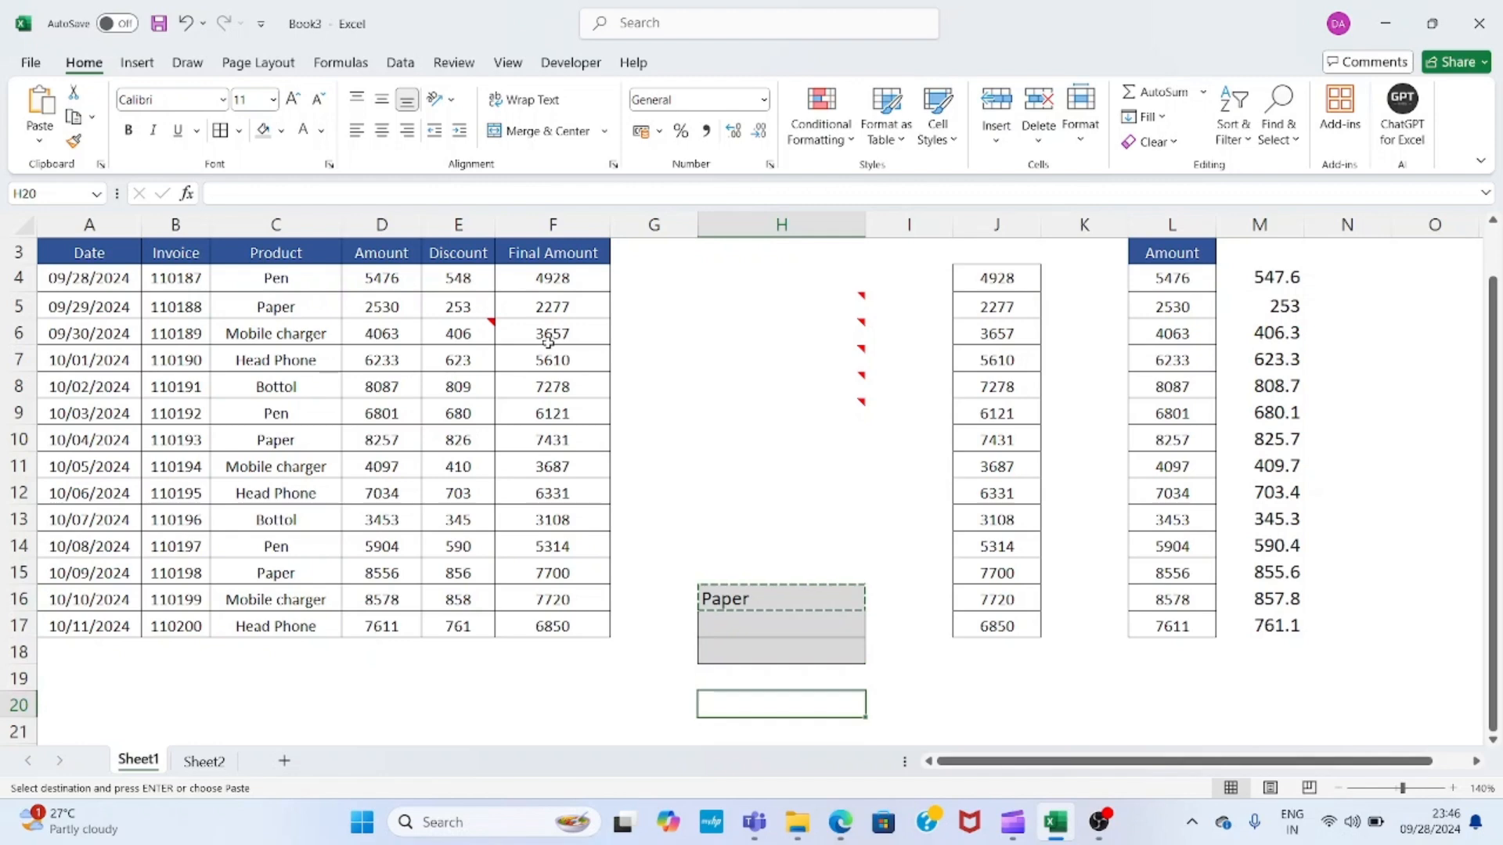
key("ctrl+v")
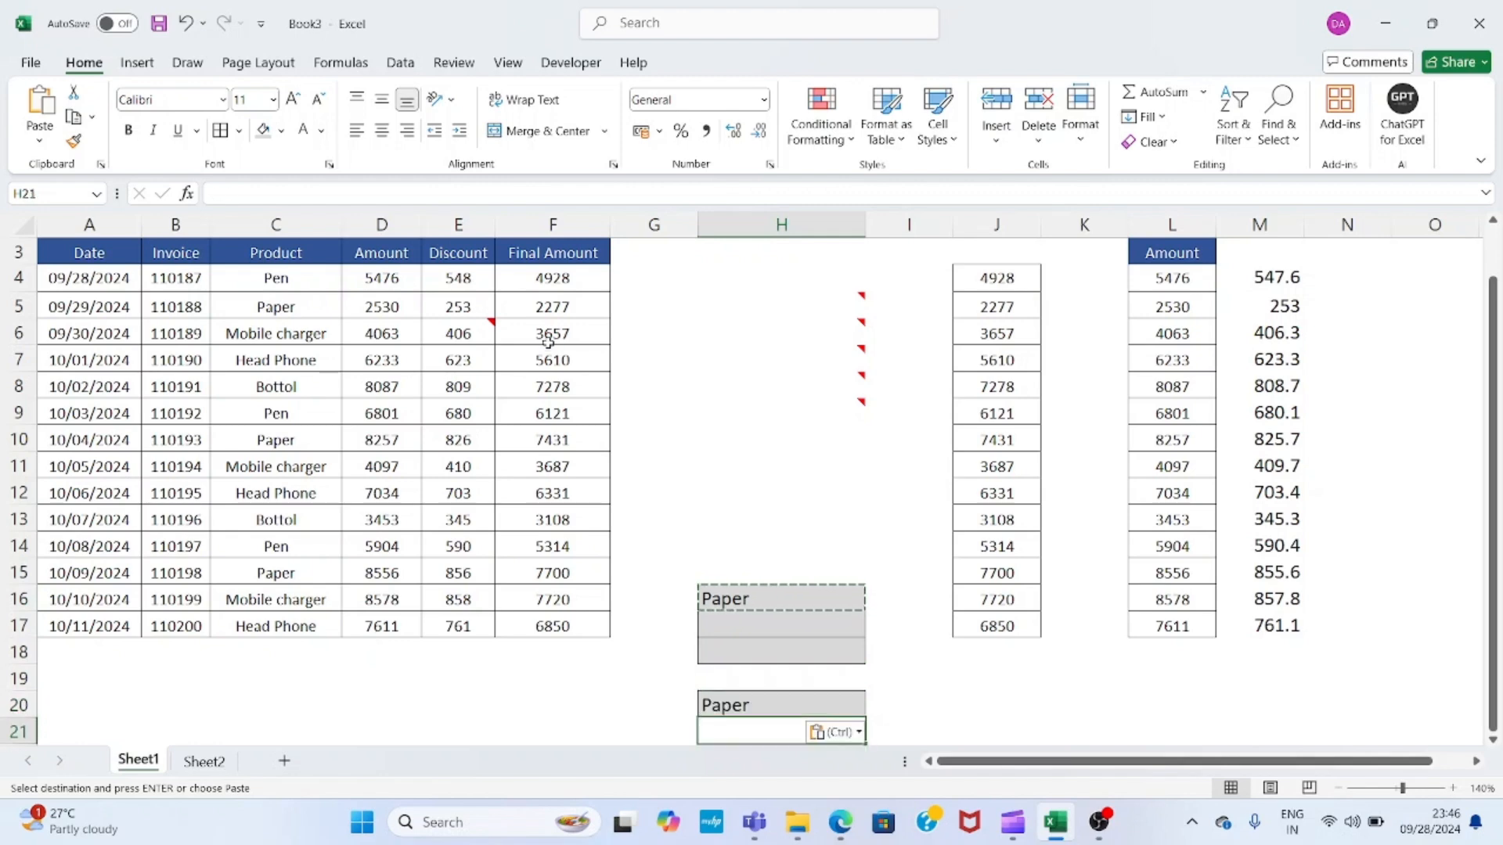
- Test the pasted dropdown in H20 by choosing Head Phone and finally Bottol
key("alt+Down")
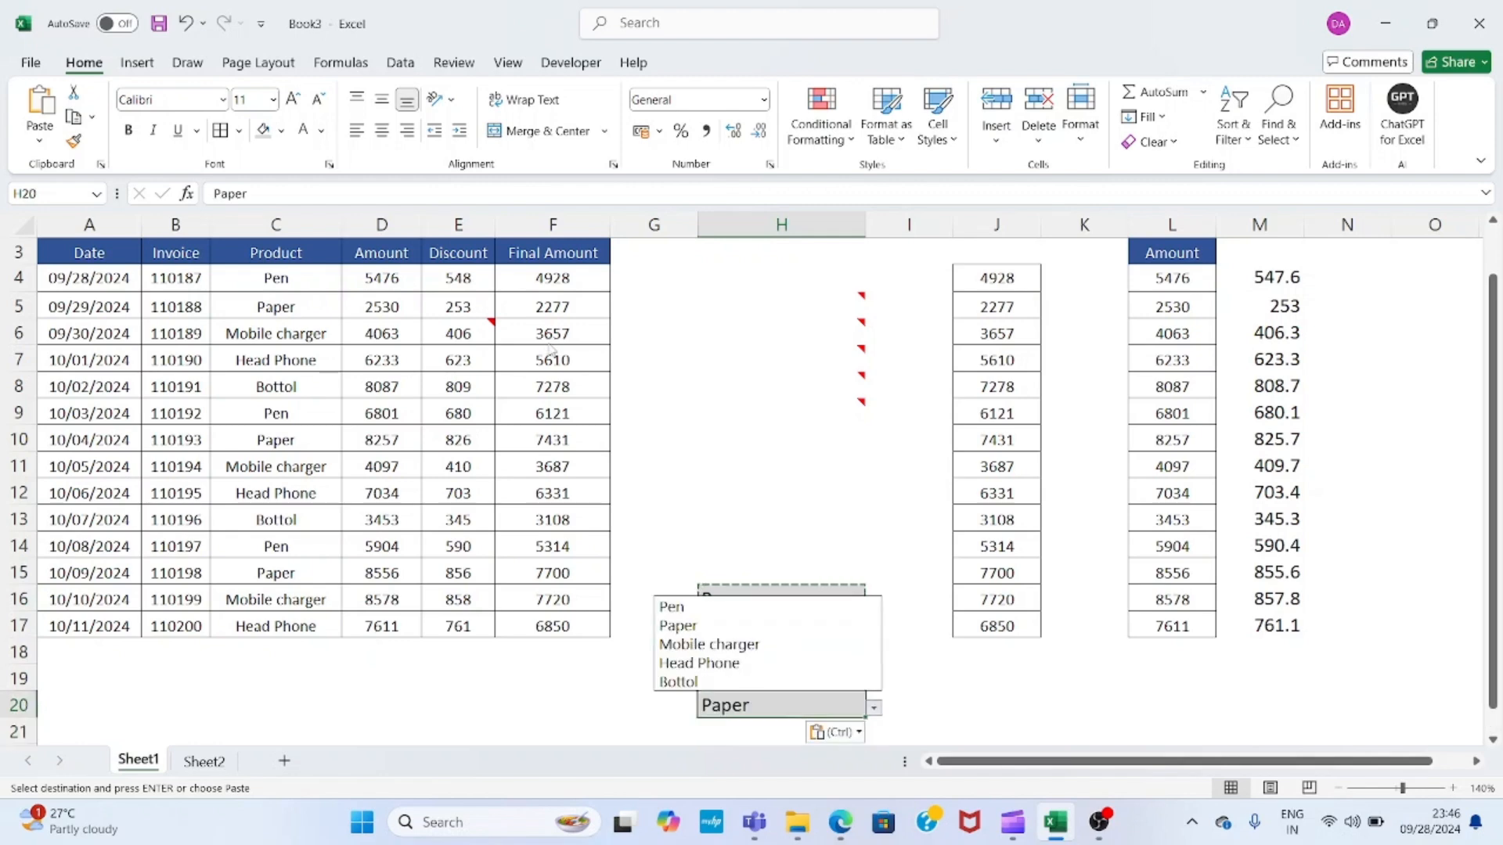
key("Down")
key("Down")
key("Return")
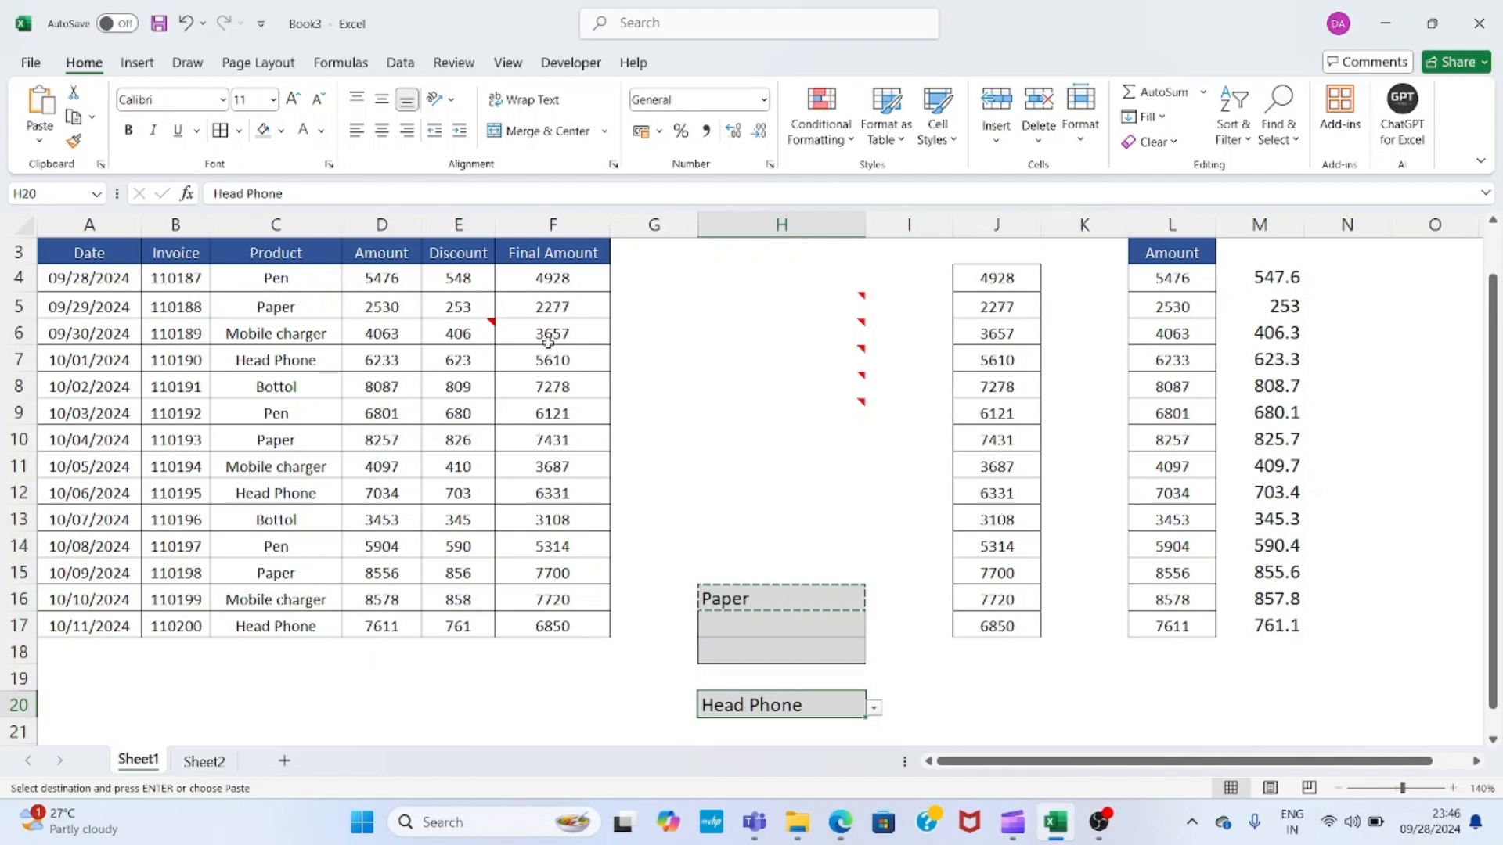
key("alt+Down")
key("Down")
key("Return")
- Paste only the validation of the copied cell H16 into H10 using Paste Special
key("Up")
key("Up")
key("Up")
key("Up")
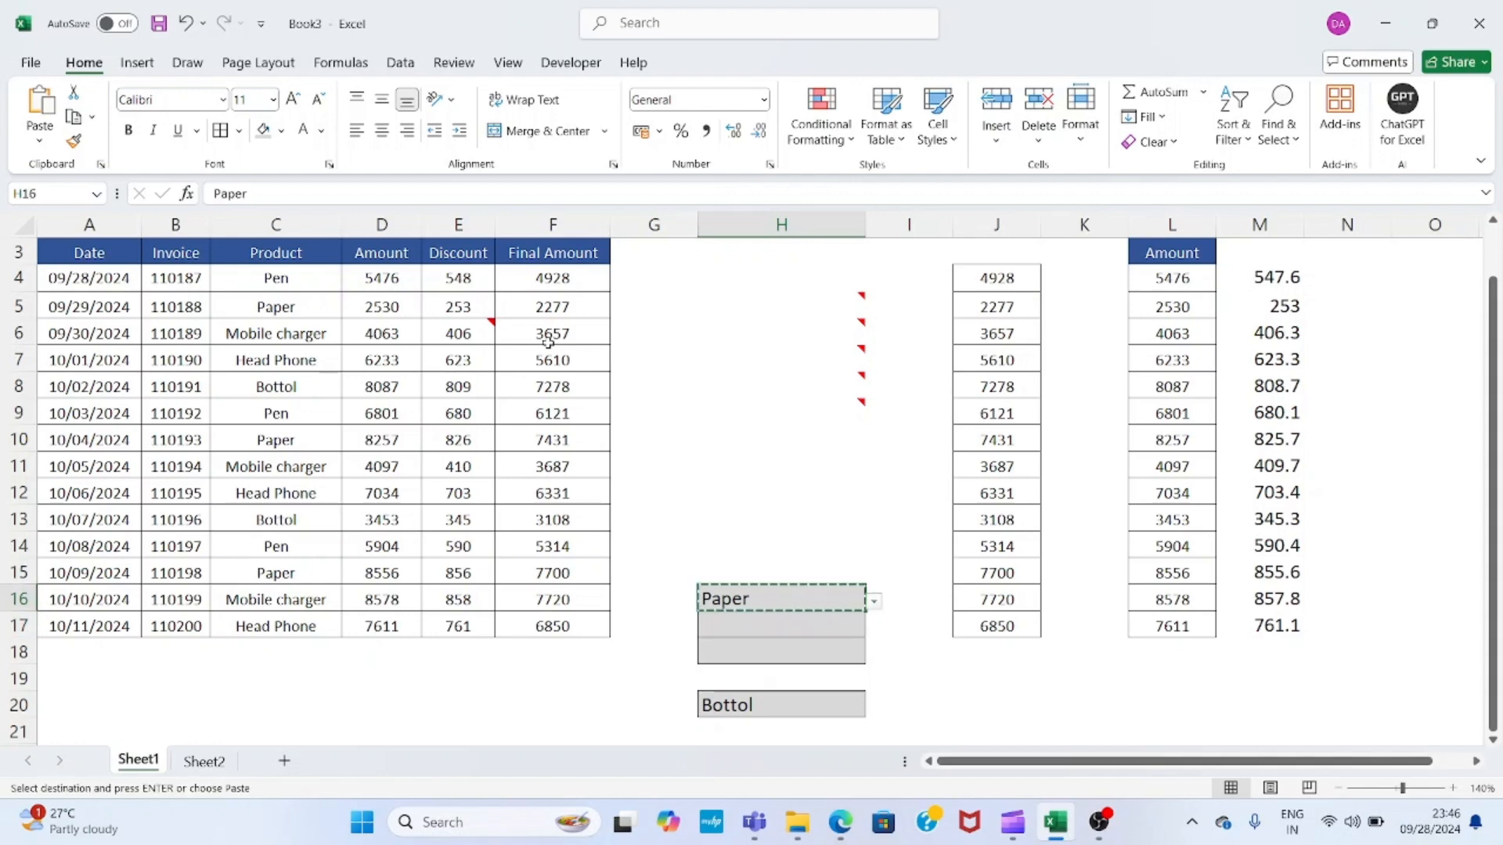
key("Down")
key("Up")
key("Up")
key("Up")
key("Up")
key("Up")
key("Up")
key("Up")
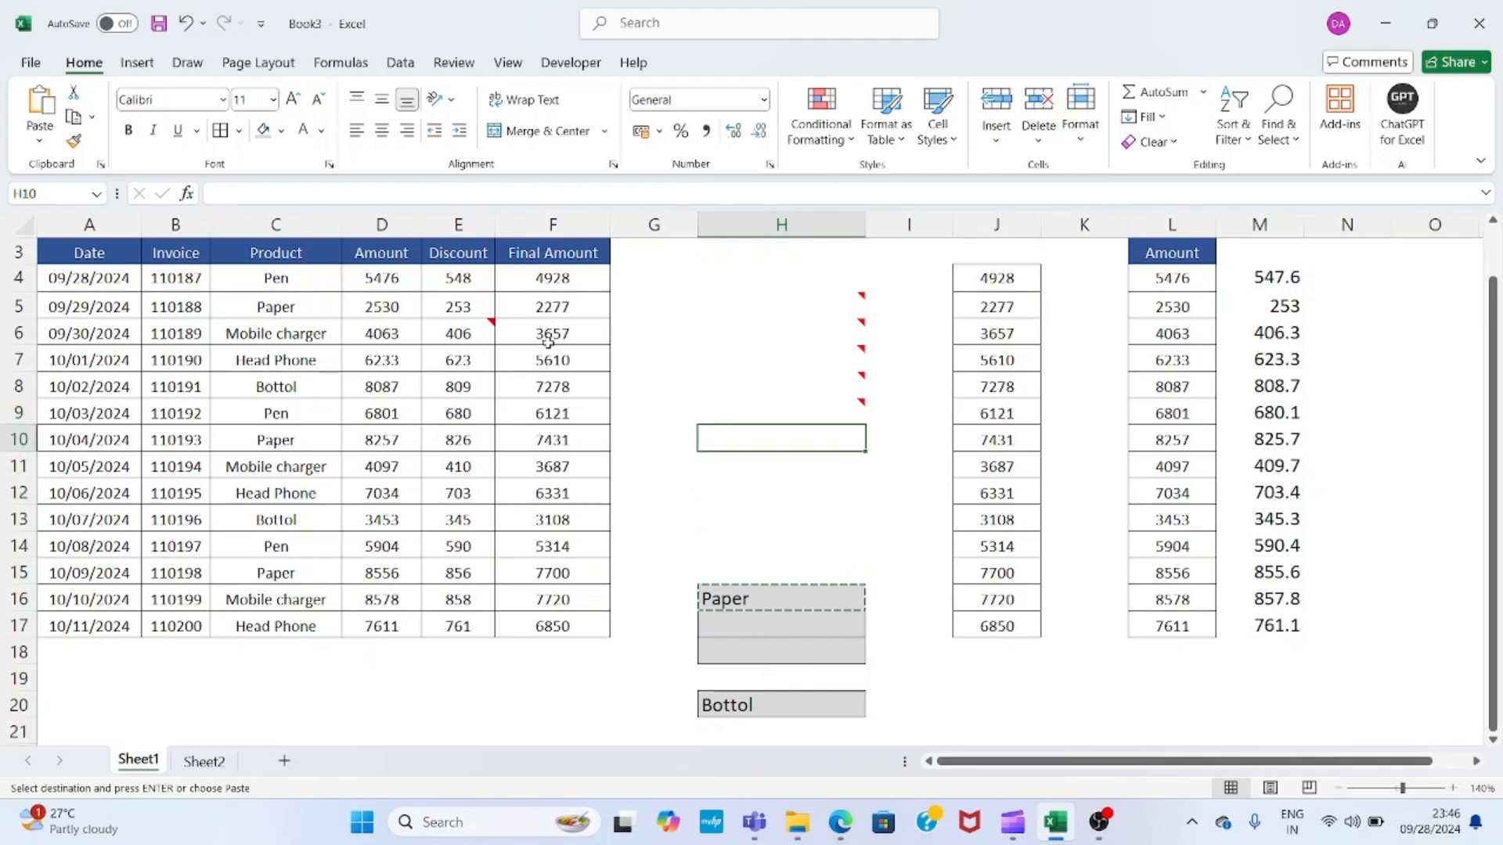
key("ctrl+alt+v")
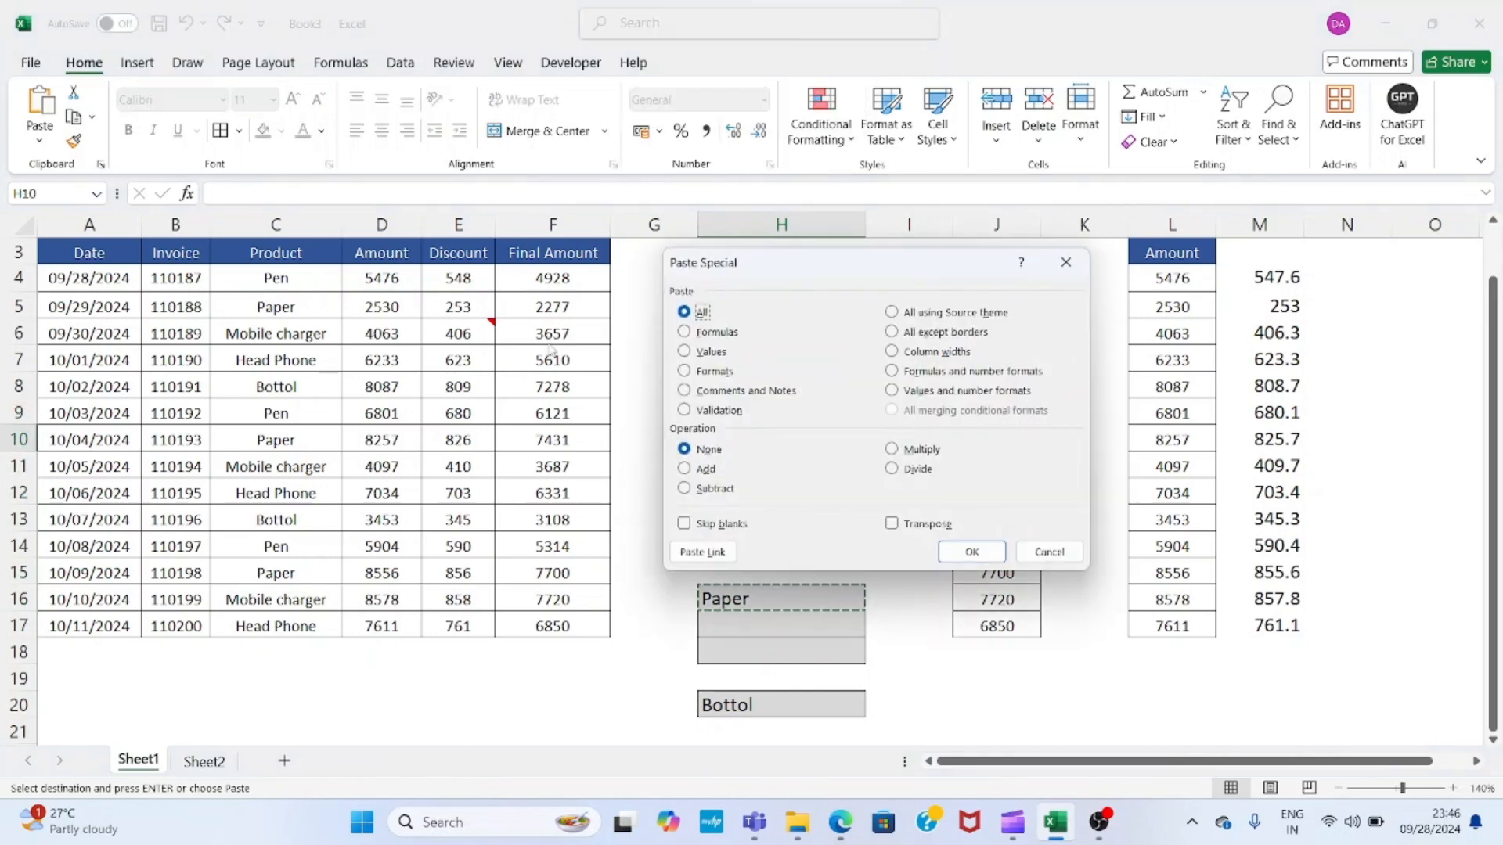
key("Down")
key("Down")
key("Down")
key("Down")
key("Down")
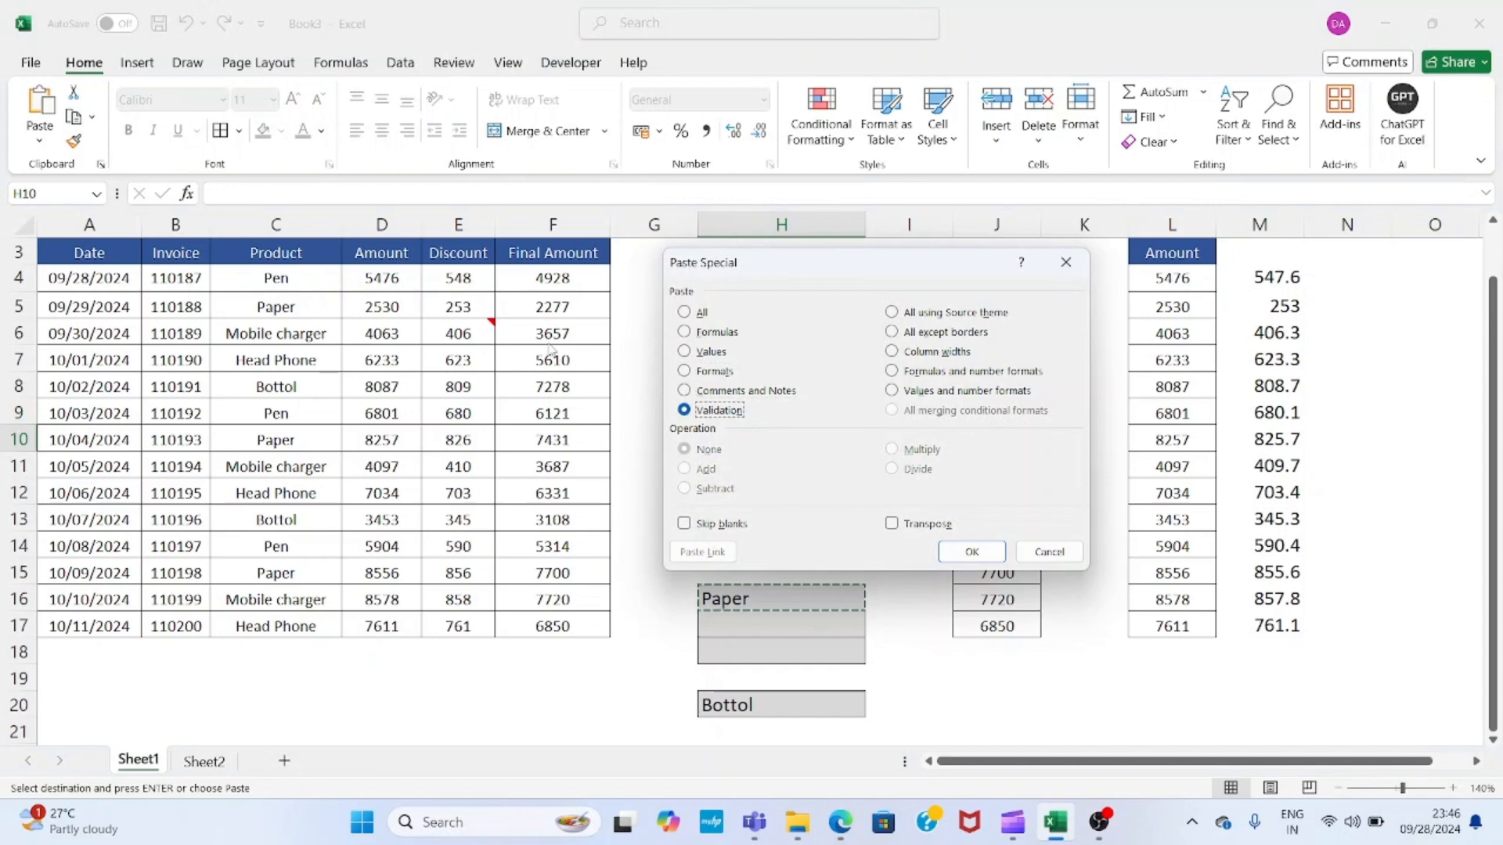
key("Return")
- Test the dropdown in H10 by choosing Paper, Head Phone and finally Bottol
key("alt+Down")
key("Down")
key("Return")
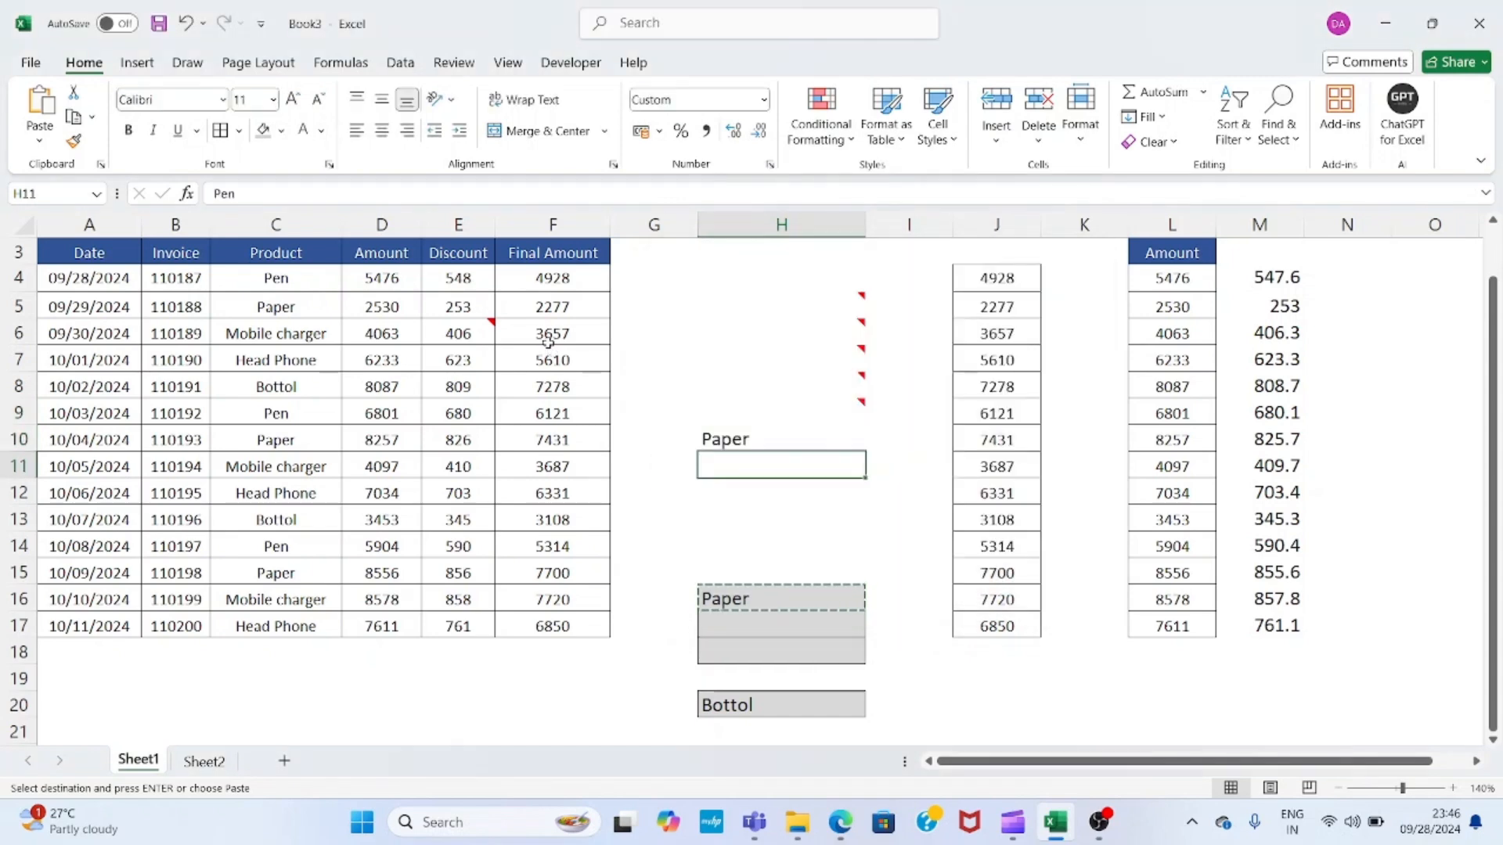
key("alt+Down")
key("Down")
key("Down")
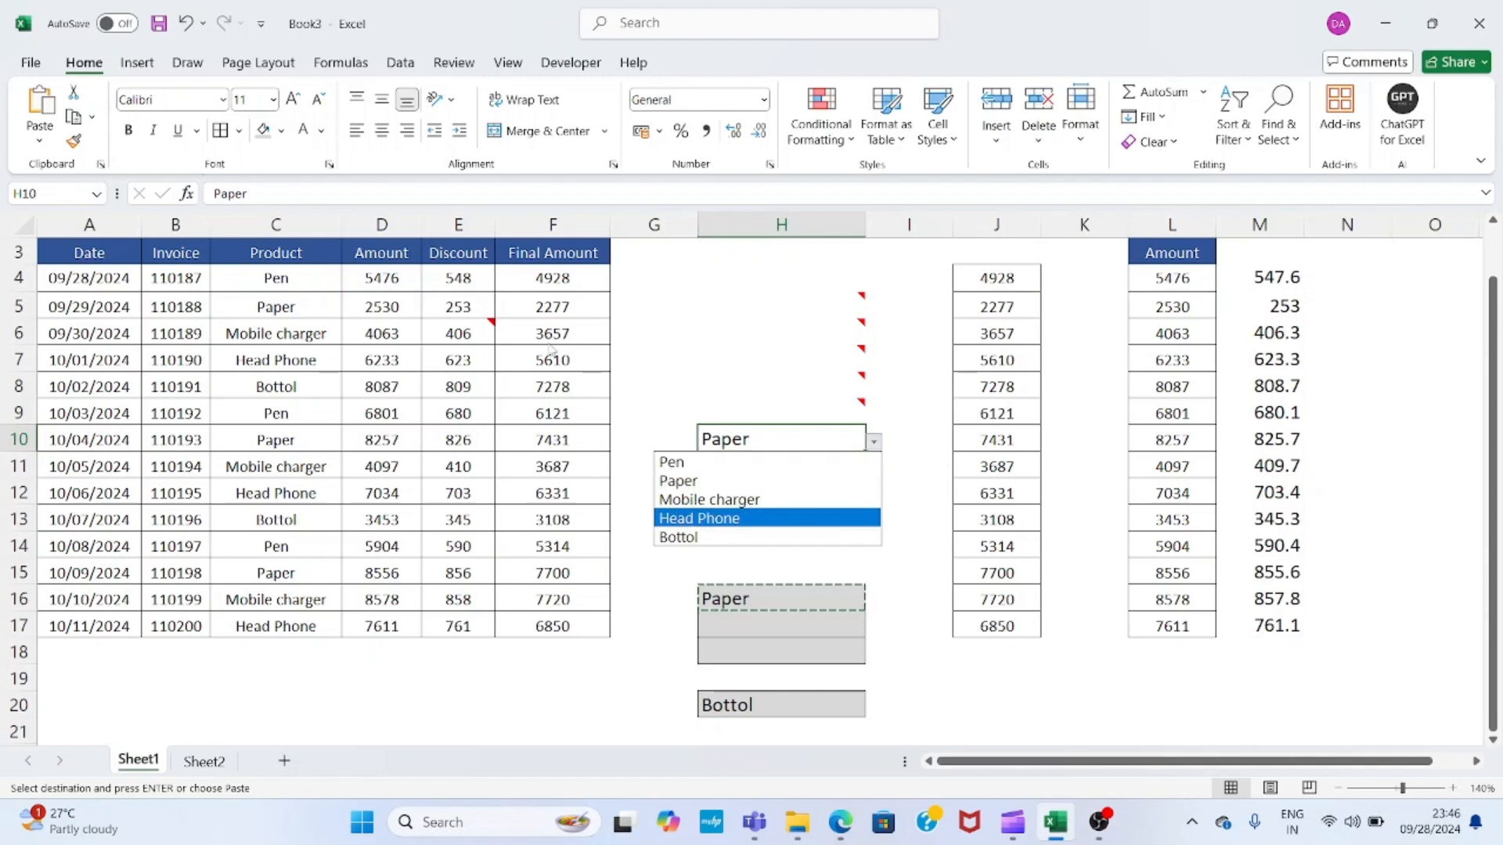
key("Return")
key("alt+Down")
key("Down")
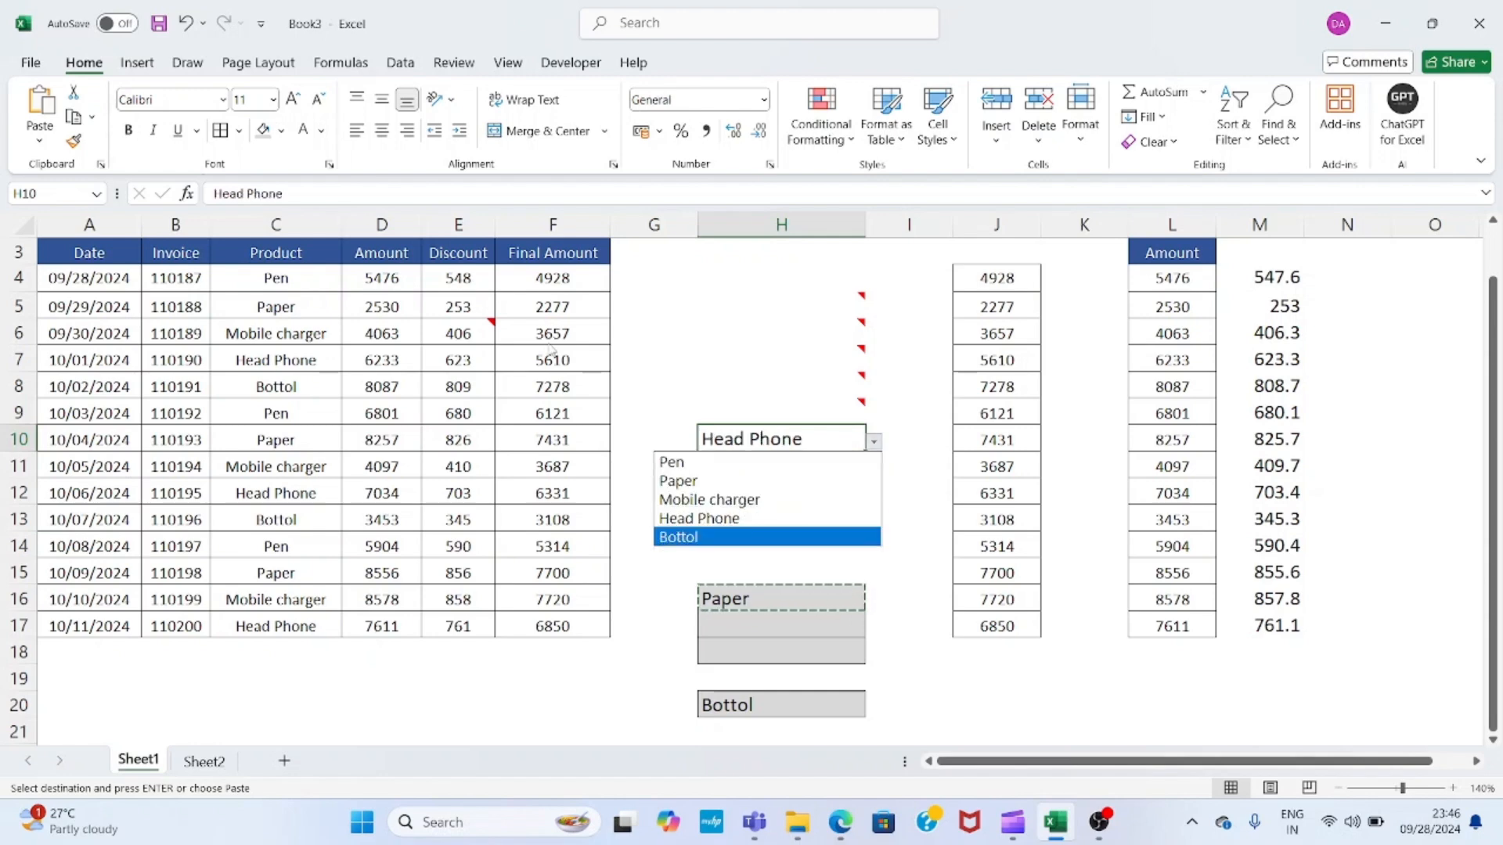
key("Return")
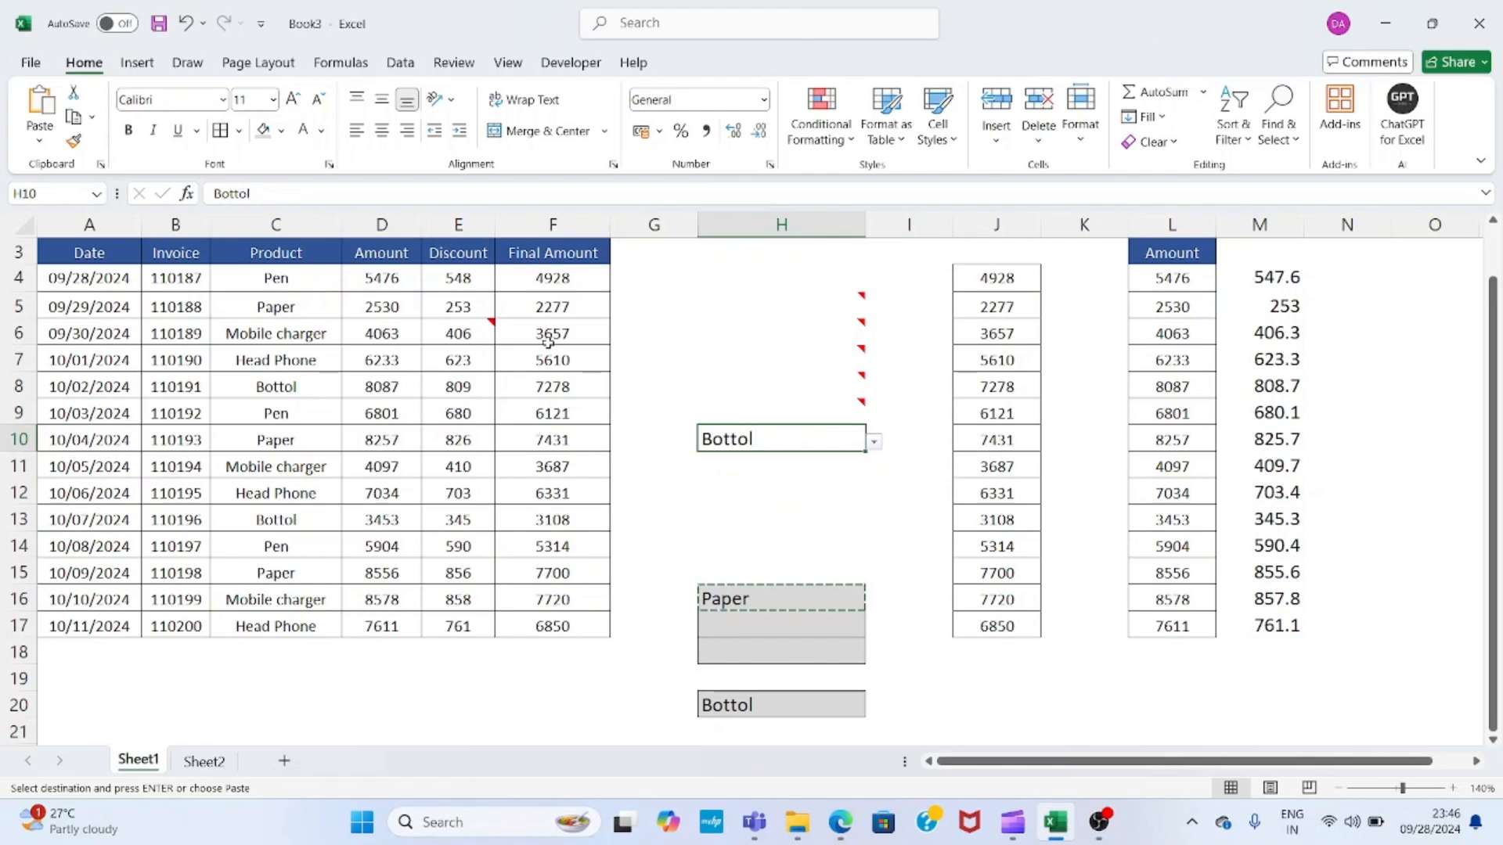
- Review the Paste Special options for cell F10 without pasting
left_click(542, 437)
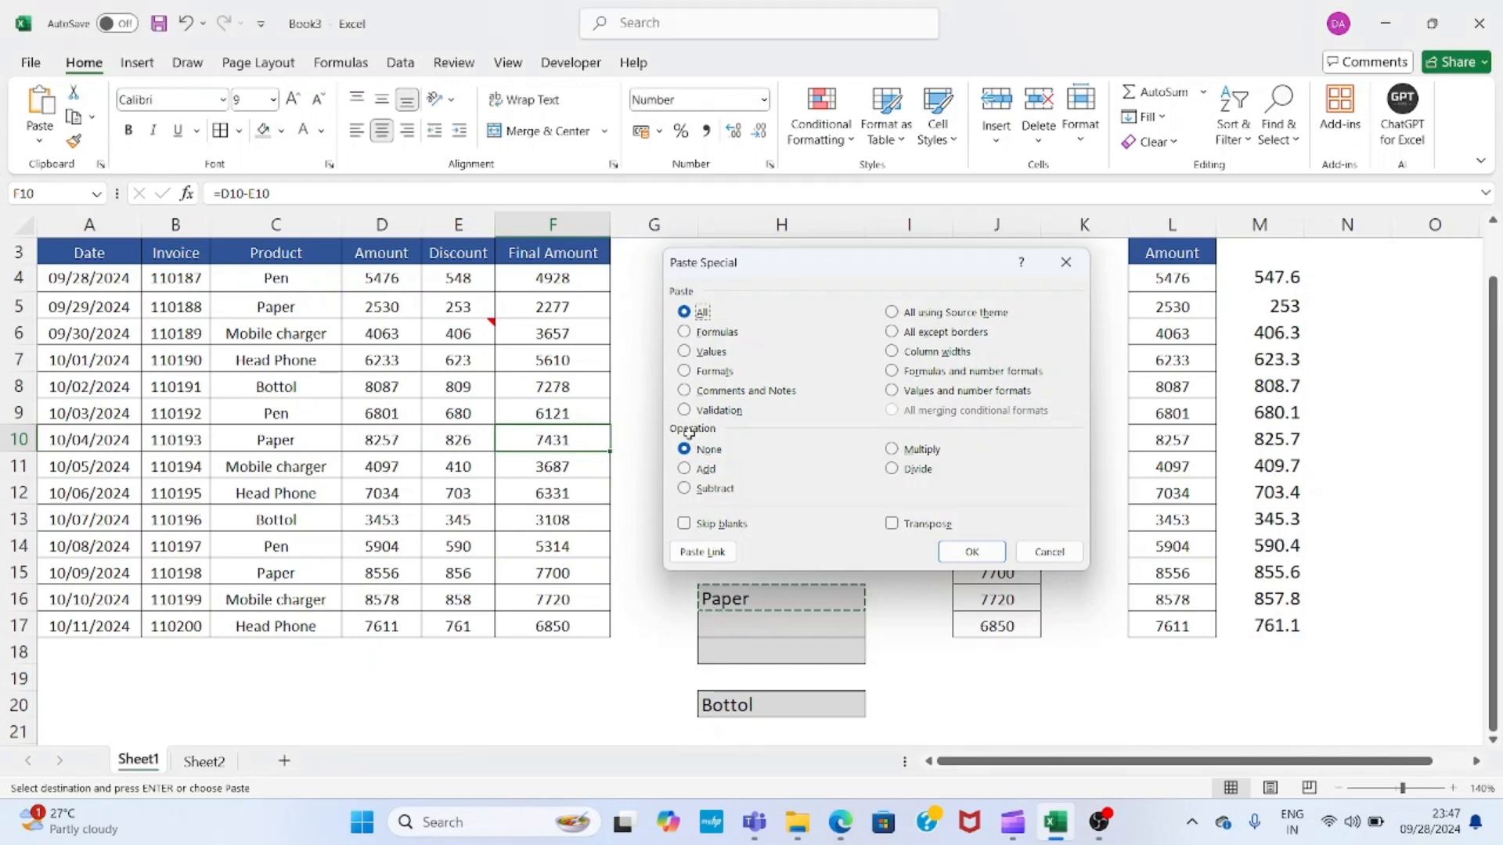
key("Return")
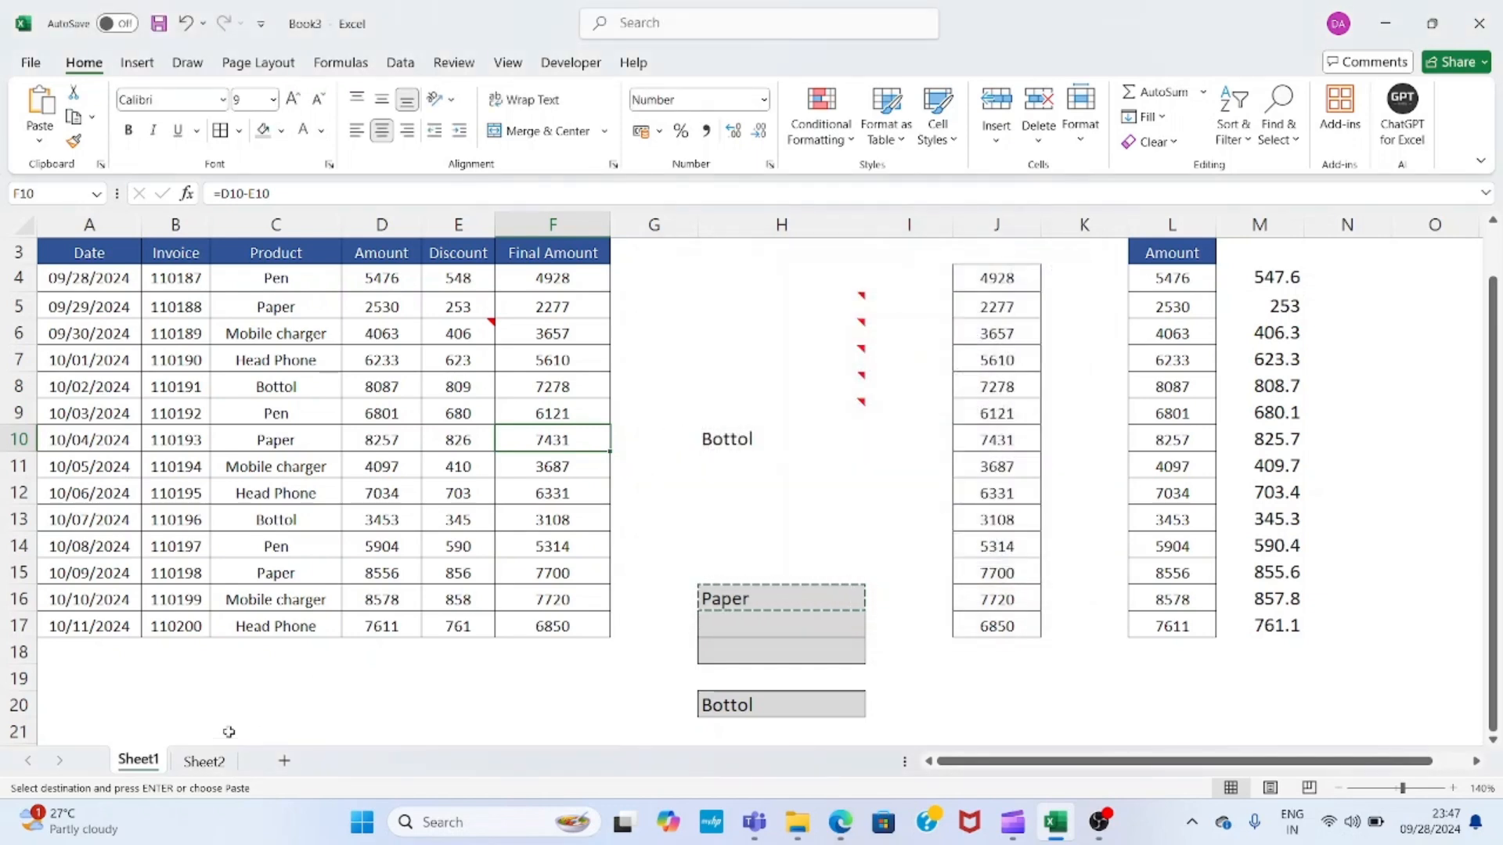
- Clear all contents and formatting from columns A to F on Sheet2
left_click(204, 762)
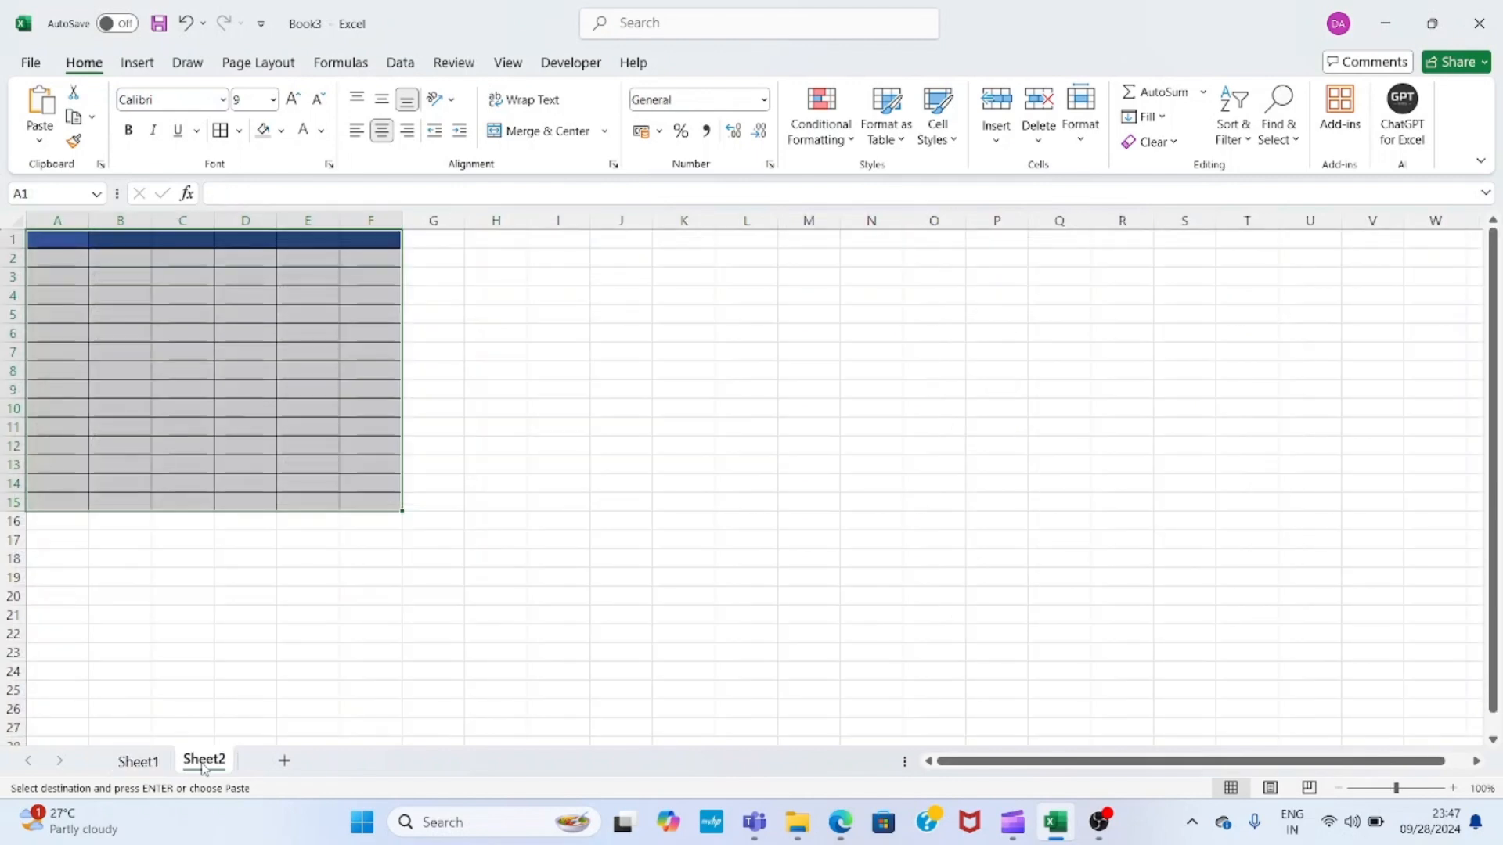
left_click(207, 328)
key("Home")
key("ctrl+space")
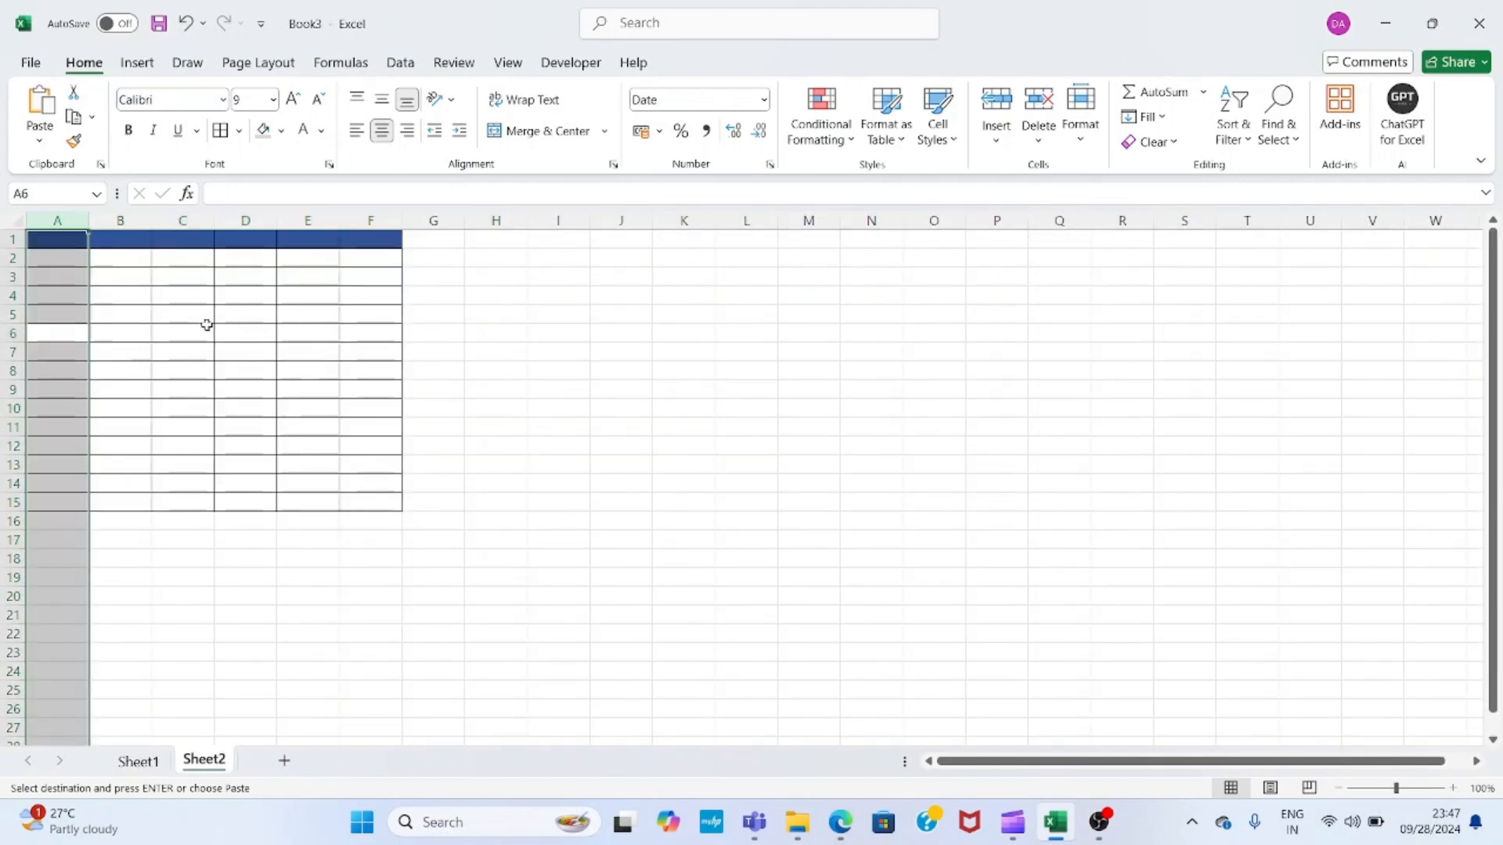
key("shift+Right")
key("shift+Right")
key("shift+Right")
key("shift+Right")
key("shift+Right")
key("alt+h")
key("e")
key("a")
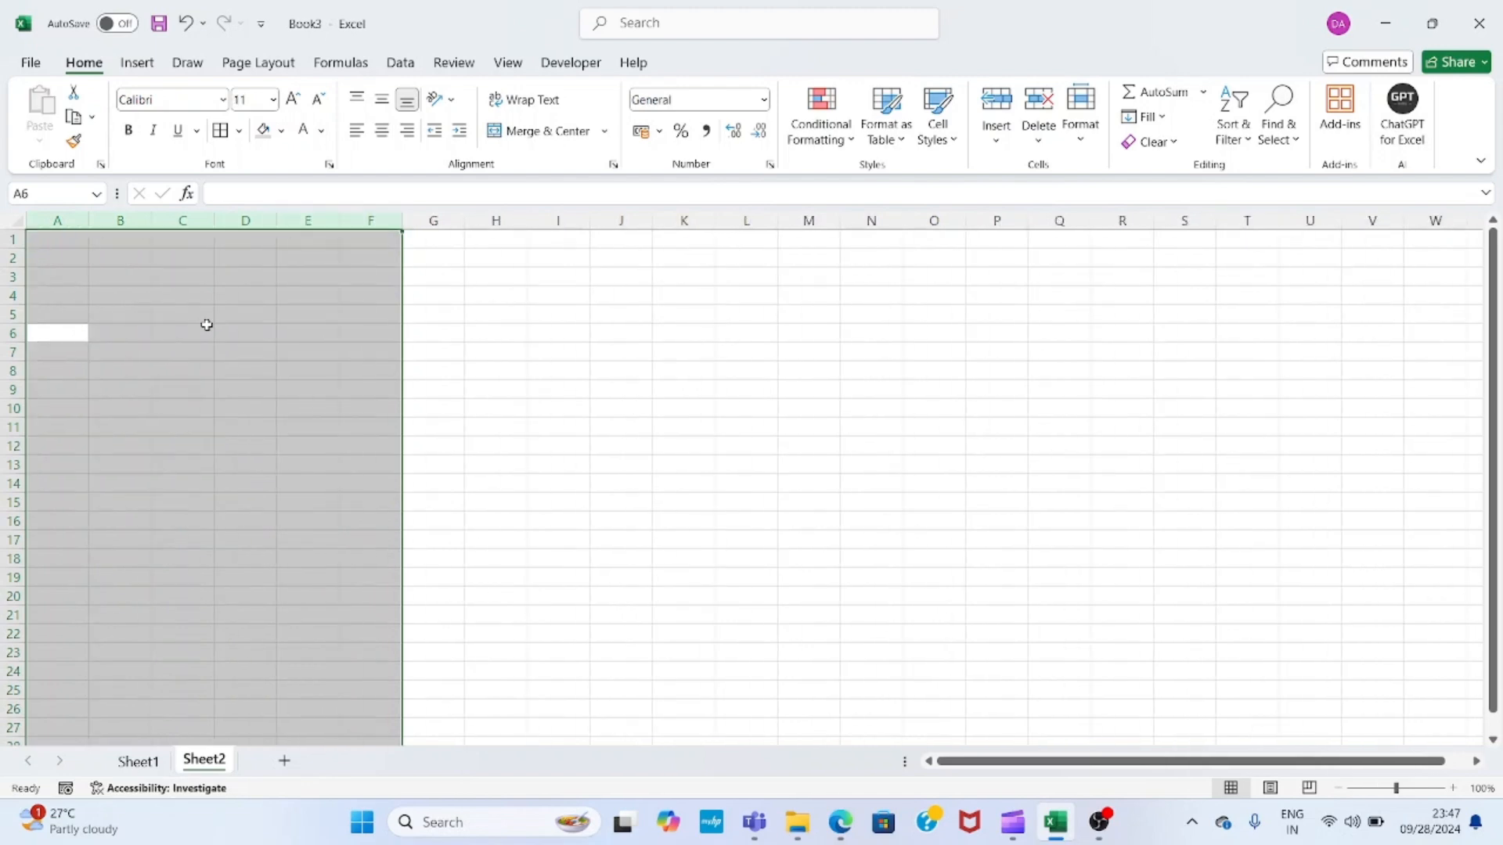
- Enter the formula =RANDBETWEEN(20,200) in cell B2
key("Right")
key("Up")
key("Up")
key("Up")
key("Up")
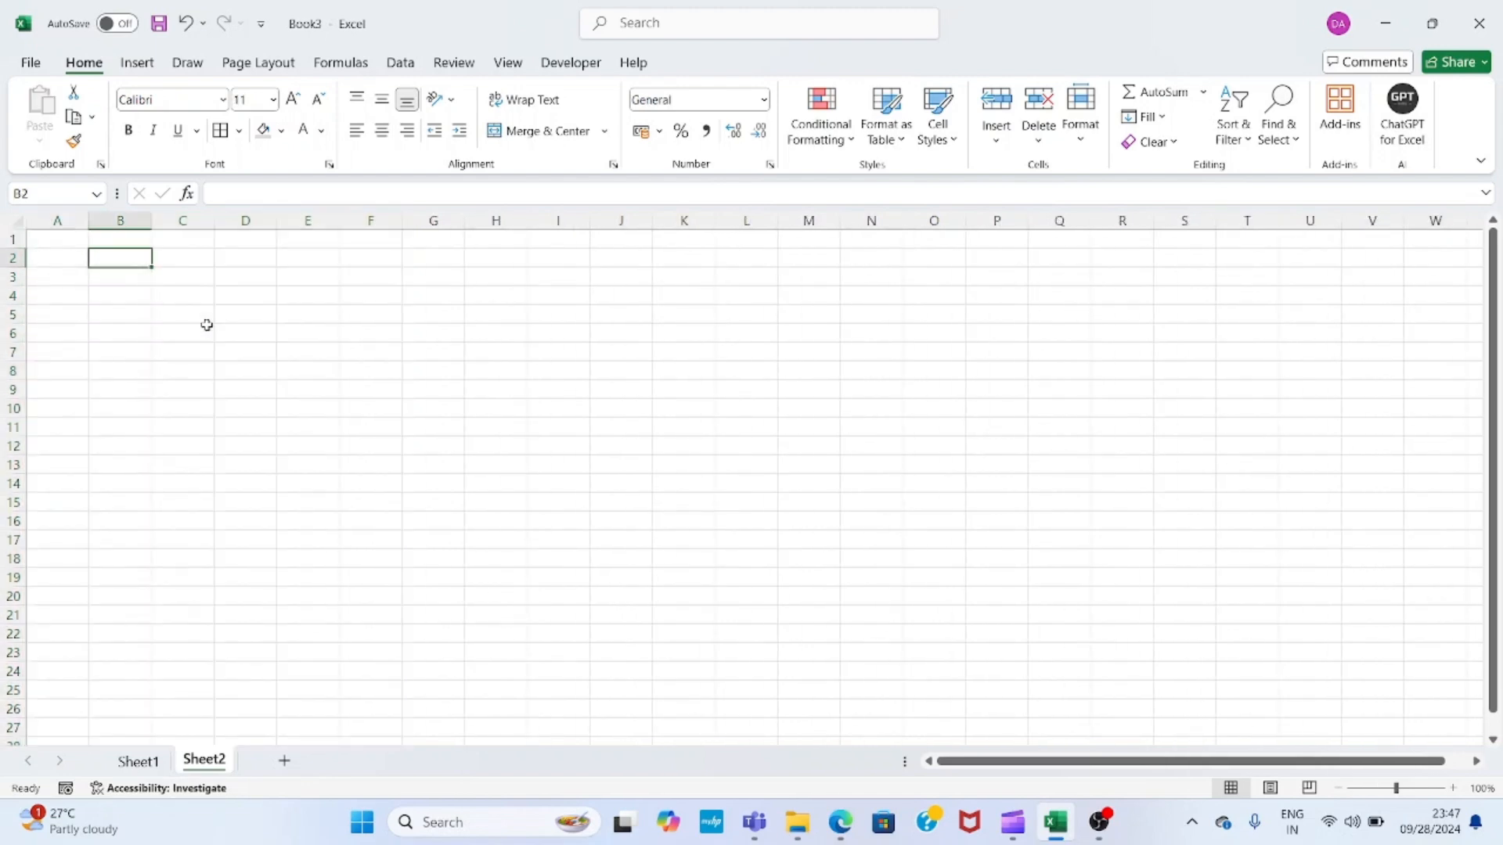
type("=rand")
key("Down")
key("Down")
key("Tab")
type("20,200")
key("Return")
- Fill the random-number formula from B2 down to B15
key("Up")
key("shift+Down")
key("shift+Down")
key("shift+Down")
key("shift+Down")
key("shift+Down")
key("shift+Down")
key("shift+Down")
key("shift+Down")
key("shift+Down")
key("shift+Down")
key("shift+Down")
key("shift+Down")
key("shift+Down")
key("ctrl+d")
- Try to replace the formulas in B2:B15 with their values using Paste Special Values
key("ctrl+c")
key("s")
key("ctrl+c")
key("alt+e")
key("s")
key("v")
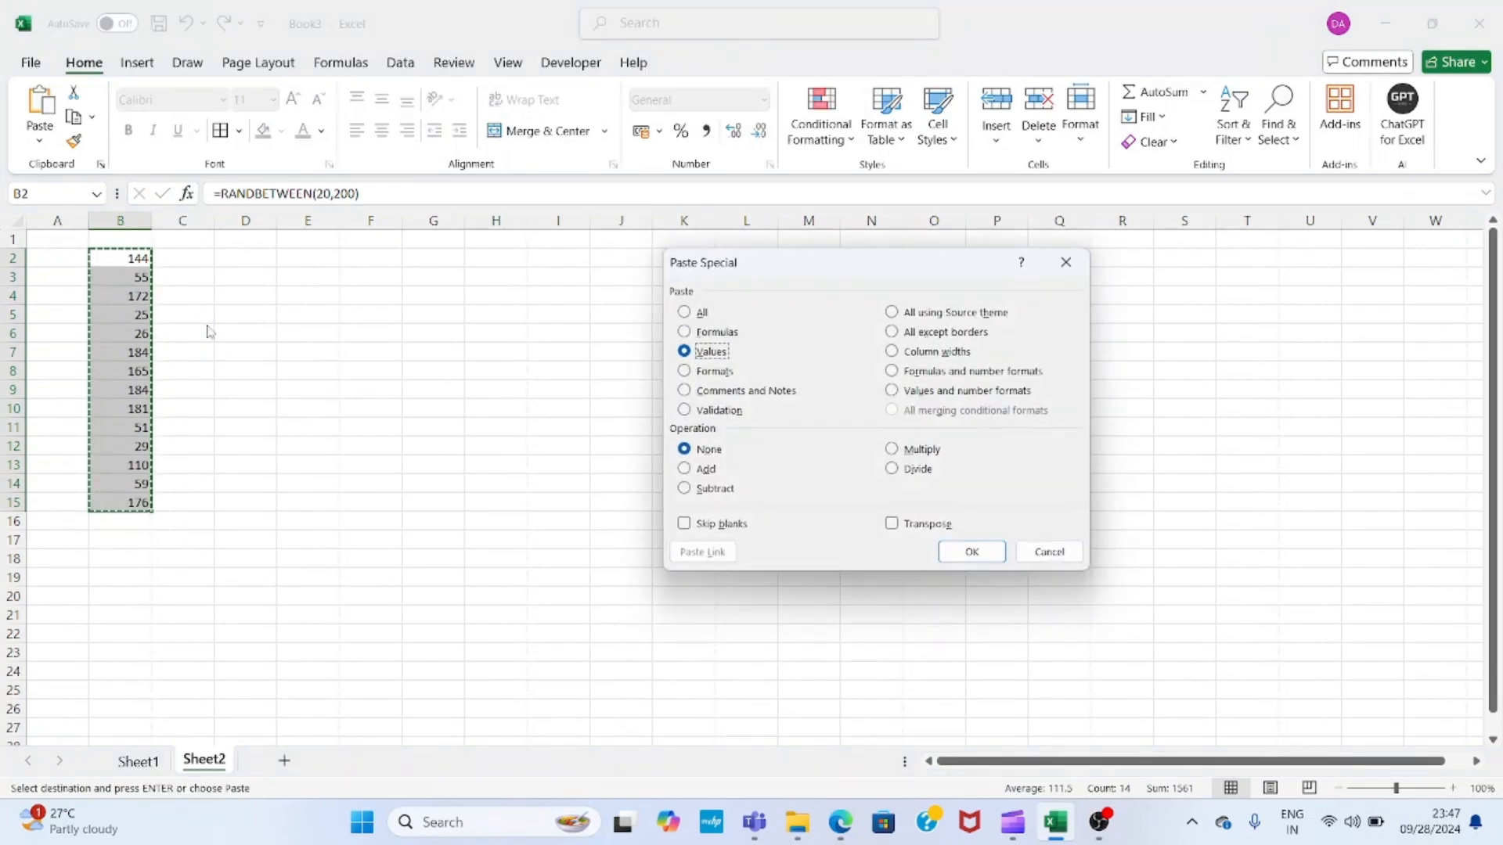
key("Return")
key("Right")
key("Escape")
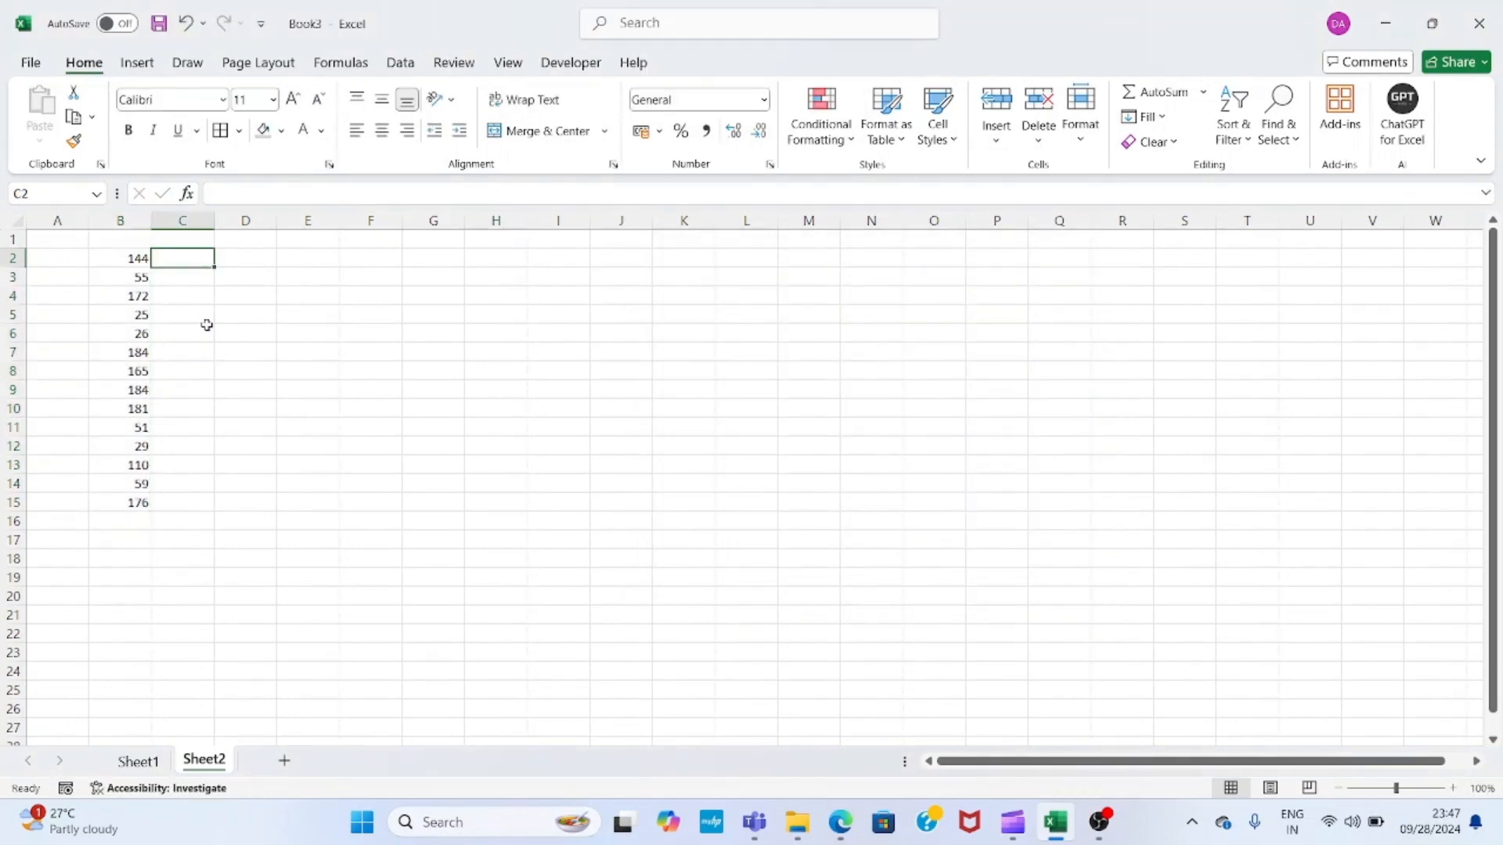
- Enter 10 in cell D1
key("Right")
key("Up")
type("10")
key("Return")
- Copy B2:B15 and paste it over itself as values only with Paste Special
key("Left")
key("Left")
key("ctrl+shift+Down")
key("ctrl+c")
key("ctrl+alt+v")
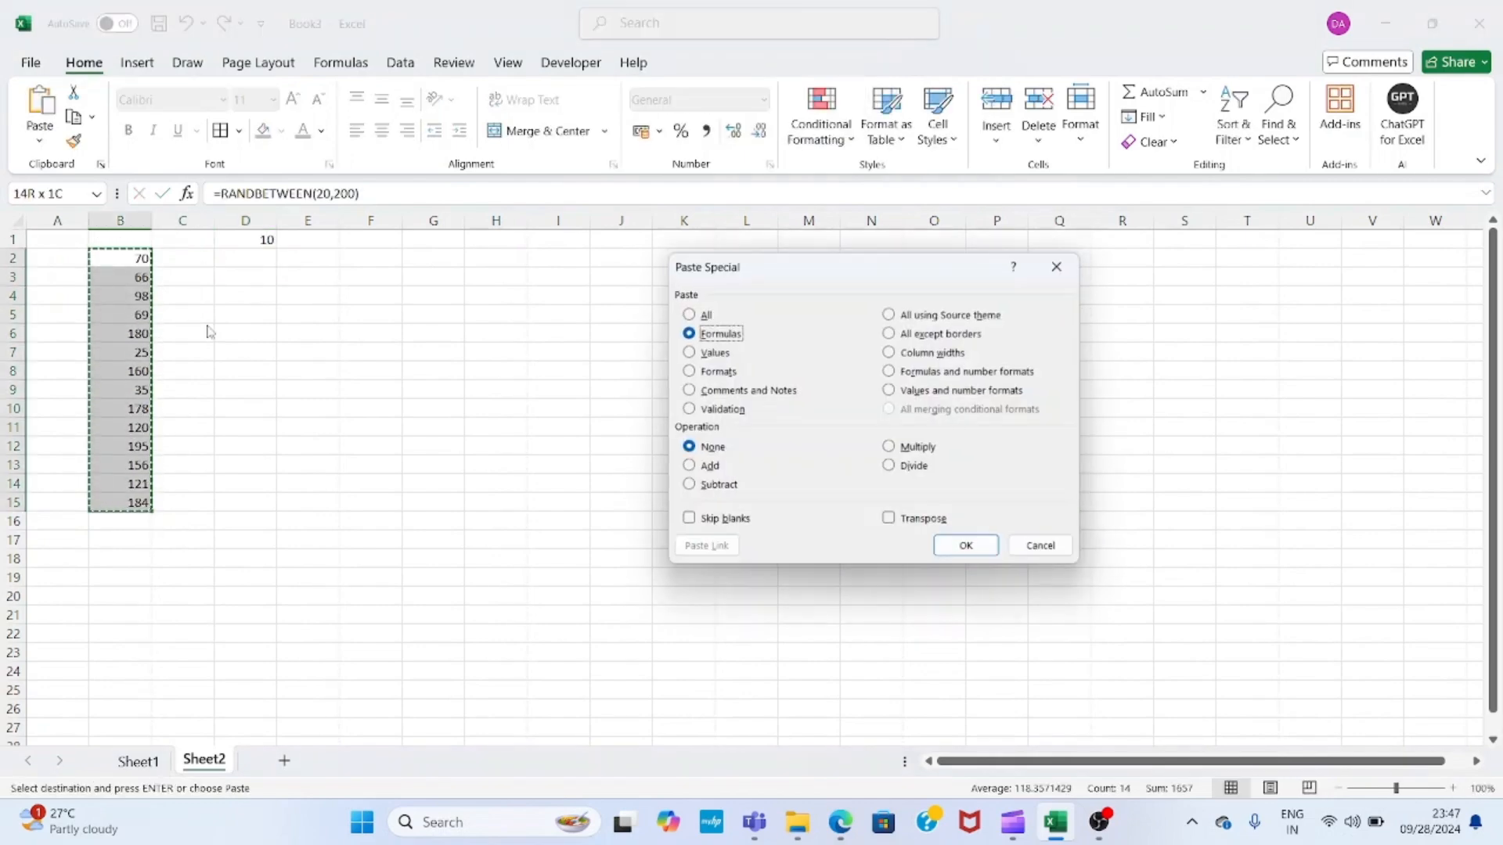
key("v")
key("Return")
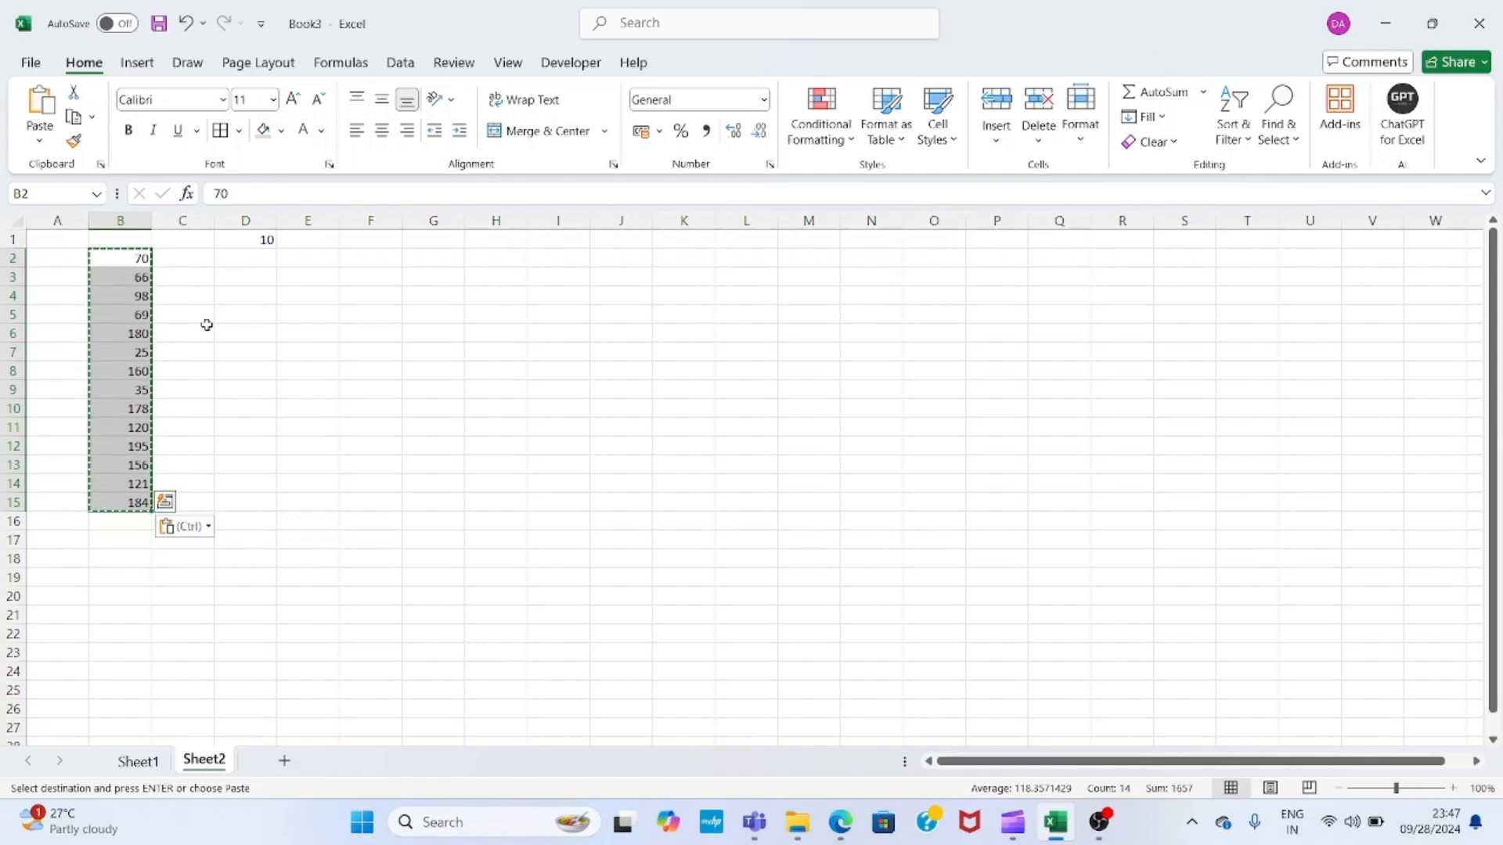
key("Escape")
key("Left")
key("Right")
key("Right")
key("Left")
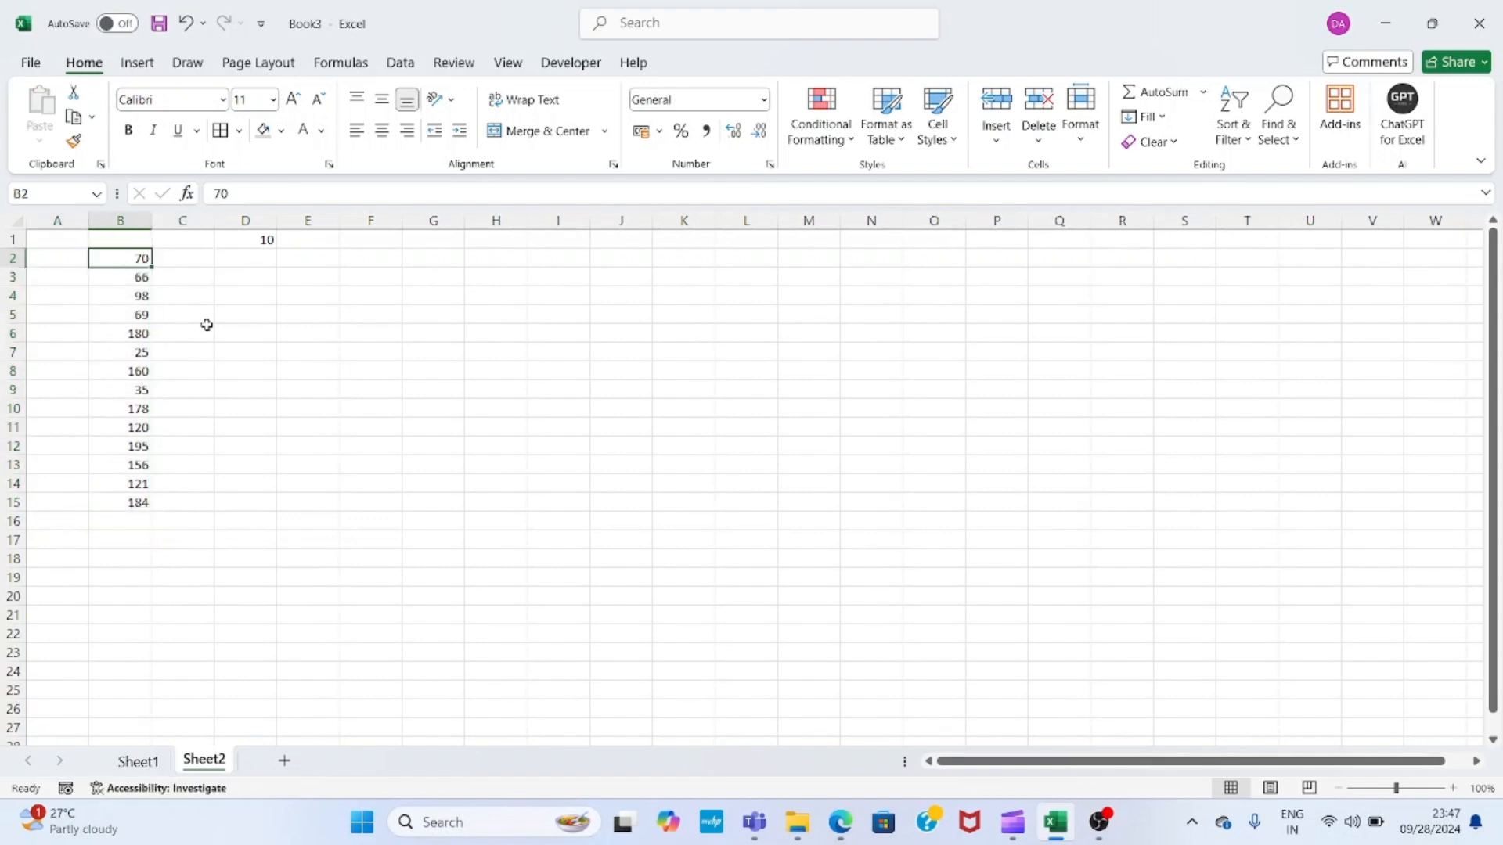
- Try adding the number in D1 to B2 with the formula =B2+D1 in cell C2
key("Right")
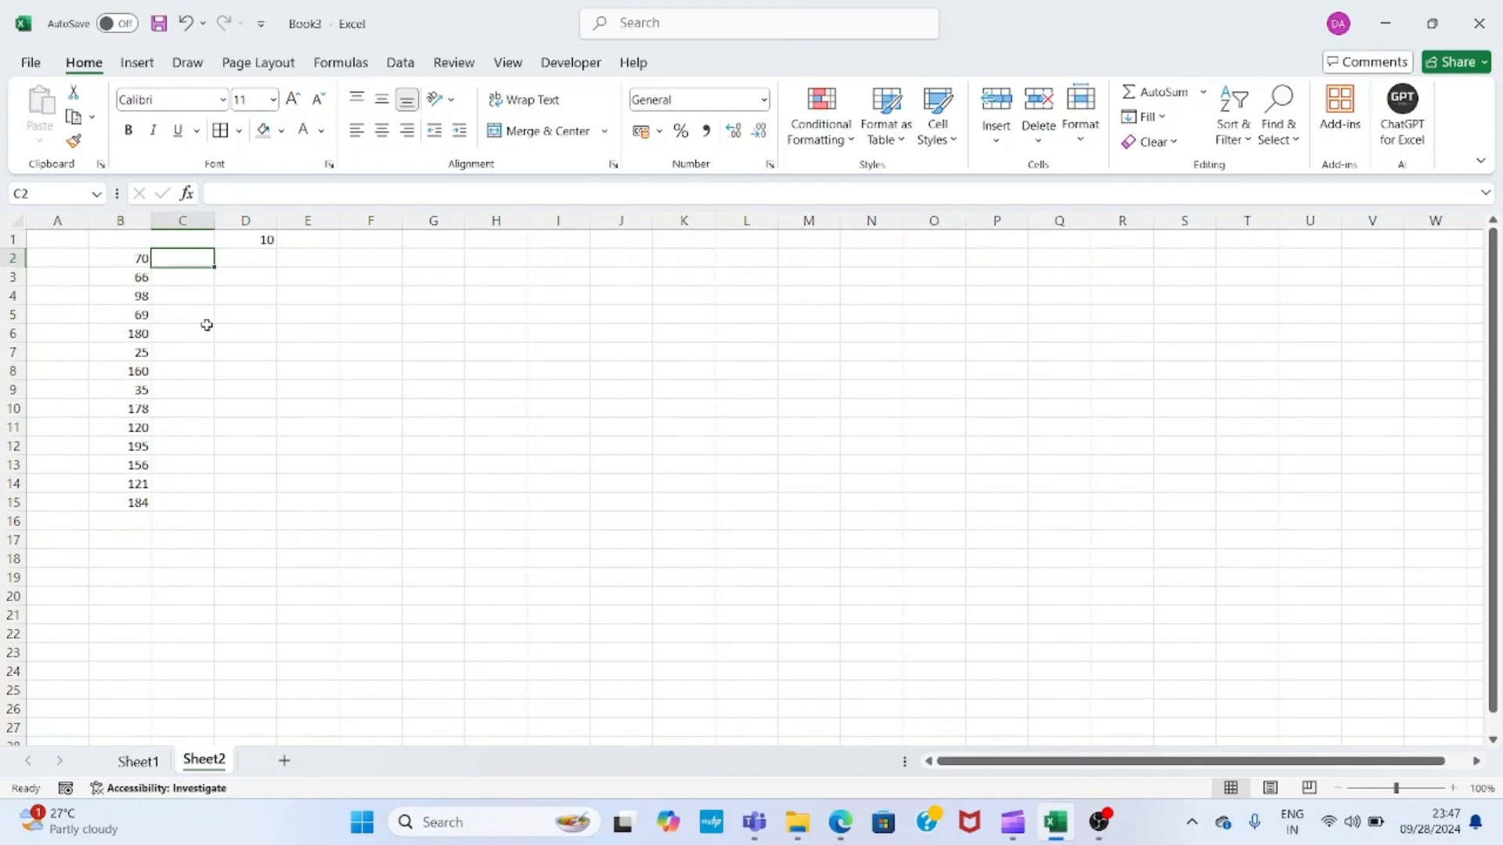
type("=")
key("Left")
type("+")
key("Up")
key("Right")
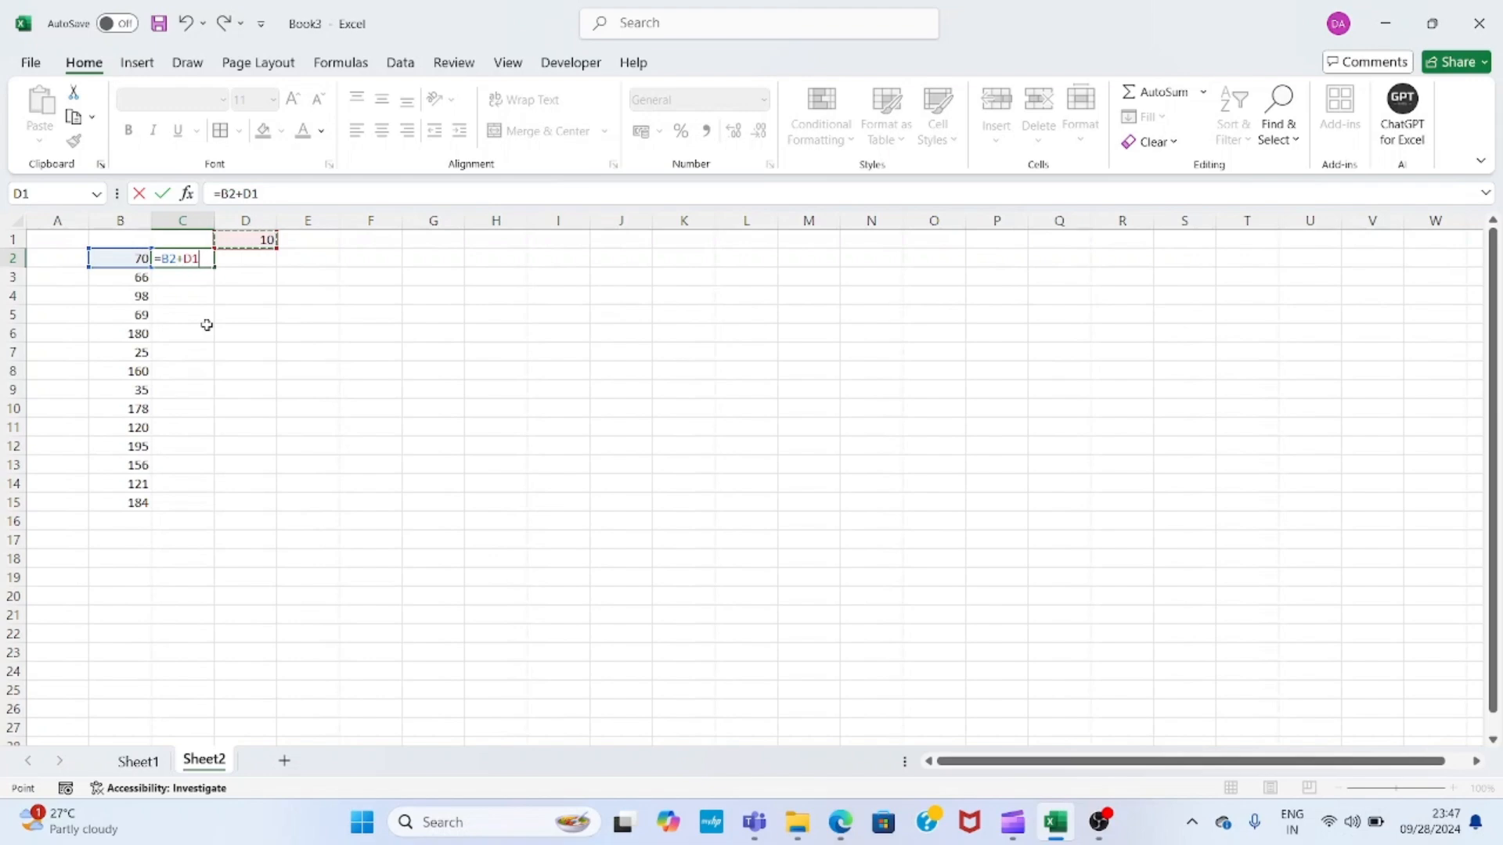
key("Return")
key("Up")
key("shift+Down")
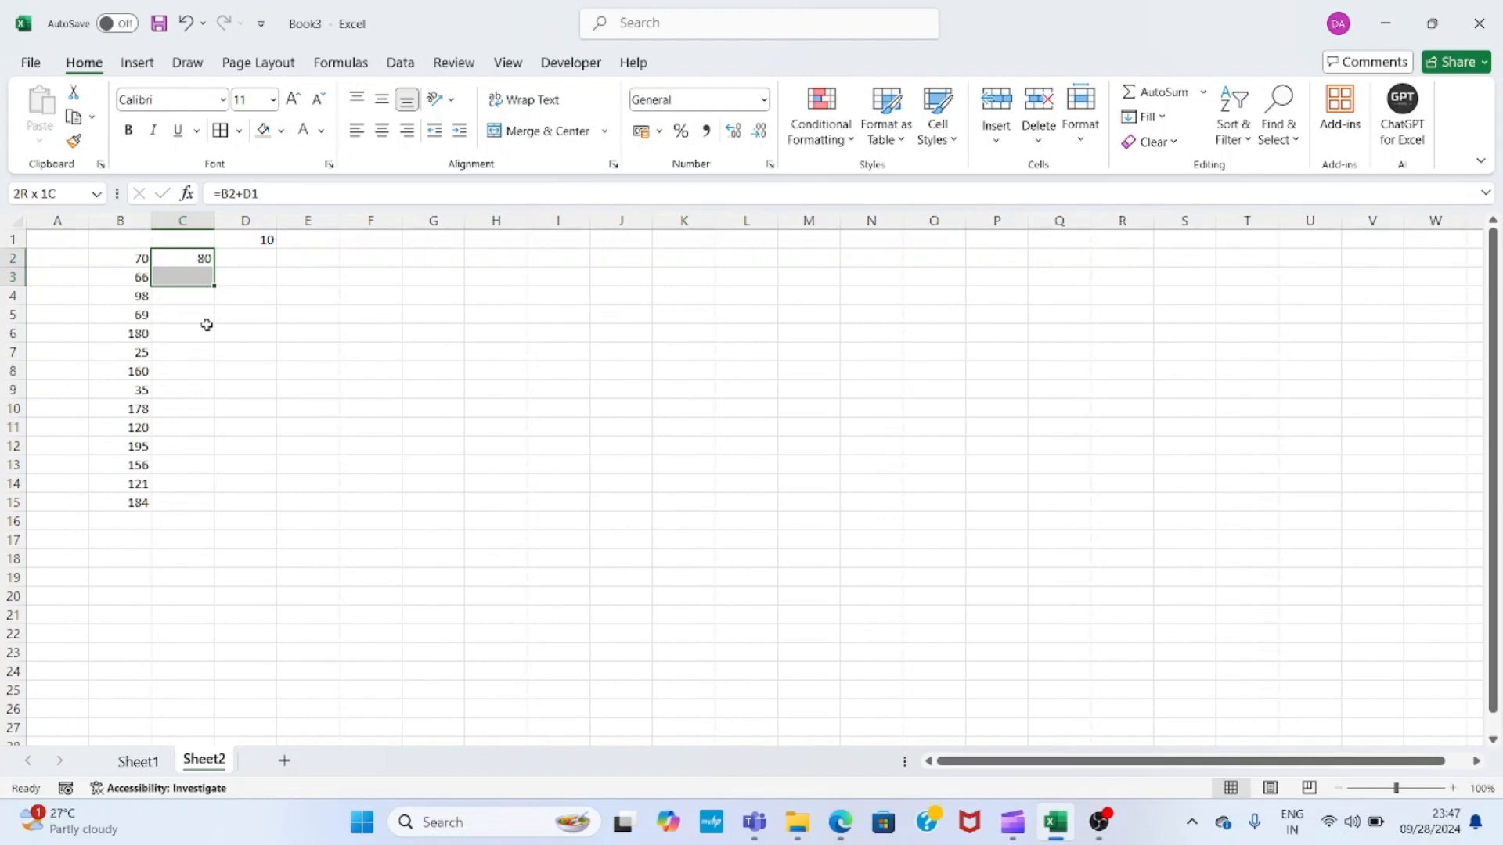
key("Up")
key("Down")
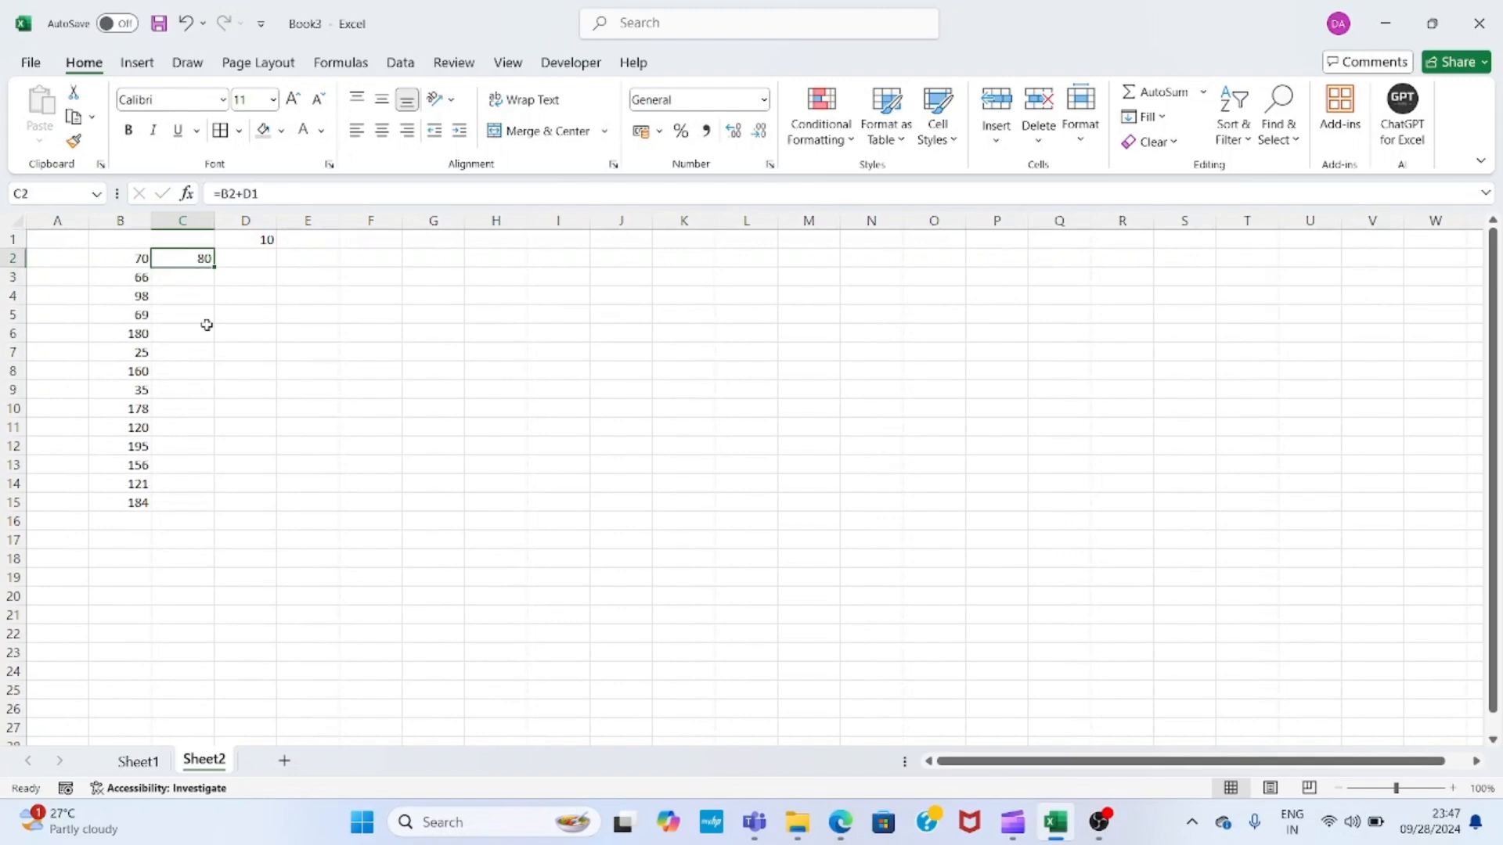
- Copy D1 and add its value to every number in B2:B15 using the Paste Special Add operation
key("Left")
key("ctrl+shift+Down")
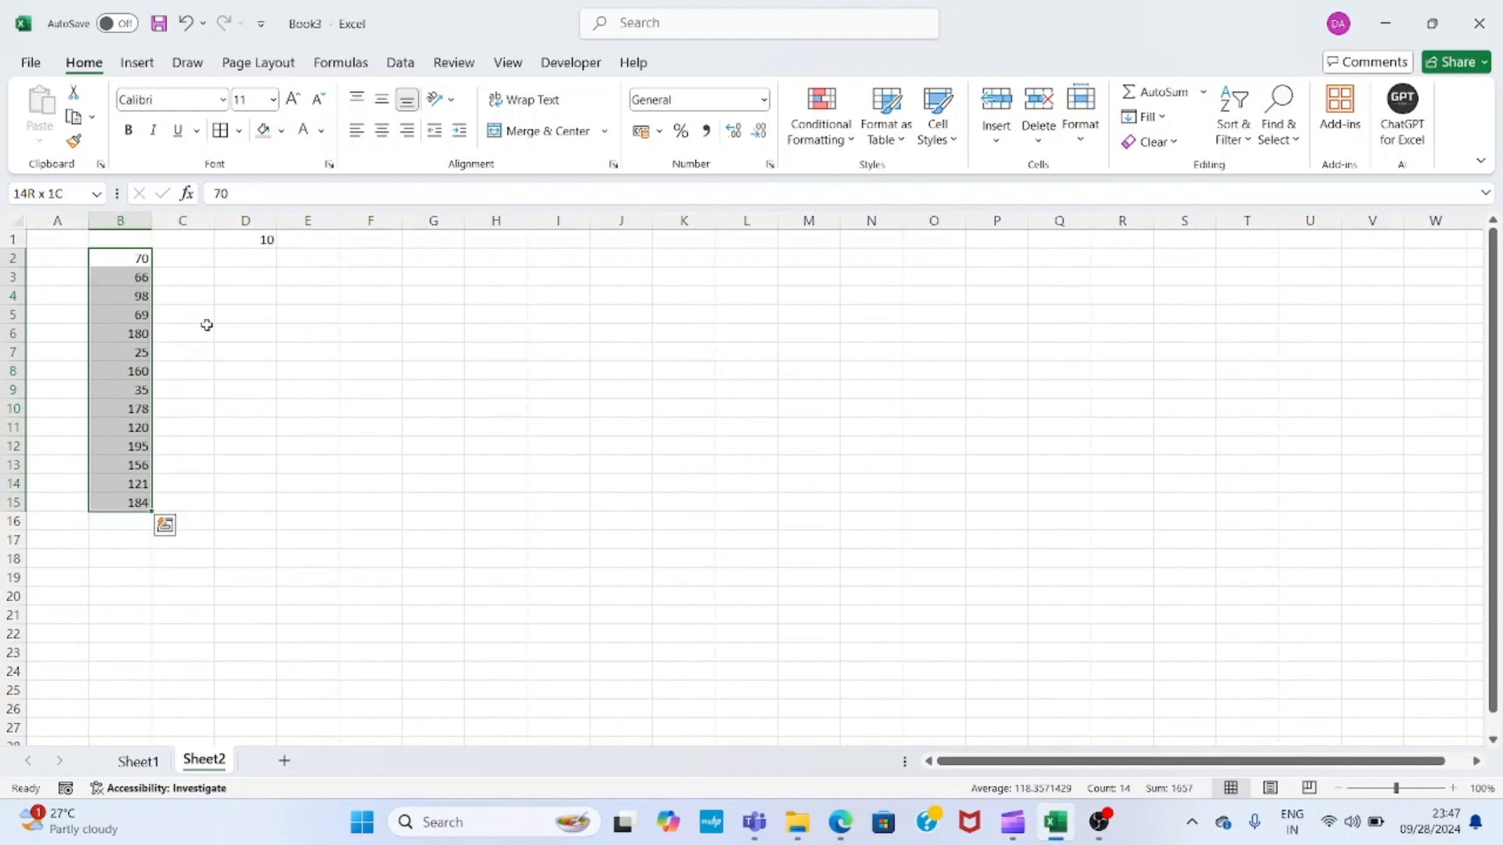
key("Up")
key("Right")
key("Right")
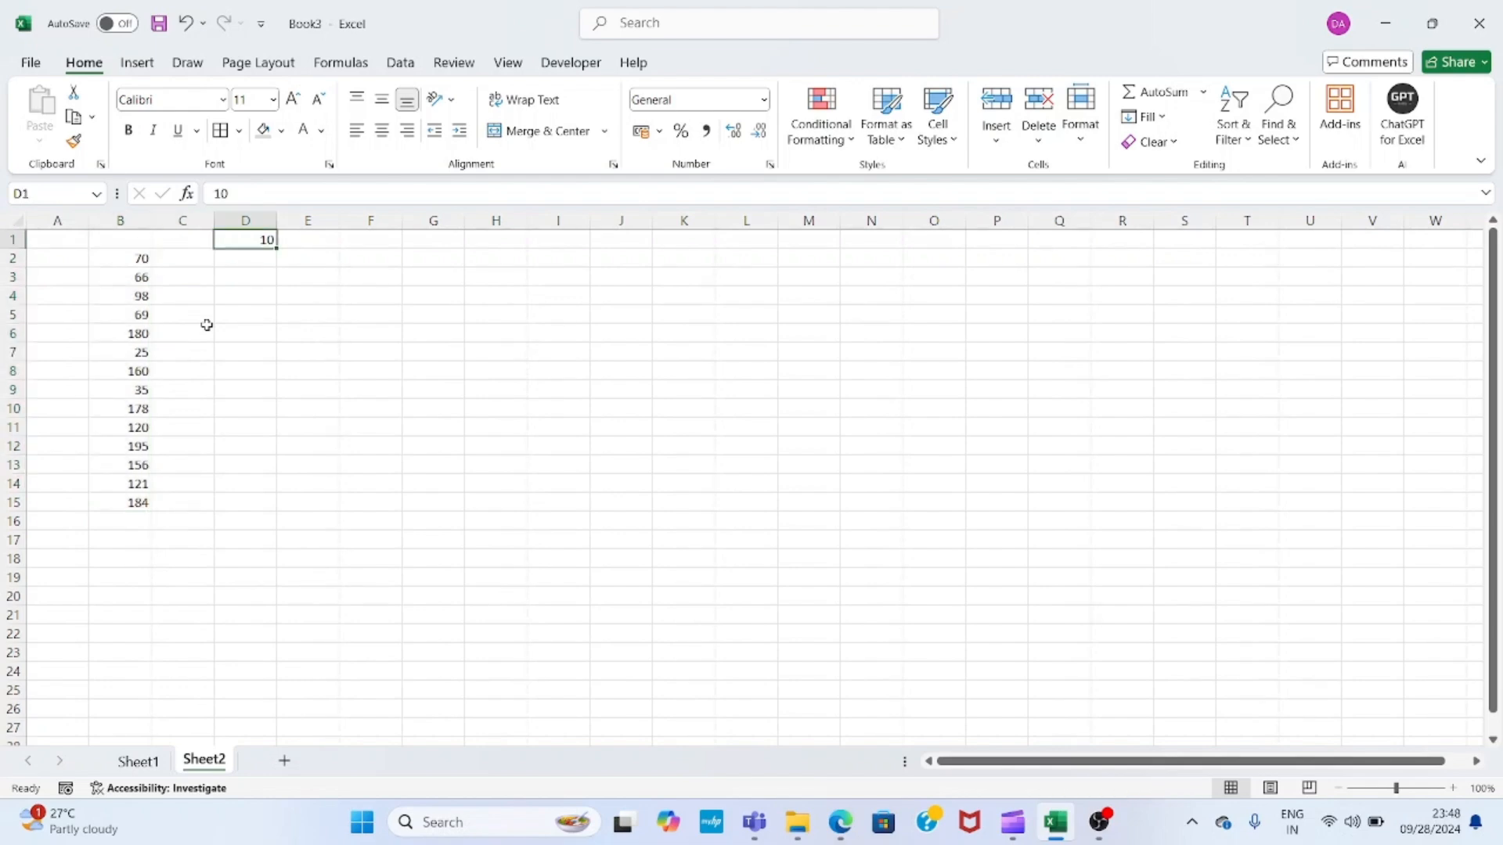
key("ctrl+c")
key("Left")
key("Left")
key("Down")
key("ctrl+shift+Down")
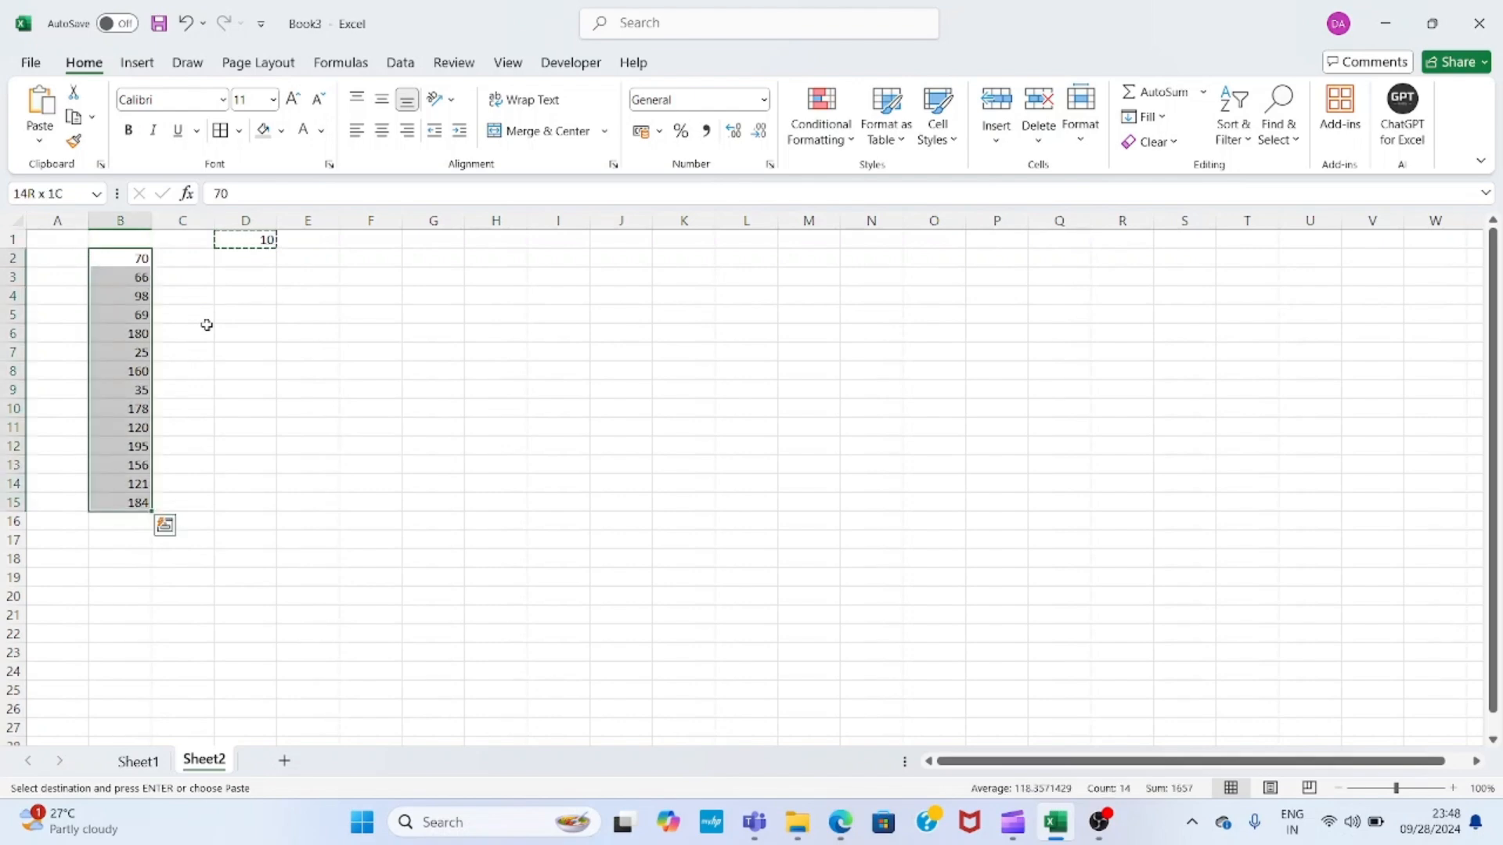
key("Right")
key("Up")
key("Right")
key("Left")
key("Left")
key("Down")
key("ctrl+shift+Down")
key("alt+e")
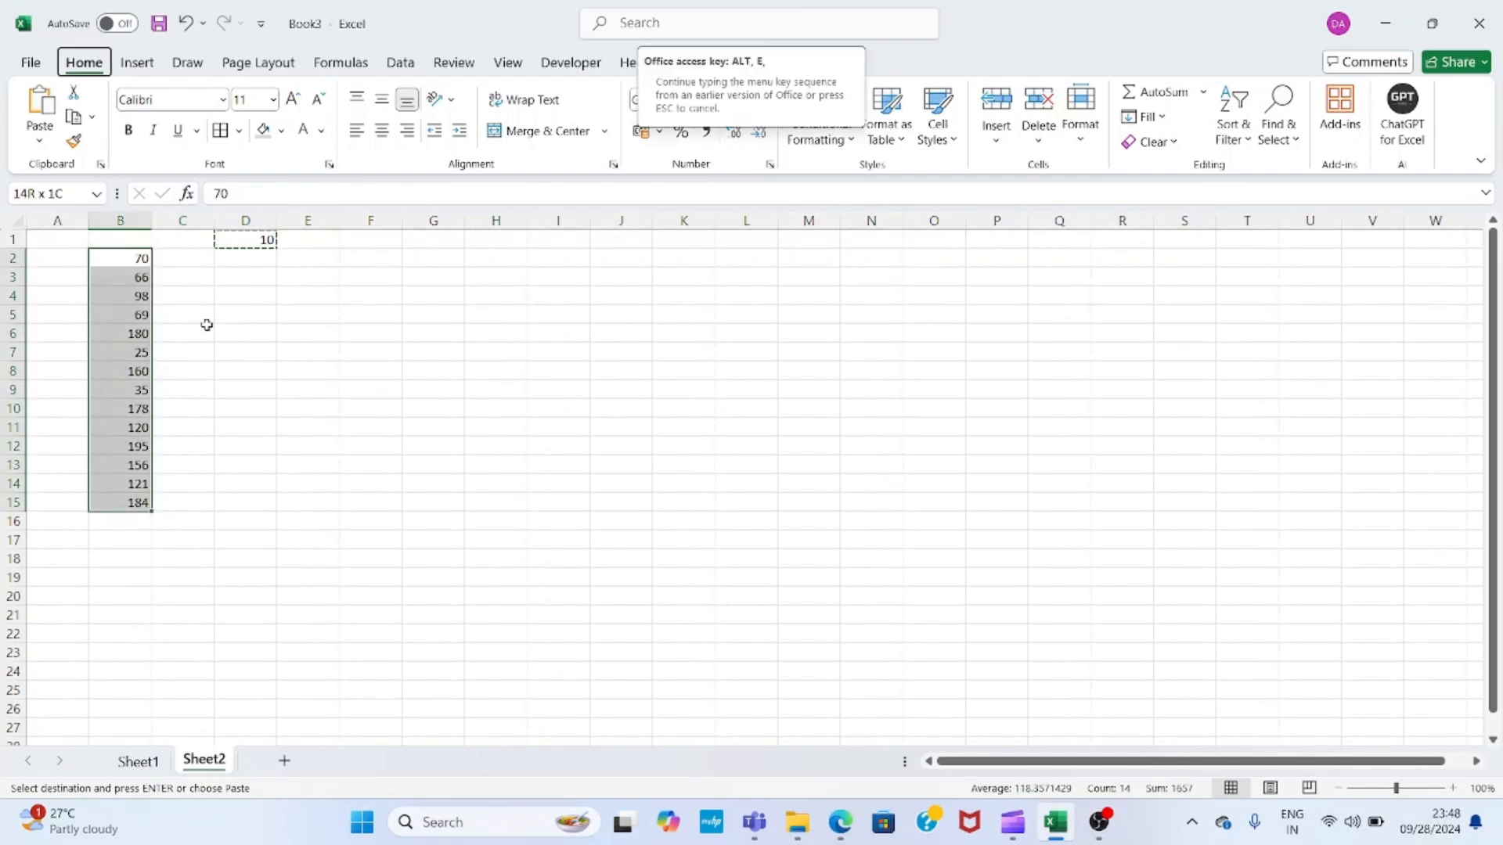
key("s")
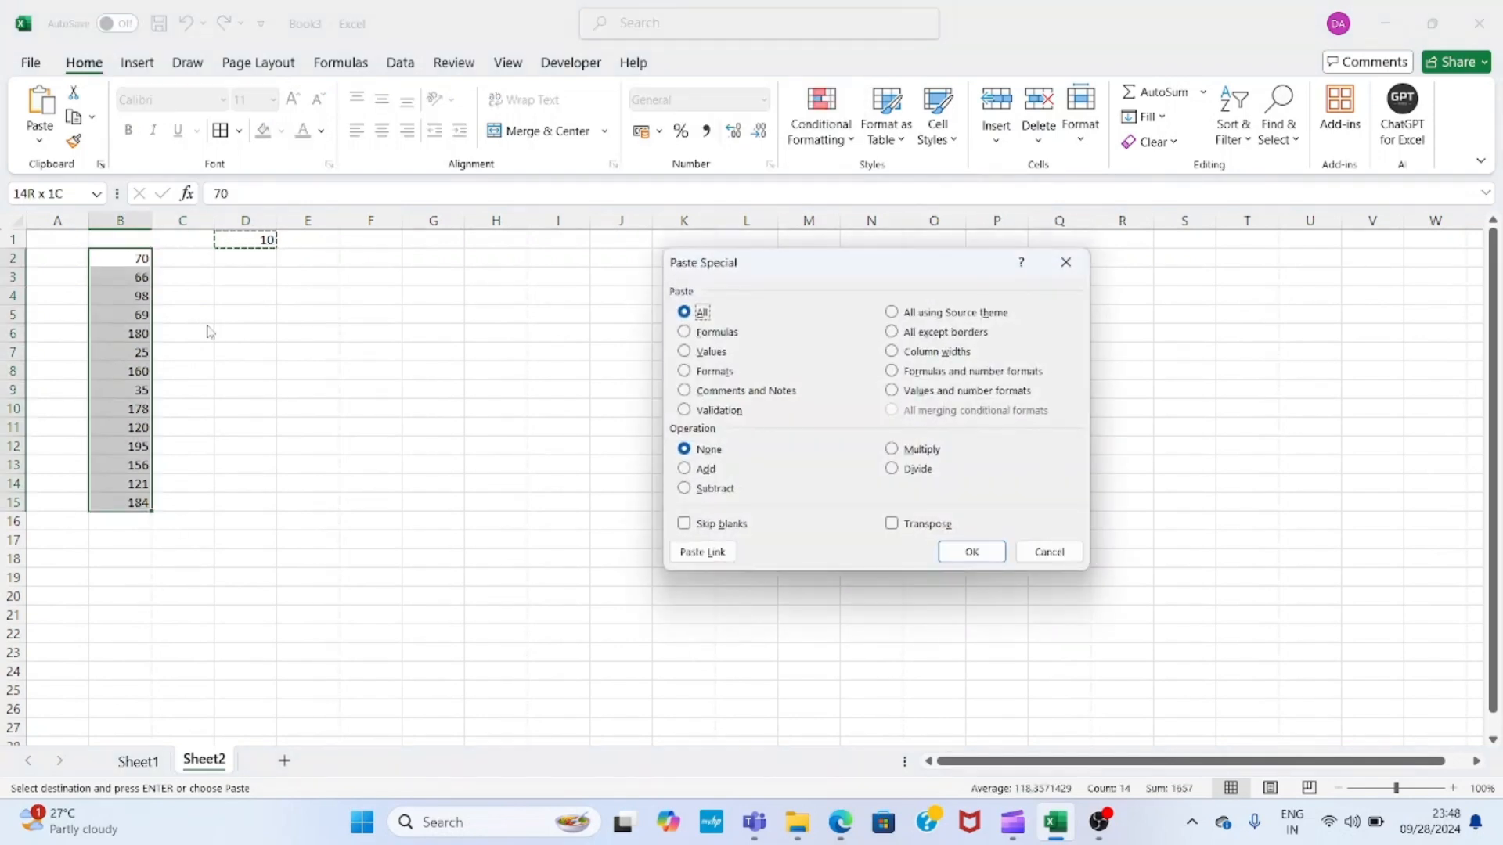
left_click(704, 470)
left_click(961, 552)
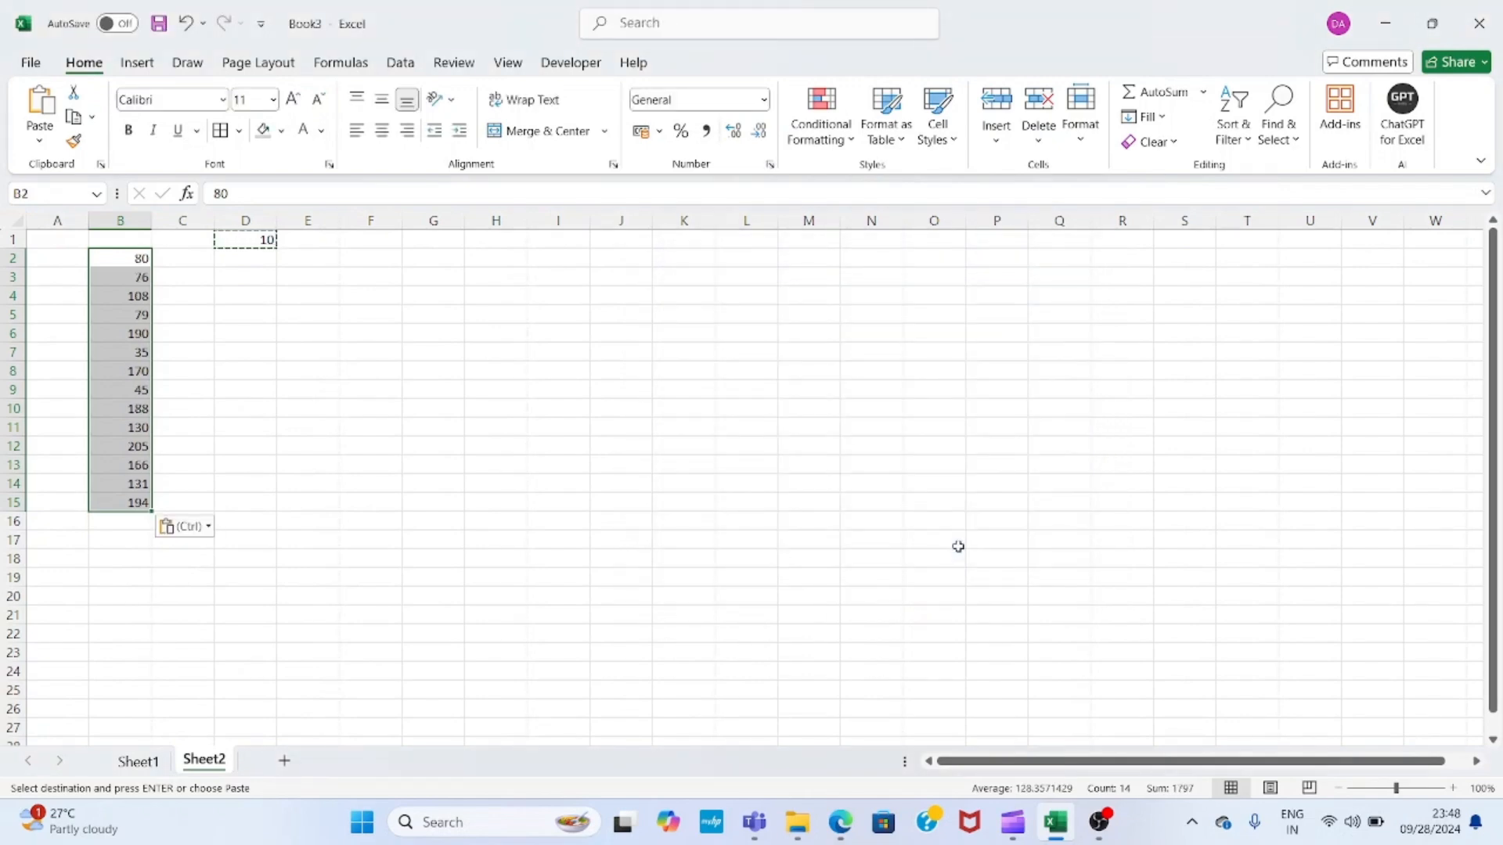
key("Left")
key("Right")
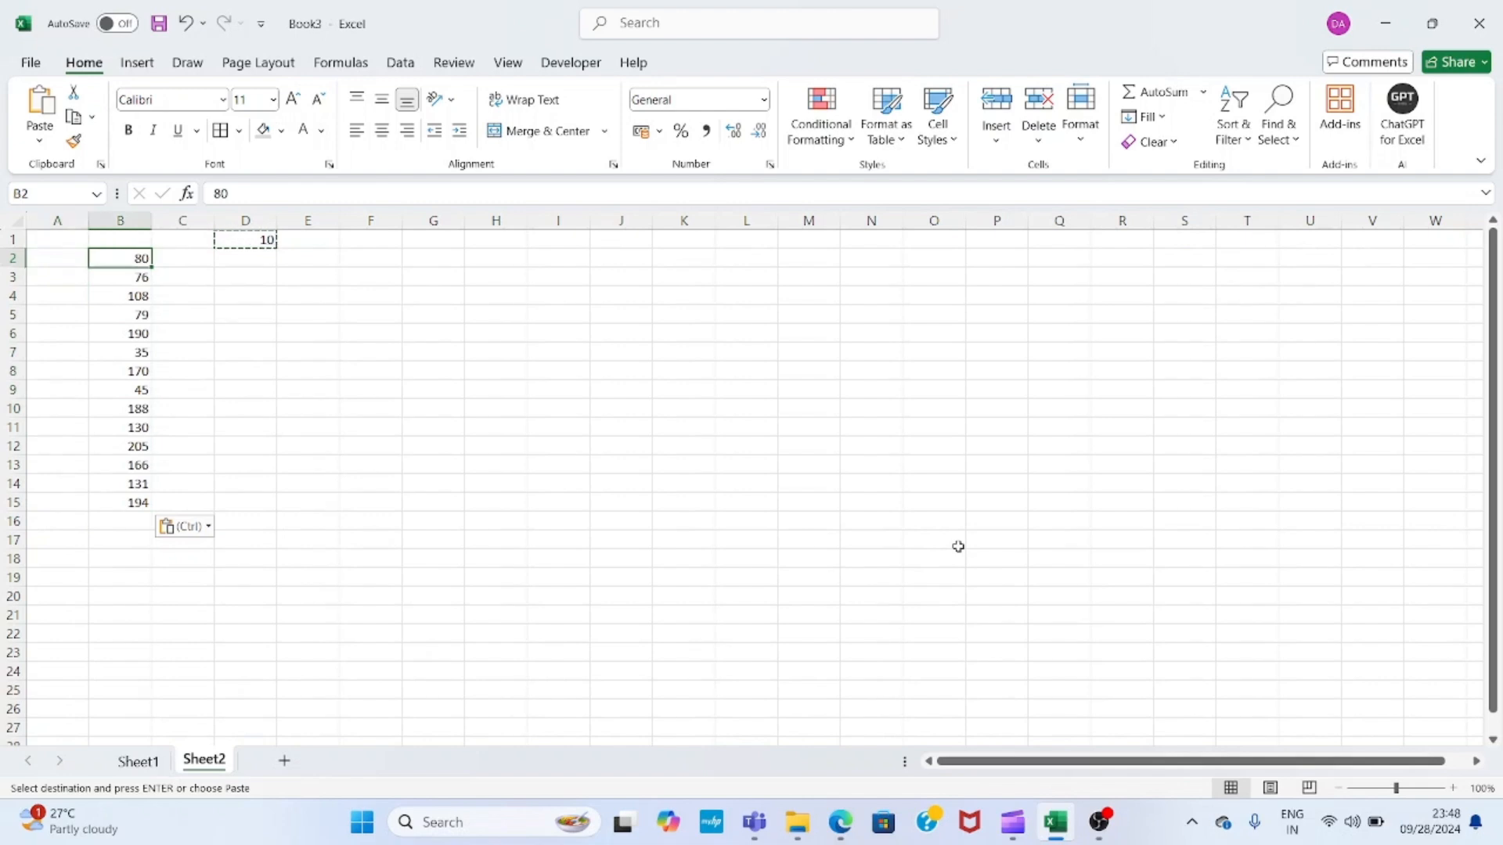
- Copy the numbers in B2:B15 and paste them into column E starting at E2
key("ctrl+shift+Down")
key("ctrl+shift+Down")
key("ctrl+shift+Up")
key("ctrl+Up")
key("Down")
key("shift+Down")
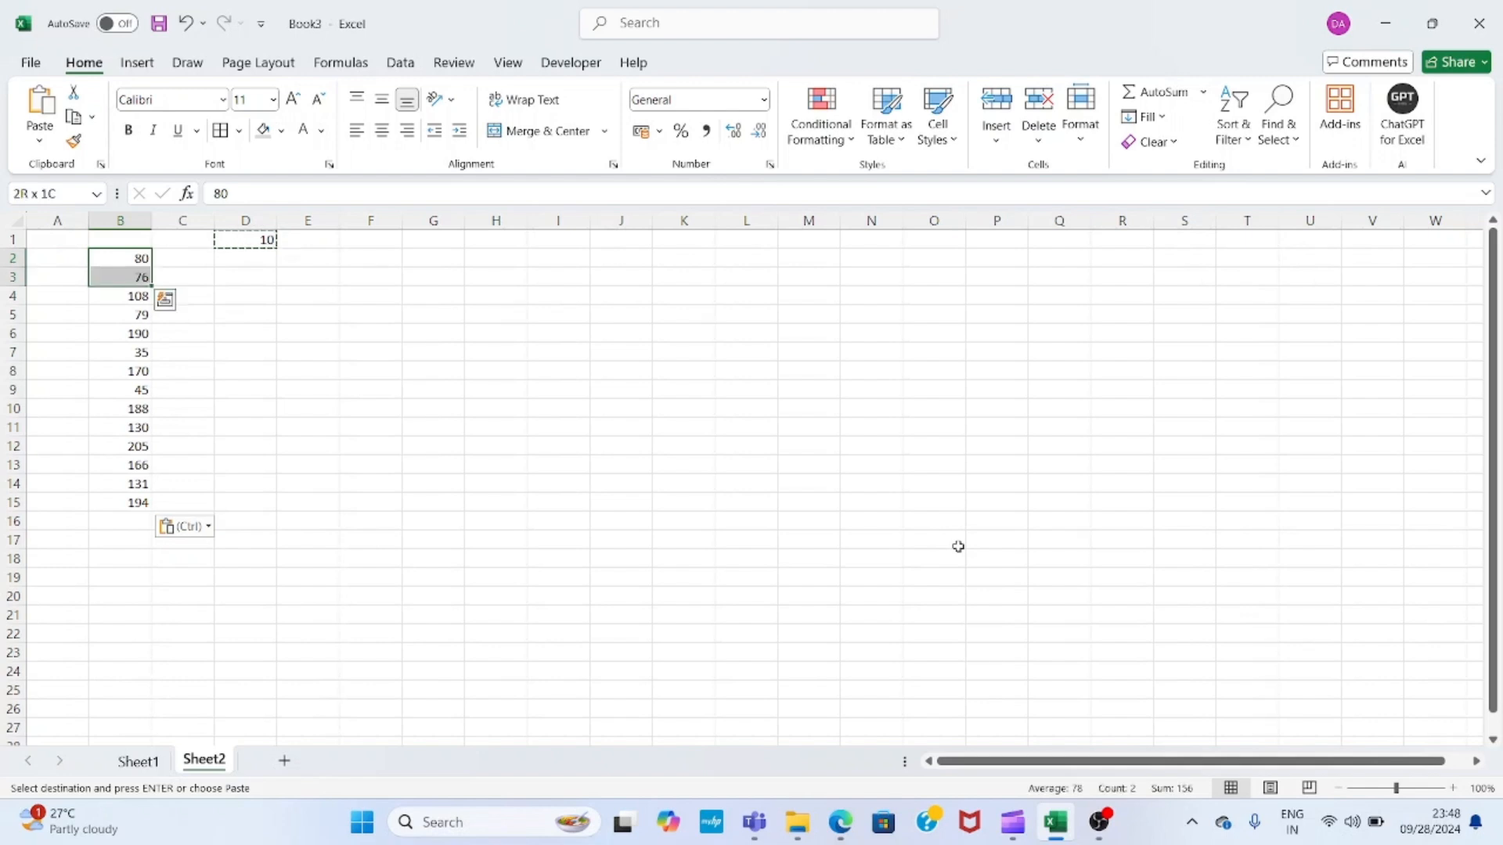
key("ctrl+shift+Down")
key("ctrl+c")
key("Right")
key("Right")
key("Right")
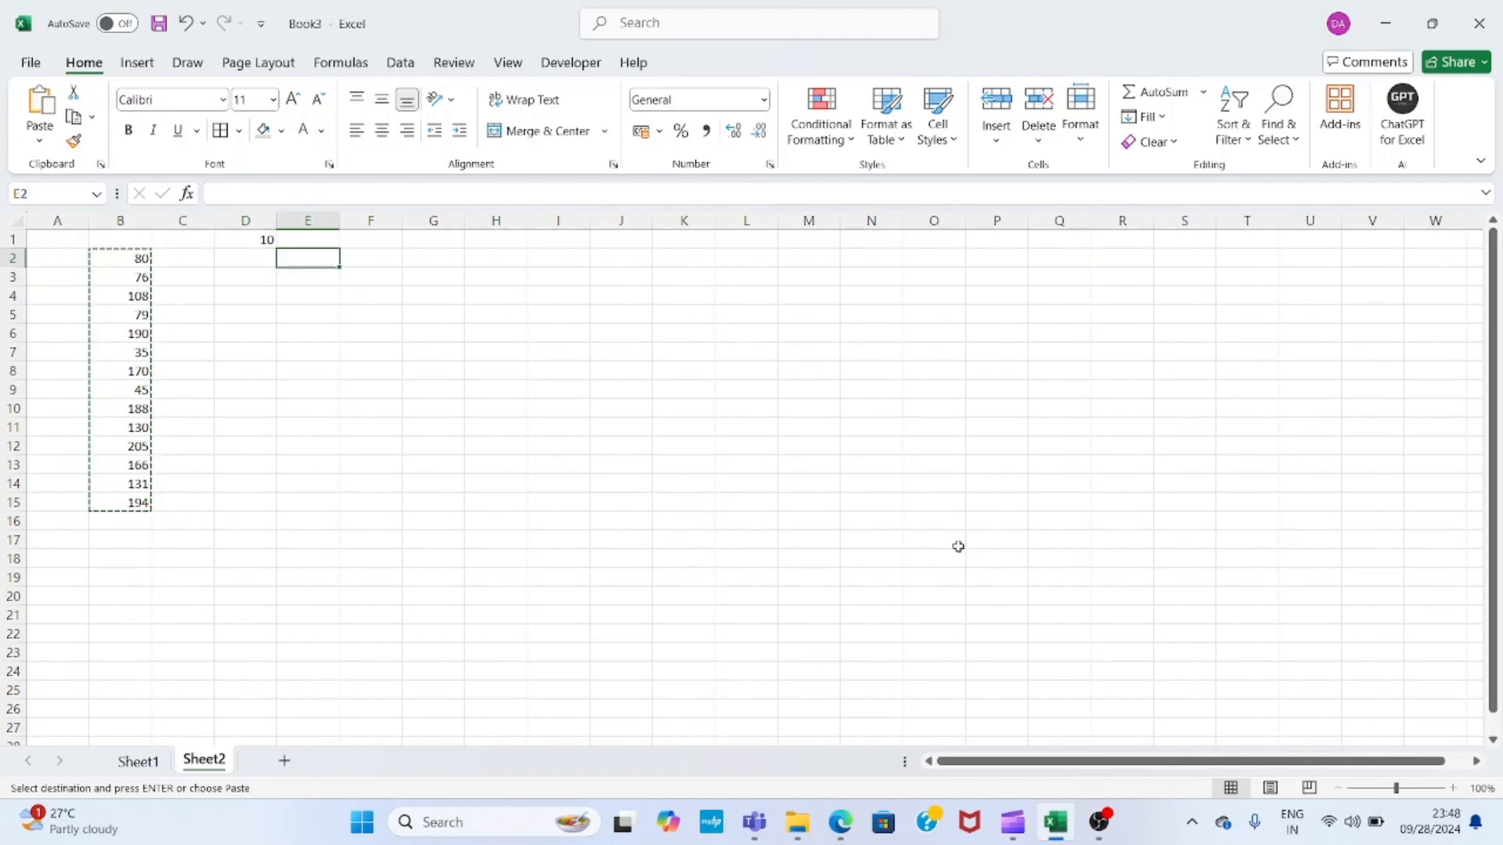
key("ctrl+v")
key("Up")
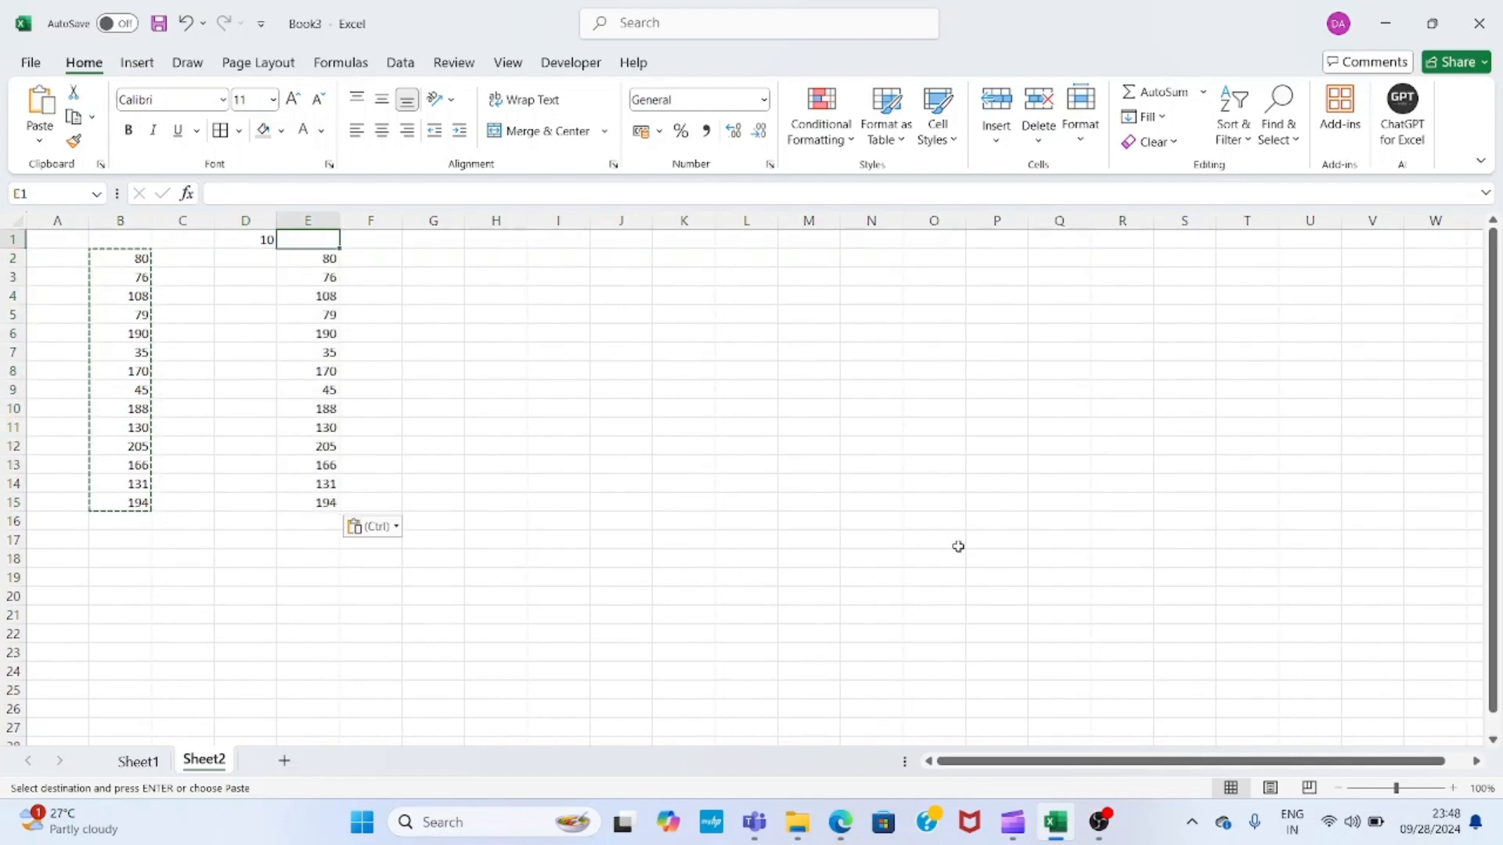
type("2")
key("ctrl+Return")
key("Delete")
- Enter 2 in cell G1
key("Right")
key("Right")
type("2")
key("Return")
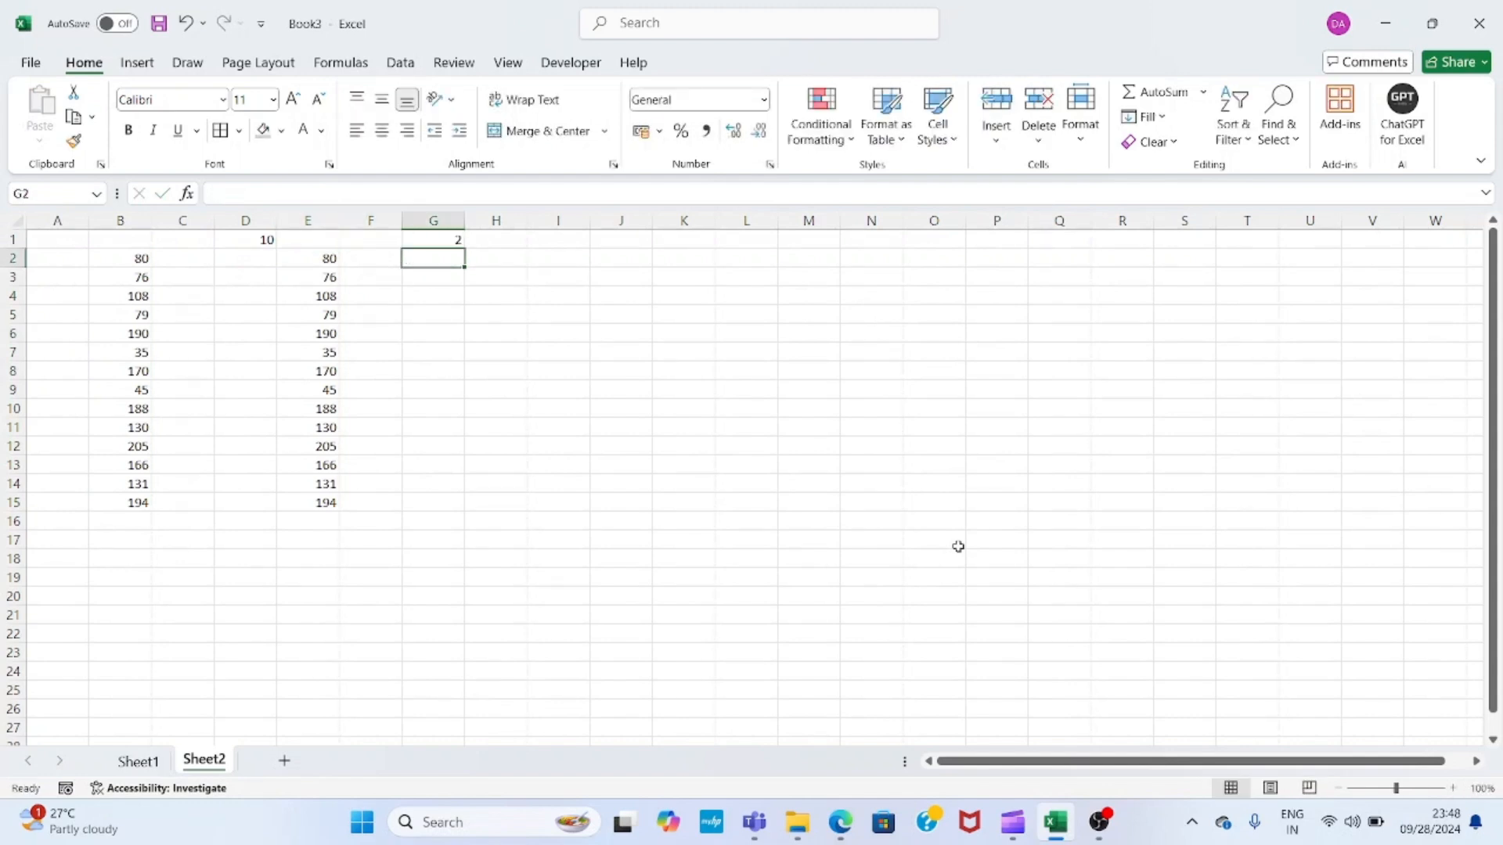
- Copy G1 and multiply the numbers in E2:E15 by it using the Paste Special Multiply operation
key("Up")
key("ctrl+c")
key("Left")
key("Left")
key("Down")
key("ctrl+shift+Down")
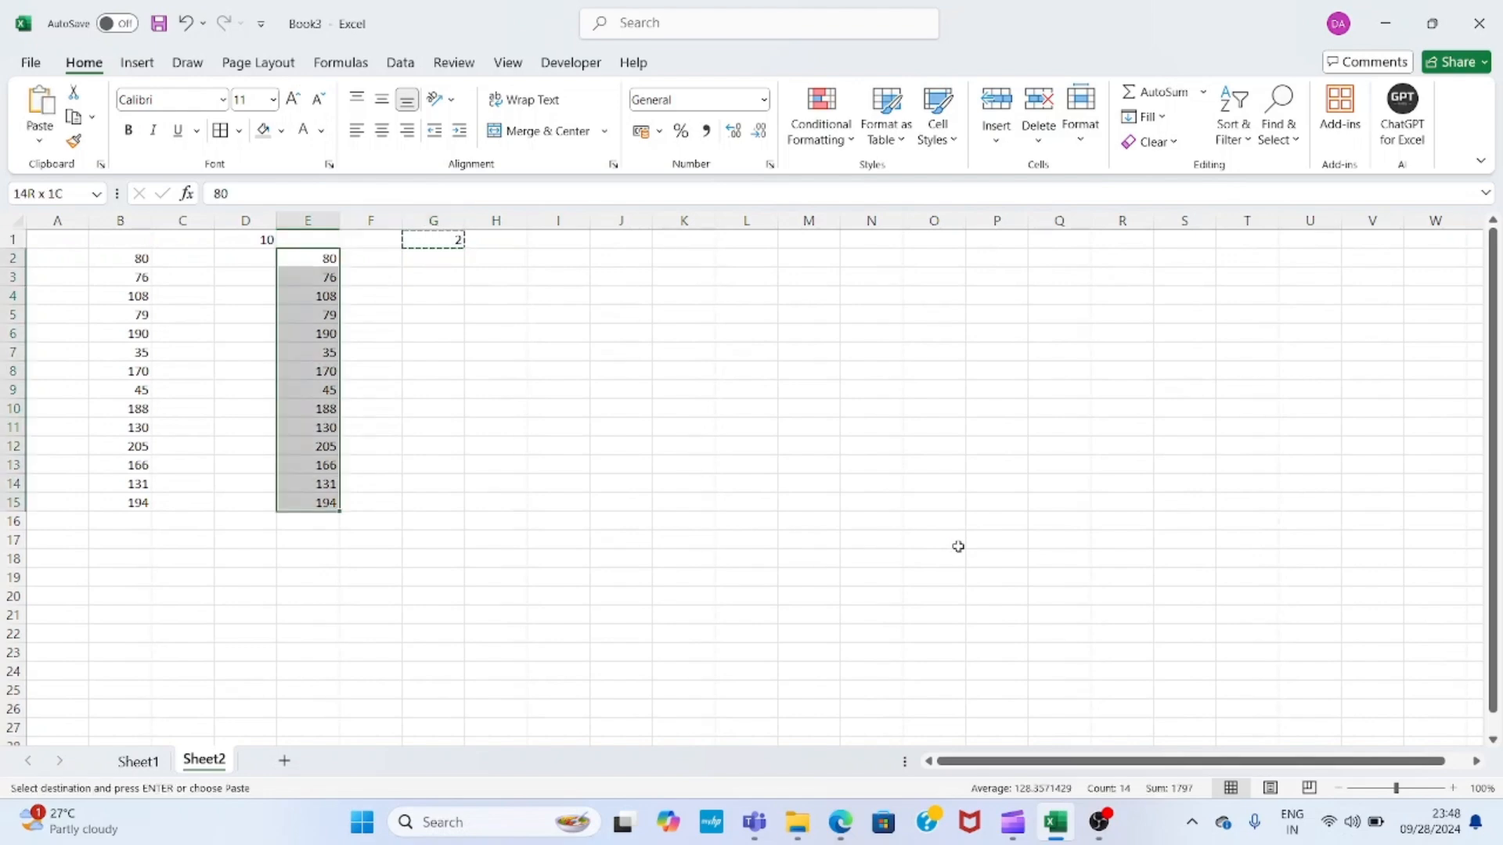
key("ctrl+alt+v")
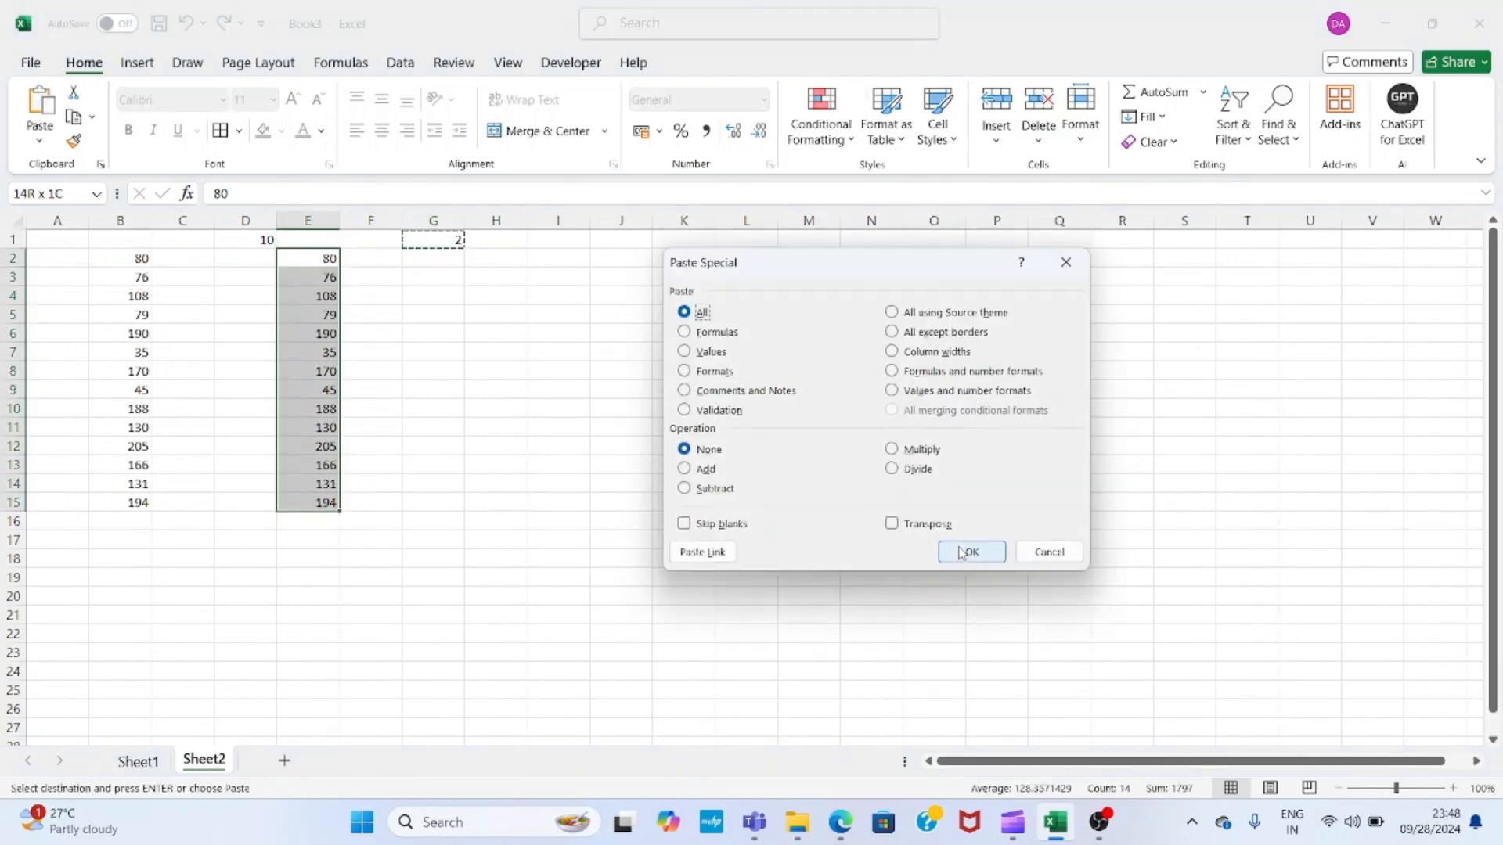
left_click(910, 450)
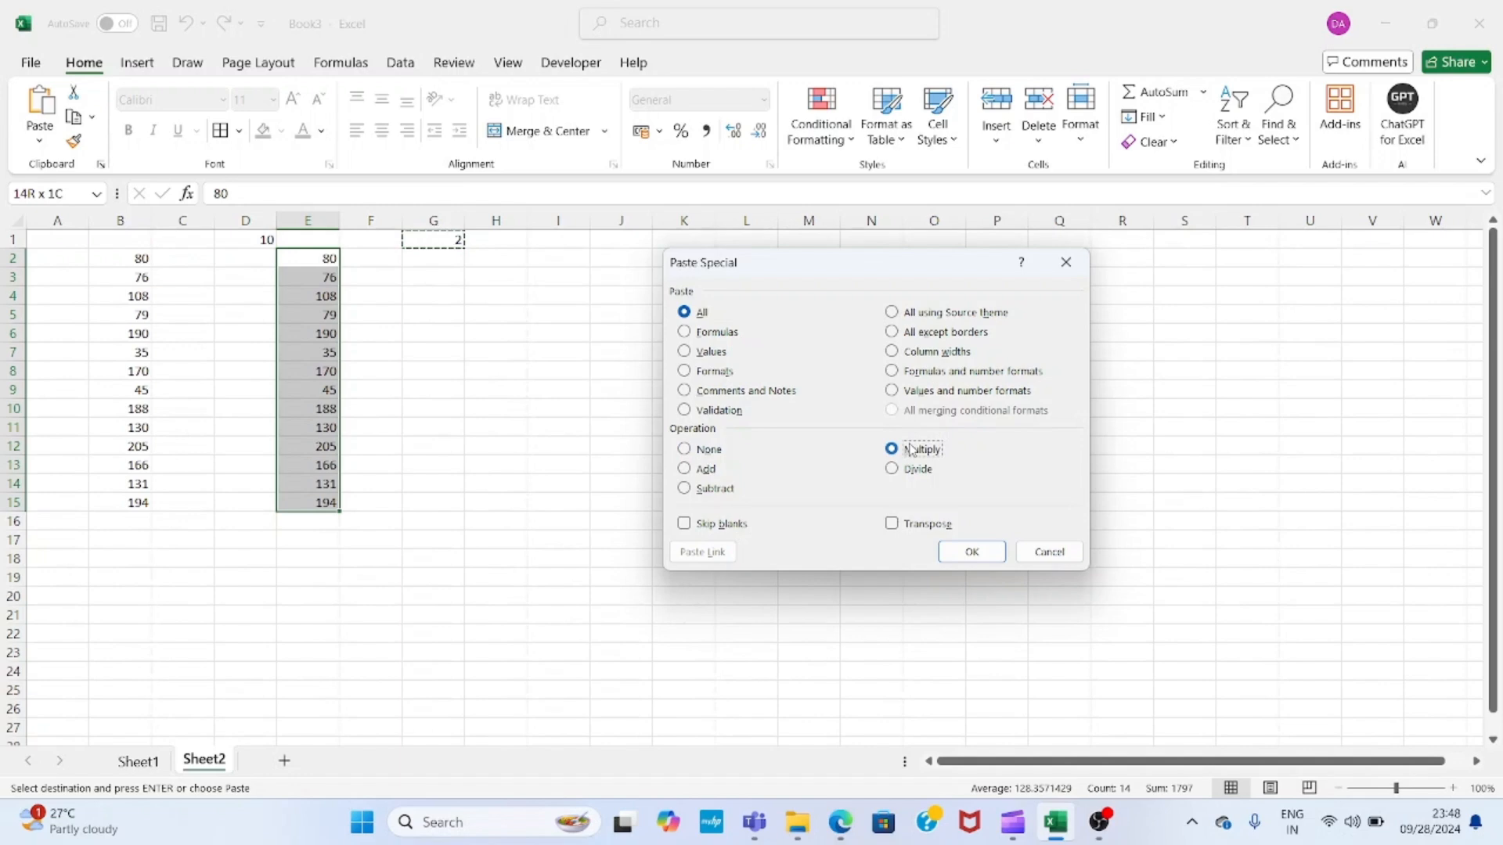
key("Return")
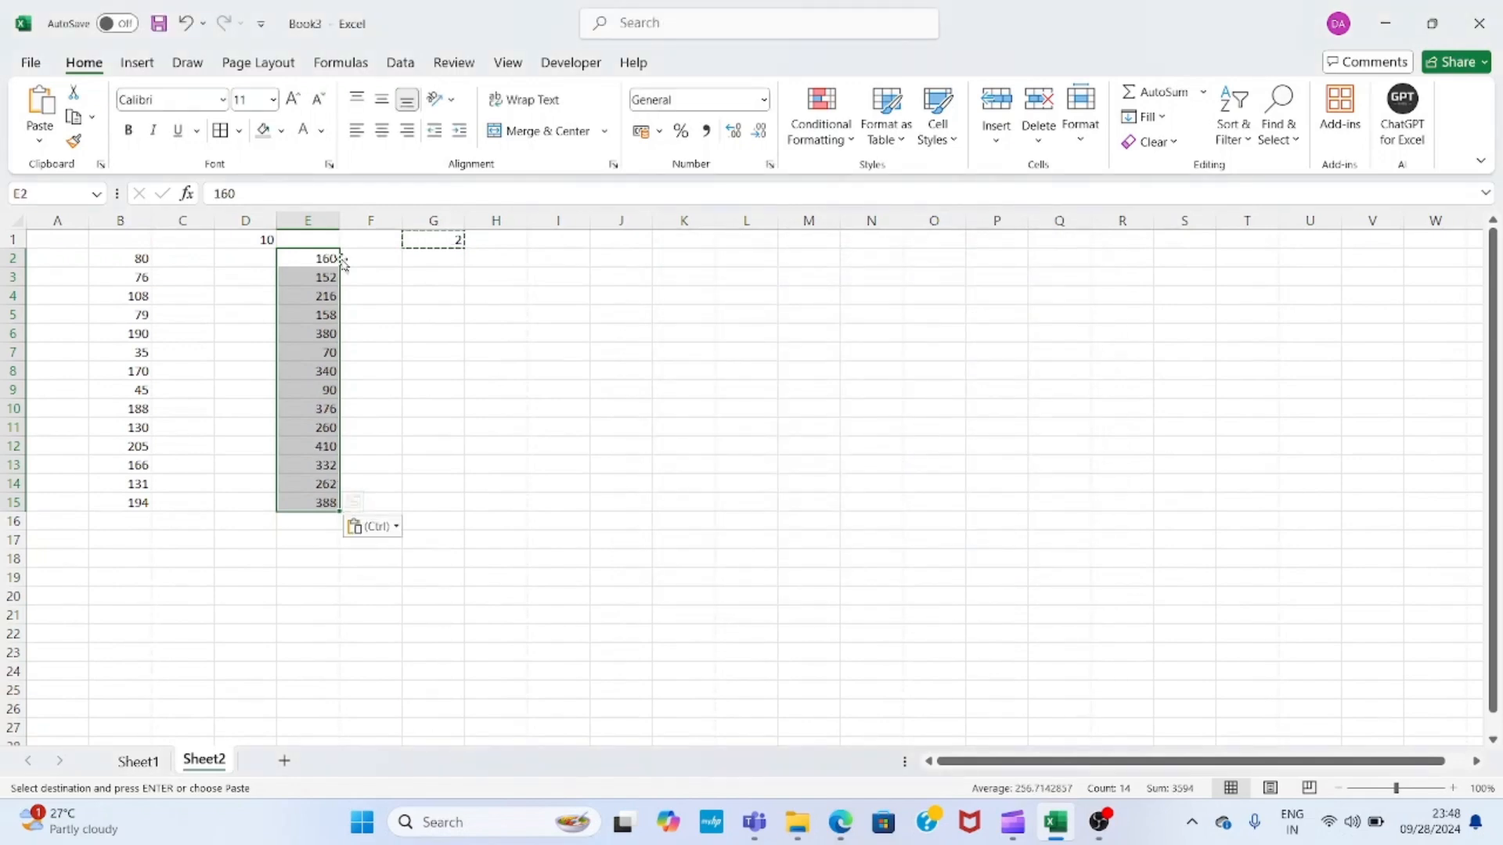
left_click(353, 339)
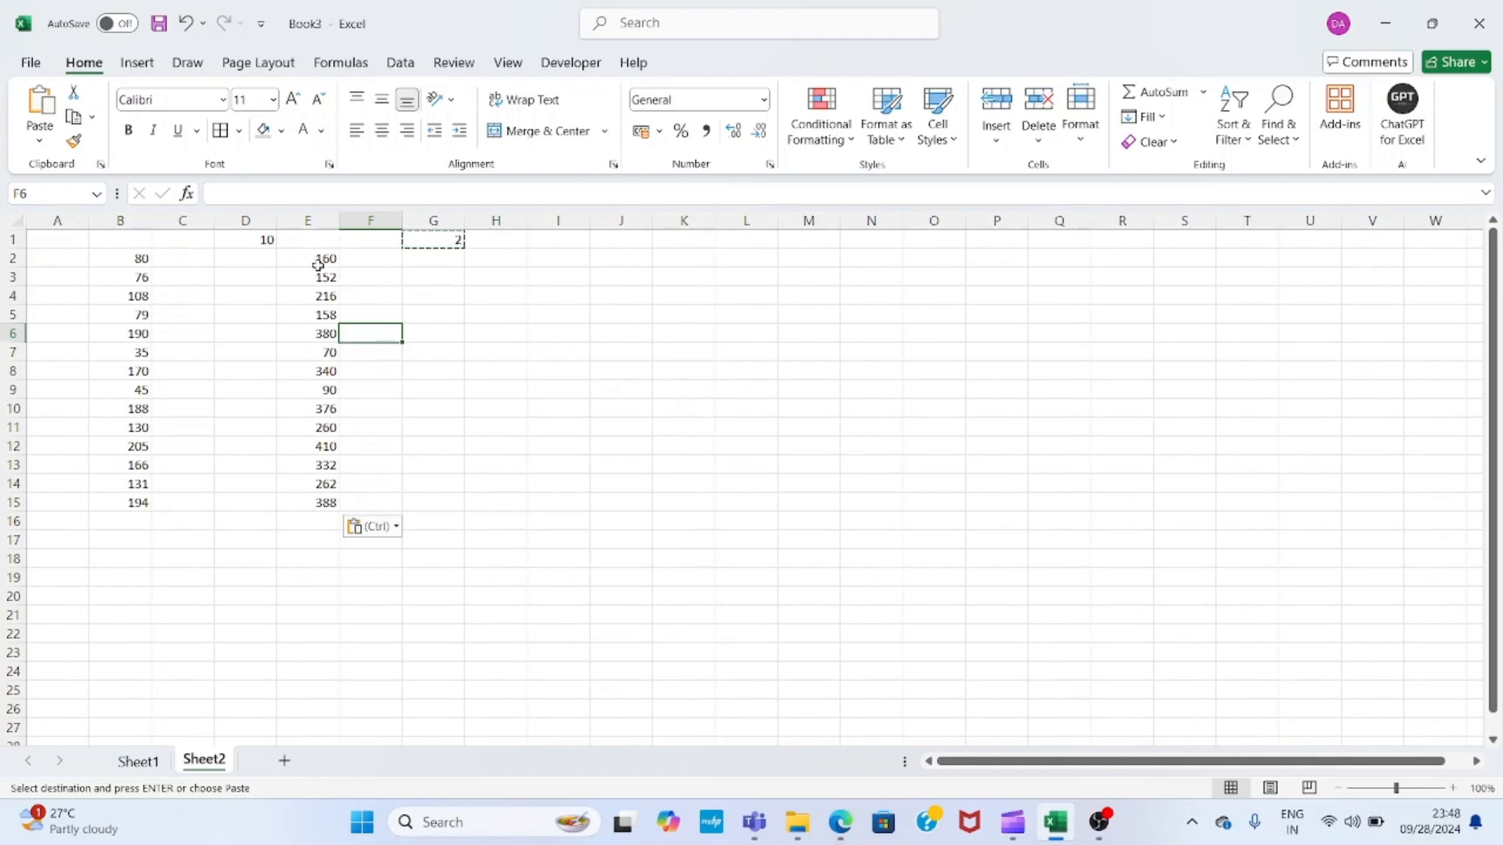
- Divide the numbers in E2:E15 by the copied G1 value using the Paste Special Divide operation, and end copy mode
left_click(439, 245)
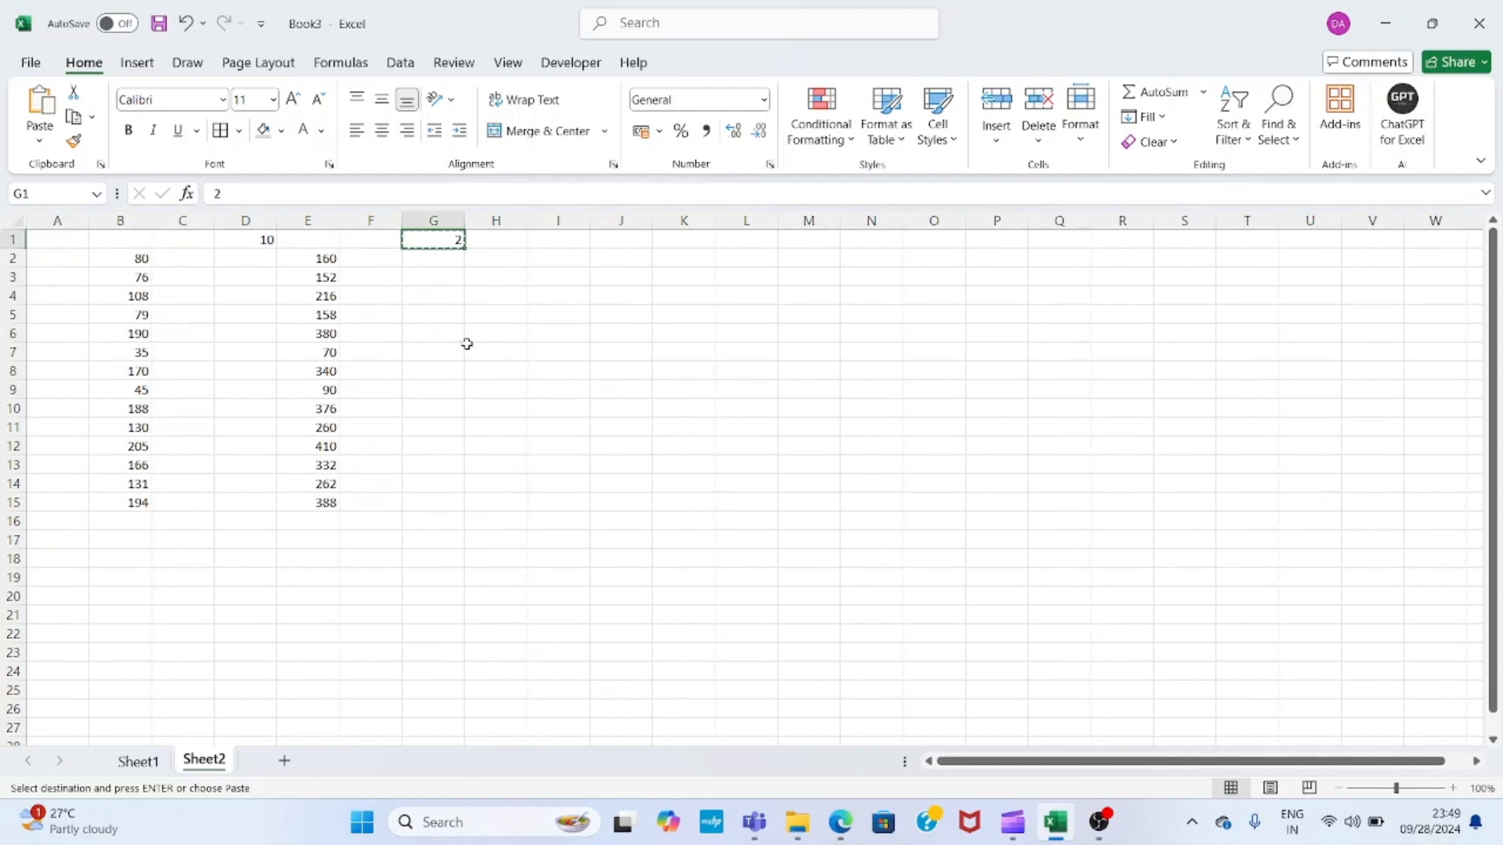
left_click(325, 259)
key("ctrl+shift+Down")
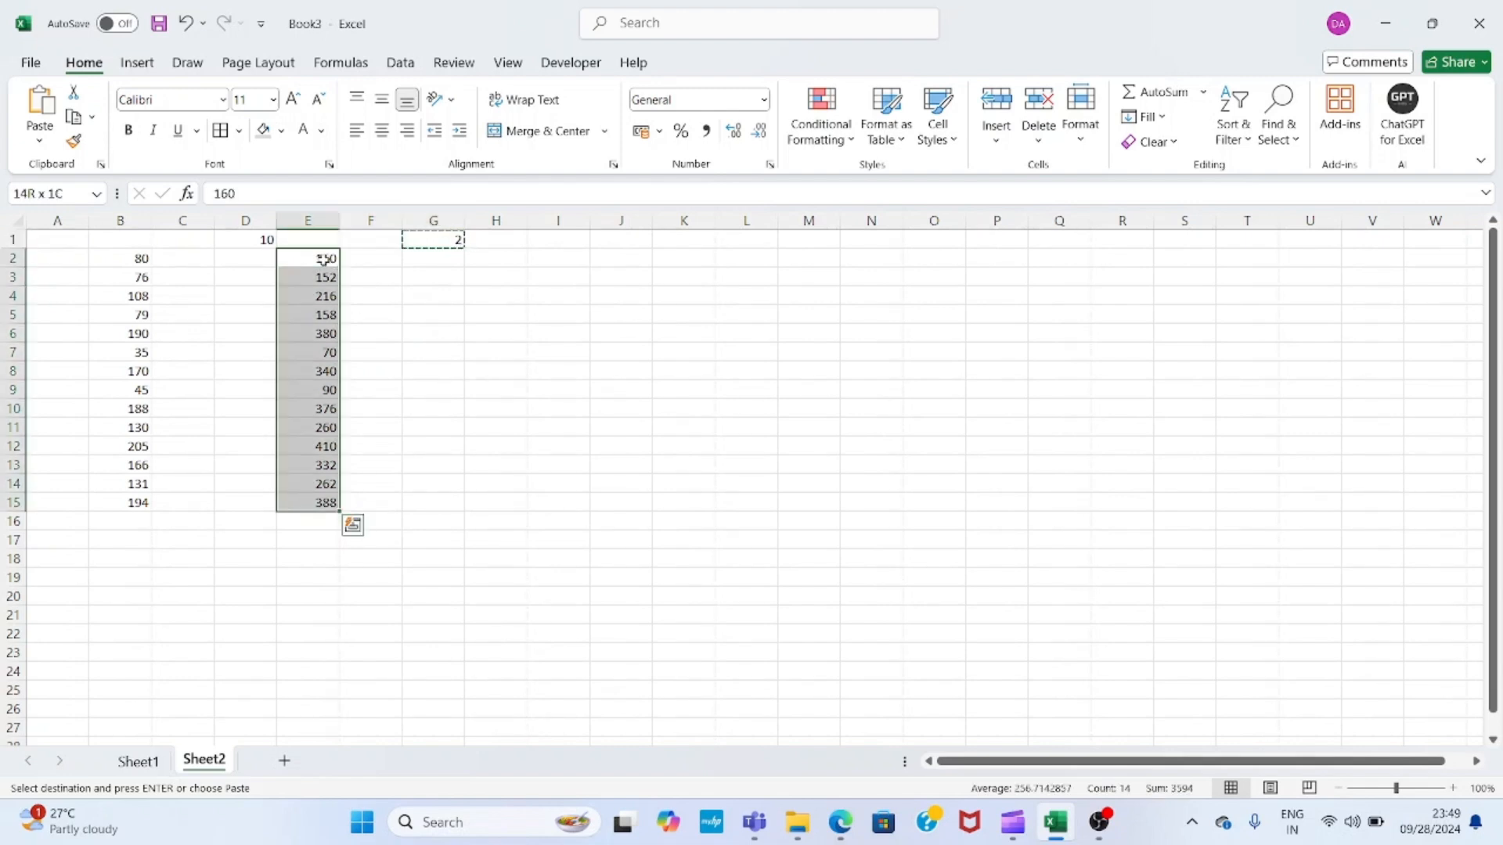
key("alt+e")
key("s")
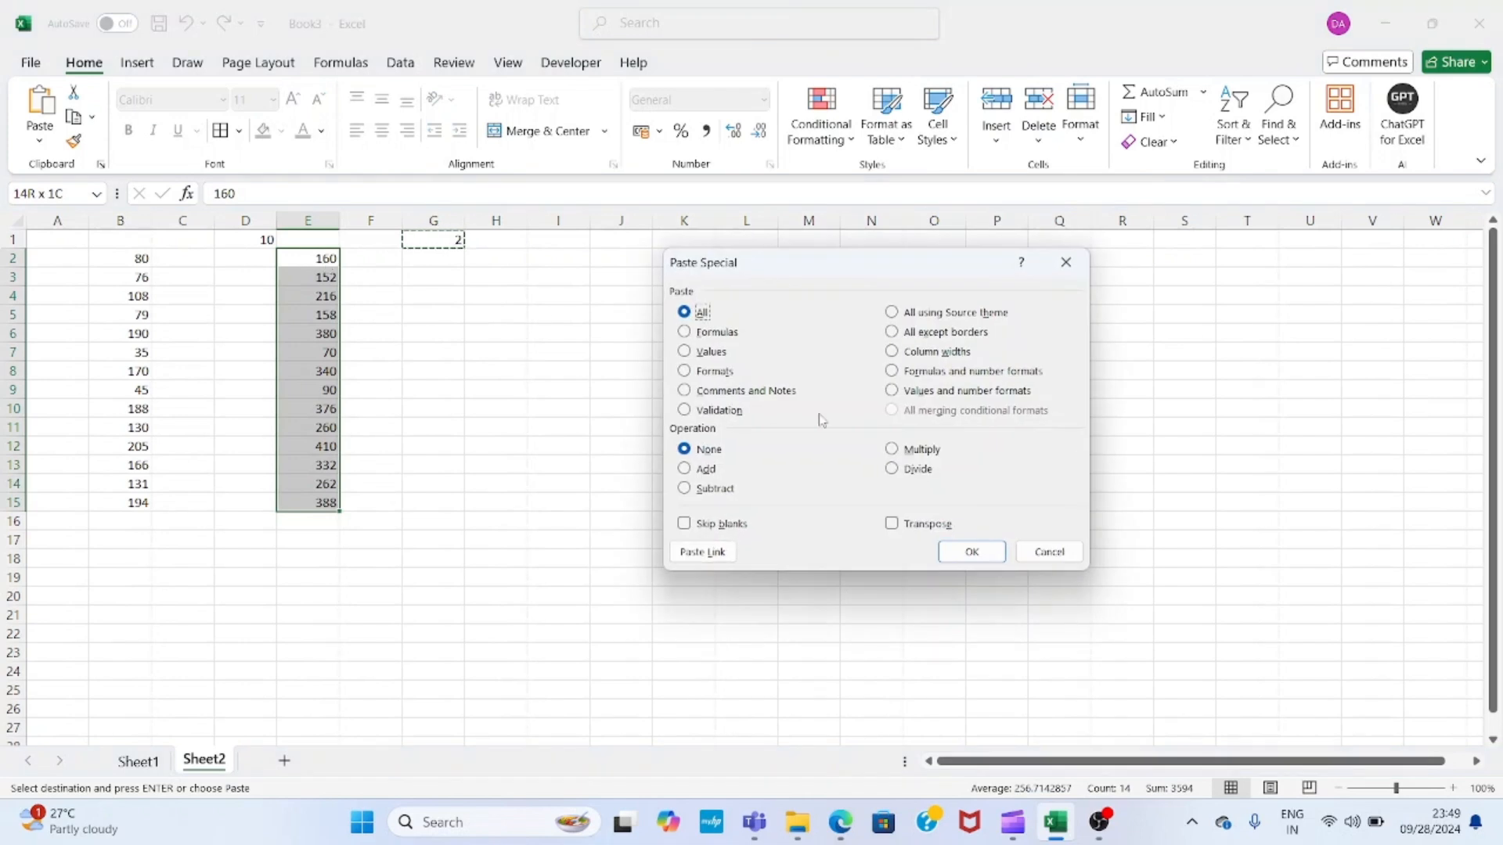
left_click(898, 471)
key("Return")
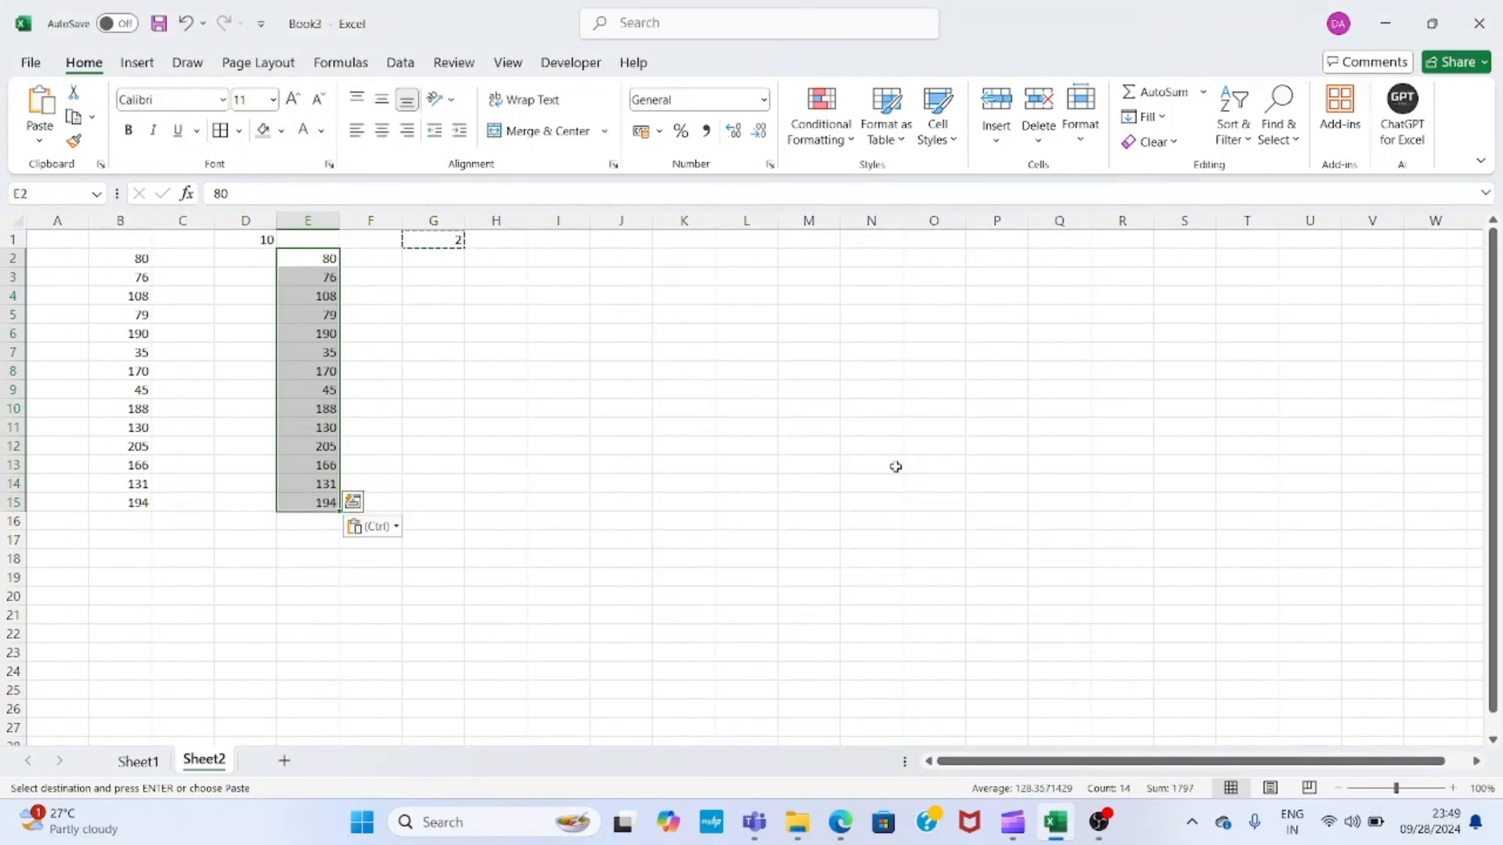
key("Escape")
key("Down")
key("Up")
key("Right")
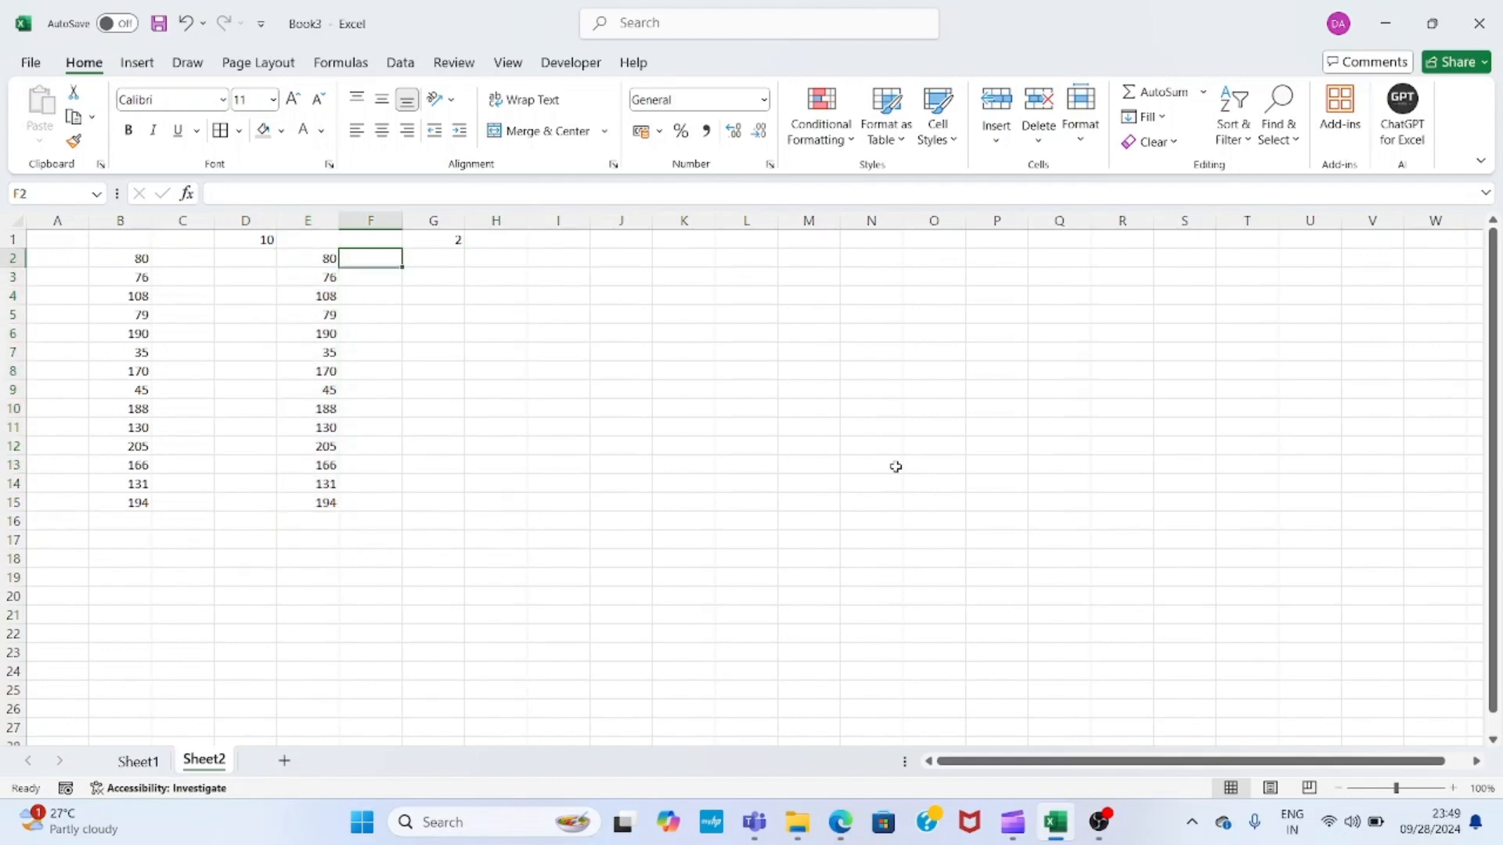
- Change the value in cell G1 to 5
key("Right")
key("Up")
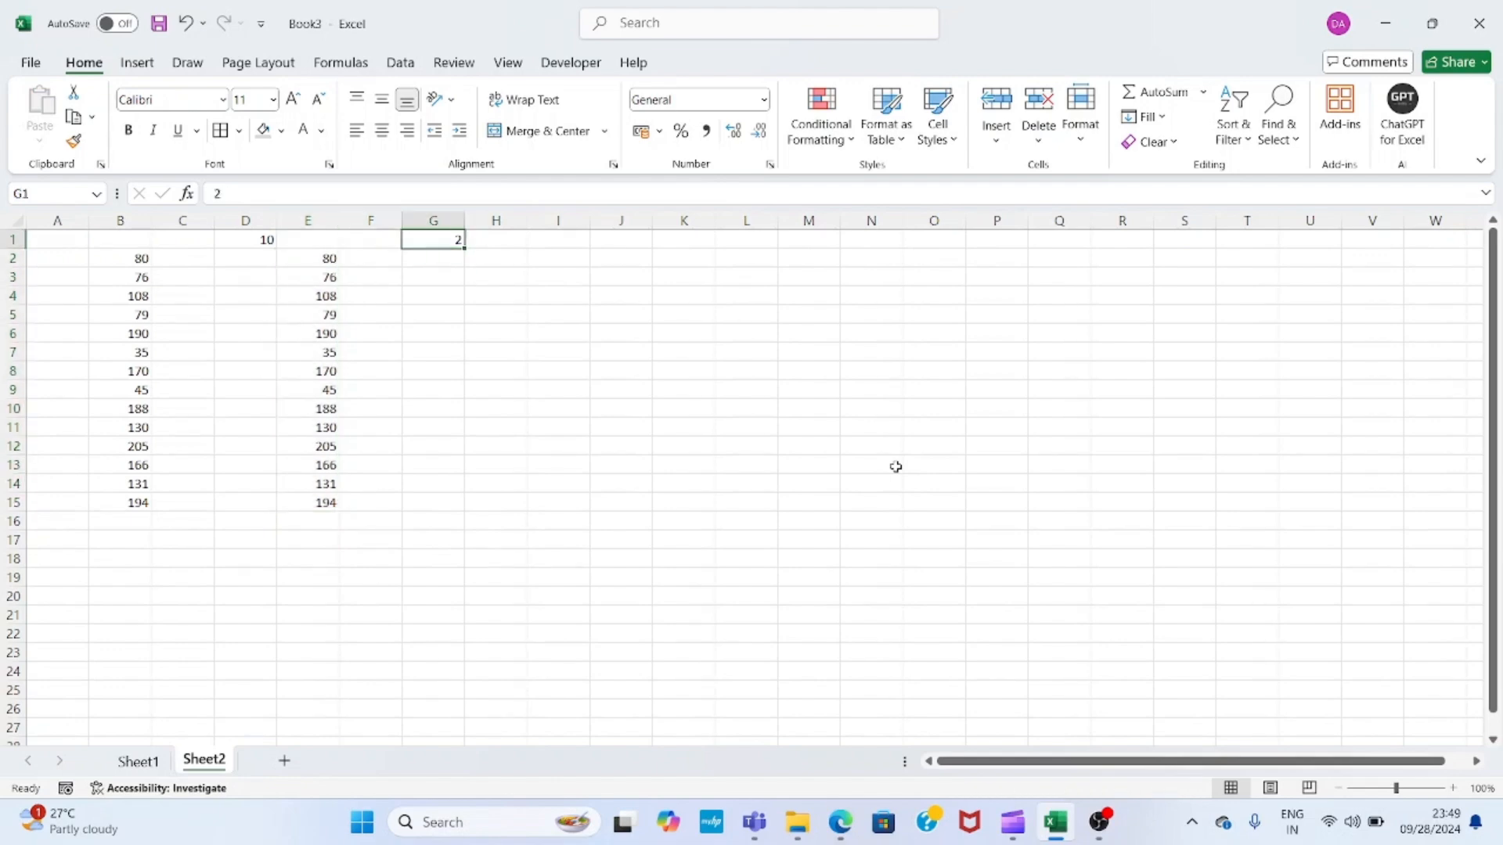
type("5")
key("Return")
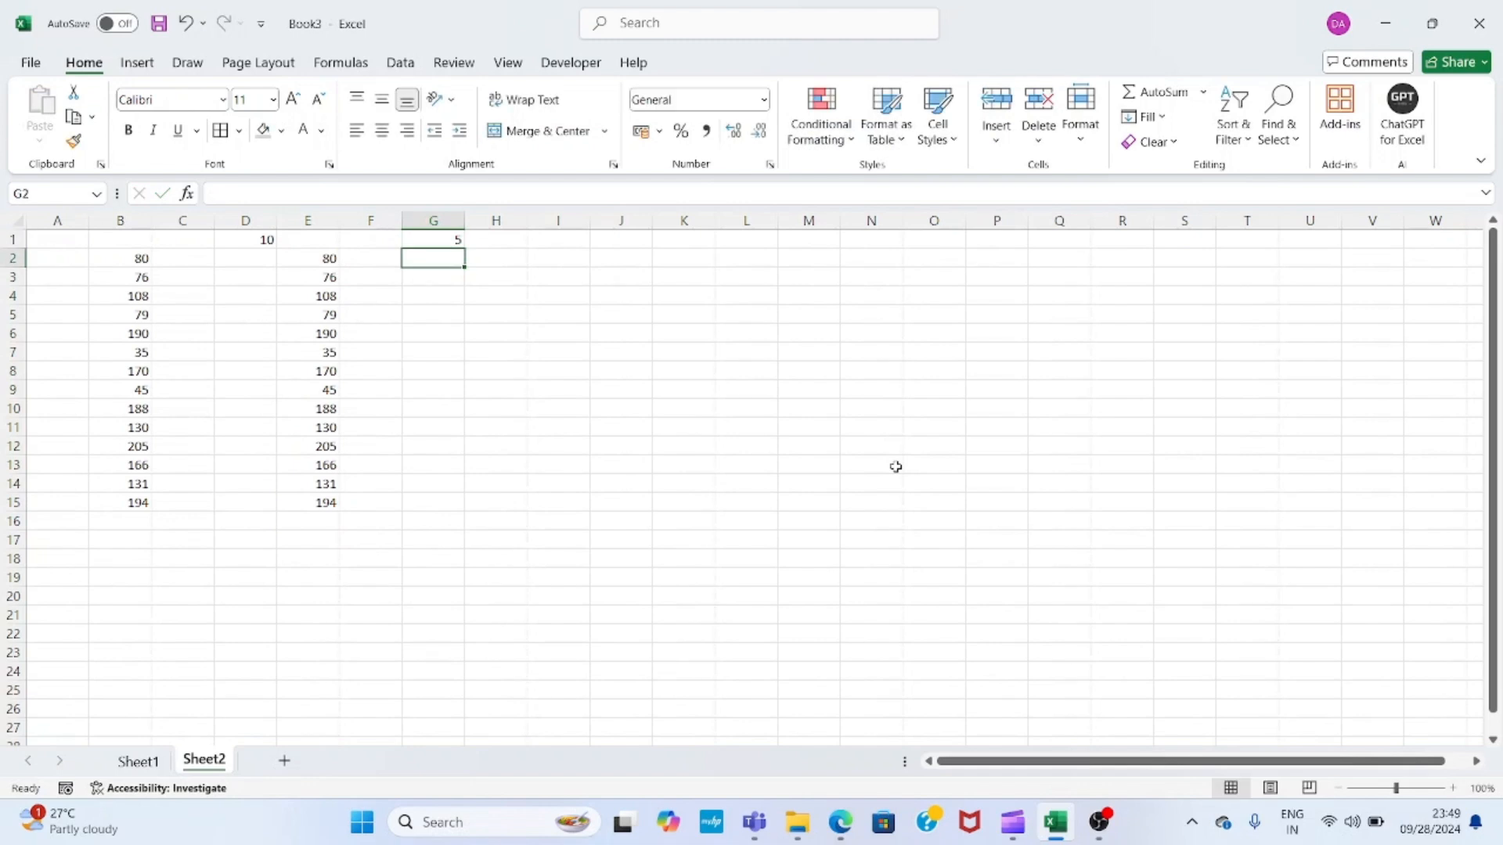
- Copy G1 and subtract it from the numbers in E2:E15 using the Paste Special Subtract operation
key("Up")
key("ctrl+c")
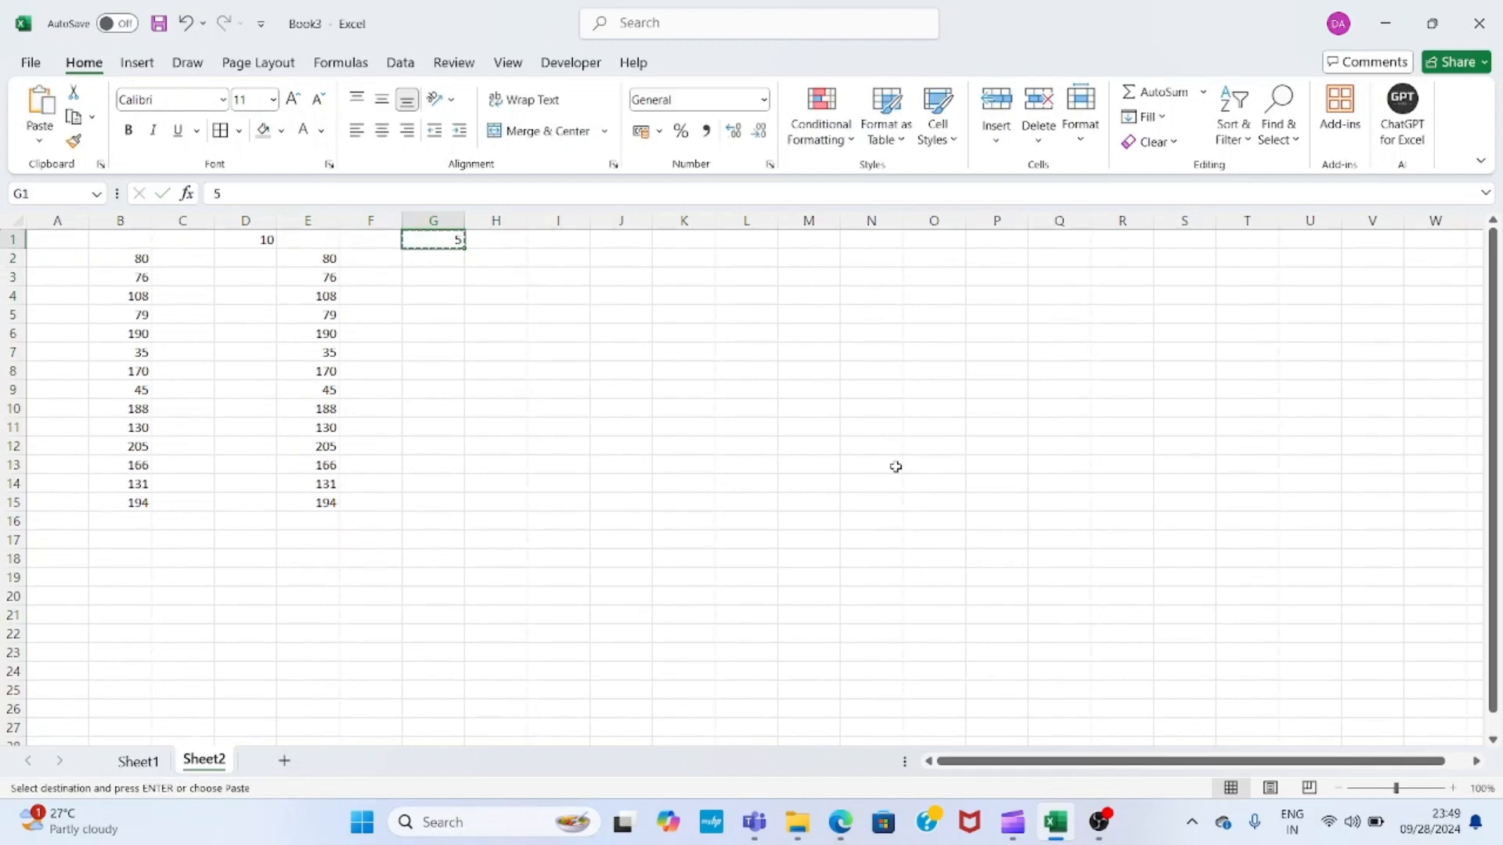
key("Left")
key("Left")
key("Down")
key("ctrl+shift+Down")
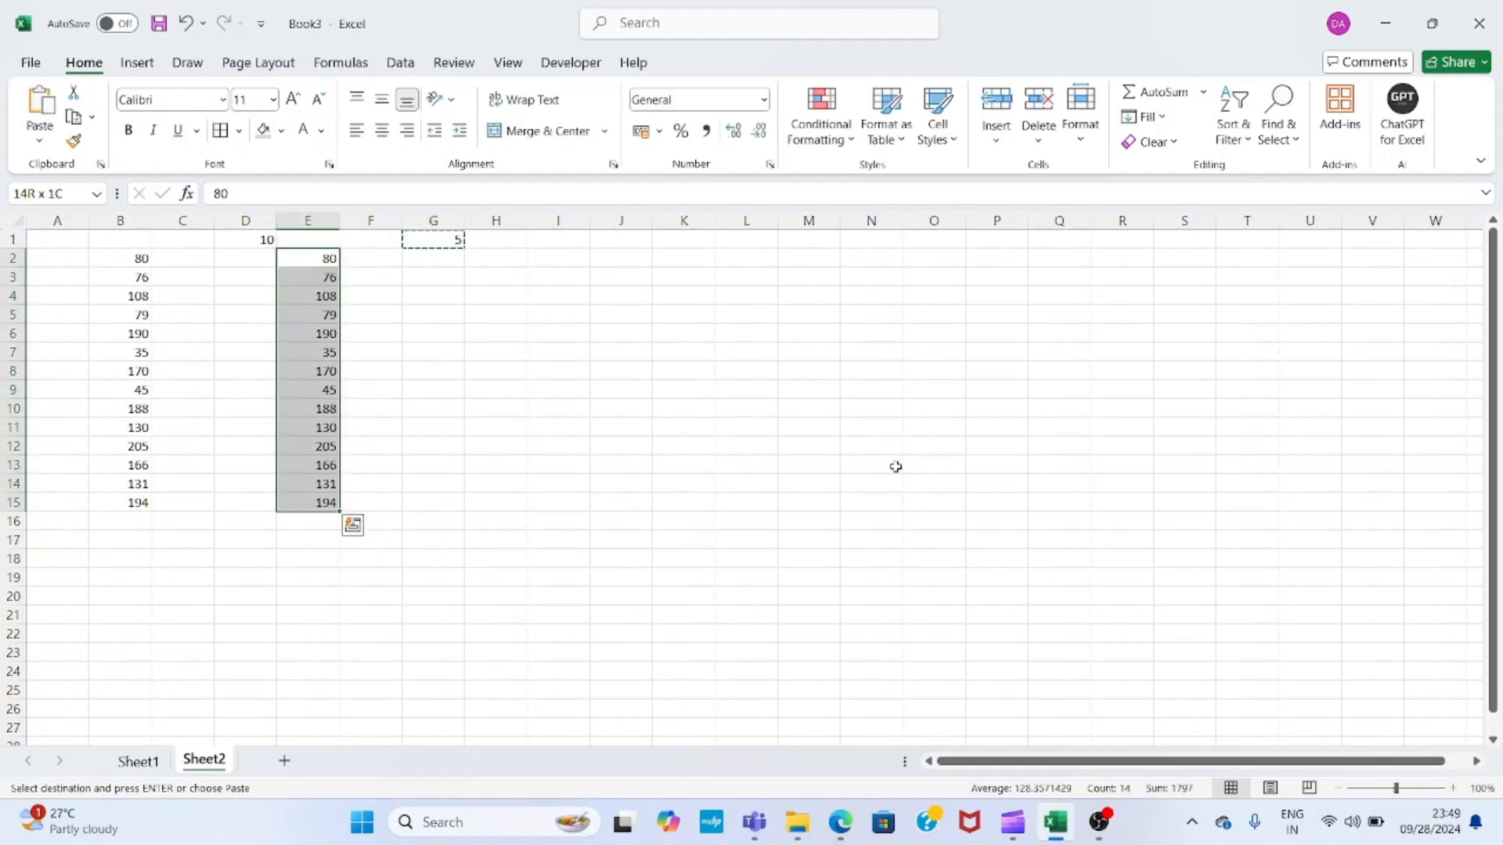
key("ctrl+alt+v")
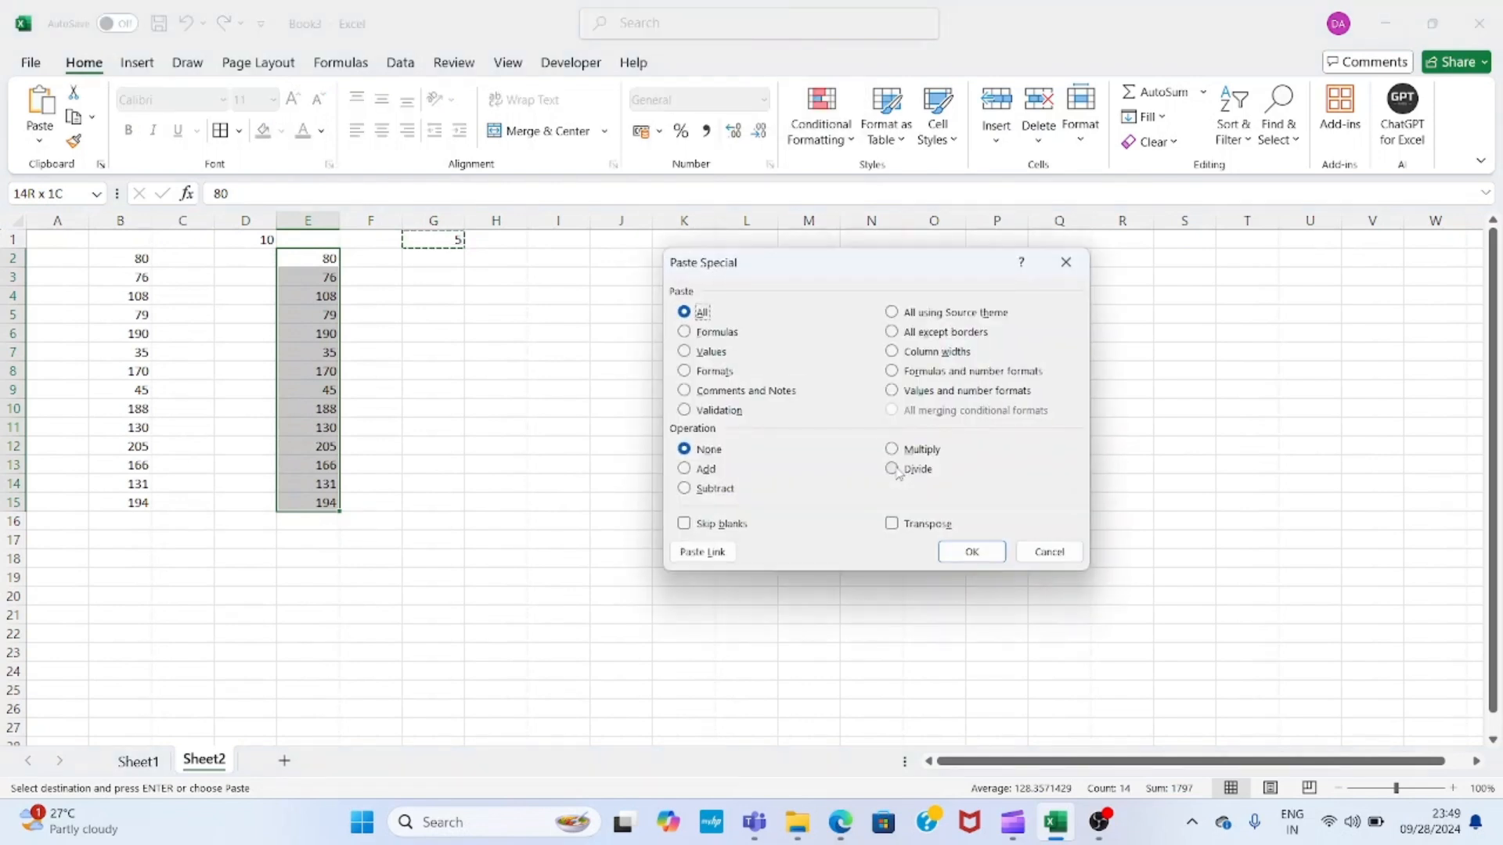
left_click(721, 490)
left_click(951, 550)
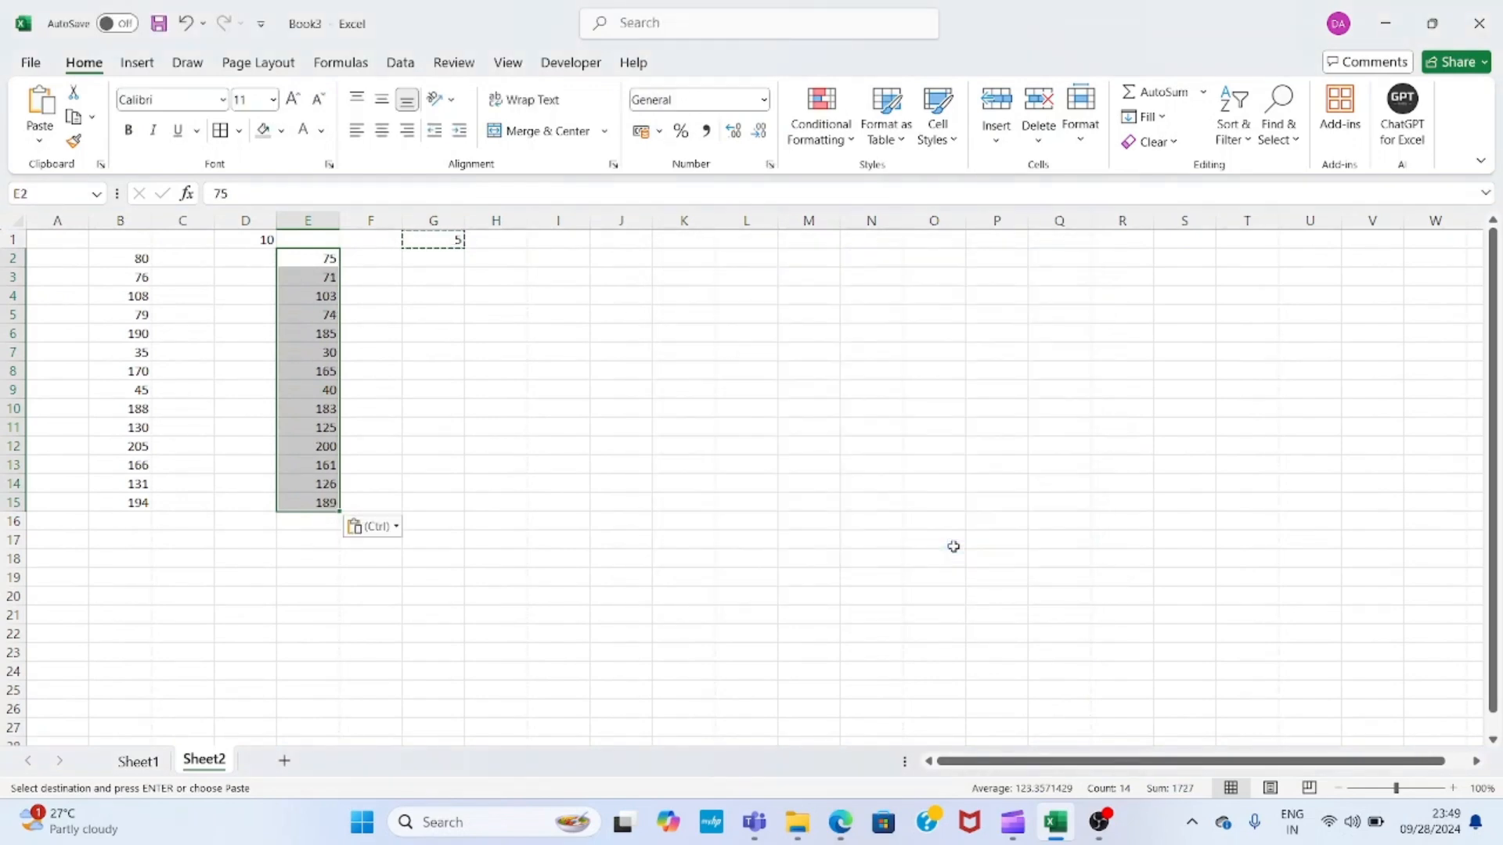
left_click(565, 412)
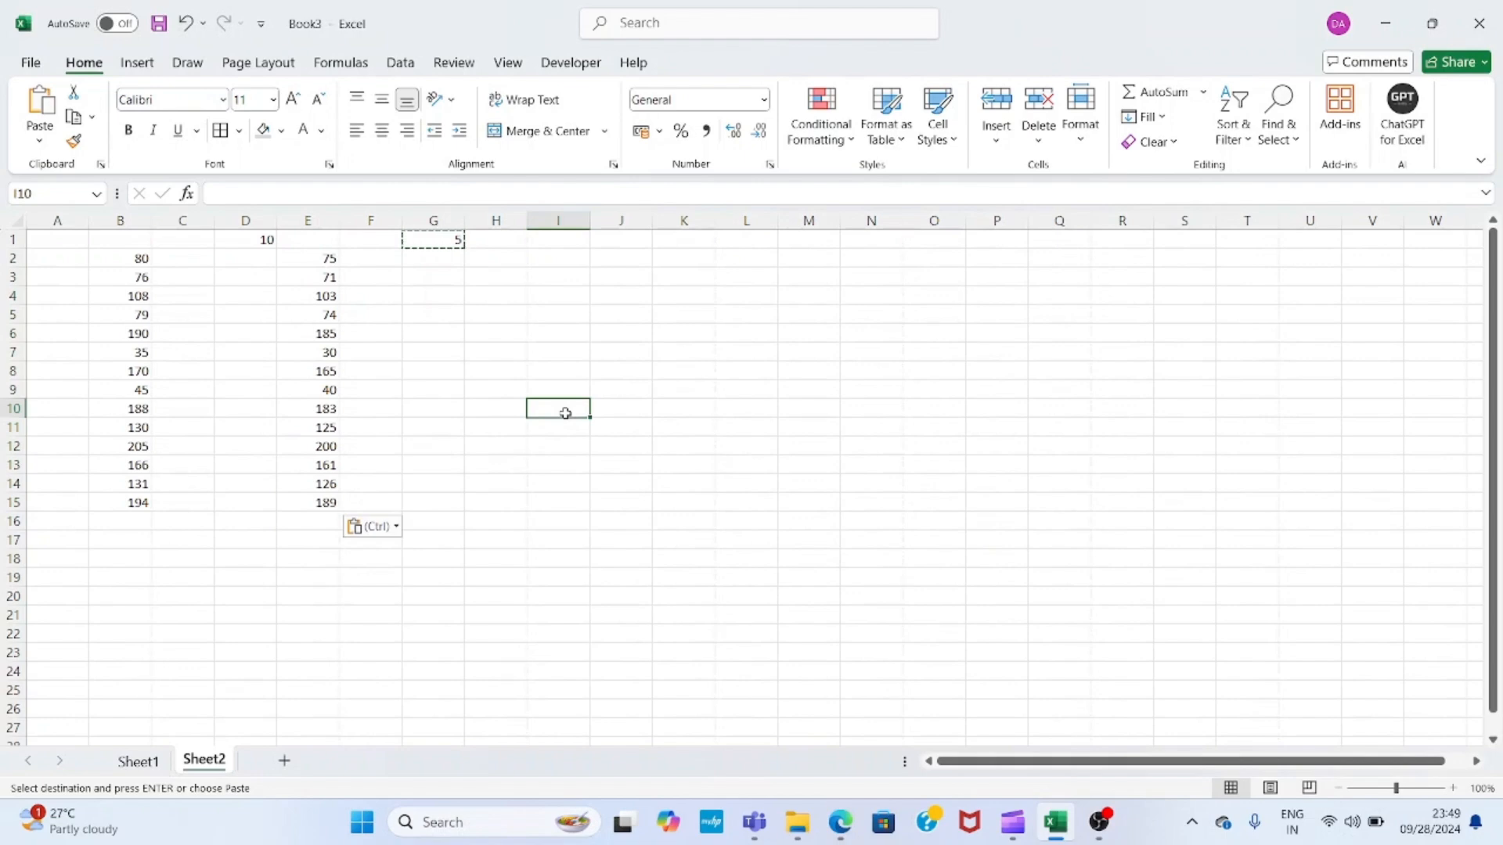
left_click(491, 353)
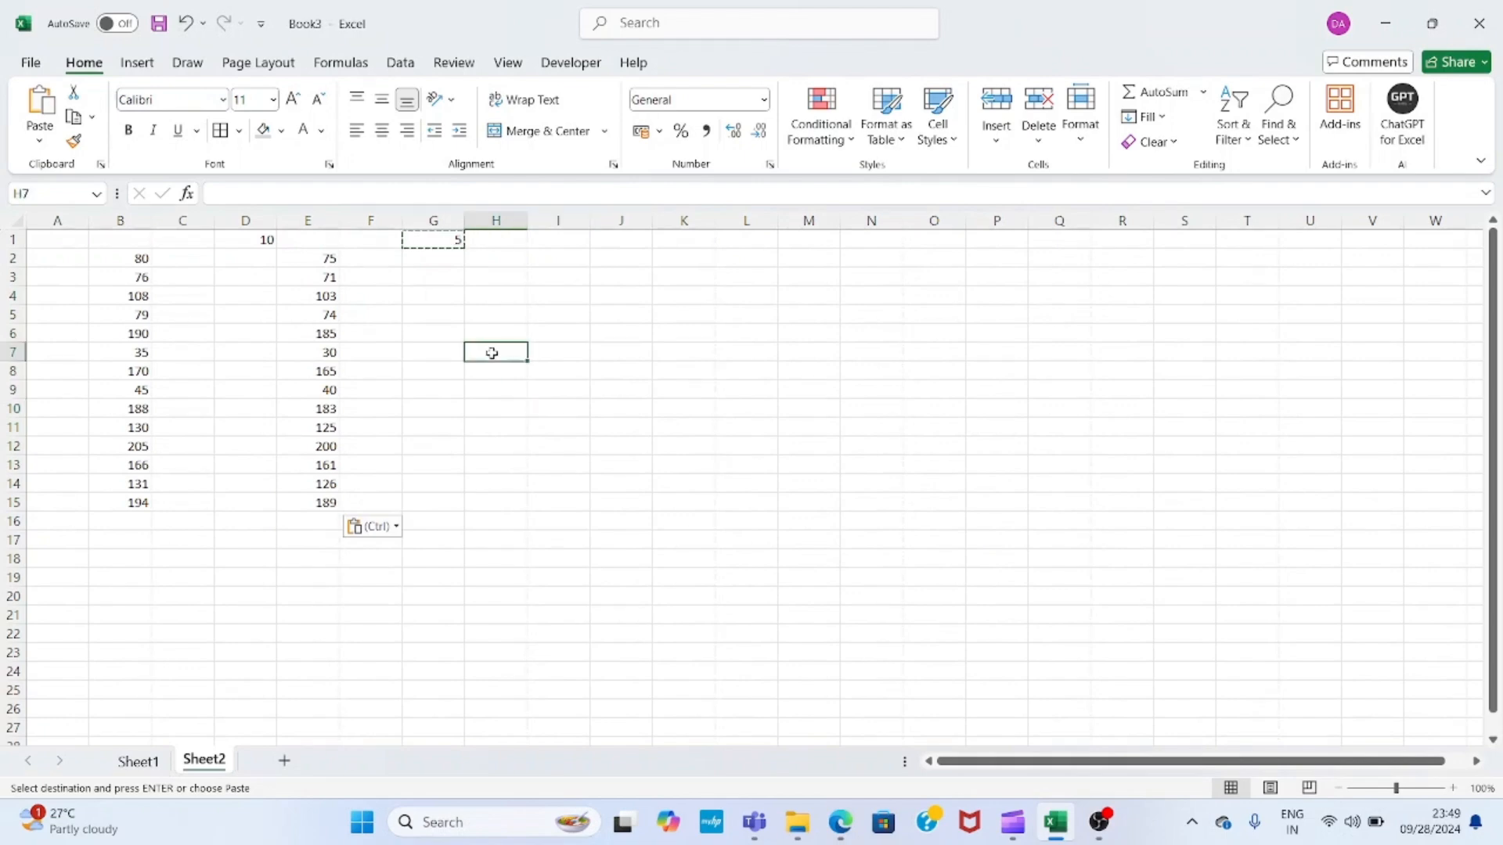
key("ctrl+alt+v")
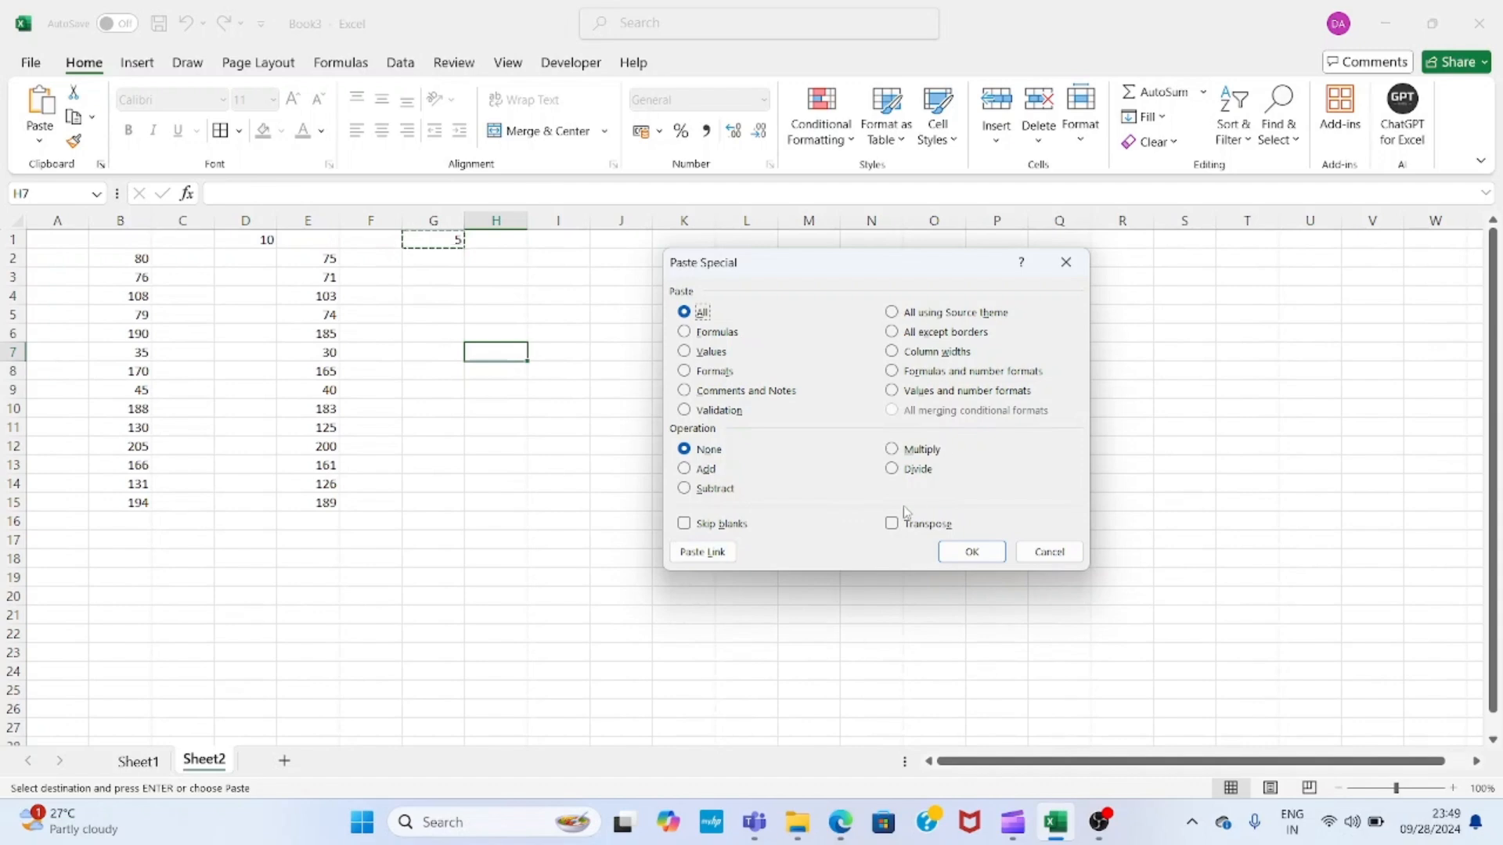
left_click(1046, 553)
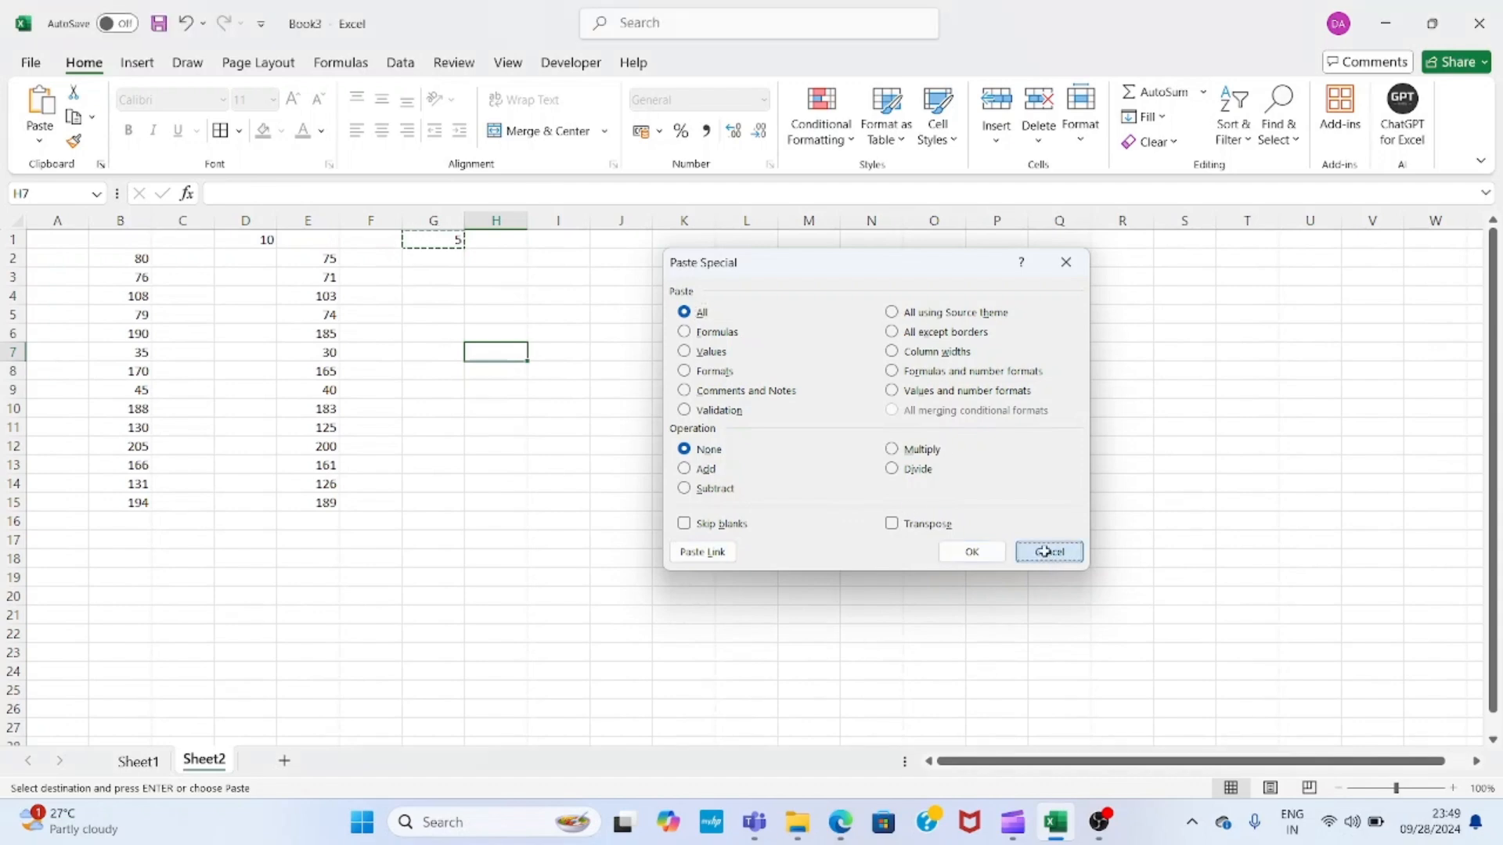
- Copy the numbers in E2:E15
left_click(327, 262)
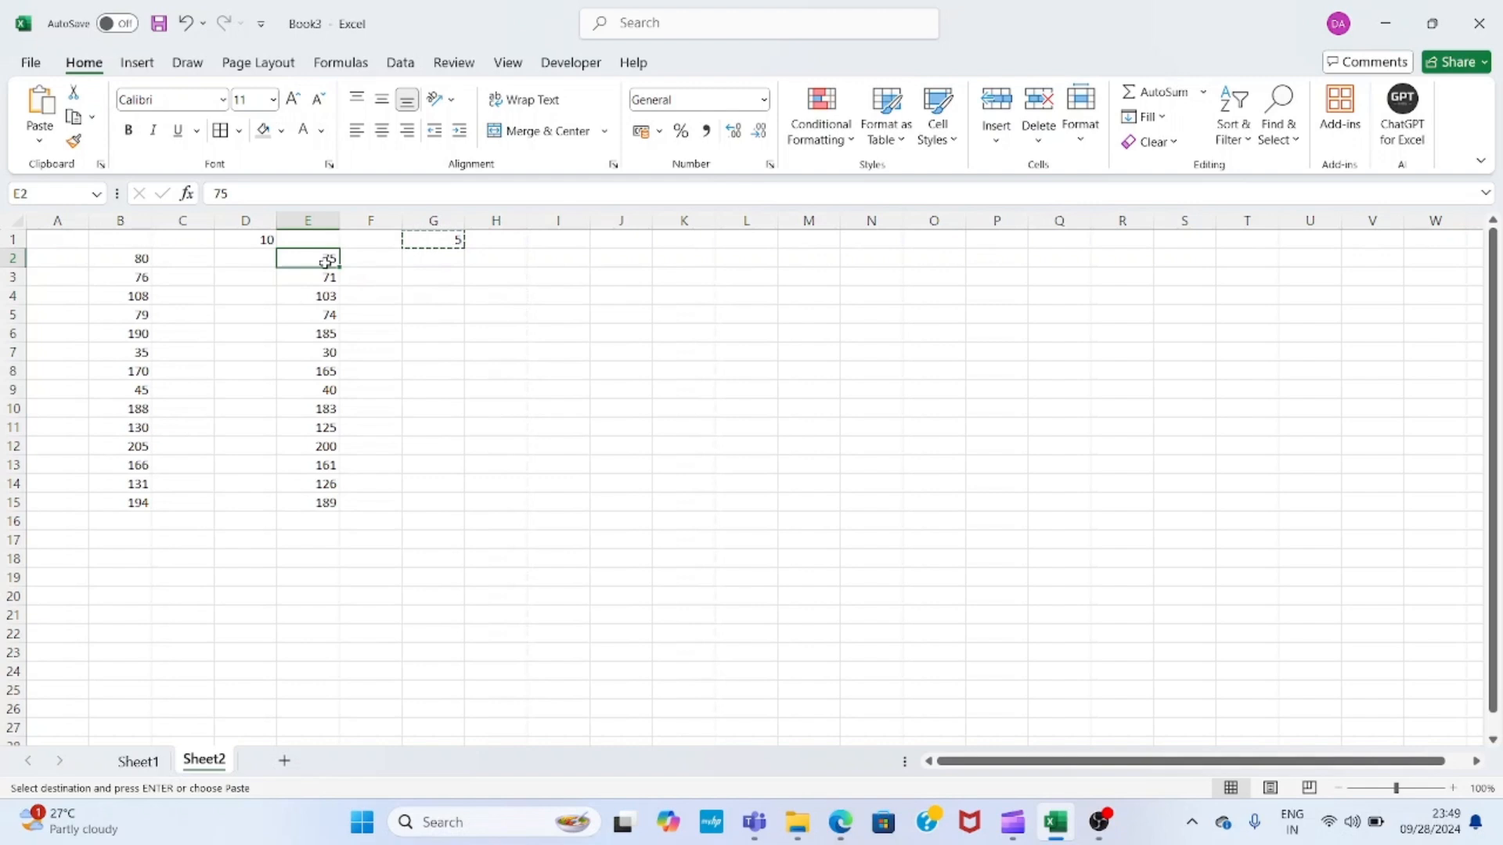
key("ctrl+shift+Down")
key("ctrl+c")
- Paste the copied numbers as a row starting at G2 using the Paste Special Transpose option, and end copy mode
key("Down")
key("Down")
key("Down")
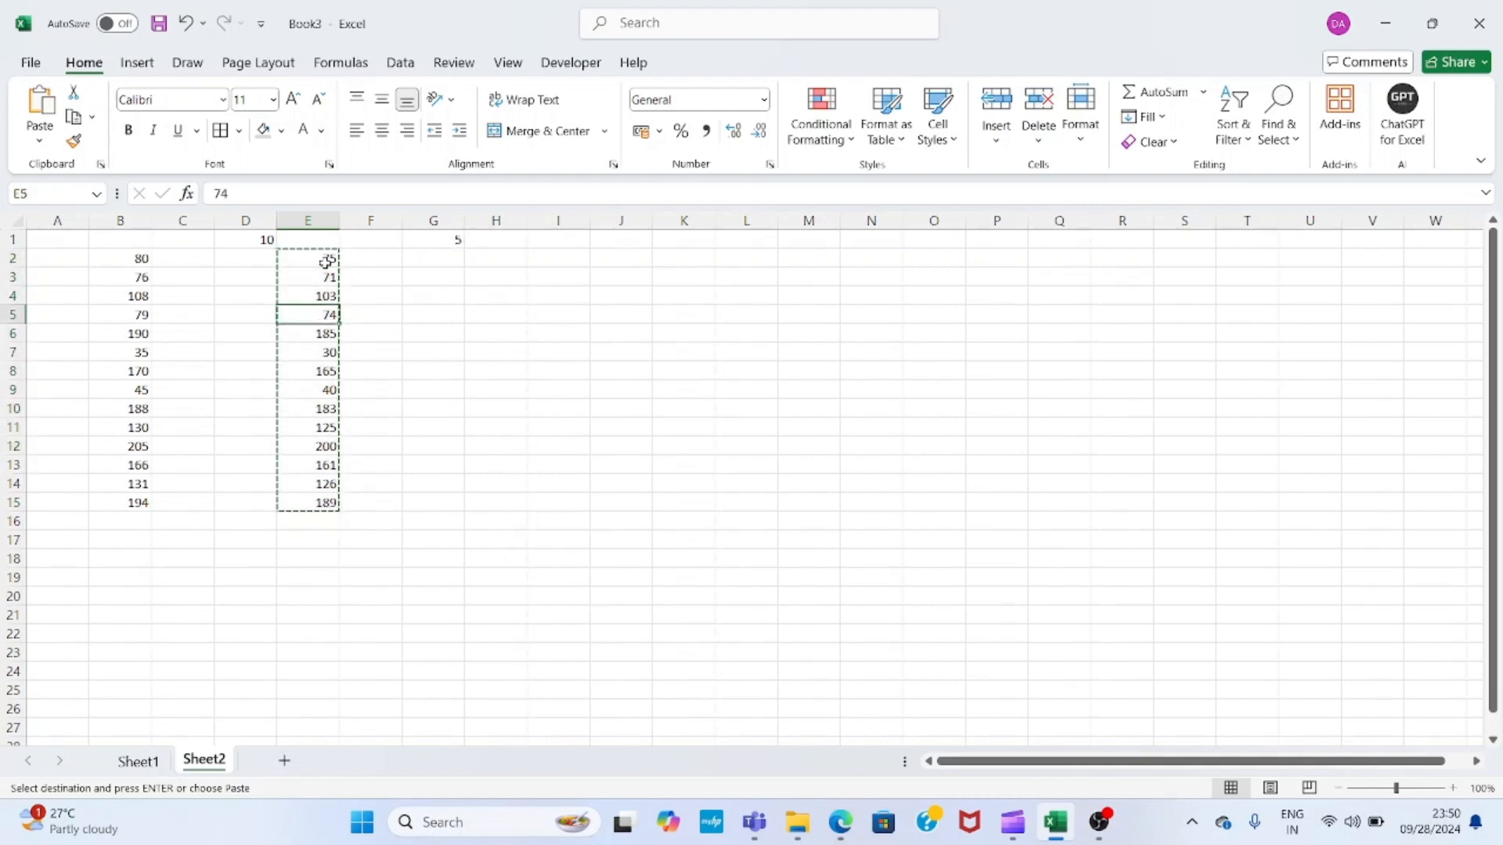
key("Right")
key("Right")
key("Right")
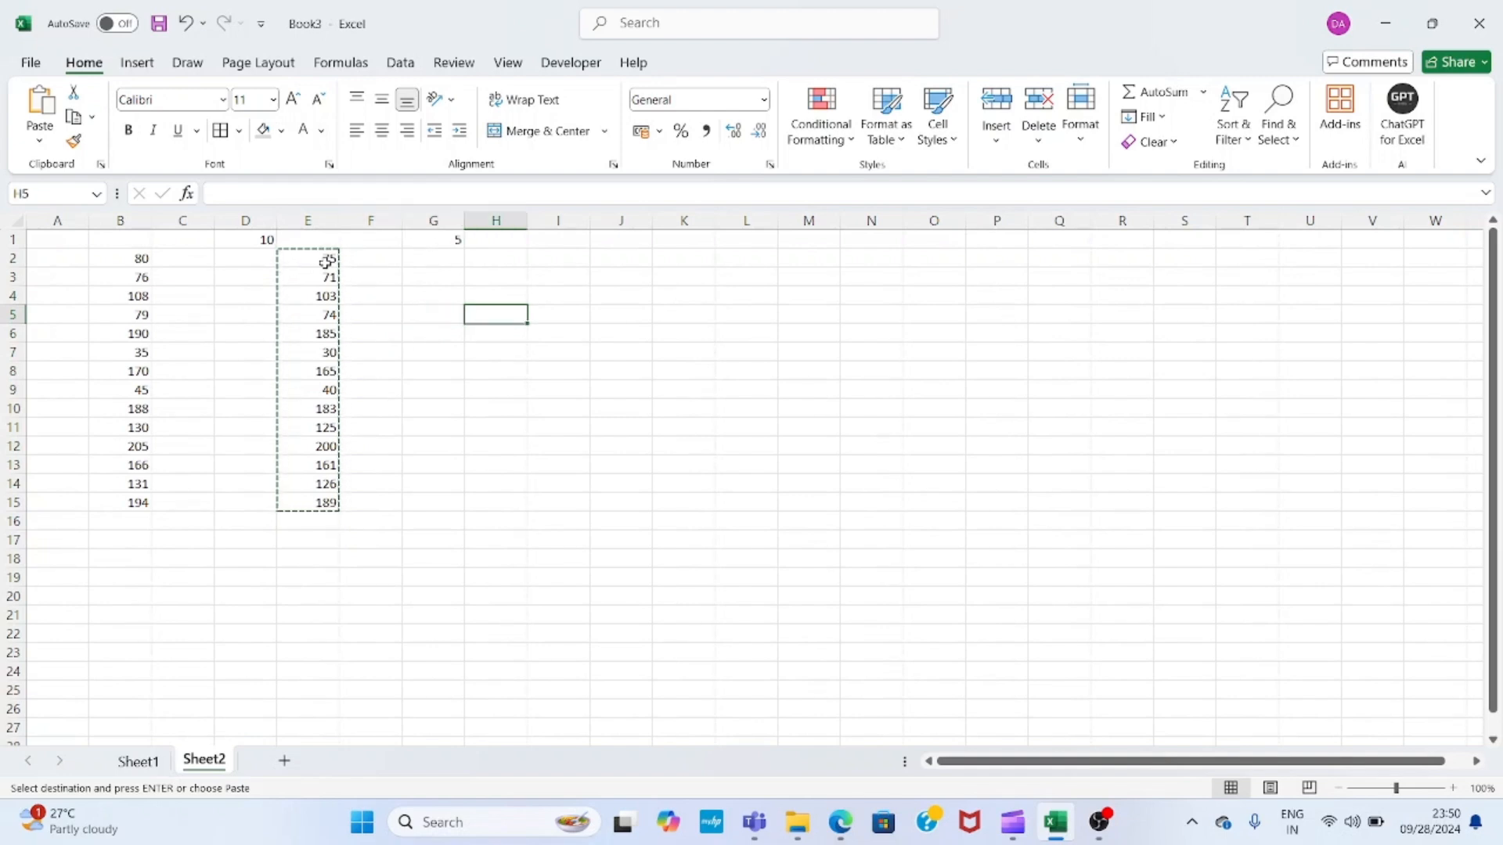
key("Left")
key("Left")
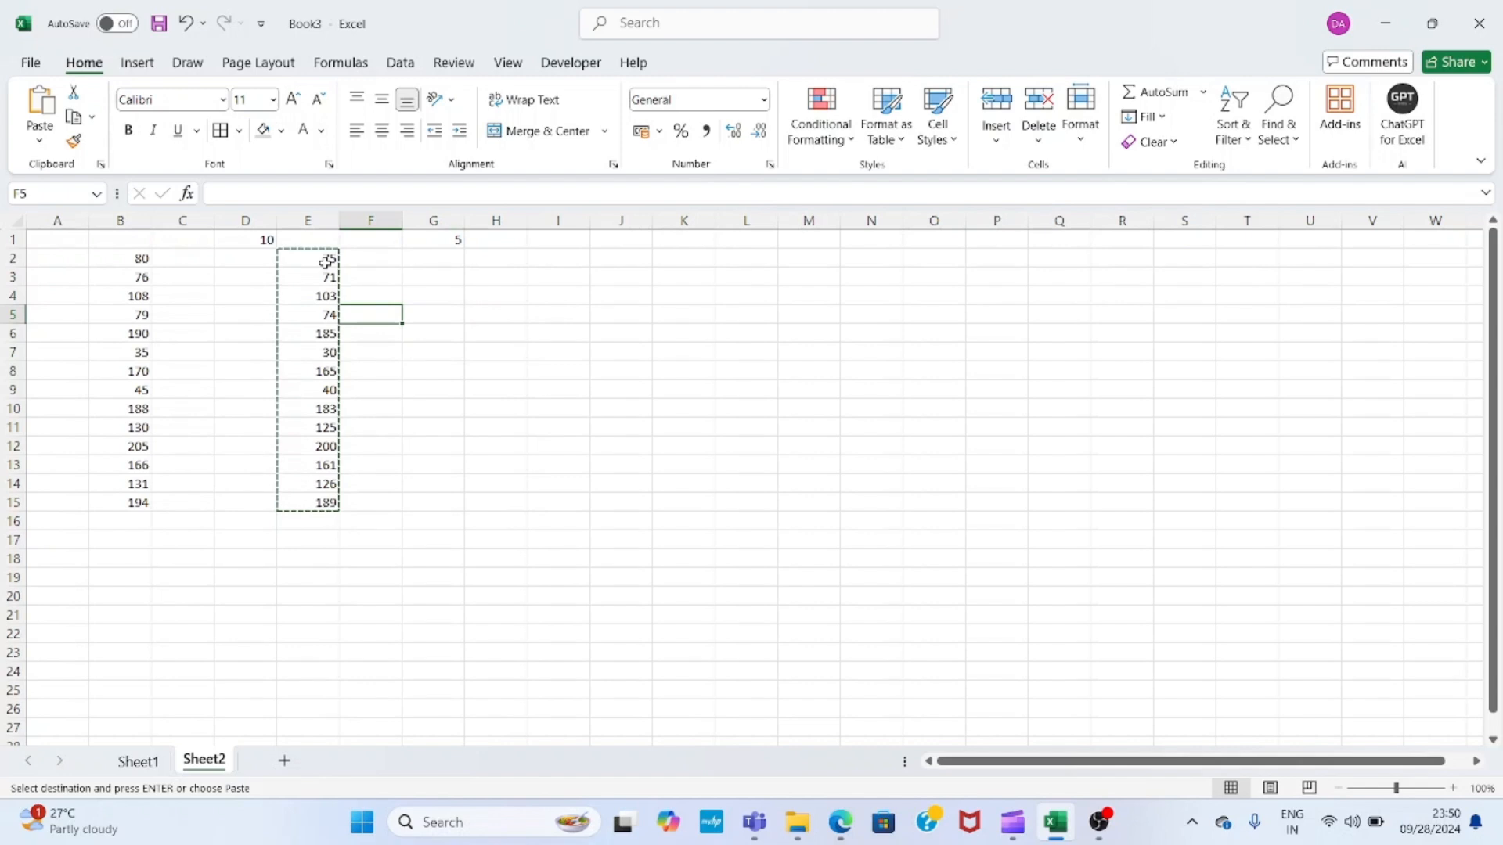
key("Left")
key("Up")
key("Up")
key("Up")
key("ctrl+shift+Down")
key("ctrl+v")
key("Right")
key("Right")
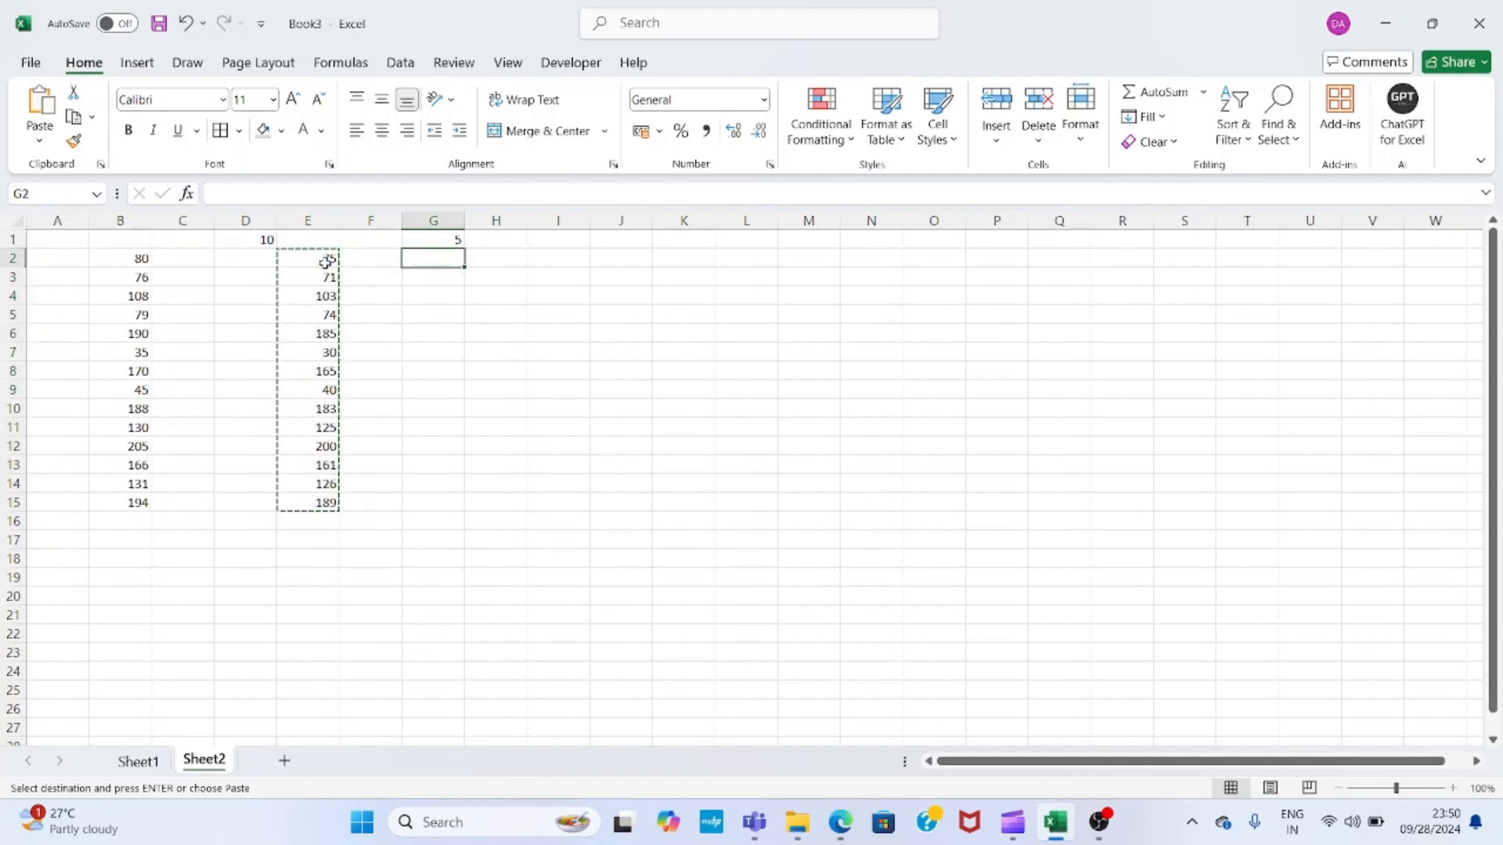
key("alt+e")
key("s")
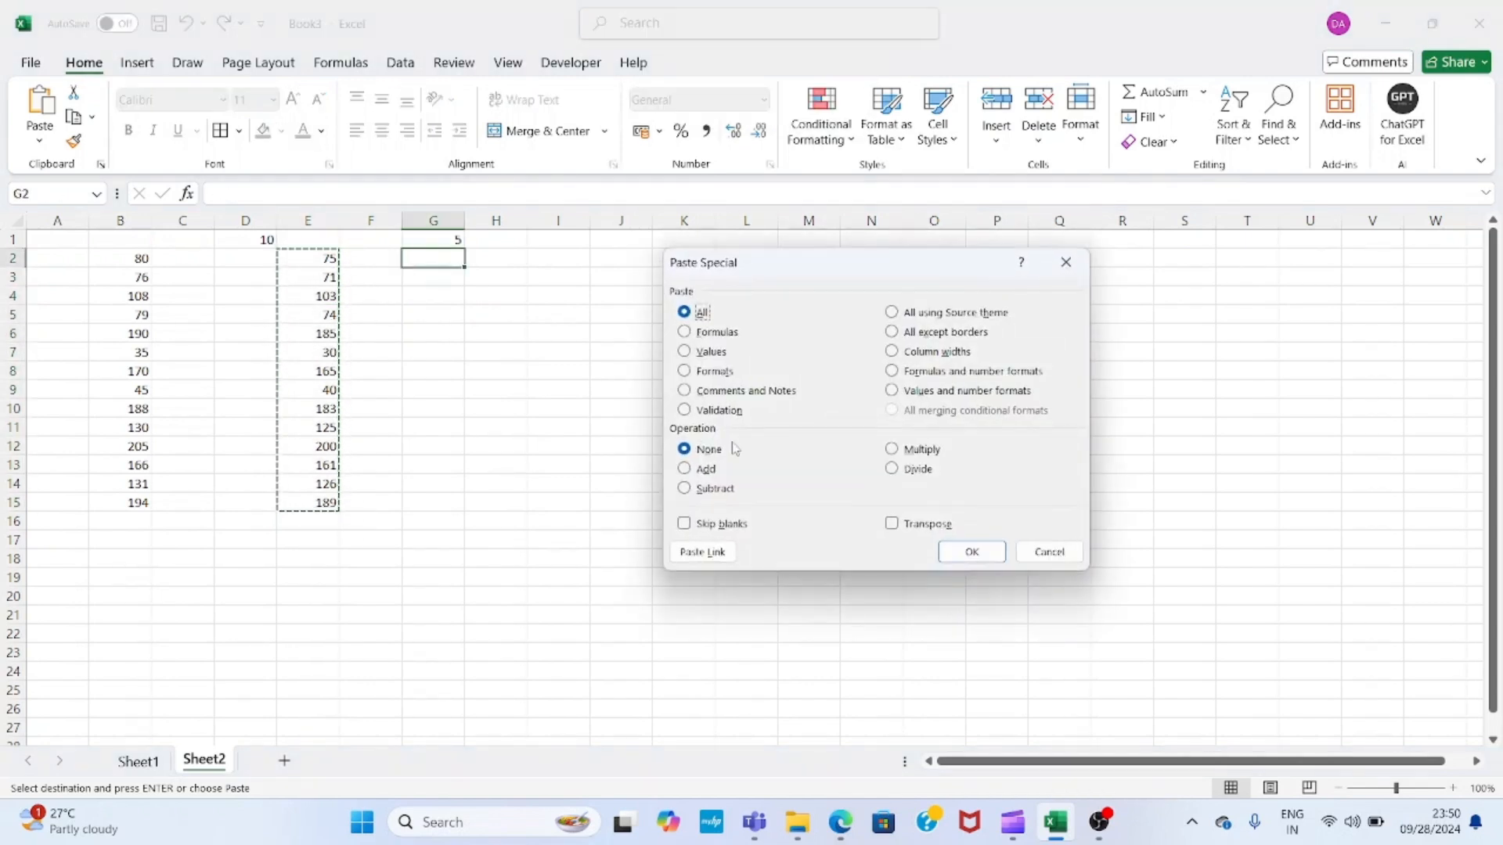
left_click(893, 526)
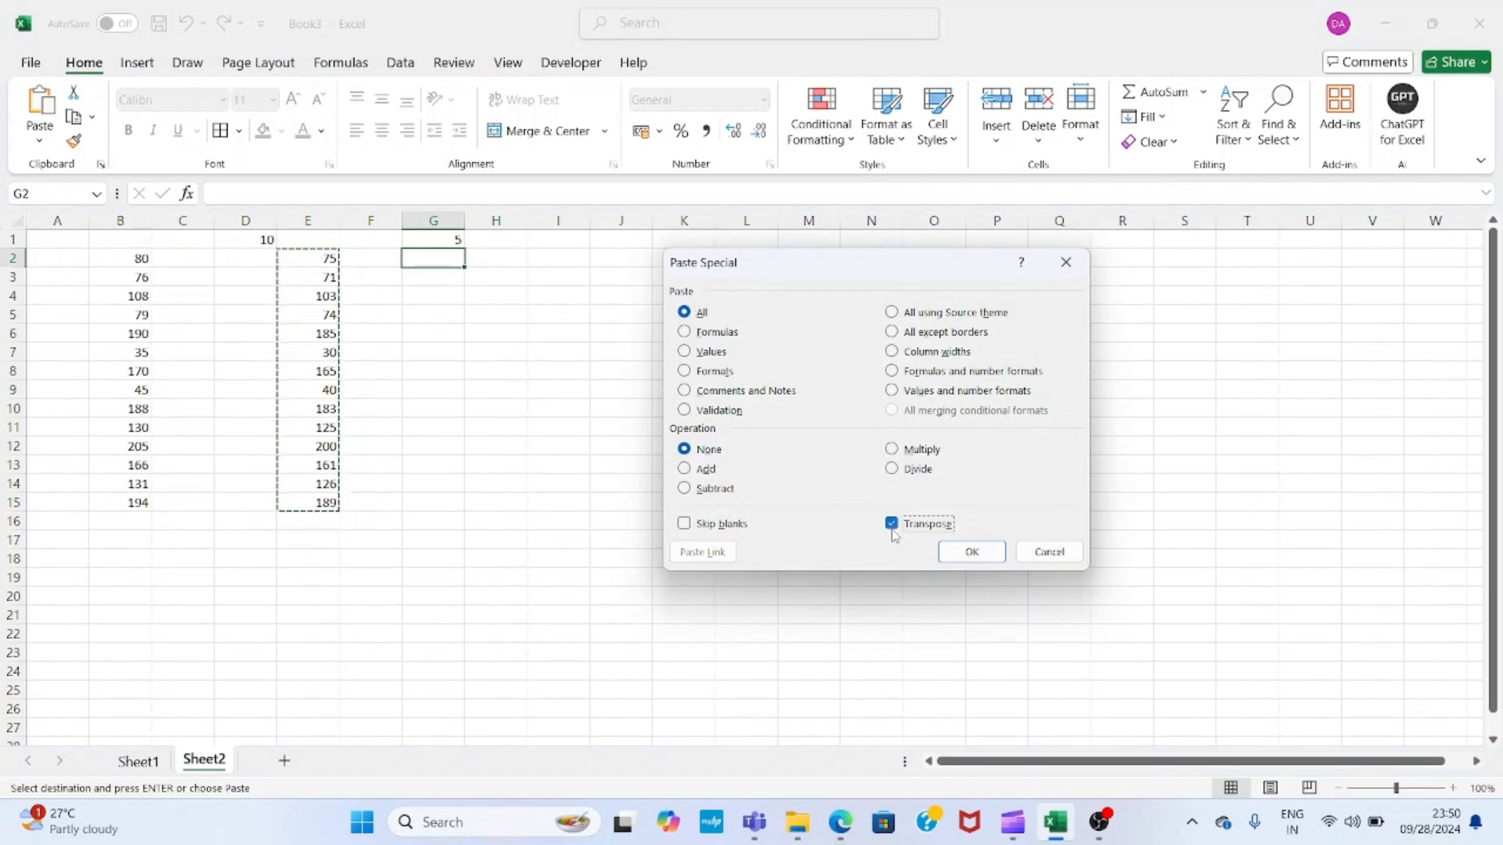
left_click(994, 557)
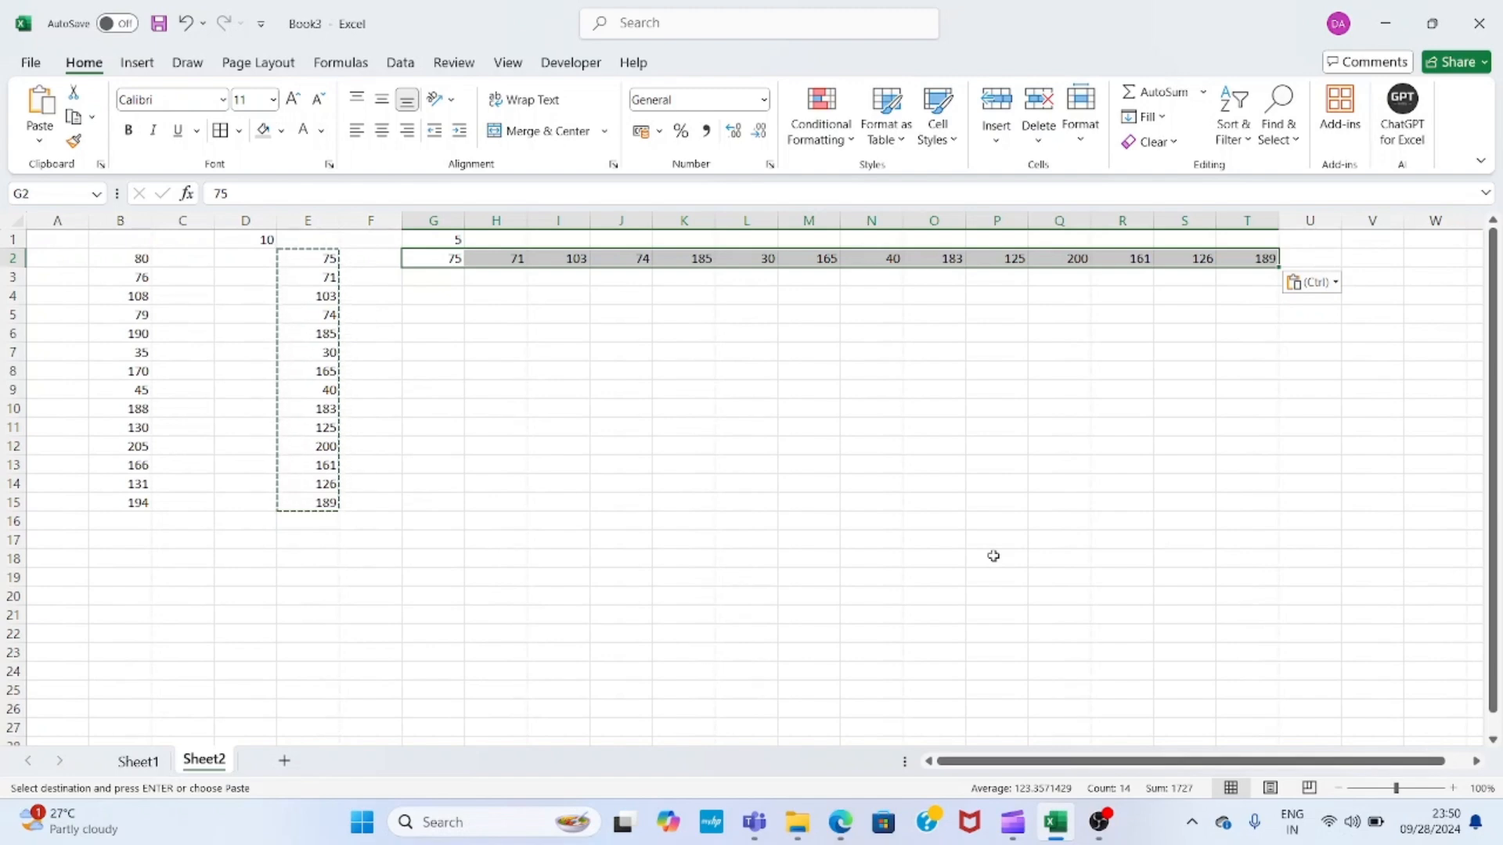
key("Down")
key("Down")
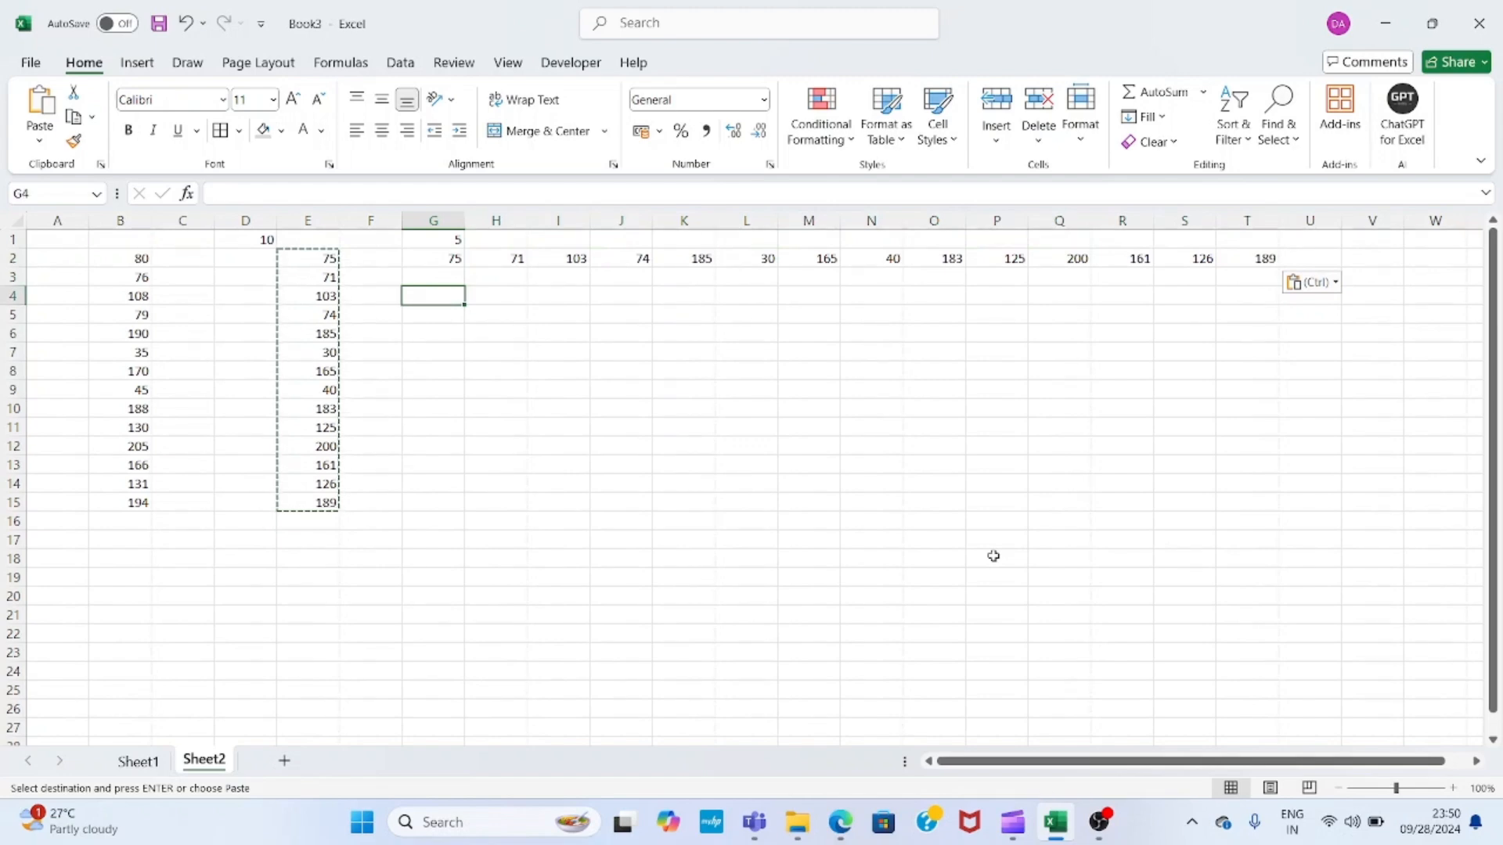
key("Left")
key("Left")
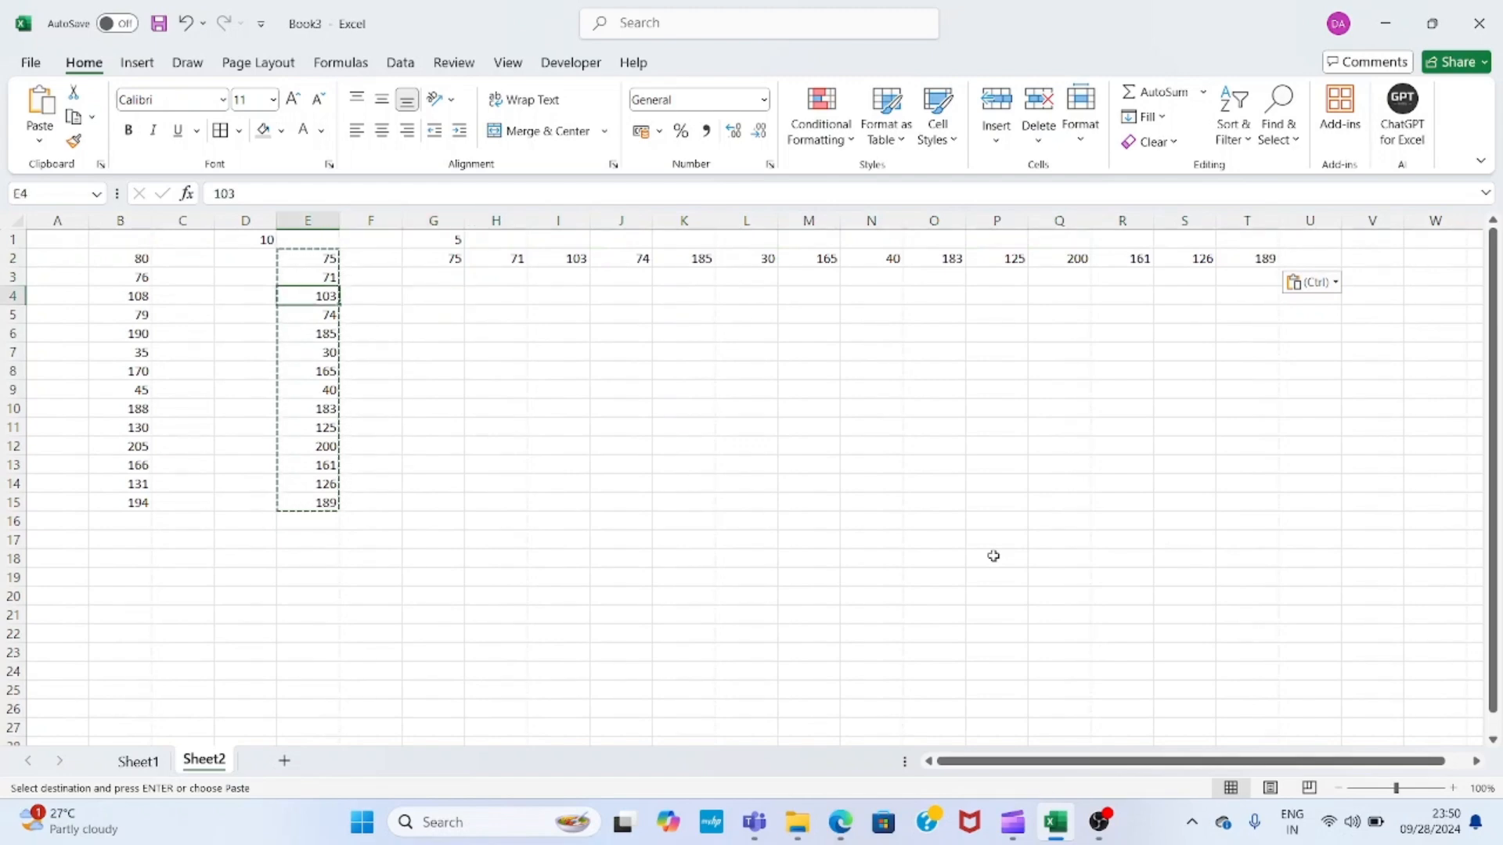
key("Escape")
- Clear the contents of cells E5 and E9
key("Right")
key("Right")
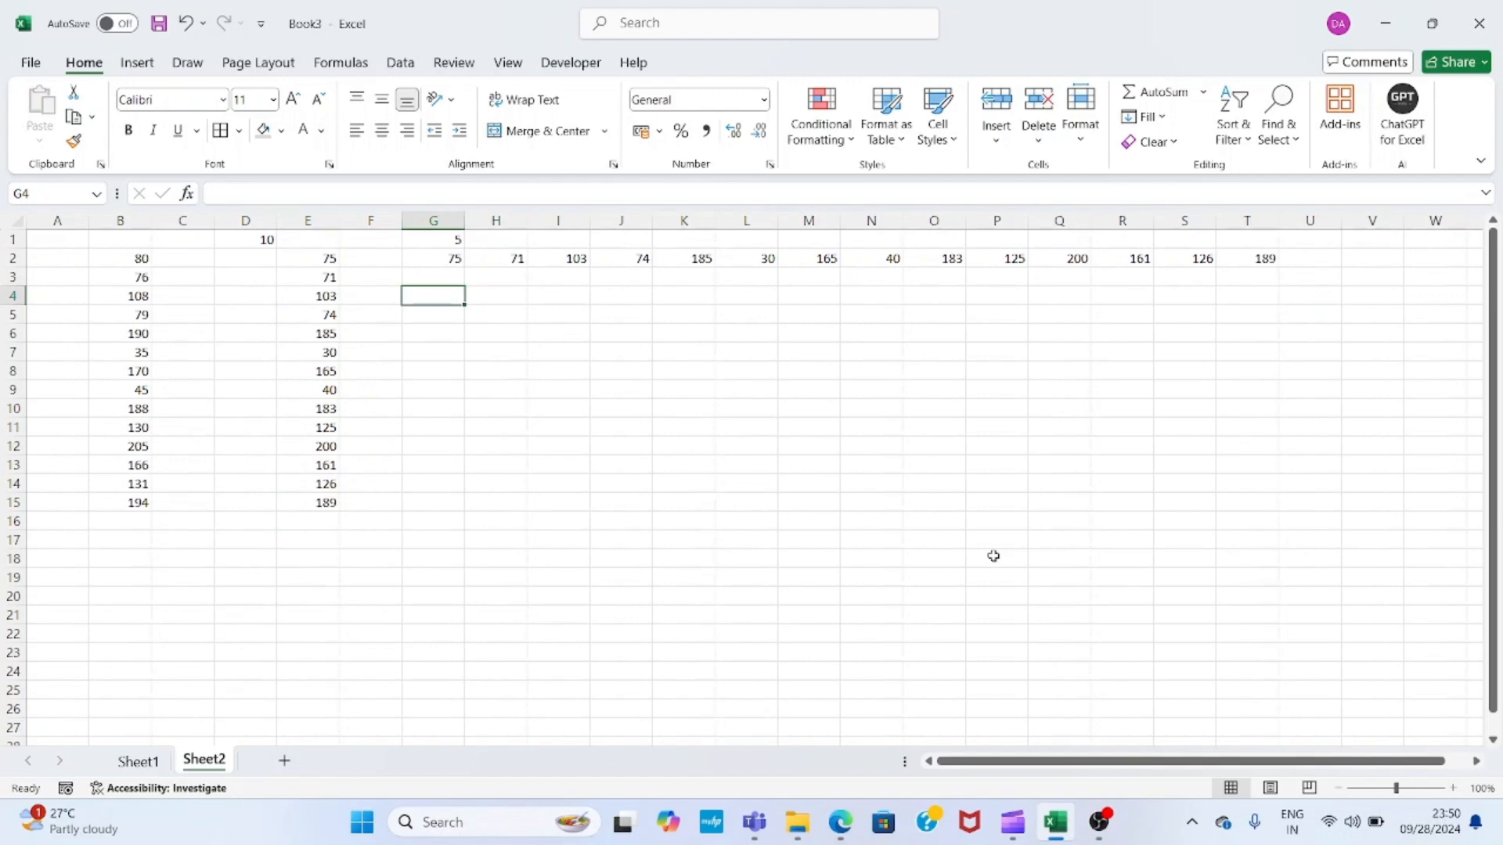
key("Left")
key("Down")
key("Left")
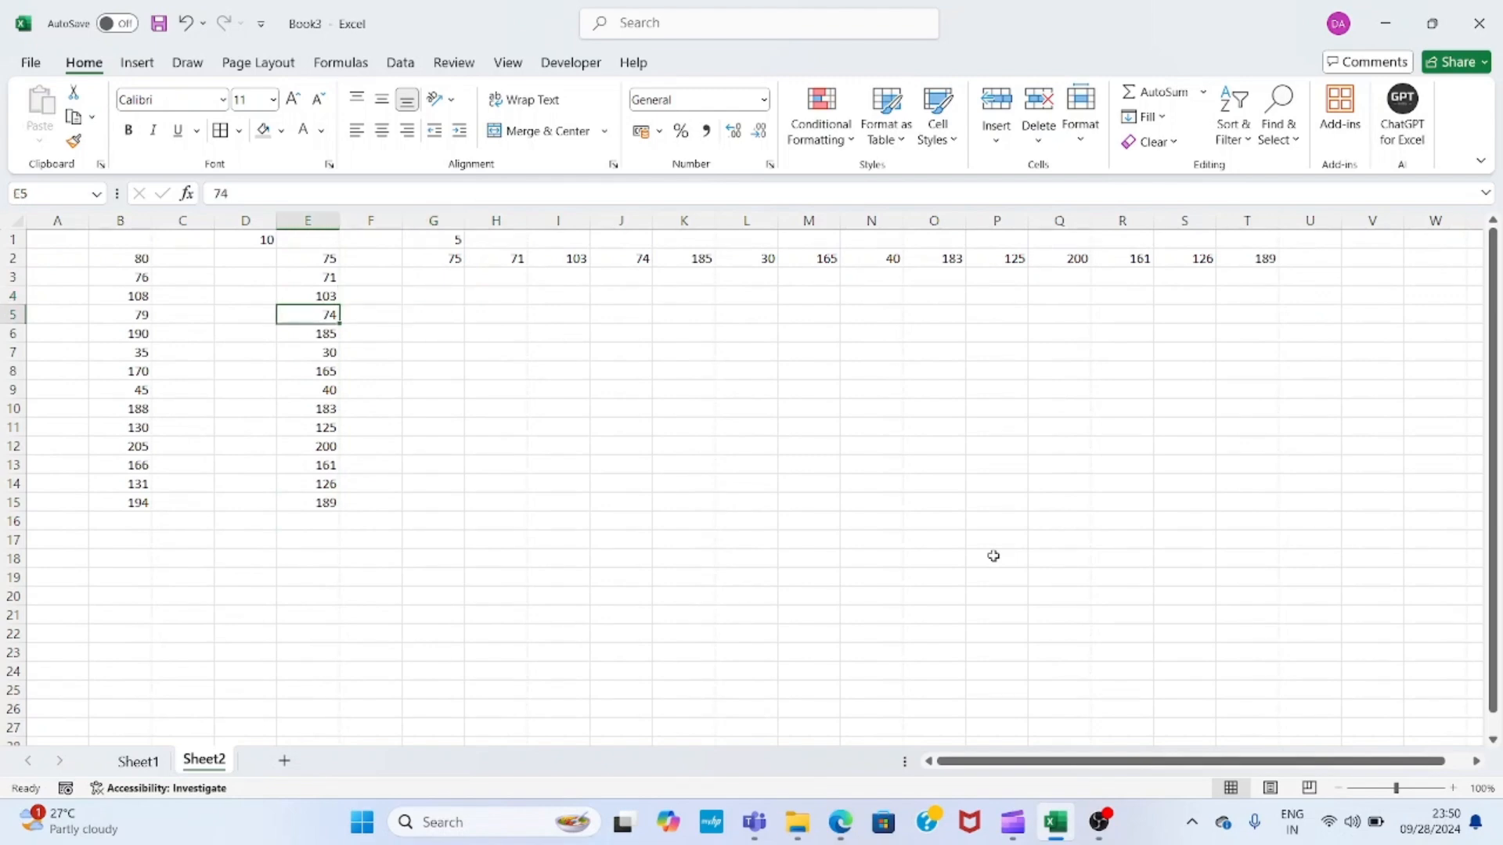
key("Delete")
key("Down")
key("Down")
key("Down")
key("Down")
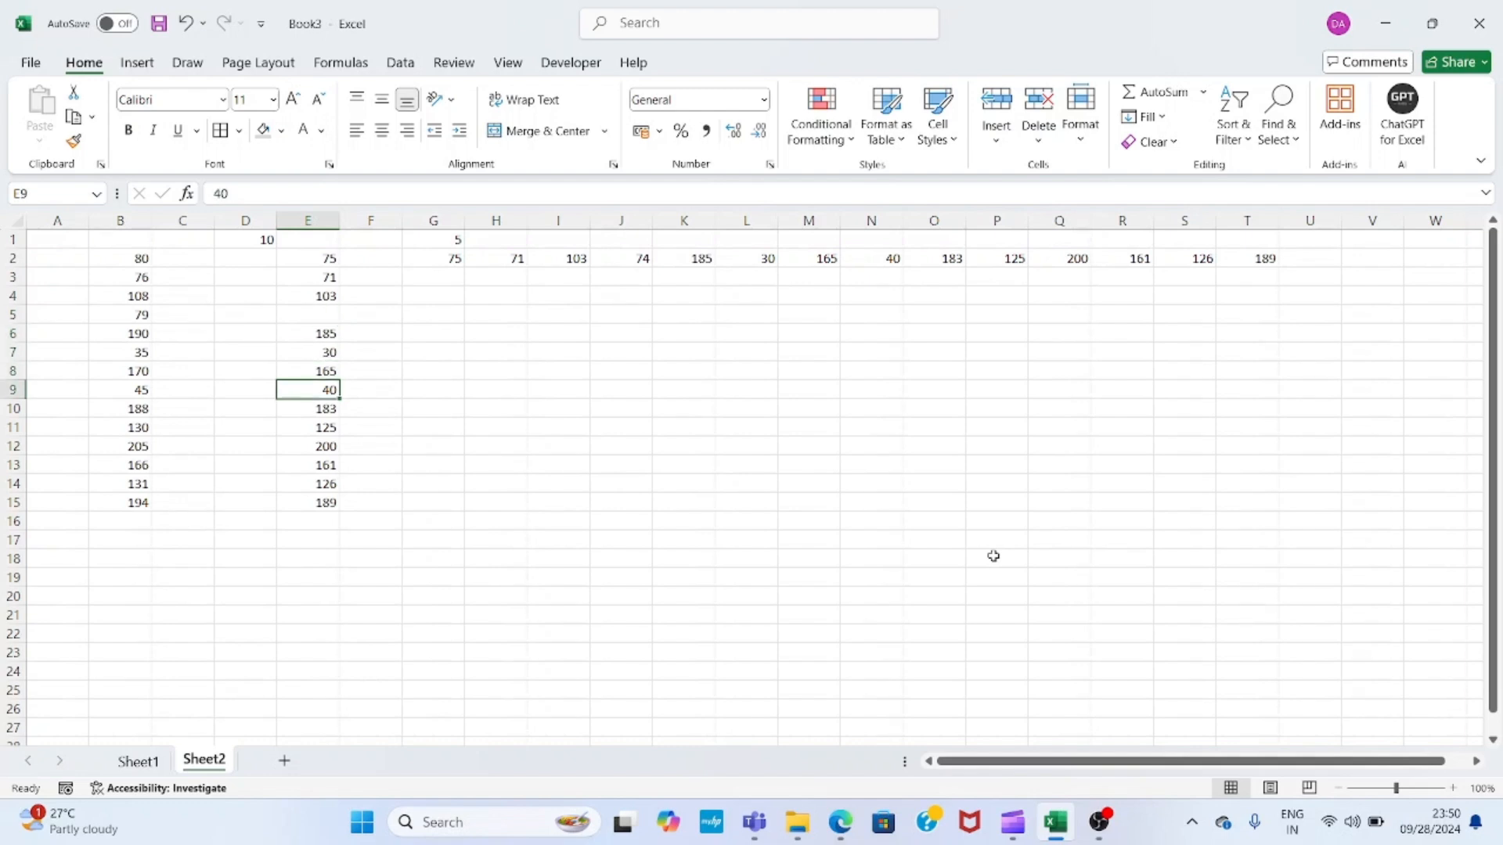
key("Delete")
- Apply a light grey fill to the blank cells E5 and E9
key("Up")
key("Up")
key("Up")
key("Up")
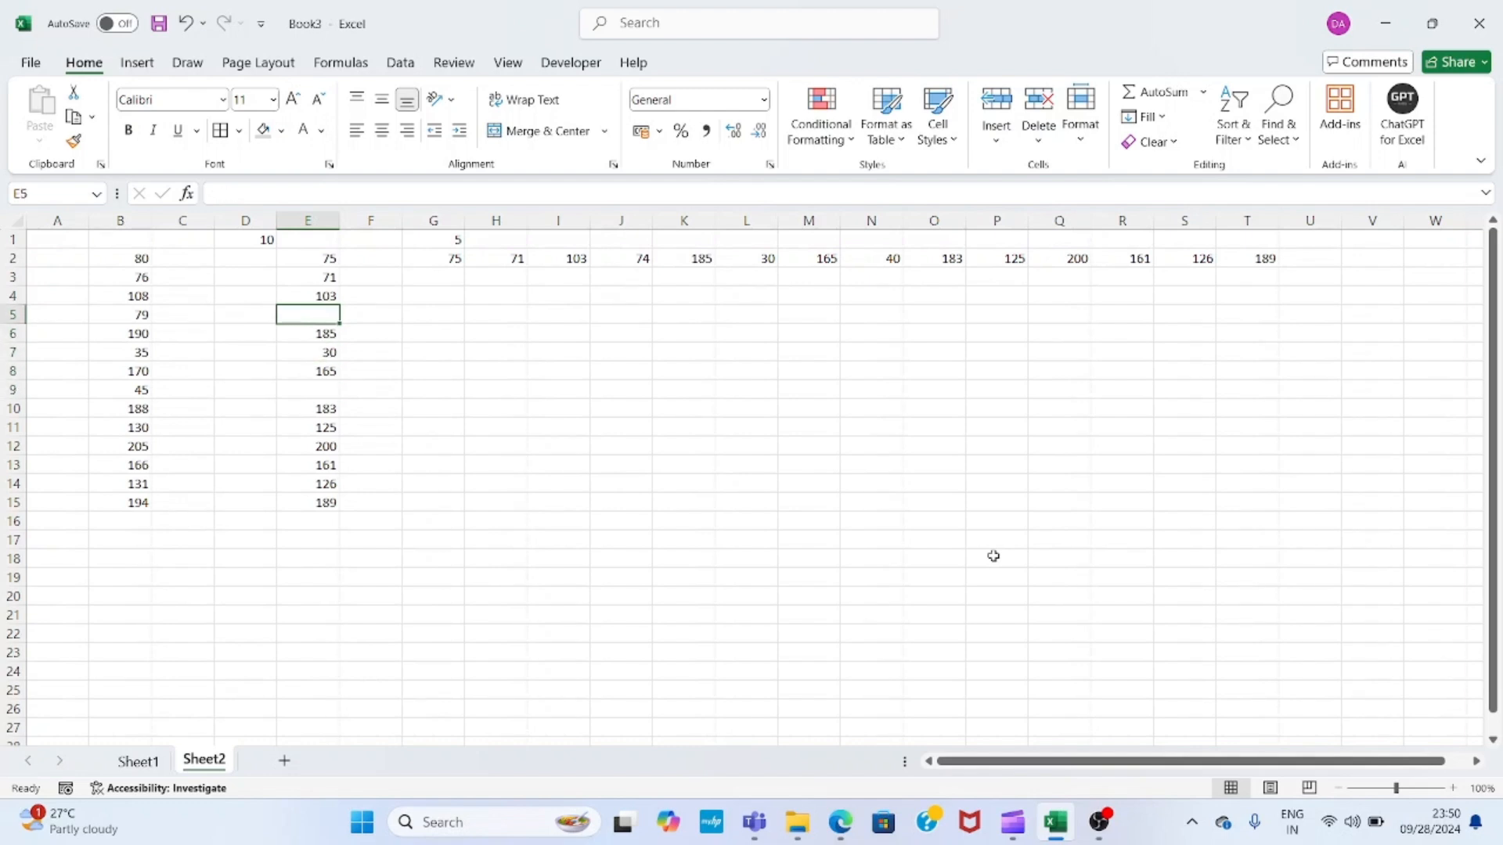
left_click(264, 129)
key("Down")
key("Down")
key("Down")
key("Down")
left_click(265, 130)
key("Down")
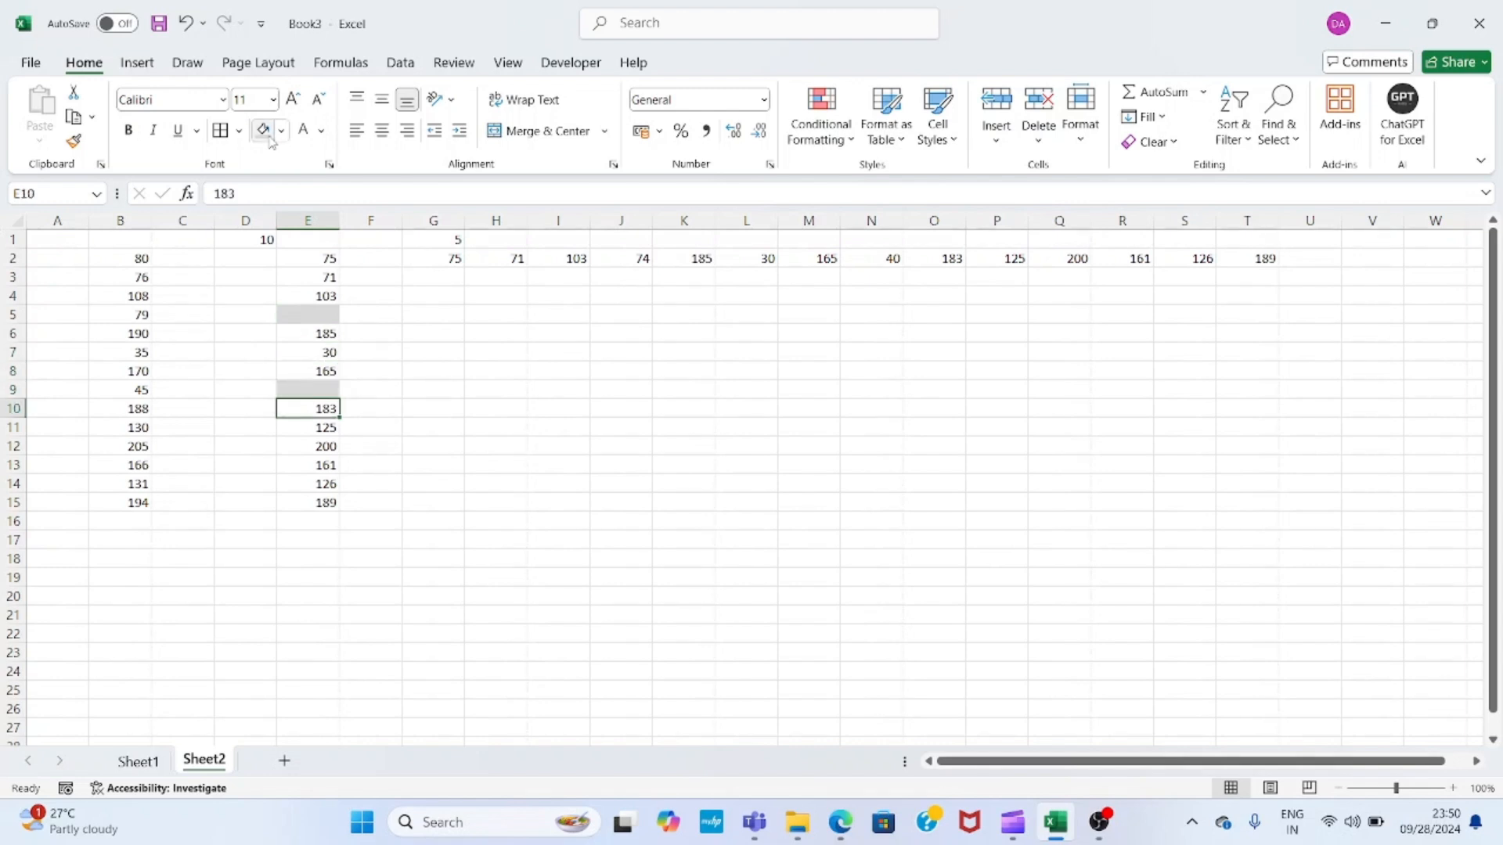
- Copy the range E2:E15, including its two grey blank cells
key("Down")
key("Down")
key("Down")
key("Up")
key("Up")
key("Up")
key("Up")
key("Up")
key("Up")
key("Up")
key("Up")
key("Up")
key("Up")
key("Up")
key("shift+Down")
key("shift+Down")
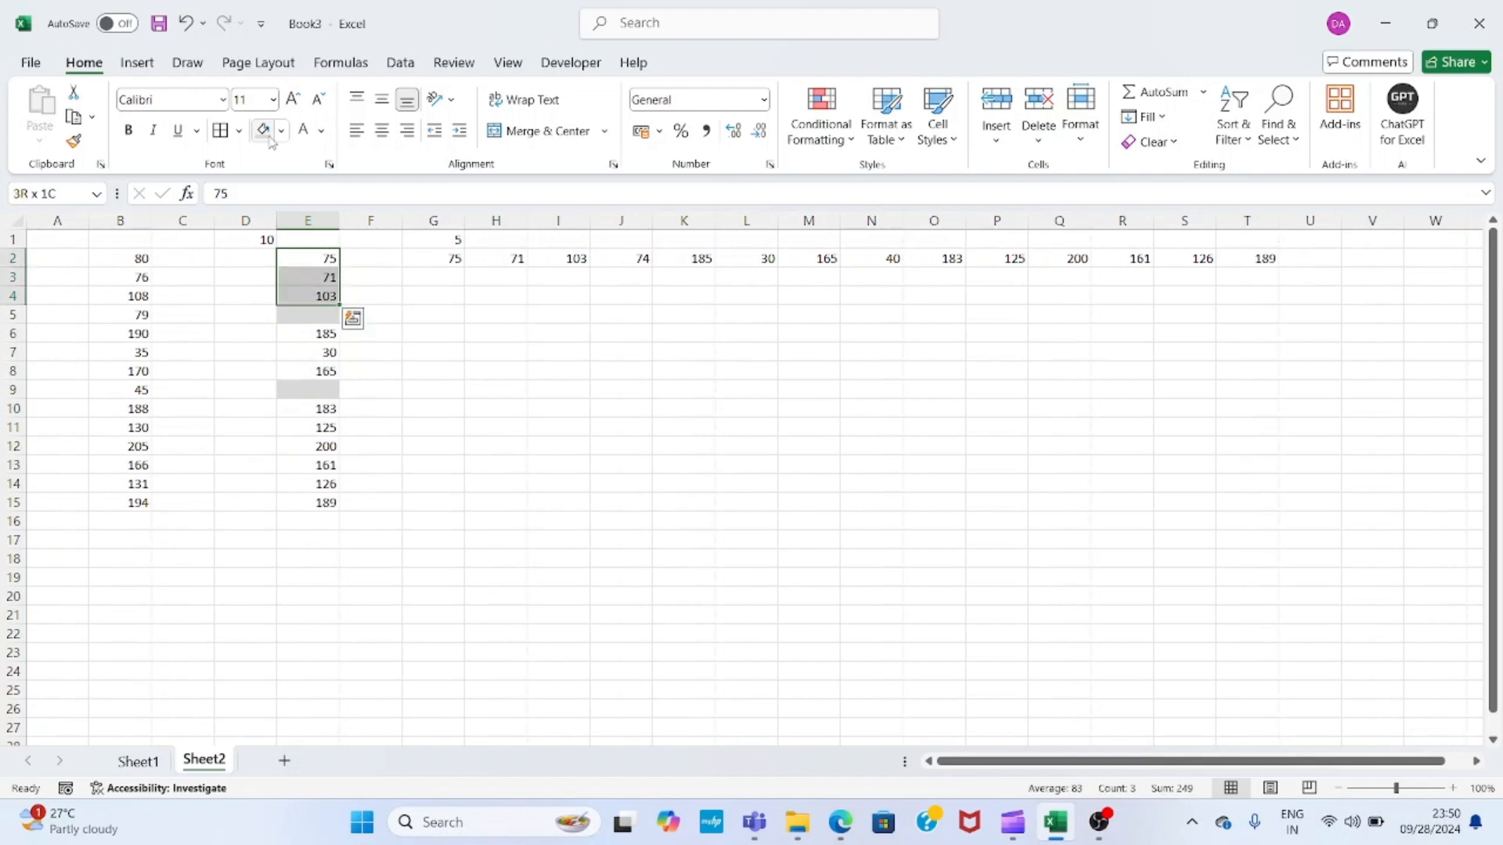
key("shift+Down")
key("shift+Down")
key("shift+Down")
key("shift+Down")
key("shift+Down")
key("shift+Down")
key("shift+Down")
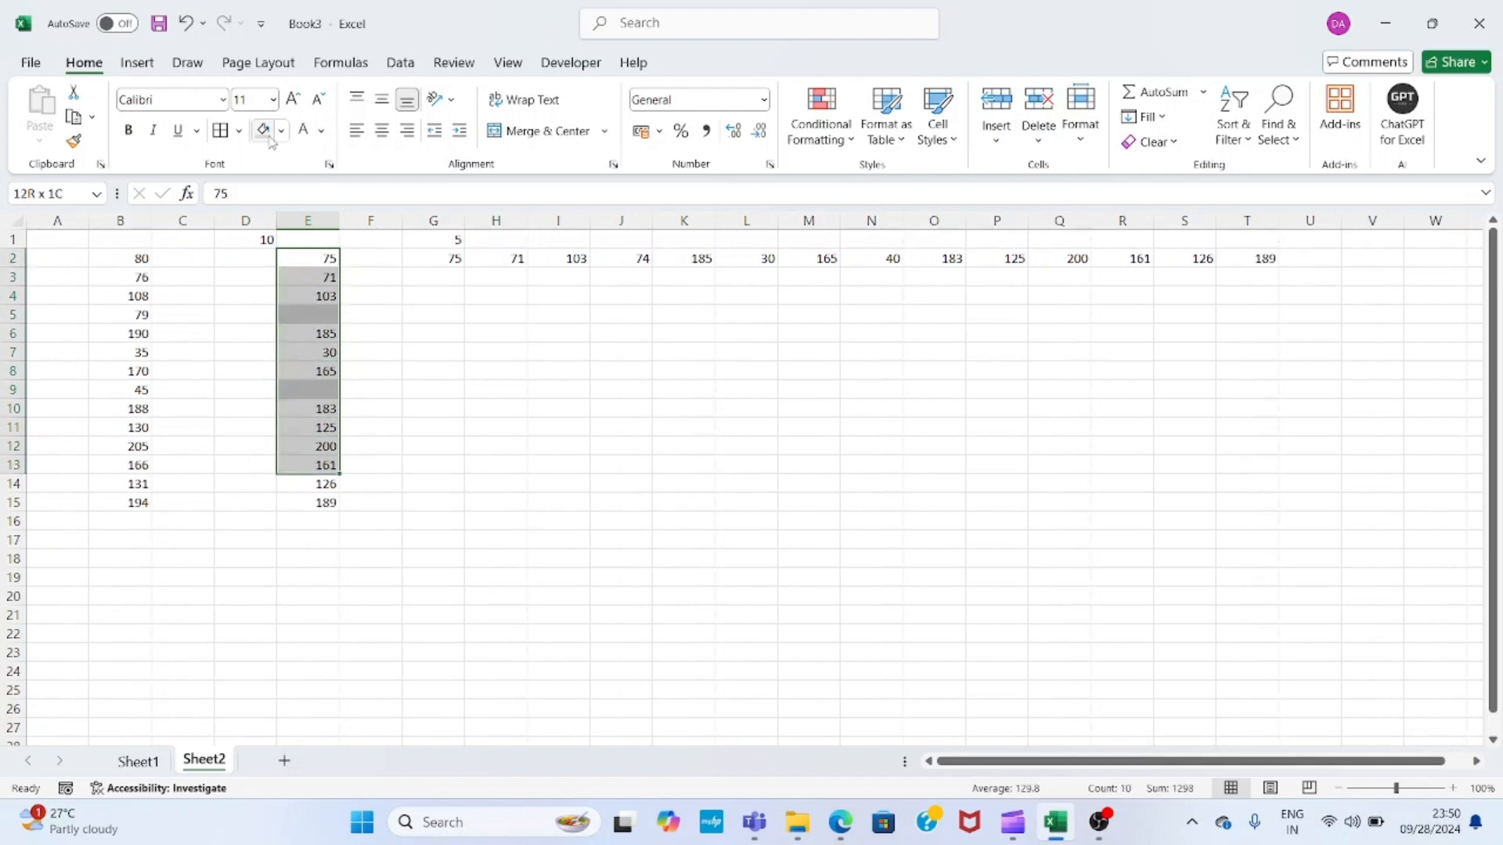
key("ctrl+c")
- Paste the copied range starting at H5 with the Paste Special Skip blanks option enabled
key("Right")
key("Right")
key("Right")
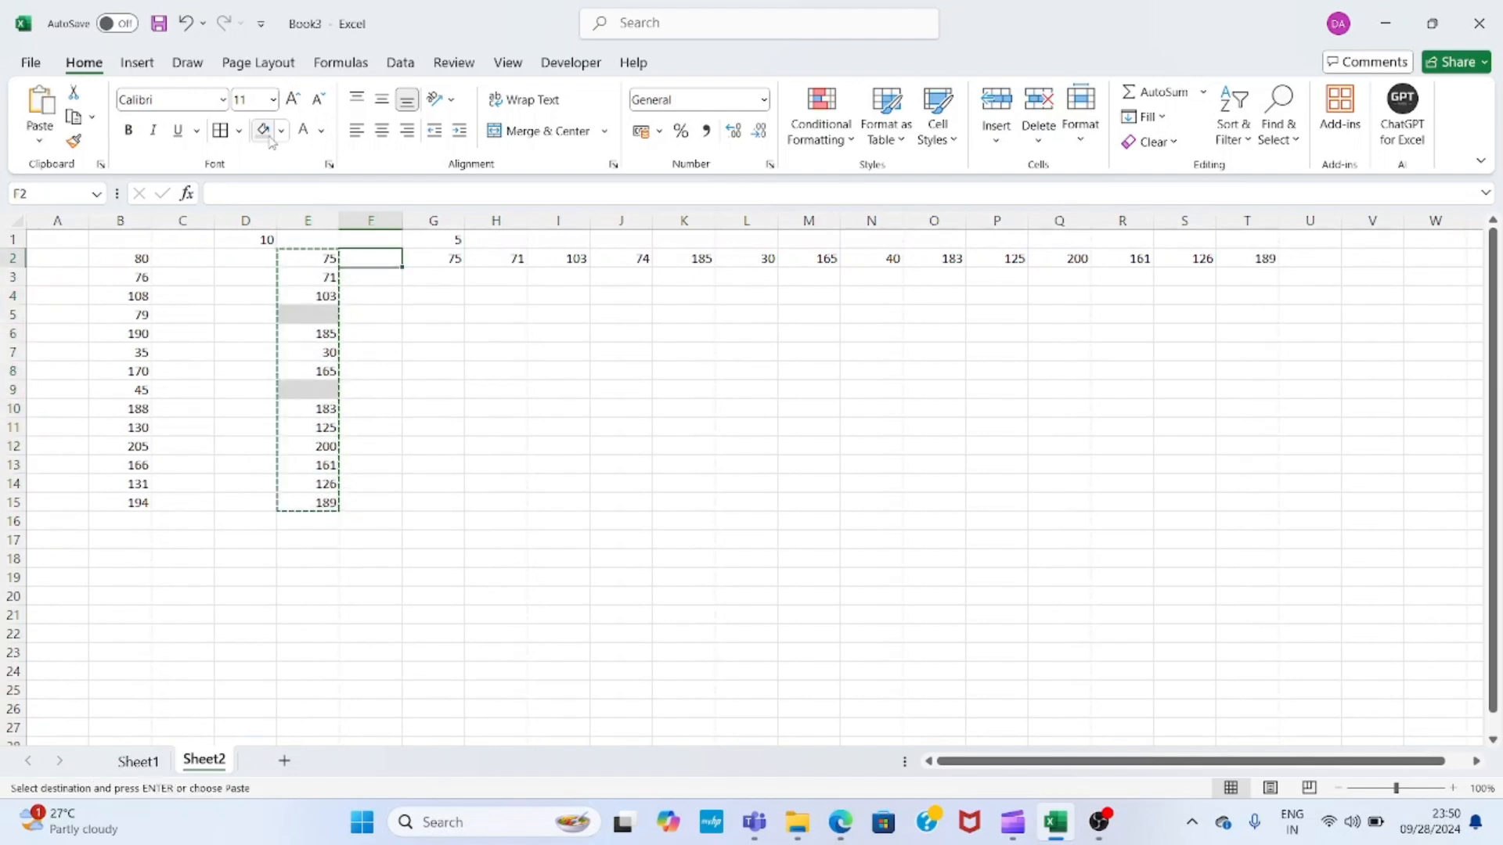
key("Down")
key("Down")
key("Down")
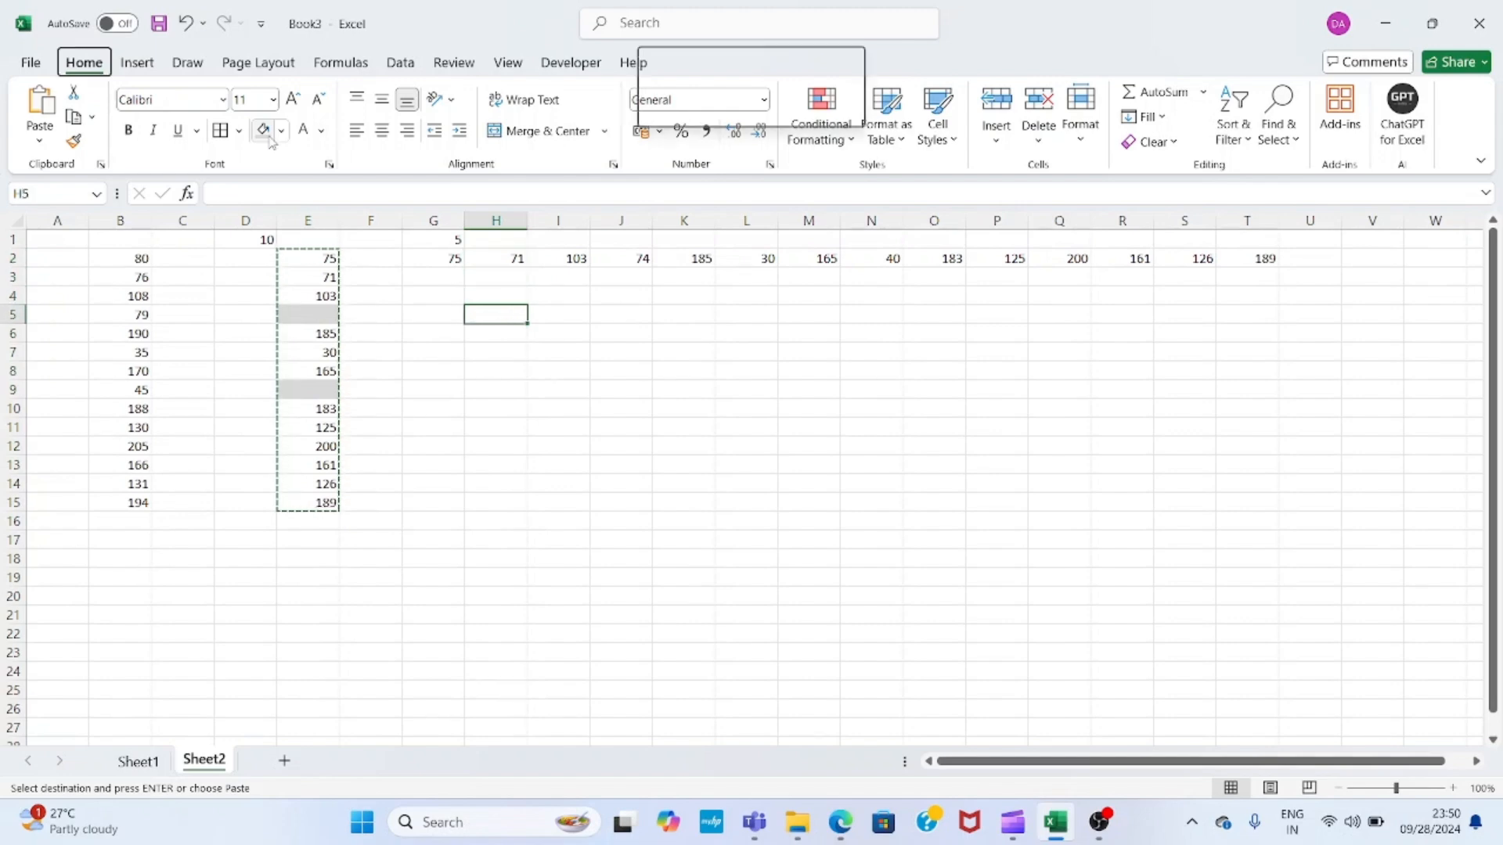
key("ctrl+alt+v")
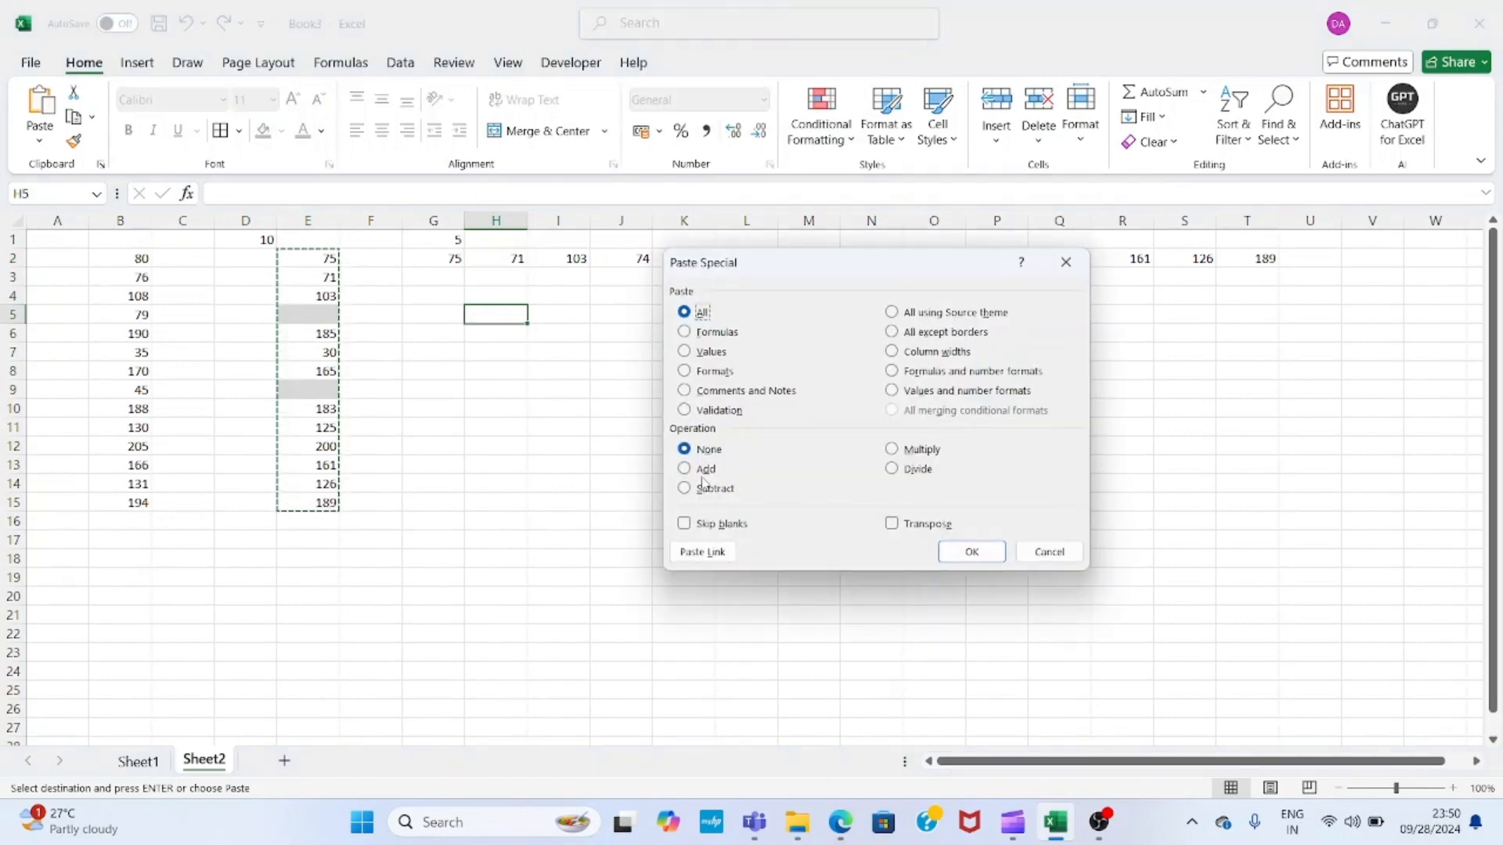
left_click(700, 526)
left_click(954, 554)
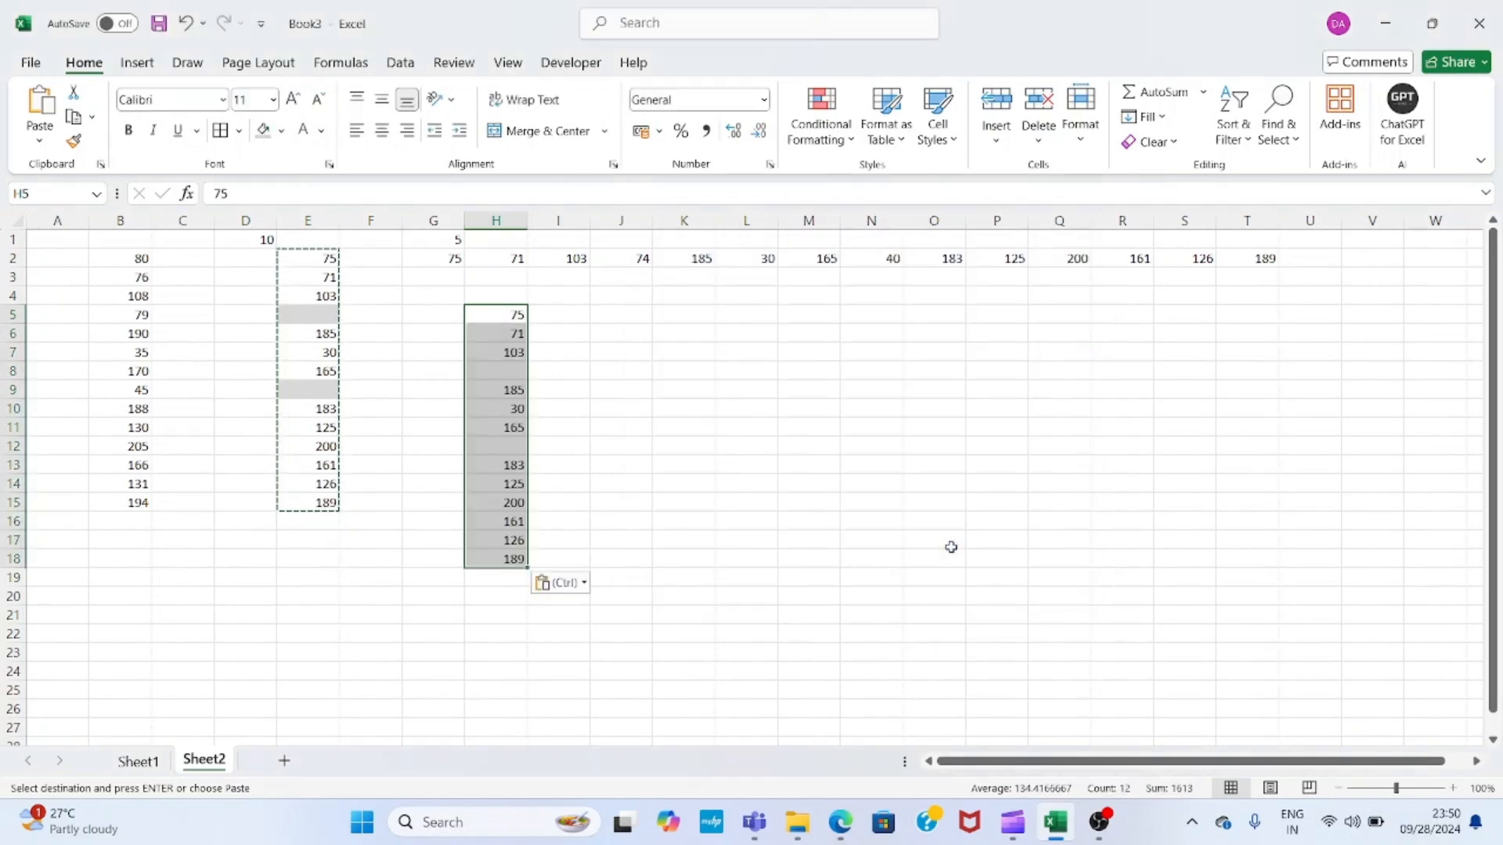
- Examine the blank cells H8 and H12 in the pasted list and the Paste Link option in the Paste Special dialog
left_click(505, 374)
key("Down")
key("Down")
key("Down")
key("Down")
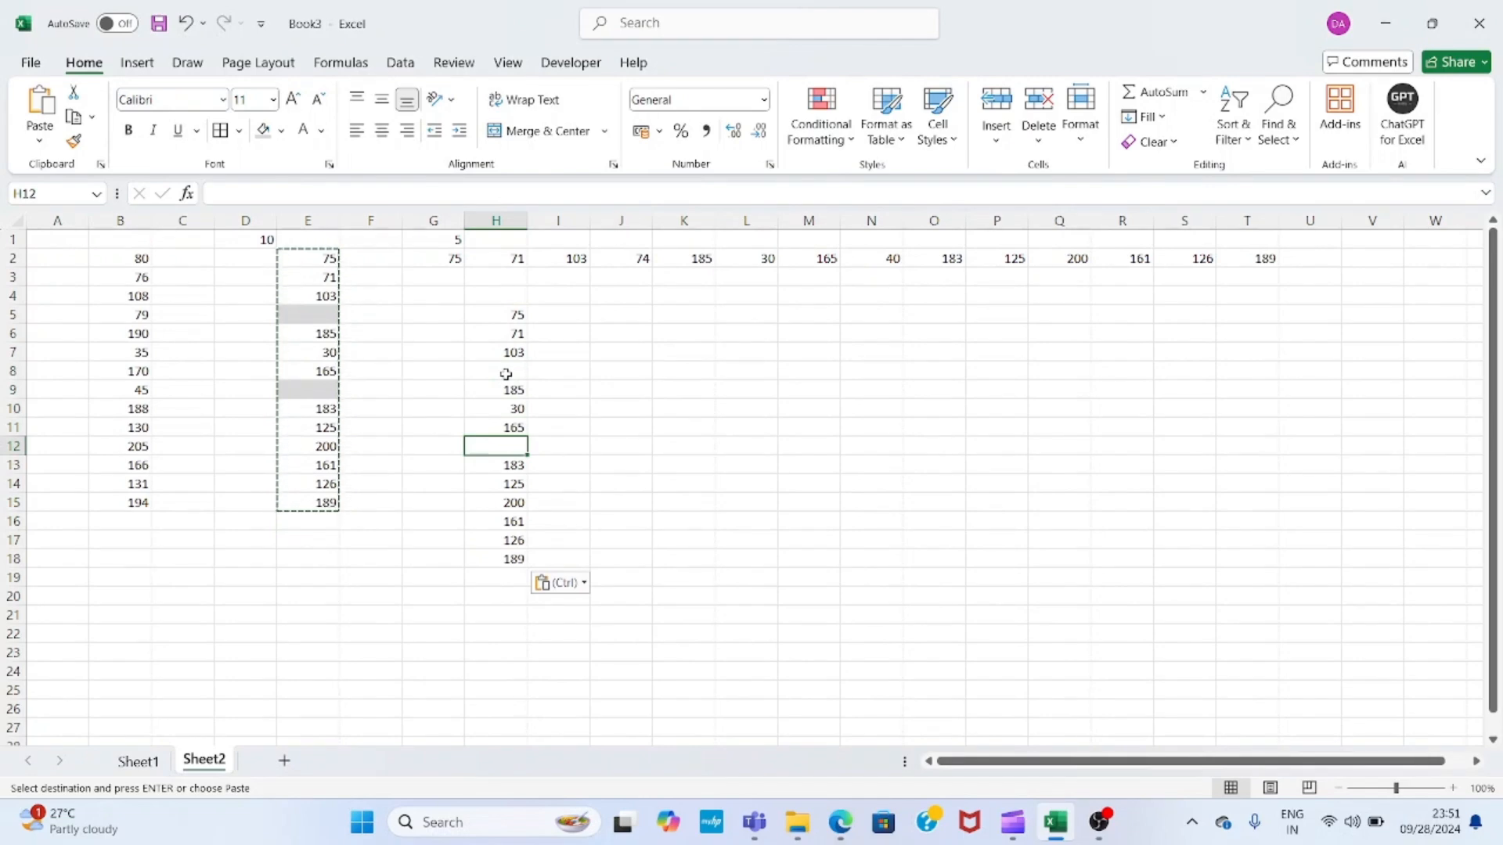
key("Up")
key("Up")
key("Up")
key("Up")
key("Up")
key("Up")
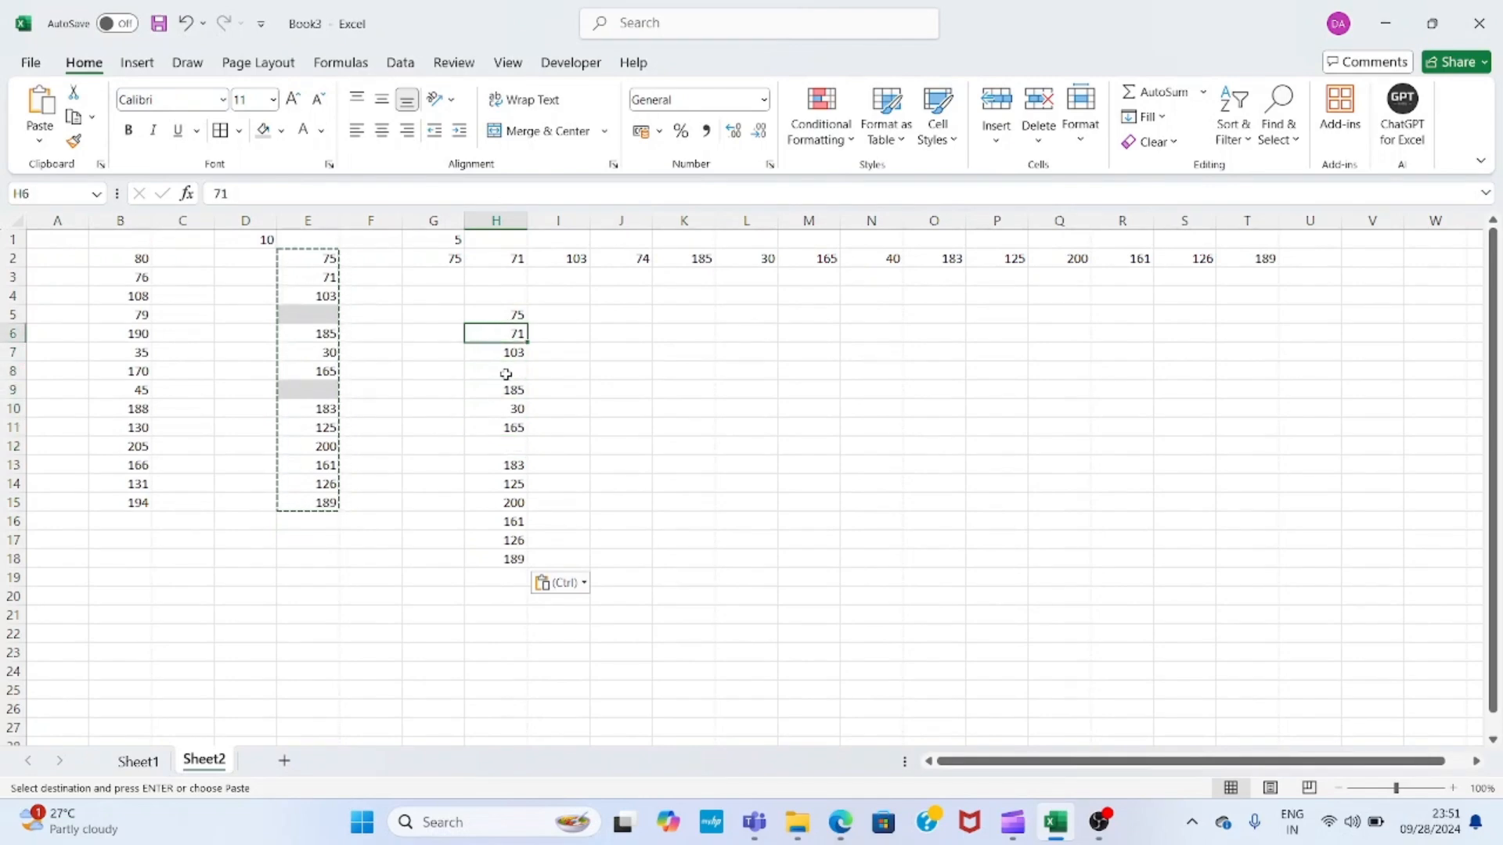
key("ctrl+alt+v")
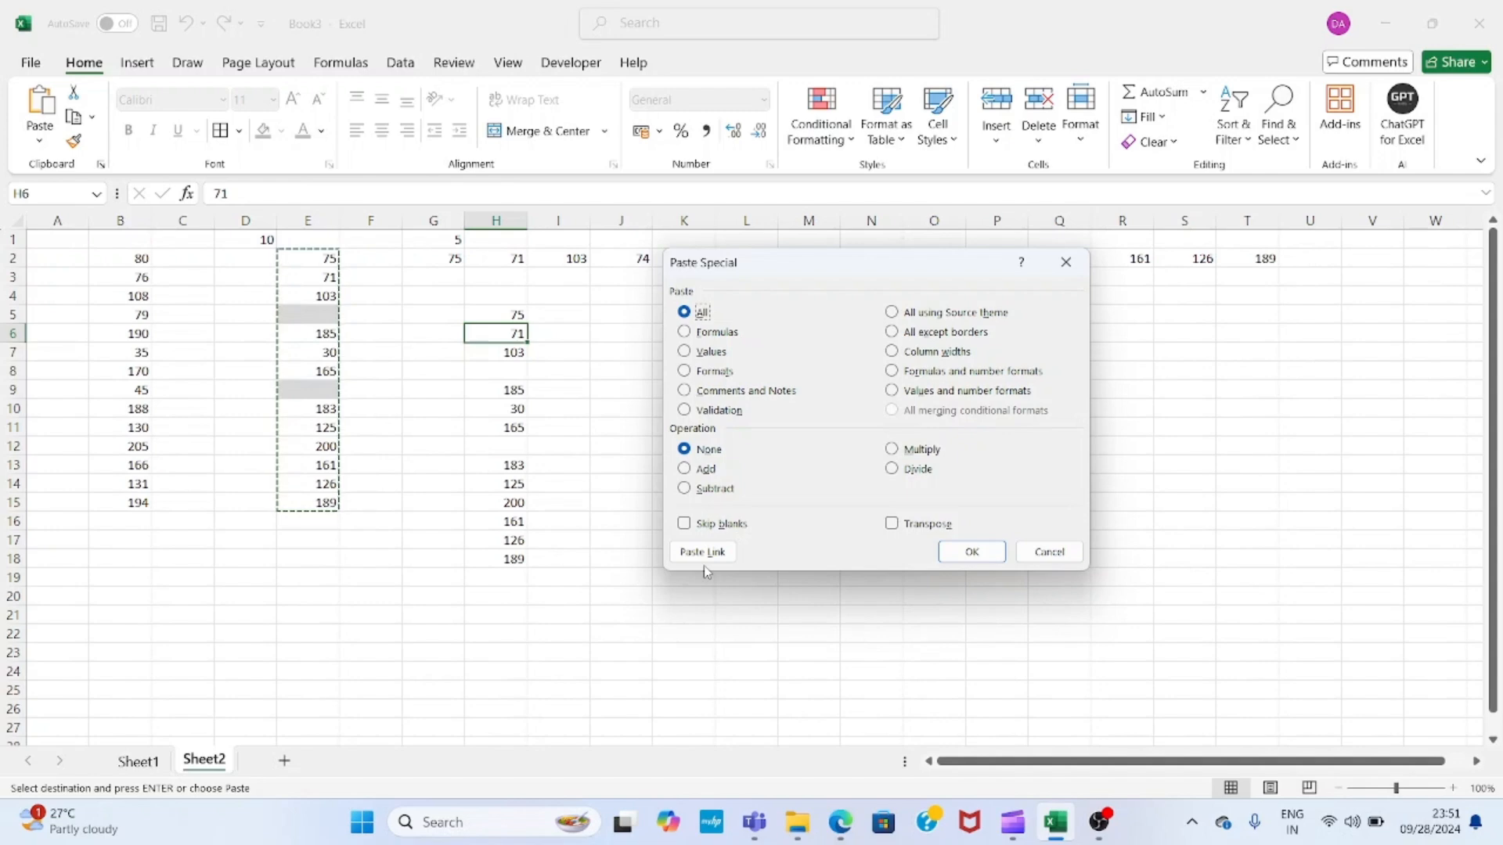
key("Escape")
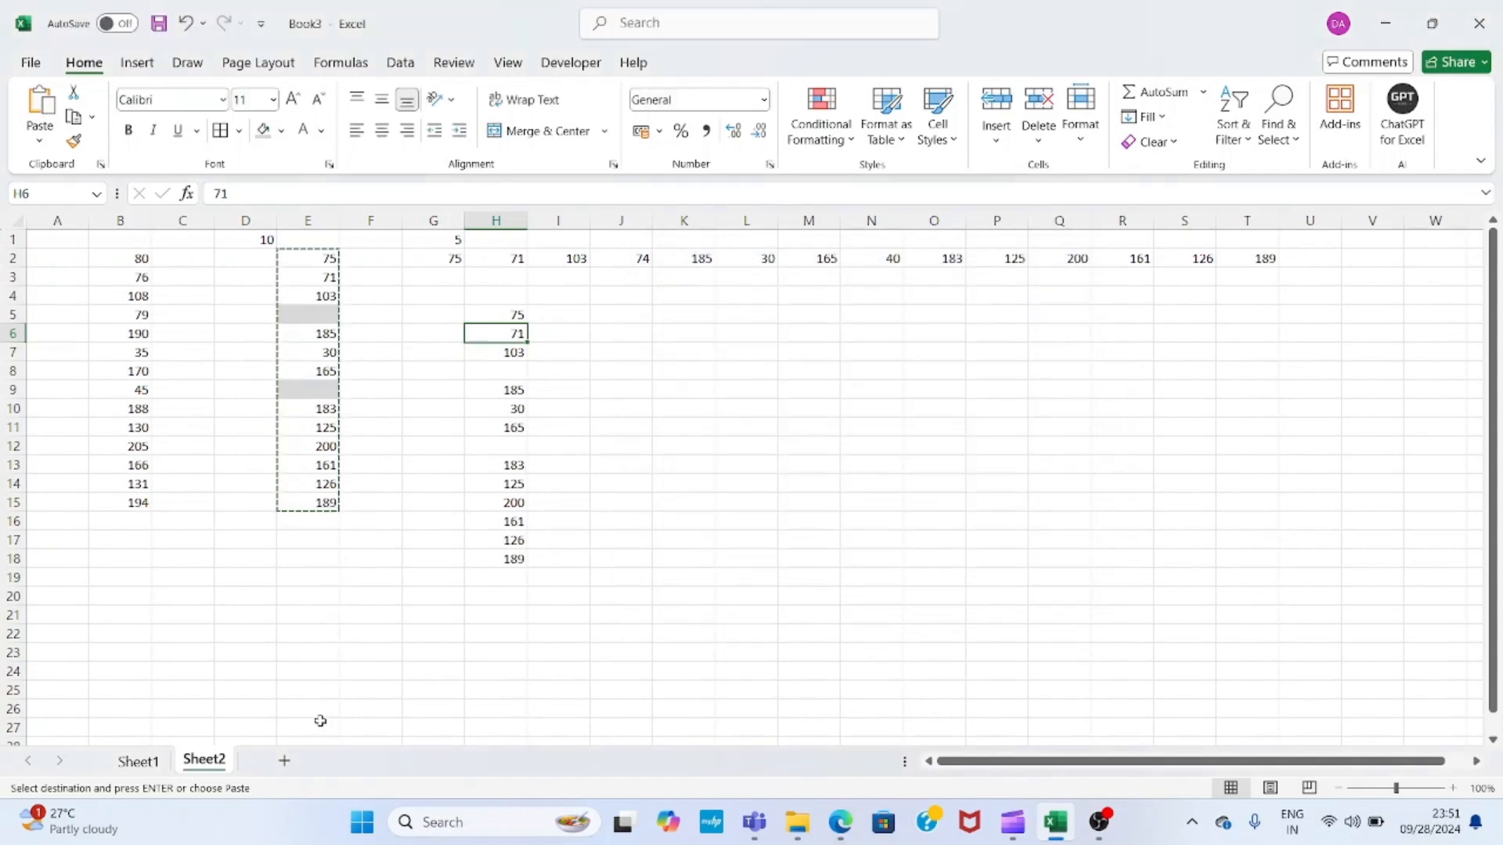
- Add a new worksheet after Sheet2 and return to Sheet2
left_click(285, 761)
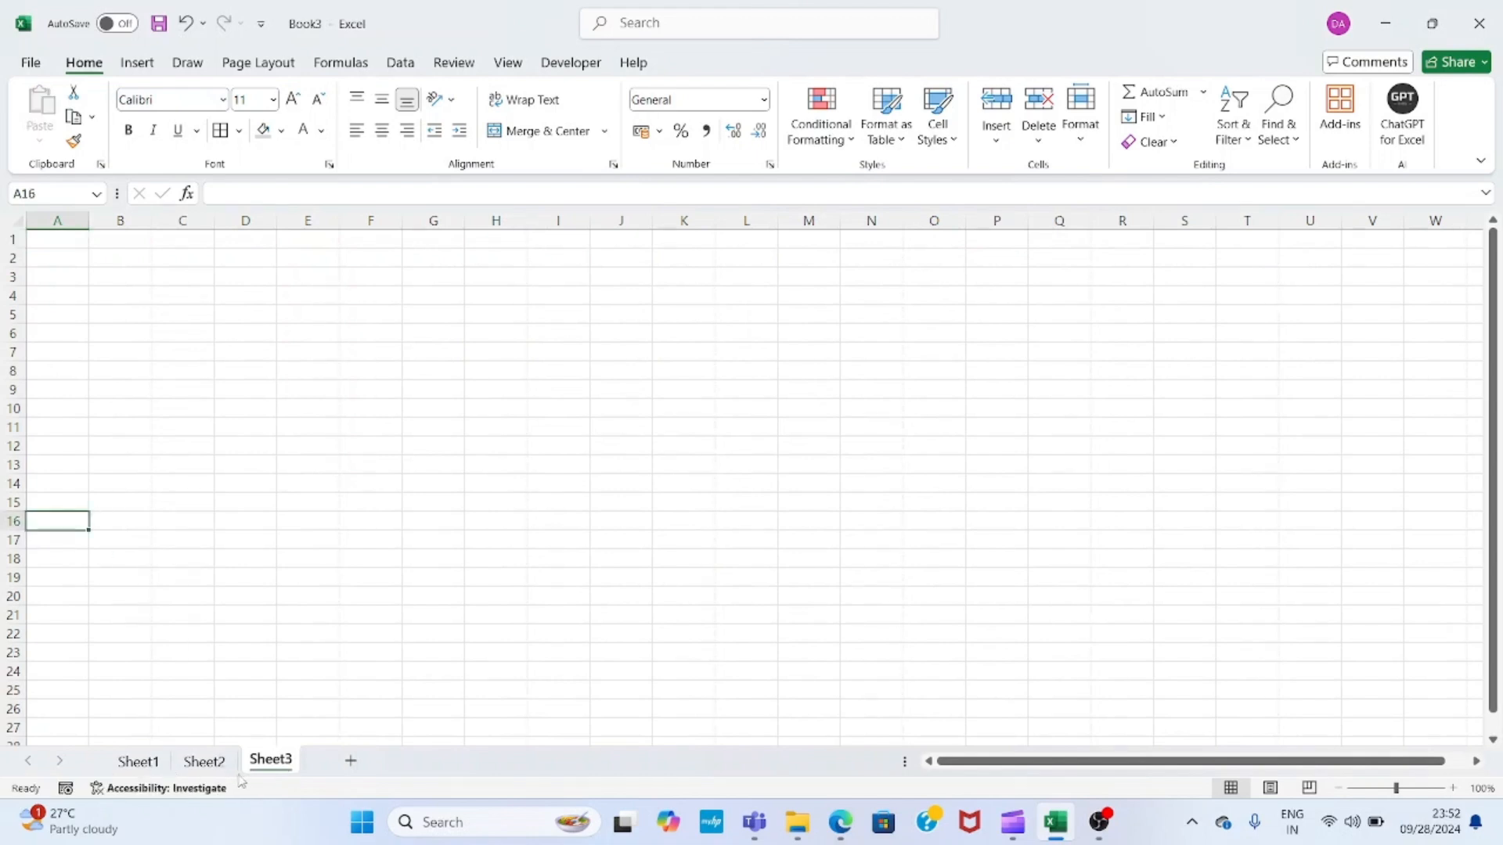
left_click(205, 760)
left_click(368, 594)
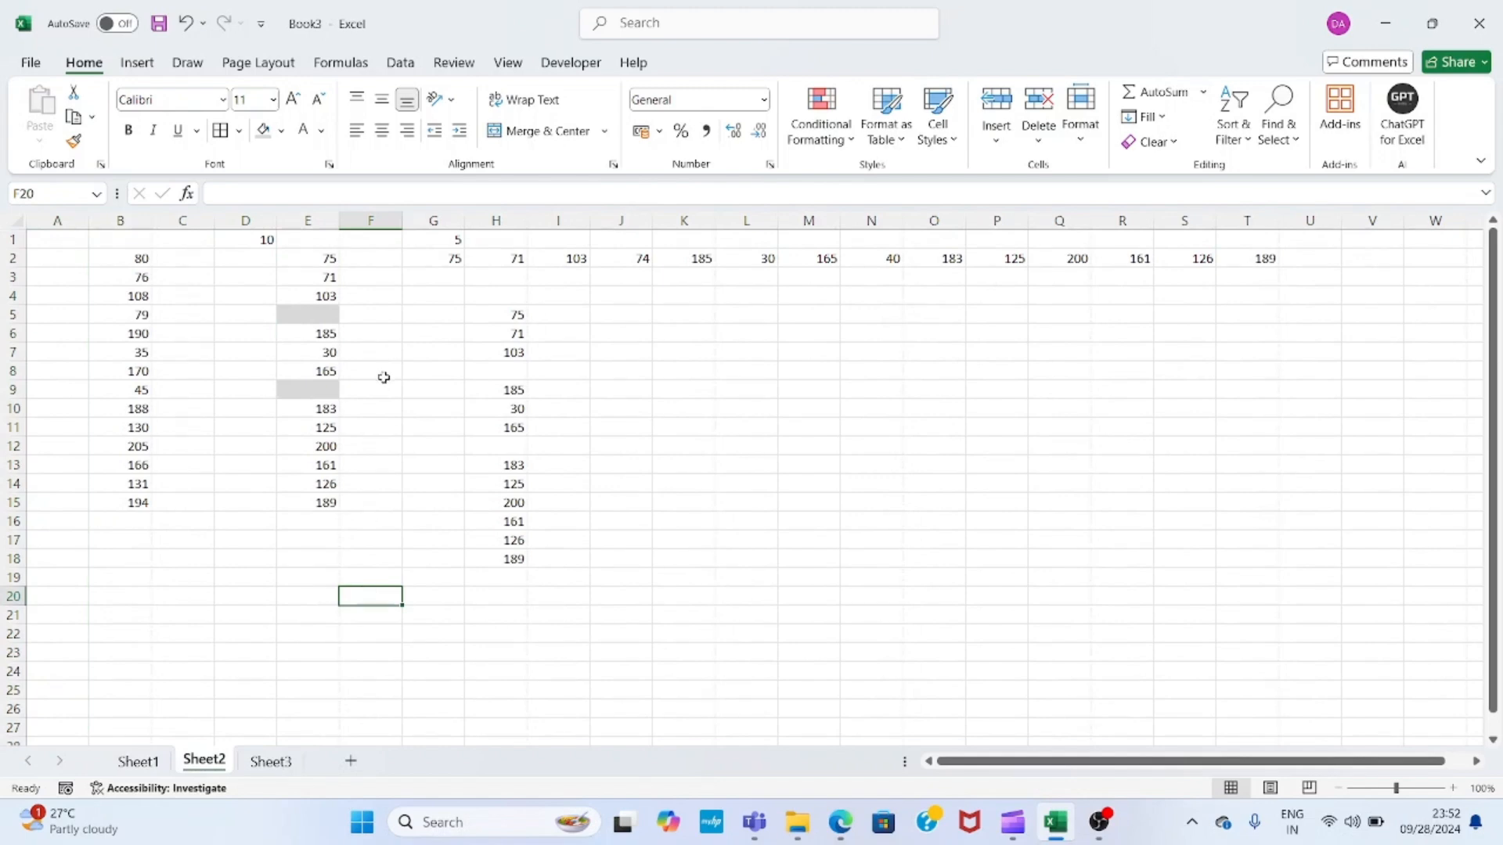
- Copy the range E2:E15 on Sheet2, including its two grey blank cells
left_click(319, 259)
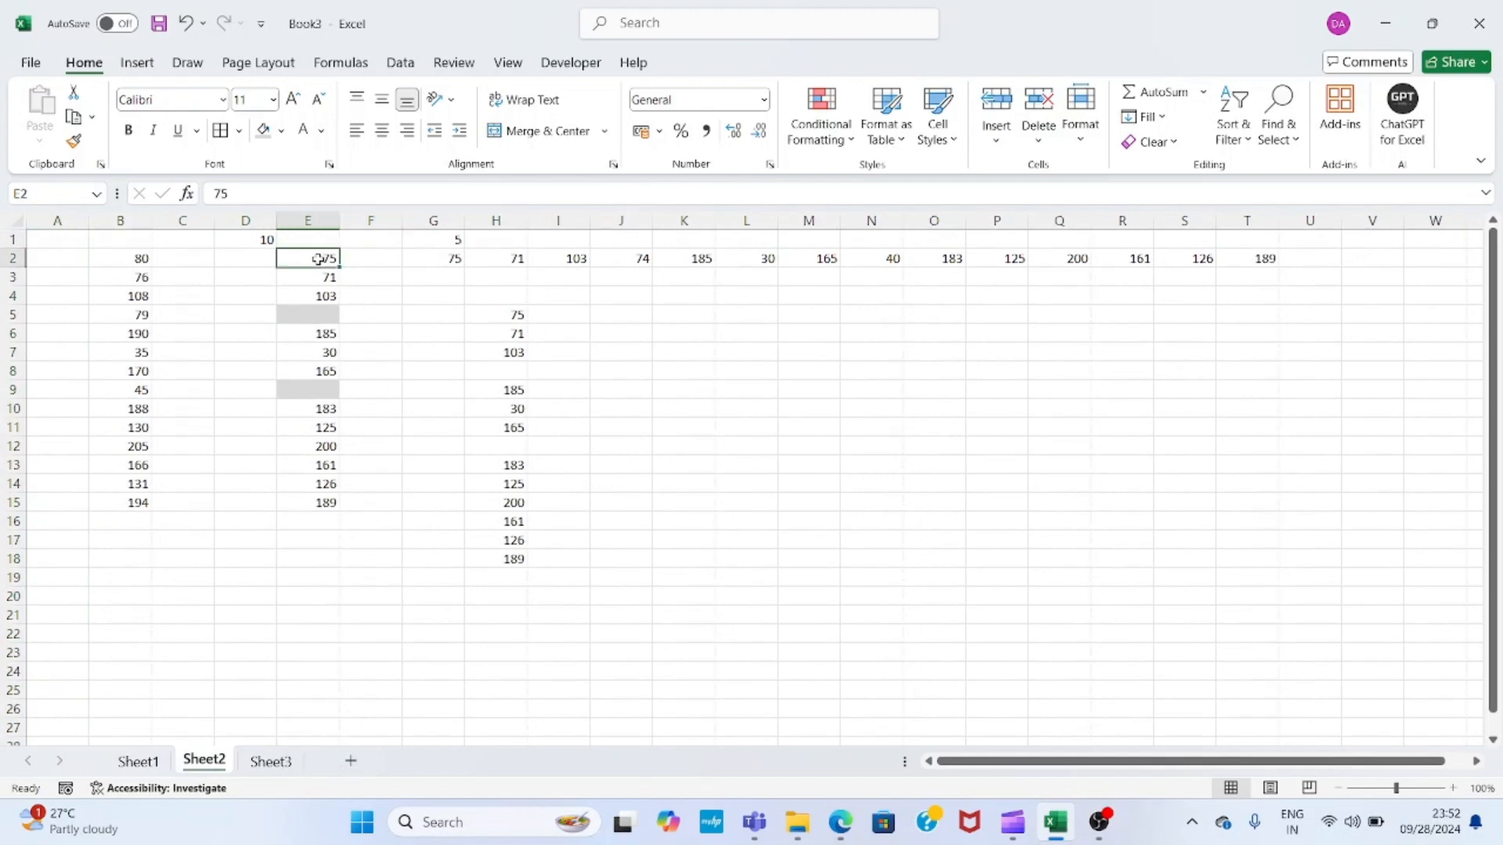
key("shift+Down")
key("shift+Down")
key("shift+Down")
key("shift+Down")
key("shift+Down")
key("shift+Down")
key("shift+Down")
key("shift+Down")
key("shift+Down")
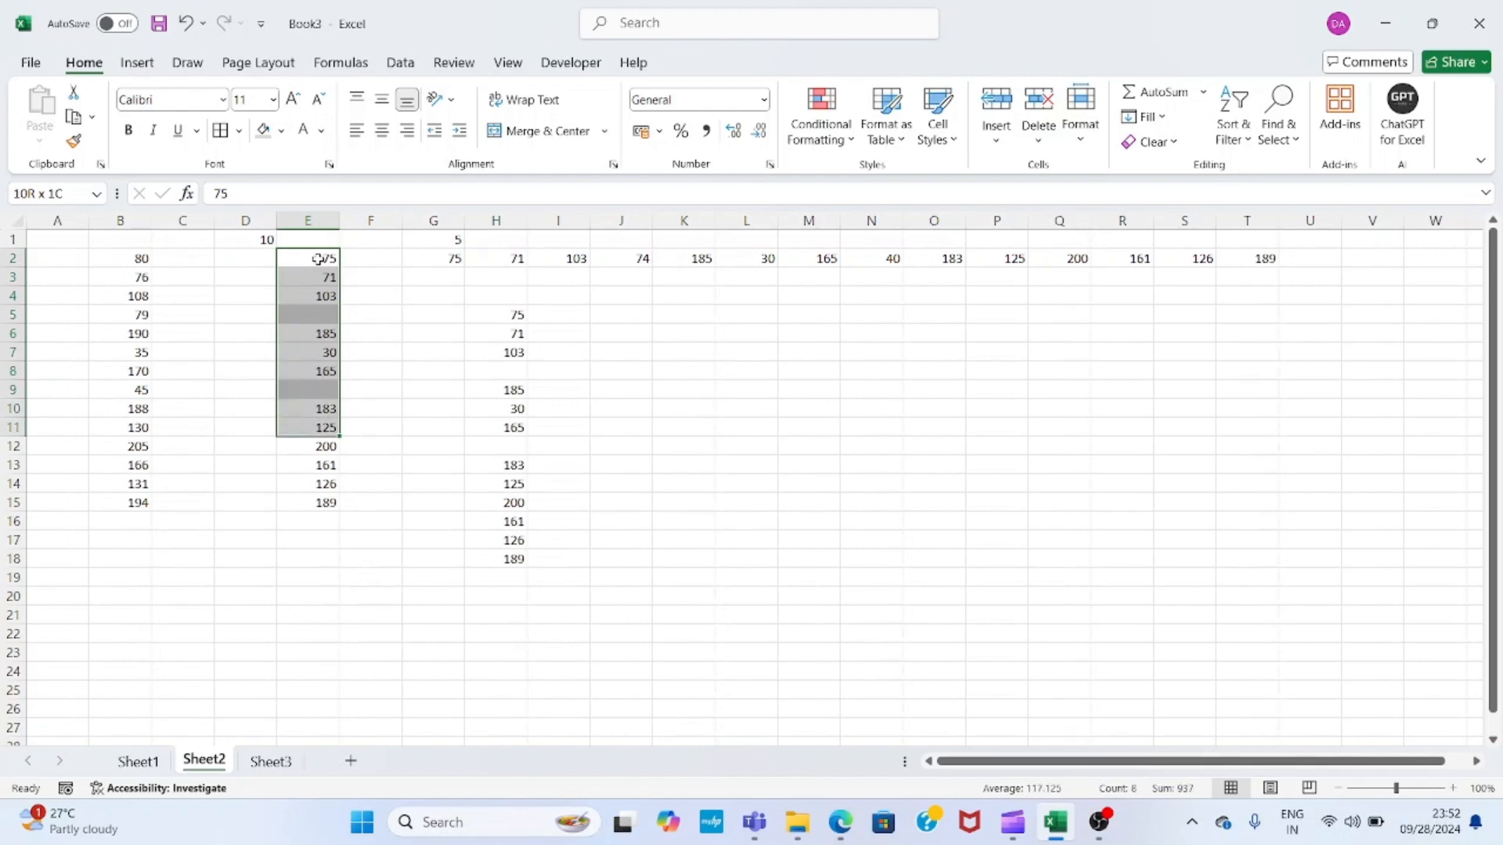
key("shift+Down")
key("shift+Down")
key("shift+Down")
key("shift+Down")
key("ctrl+c")
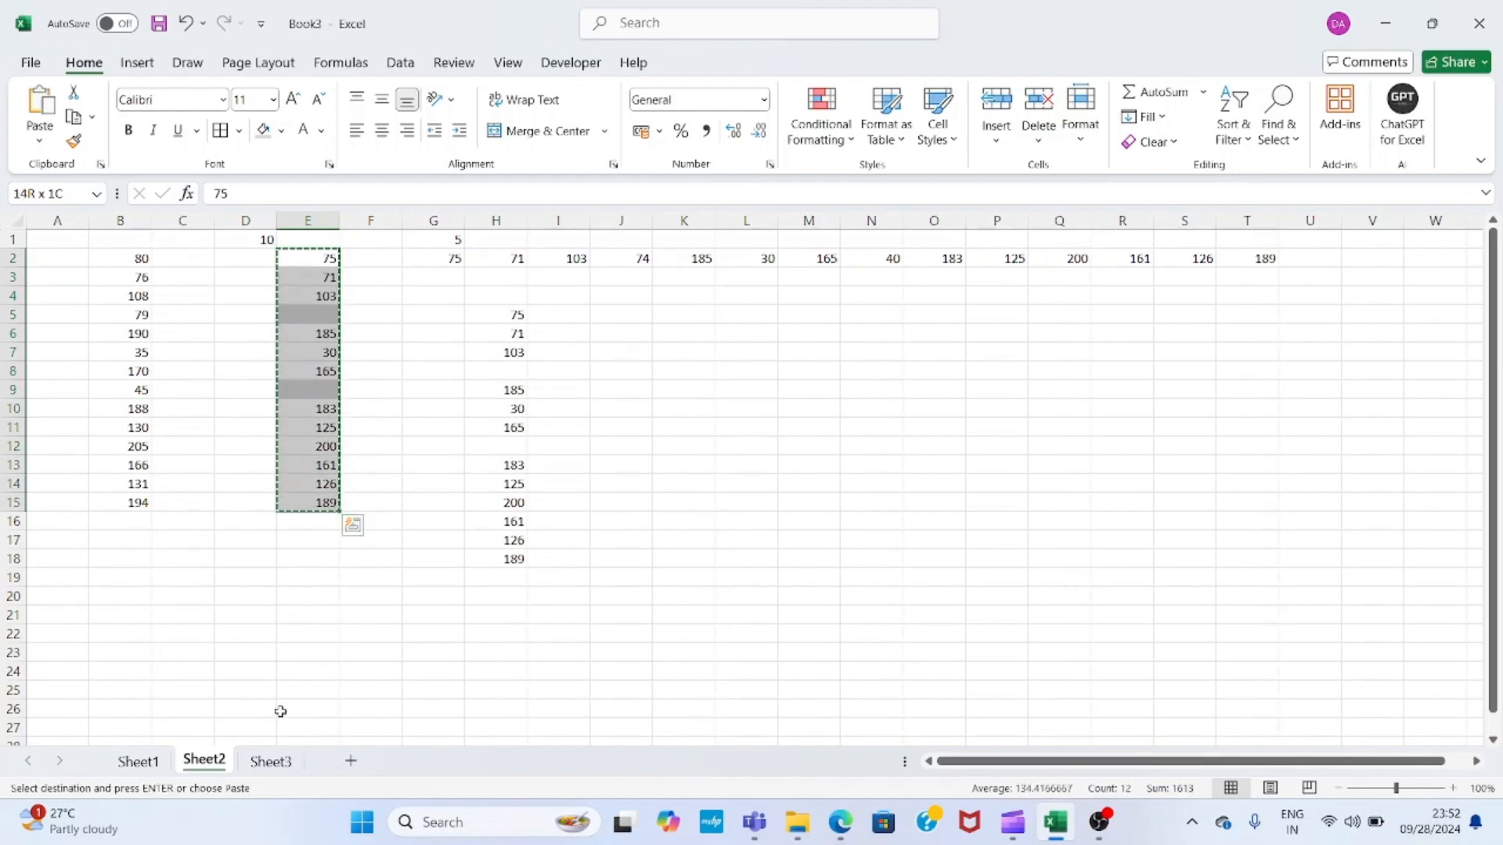
- Paste the copied range as links into Sheet3 starting at B4, using the Paste Special Paste Link option
left_click(271, 761)
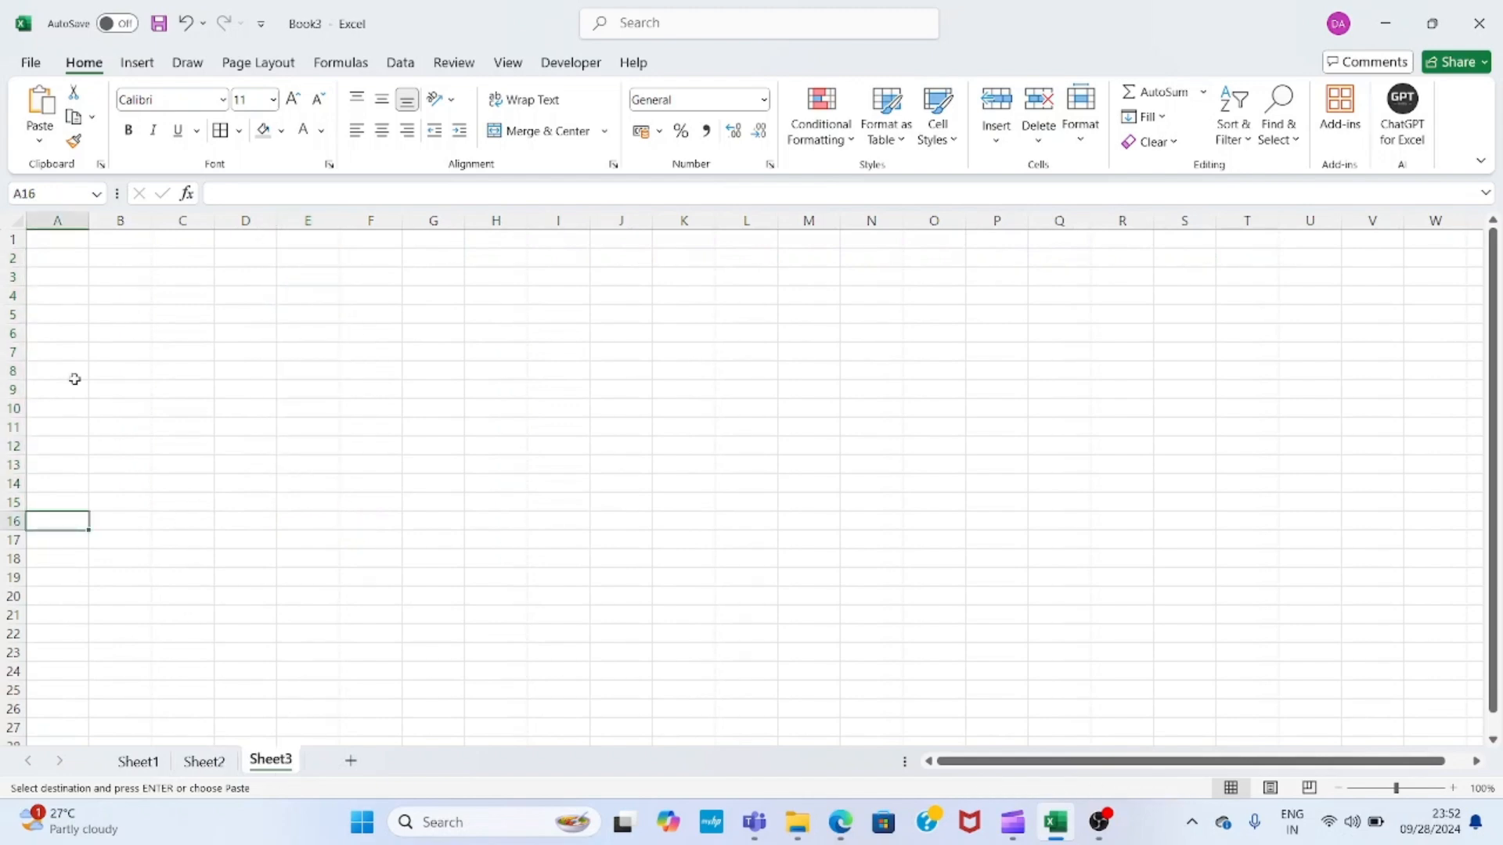
left_click(123, 292)
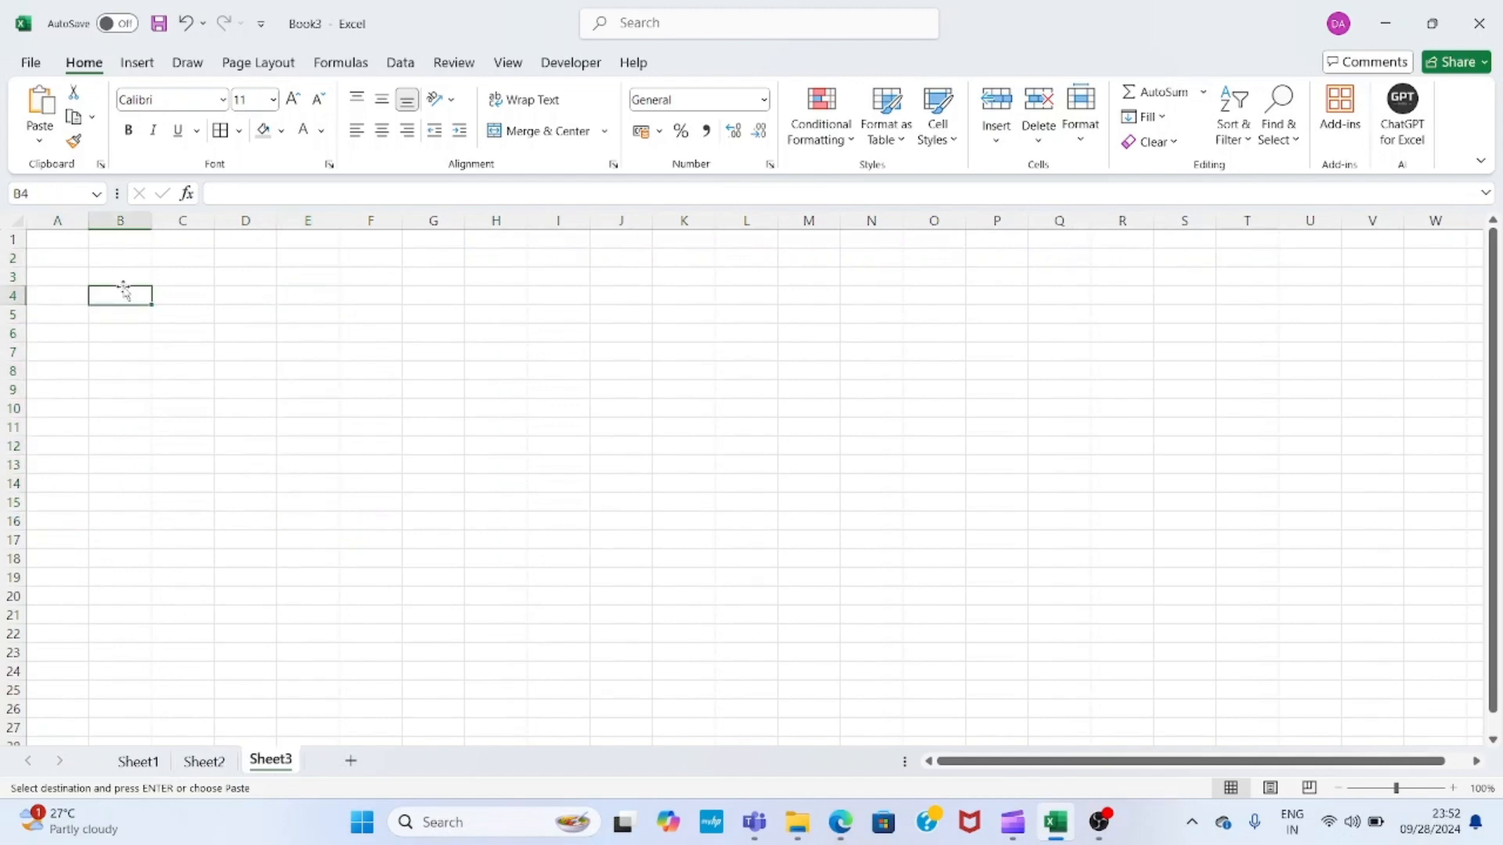
key("ctrl+alt+v")
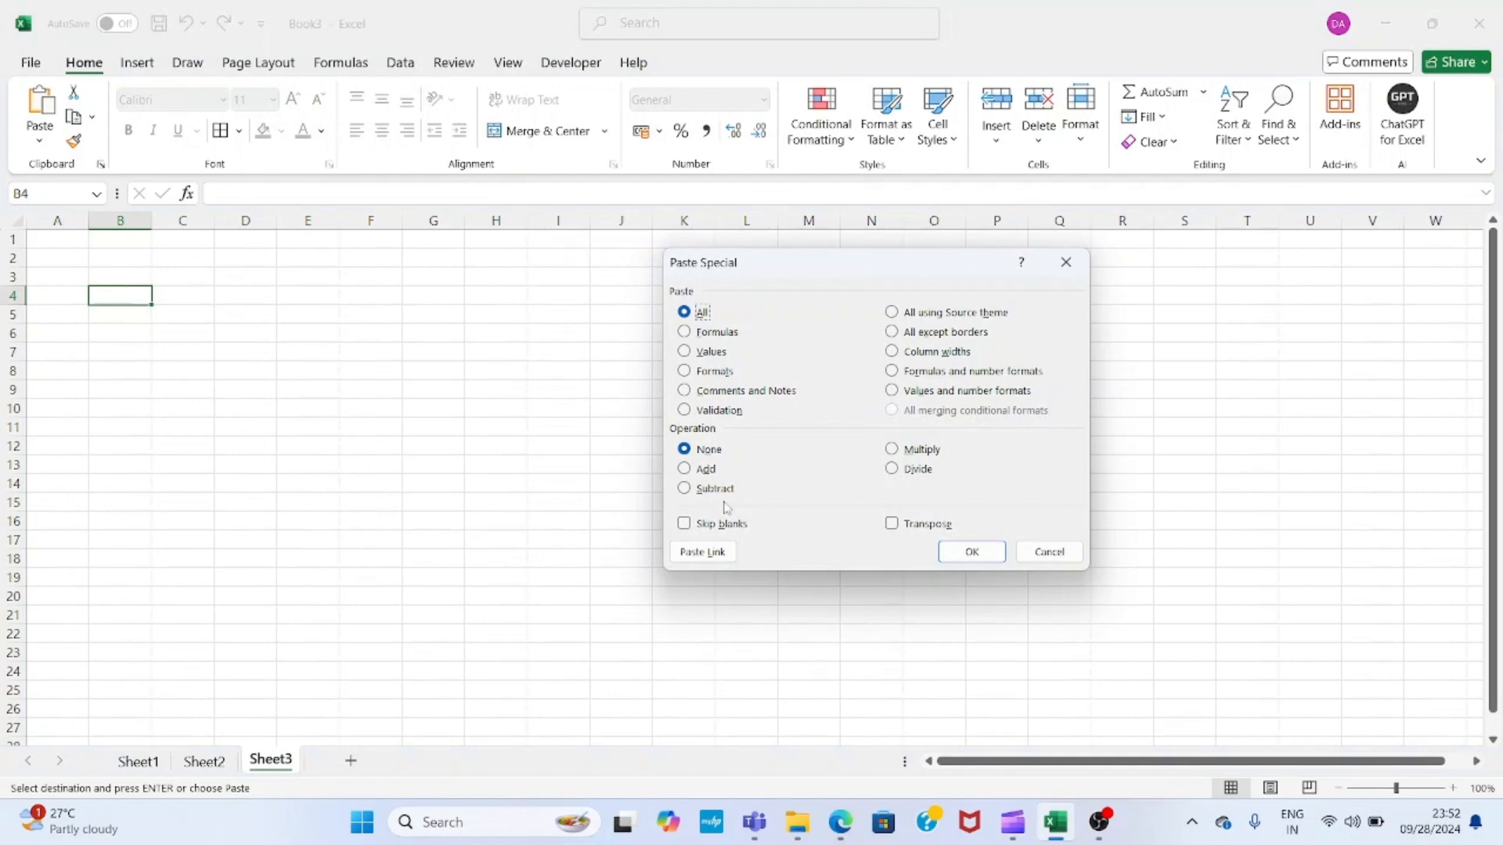
left_click(702, 553)
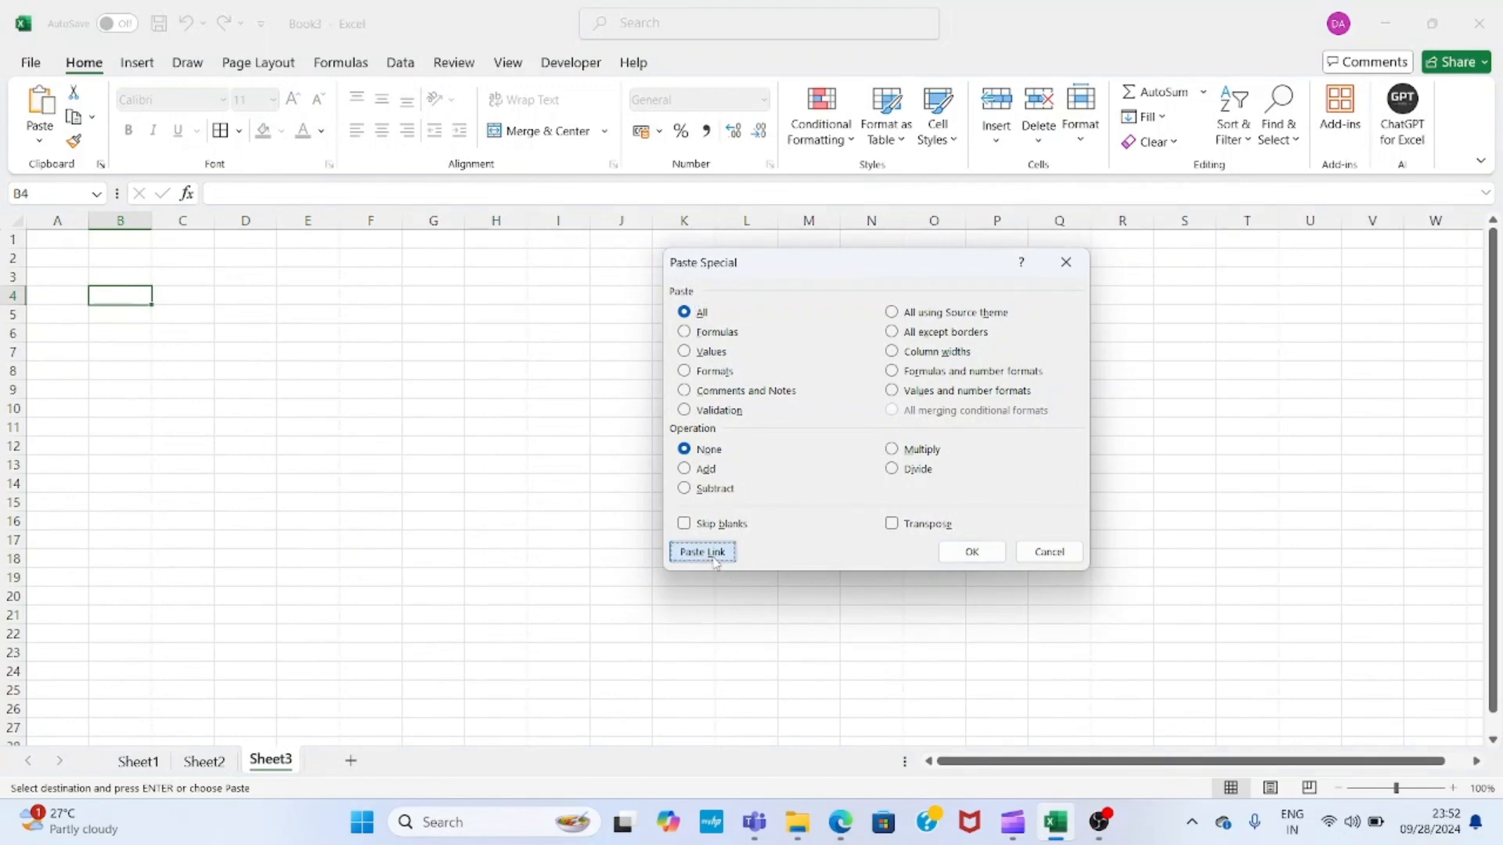
left_click(429, 580)
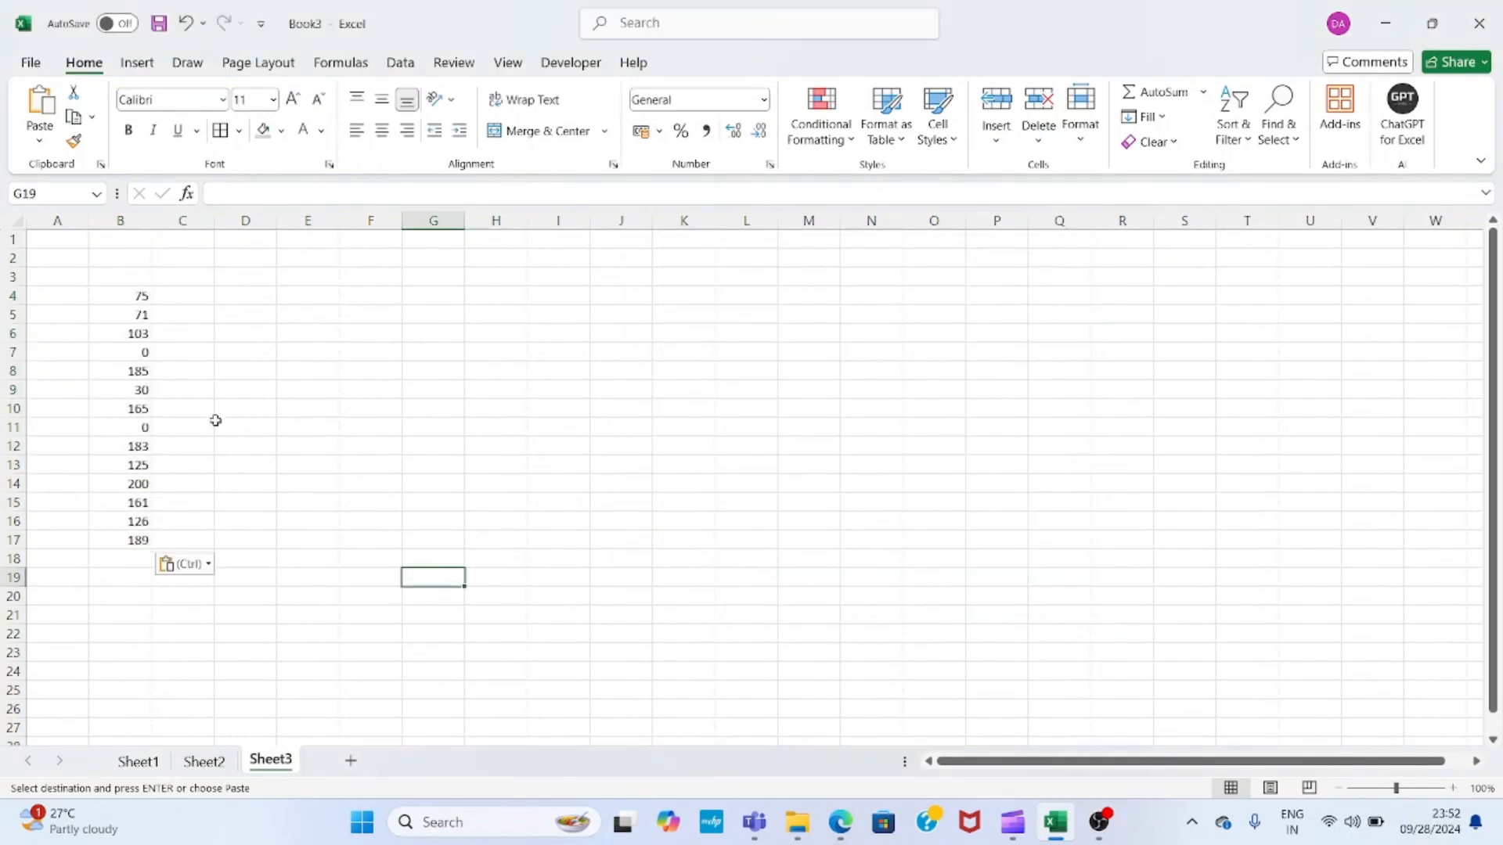
- Enter 100 in the grey blank cell E5 on Sheet2
left_click(200, 762)
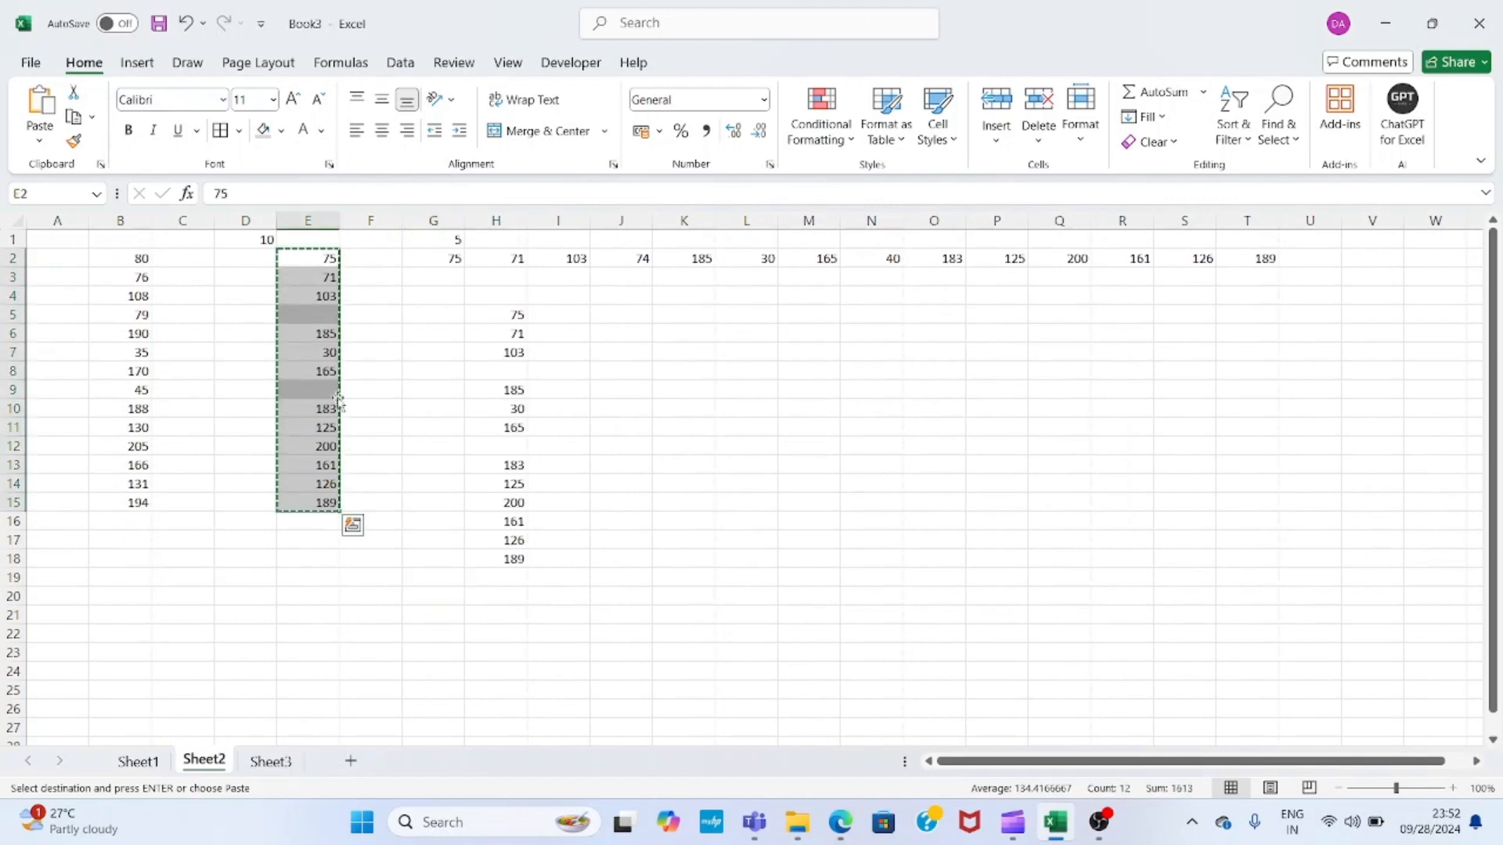
left_click(270, 760)
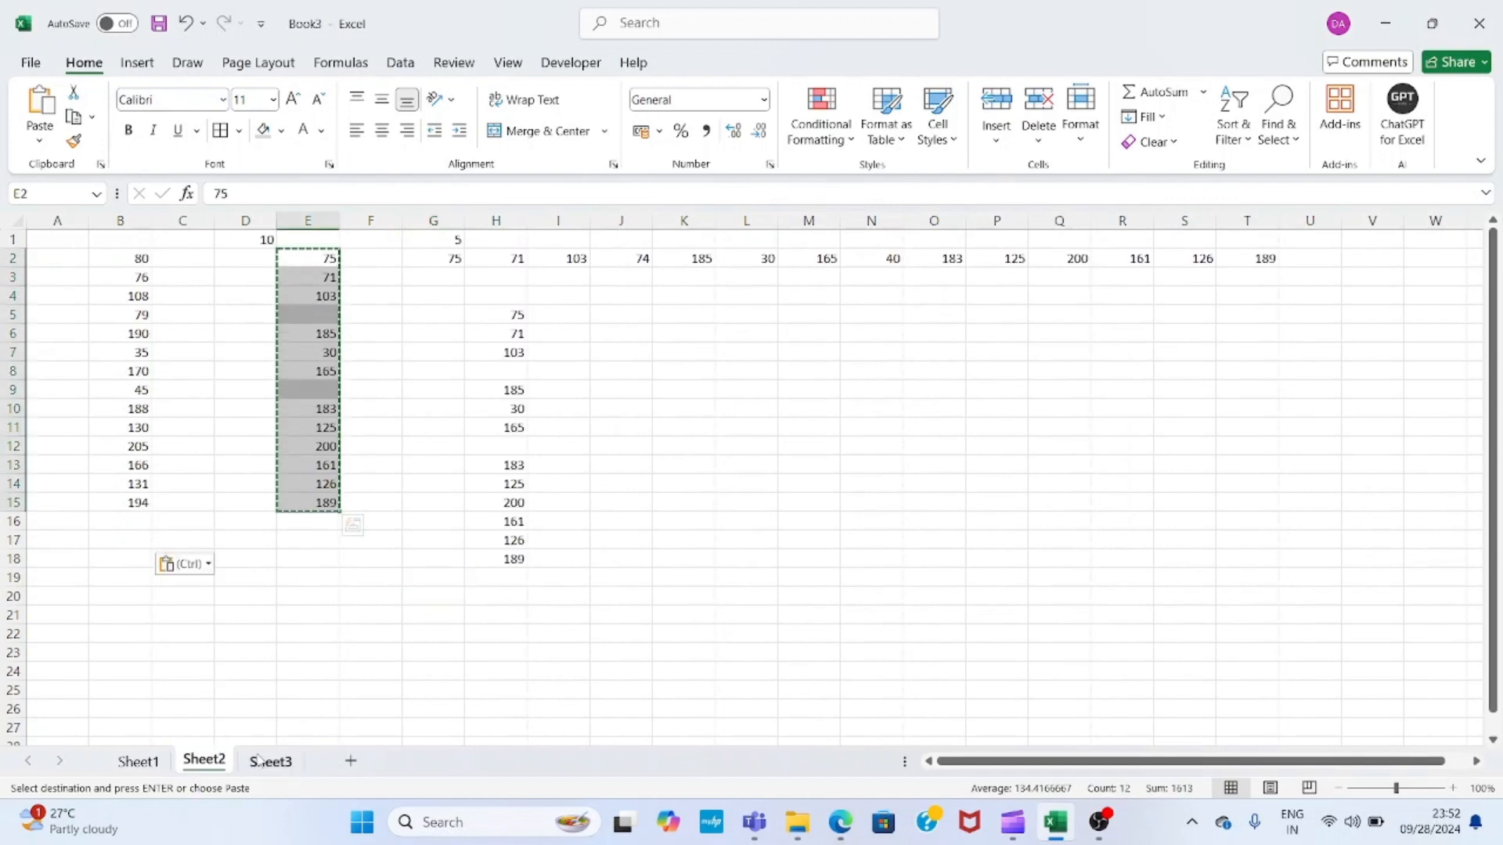
left_click(203, 762)
left_click(309, 532)
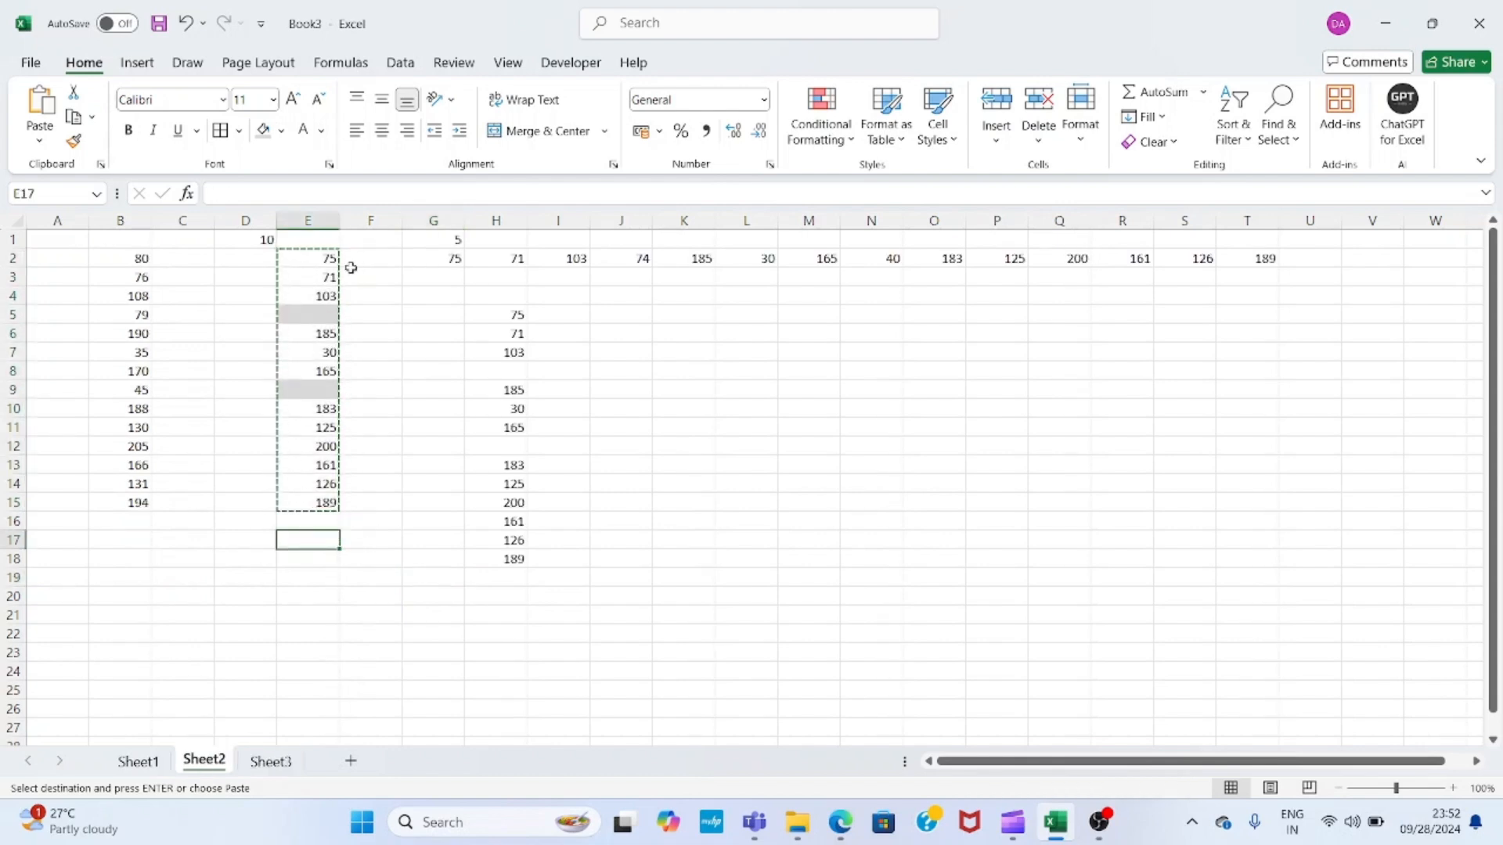
left_click(321, 311)
type("100")
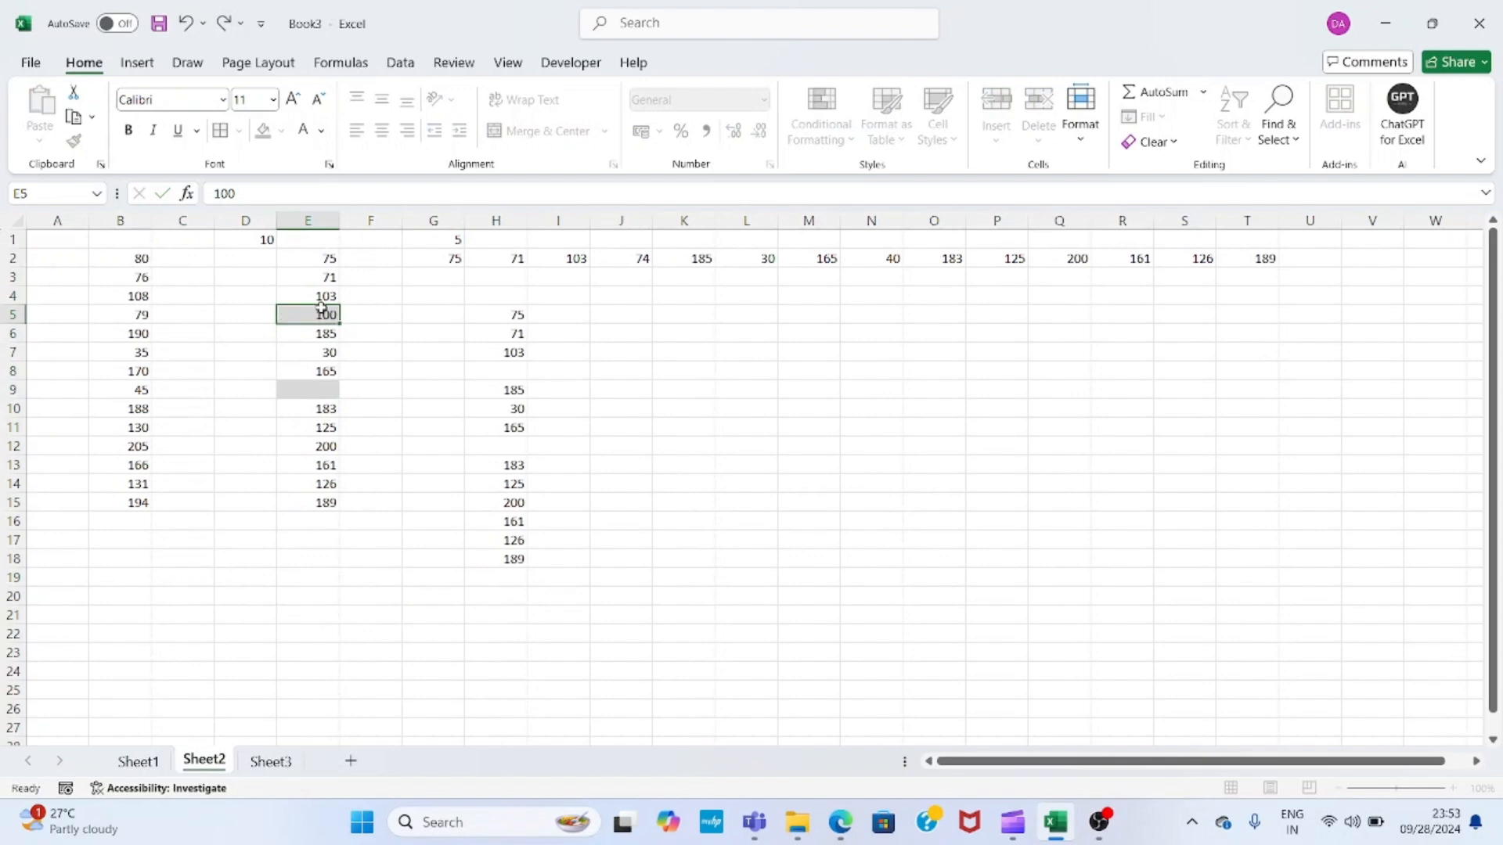
key("Return")
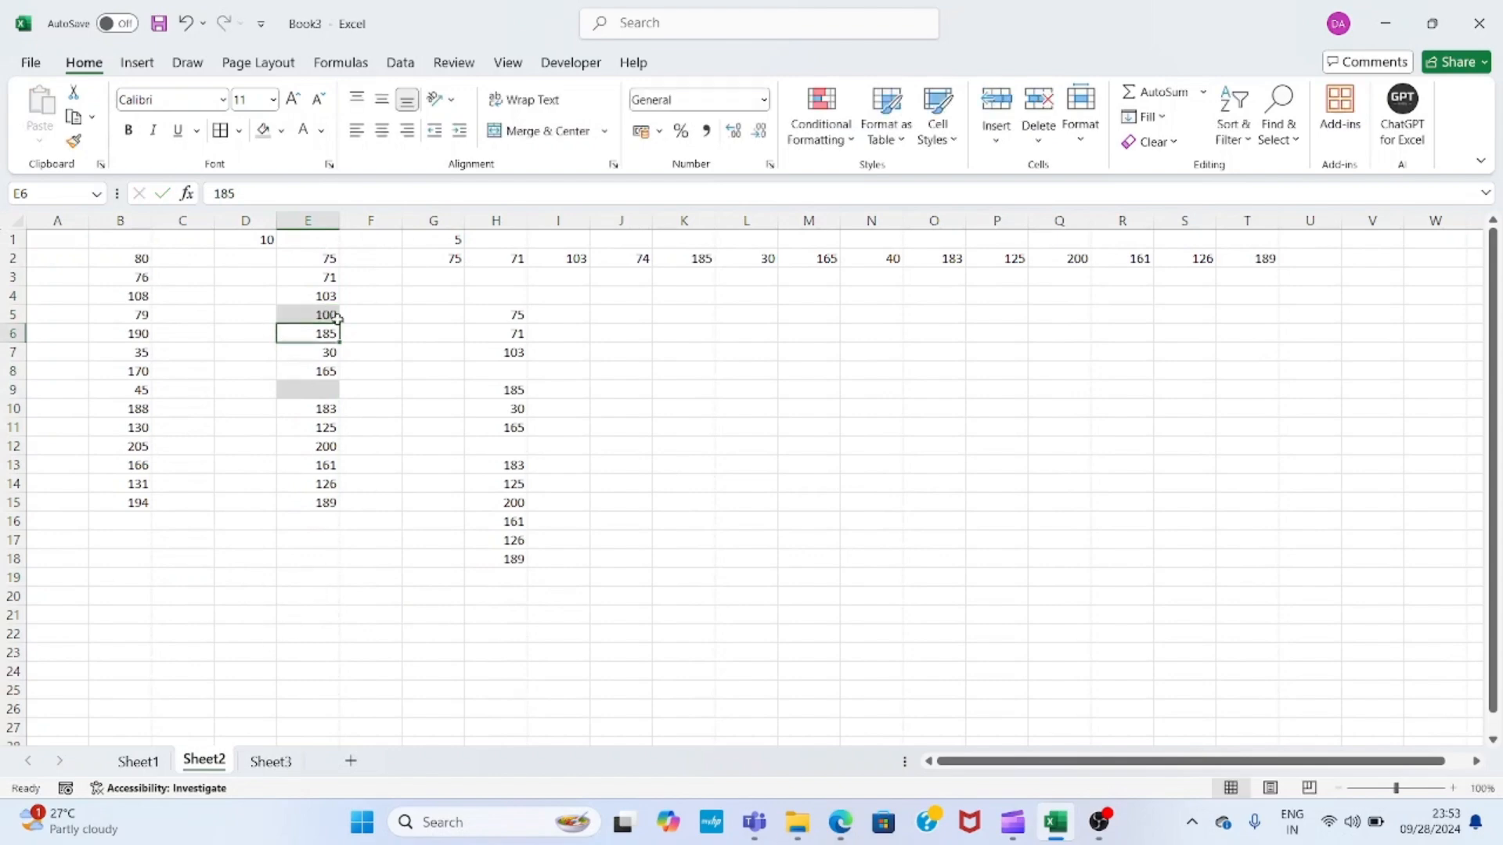
left_click(308, 401)
type("100")
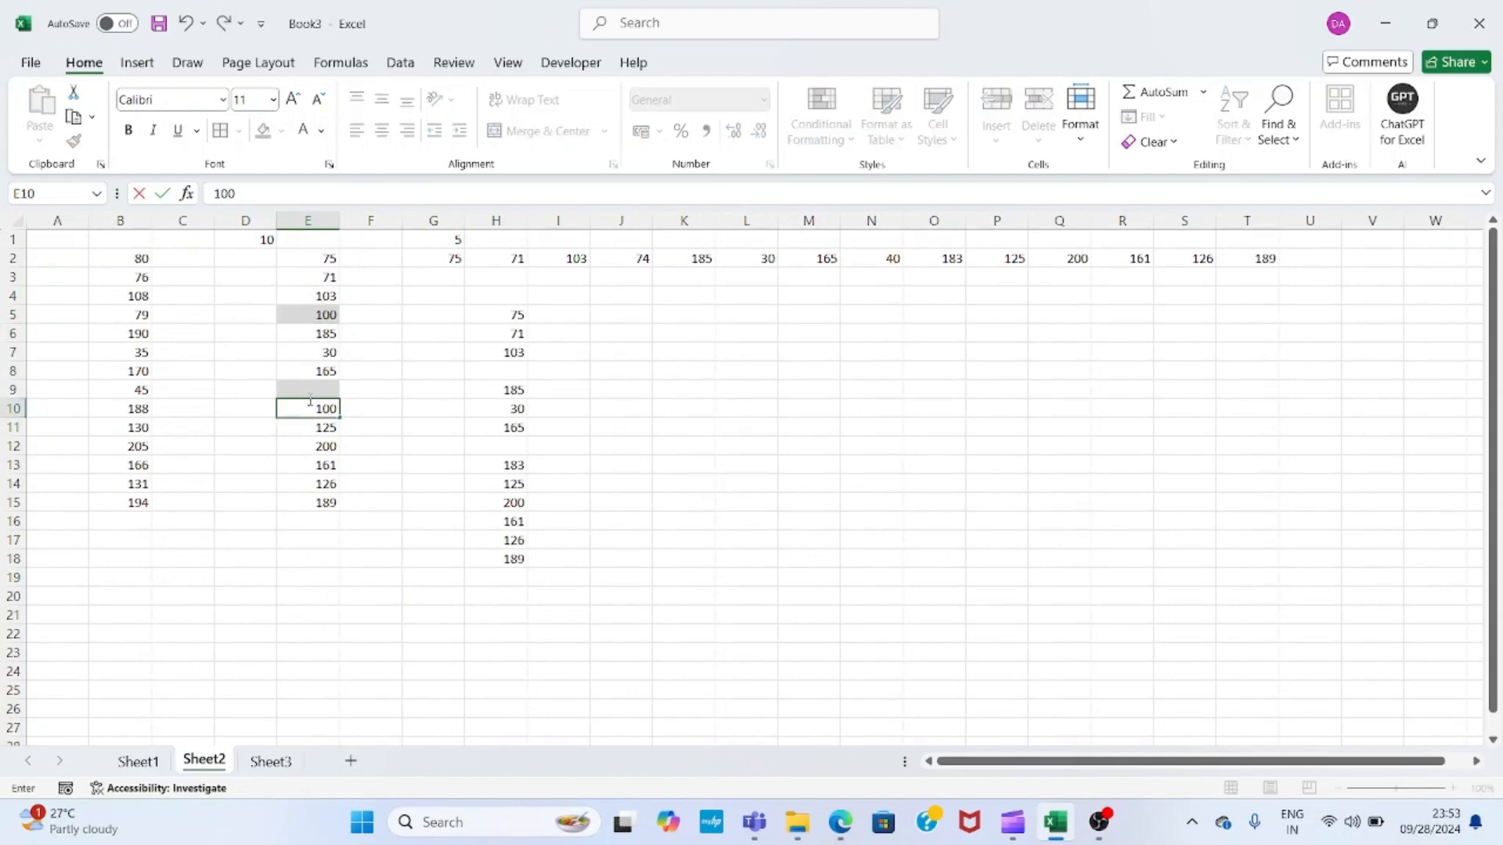
key("Return")
key("ctrl+z")
- Enter 100 in the grey blank cell E9
key("Up")
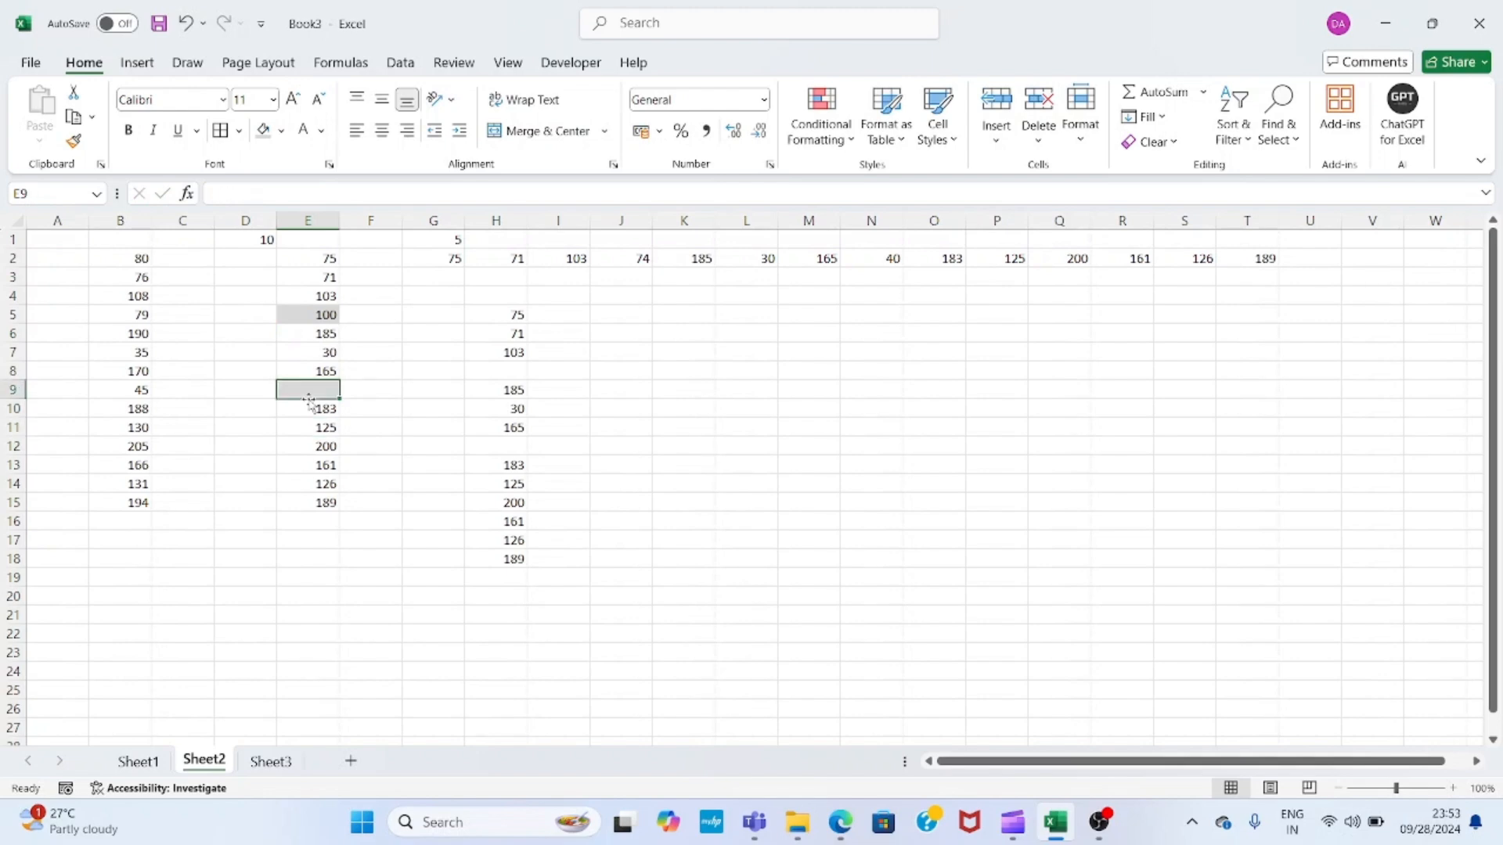
type("100")
key("Return")
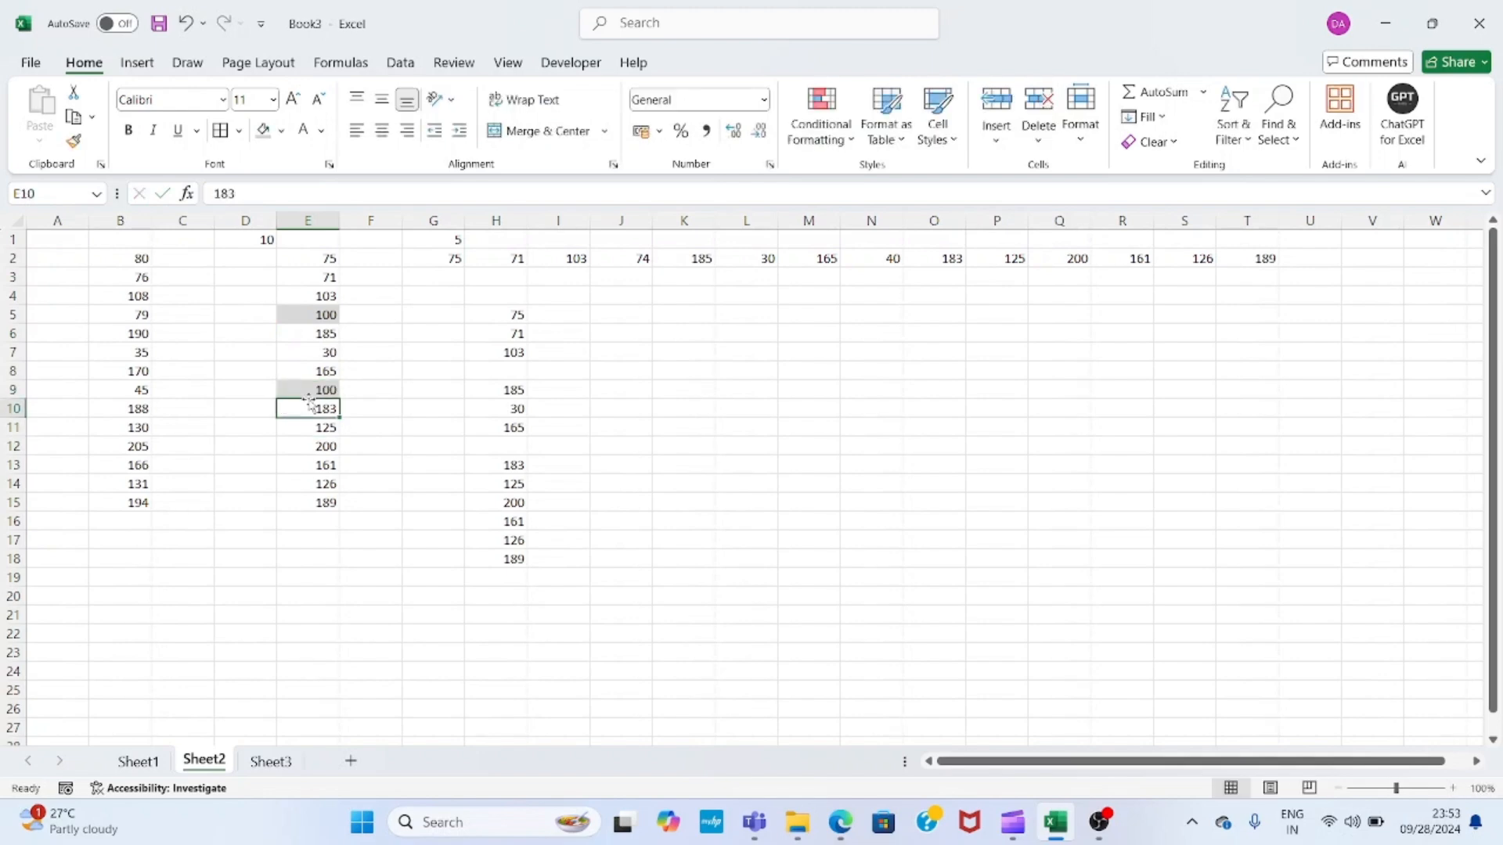
- Examine the linked values and their Sheet2 reference formulas in the pasted list on Sheet3, including cells B7 and B11
left_click(271, 763)
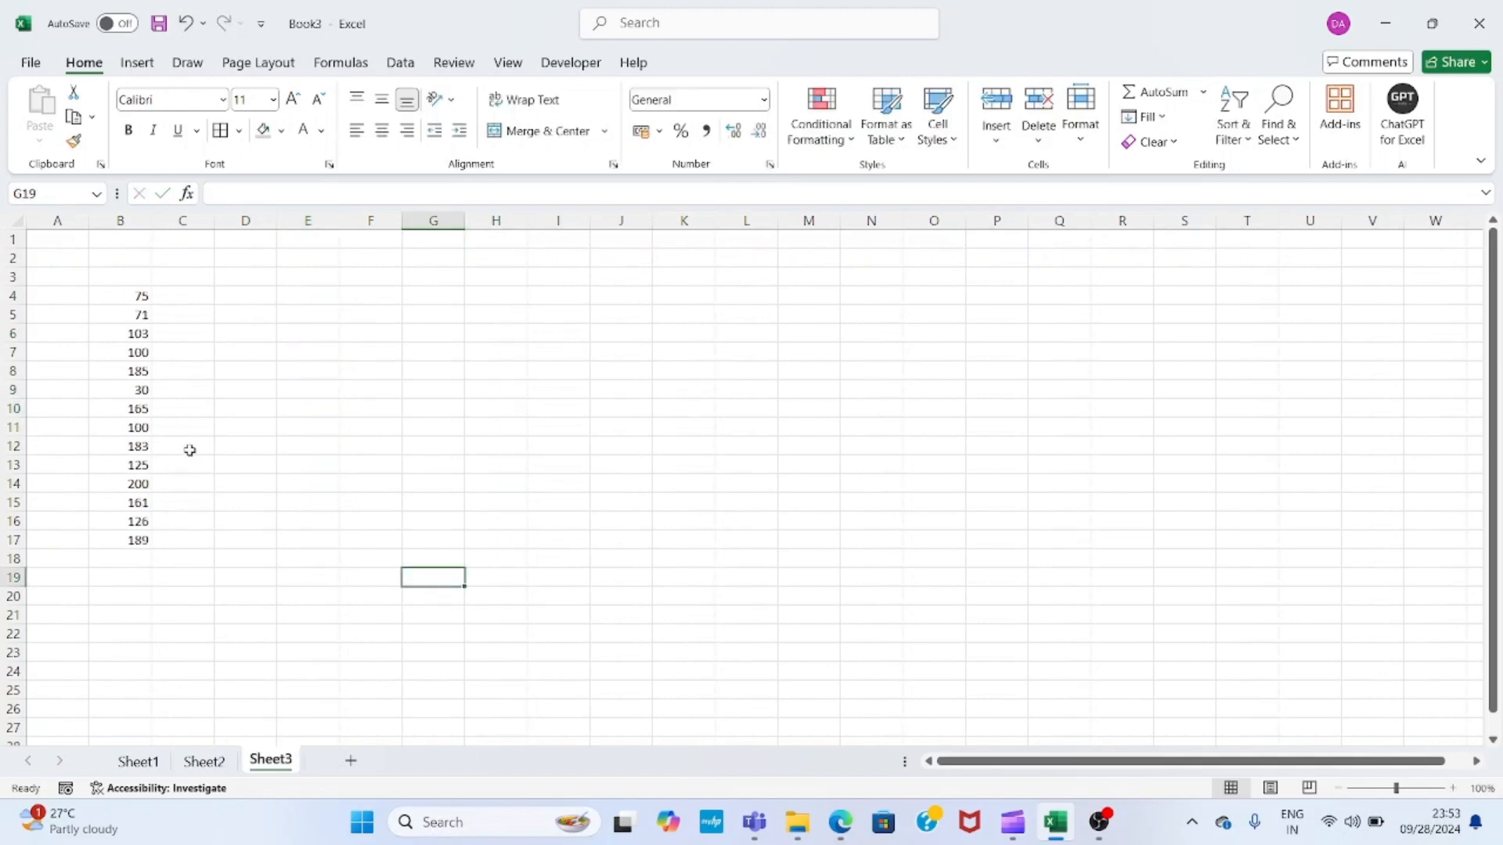
left_click(136, 352)
left_click(121, 427)
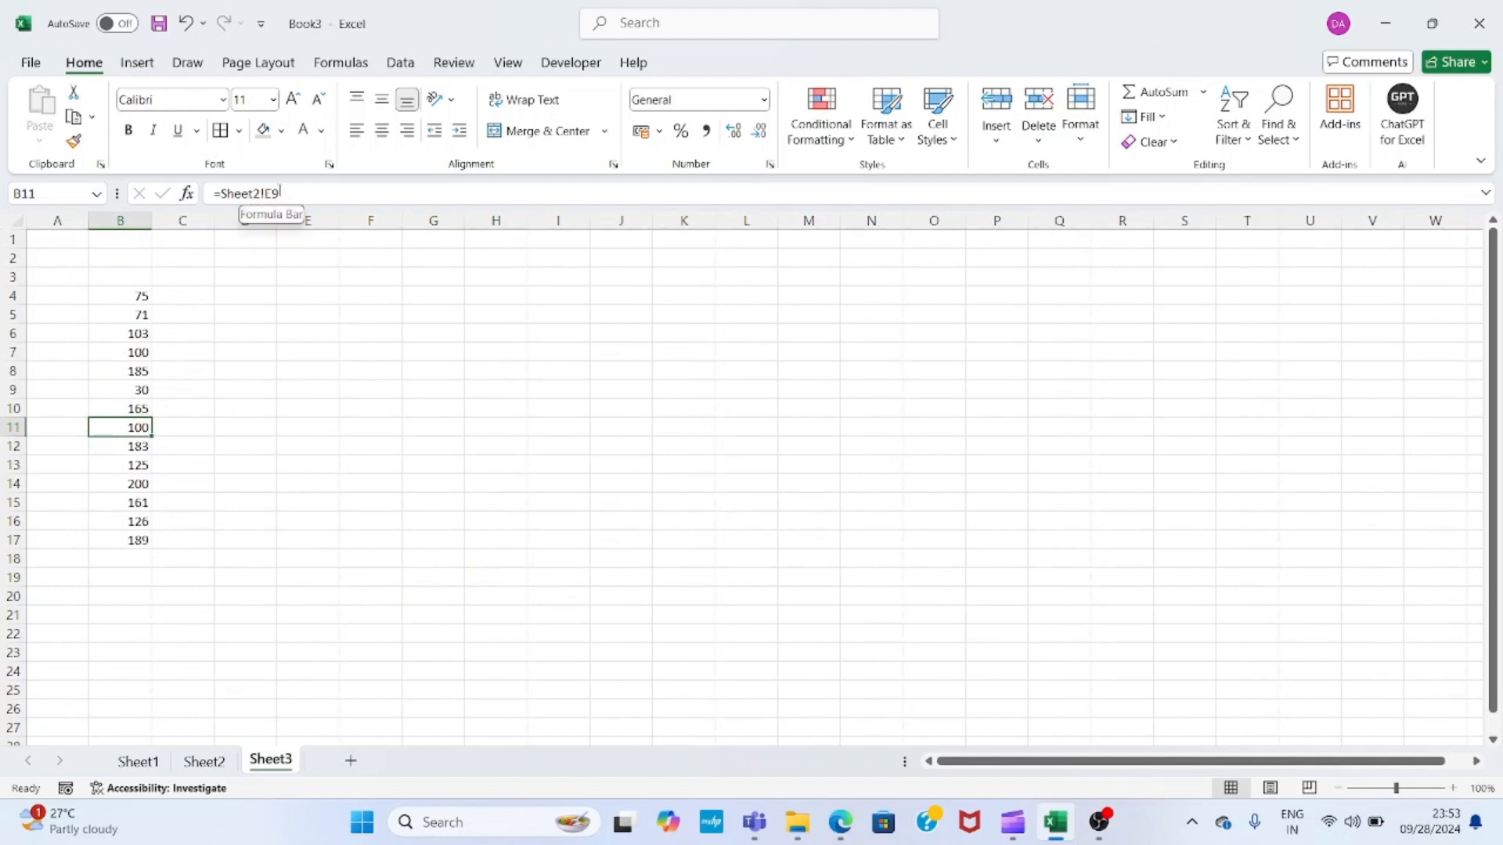
left_click(143, 327)
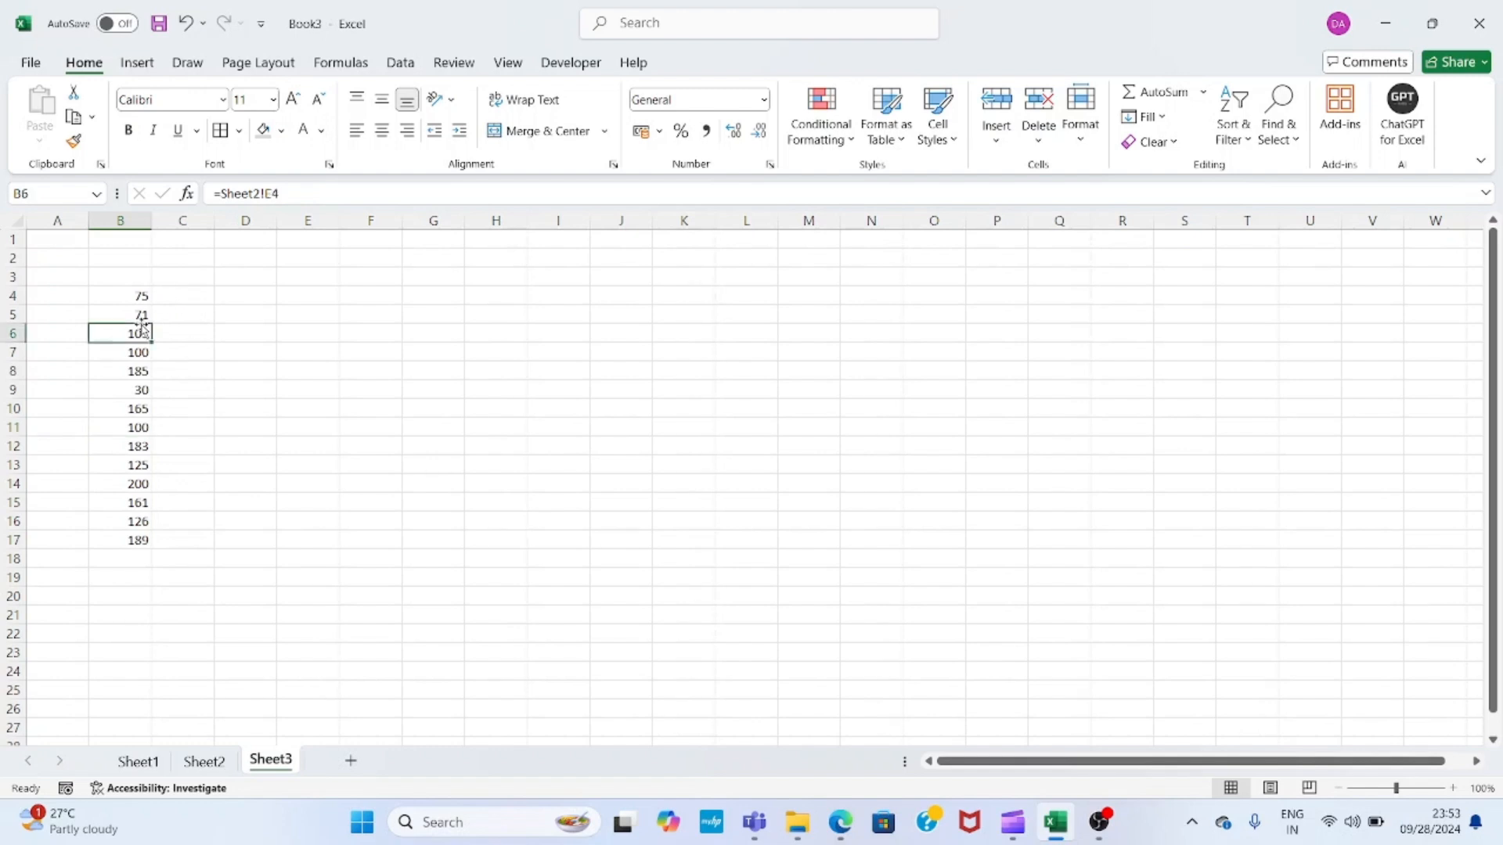
key("Down")
key("Down")
key("Down")
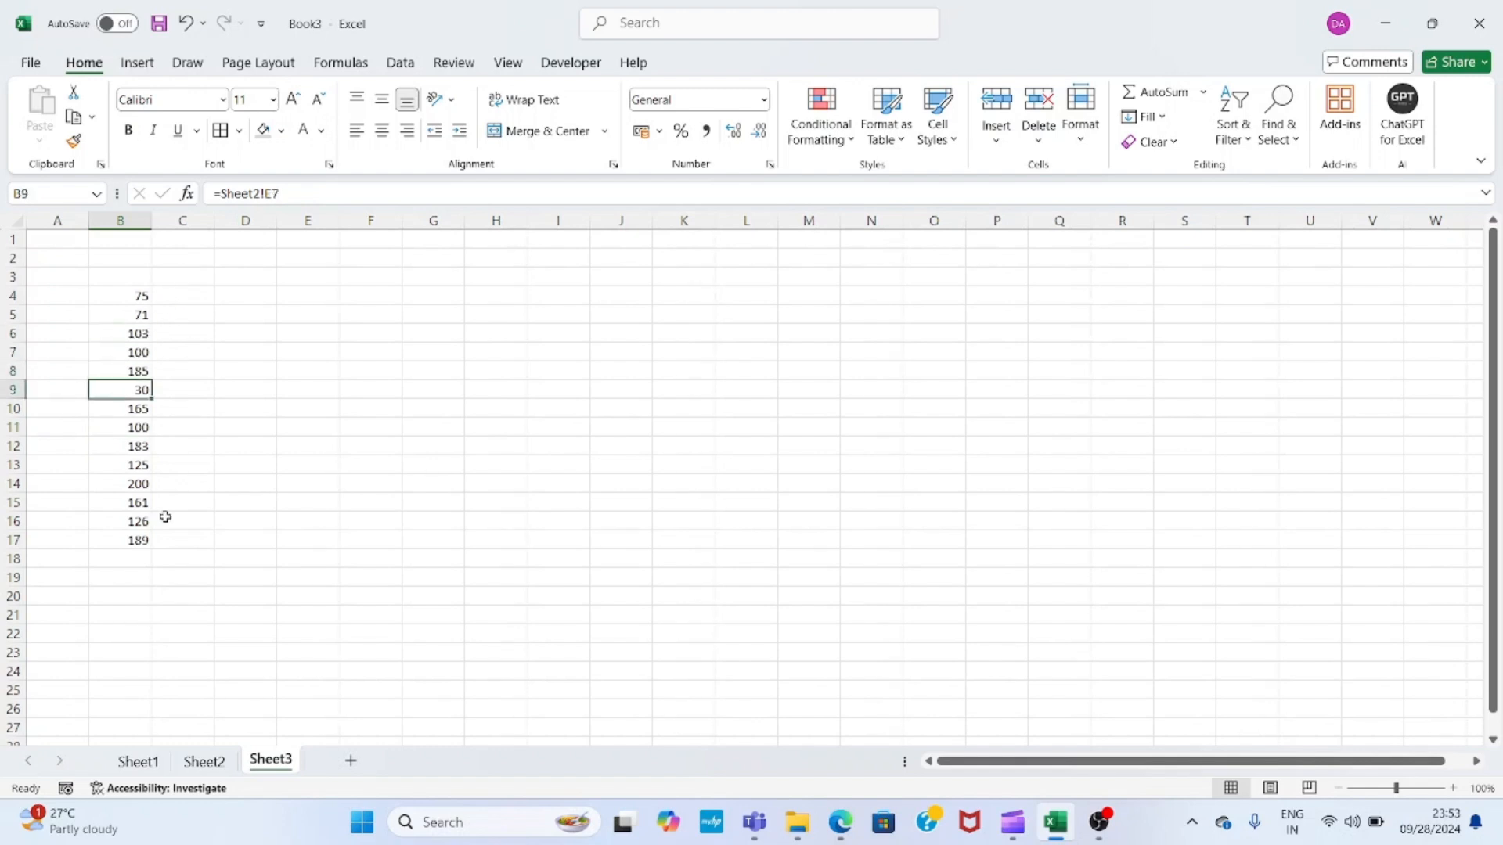
- Set cell E15 on Sheet2 to 500 and check the linked cell B17 on Sheet3
left_click(205, 760)
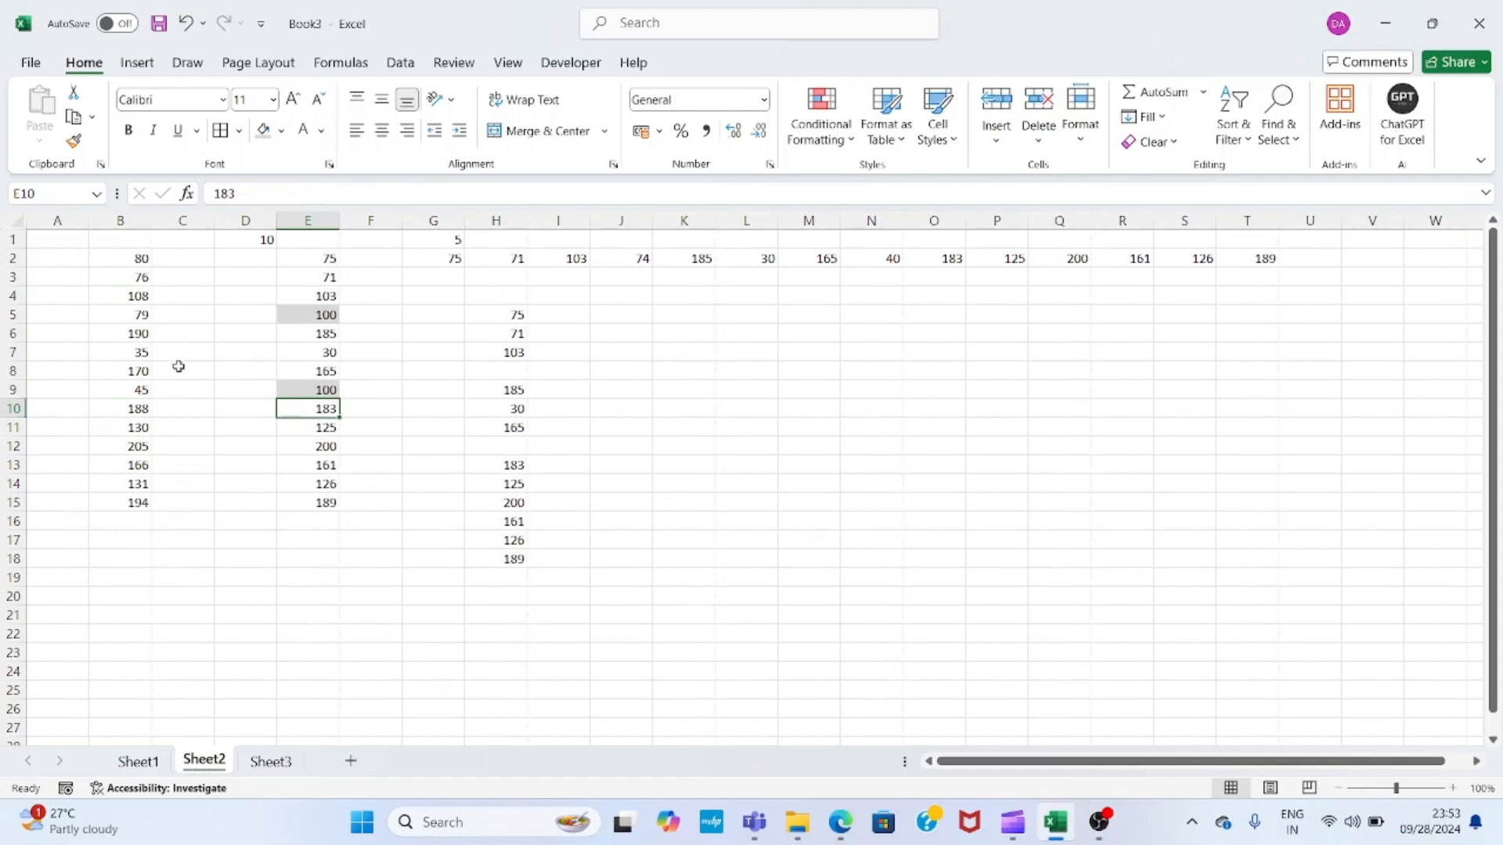
left_click(305, 505)
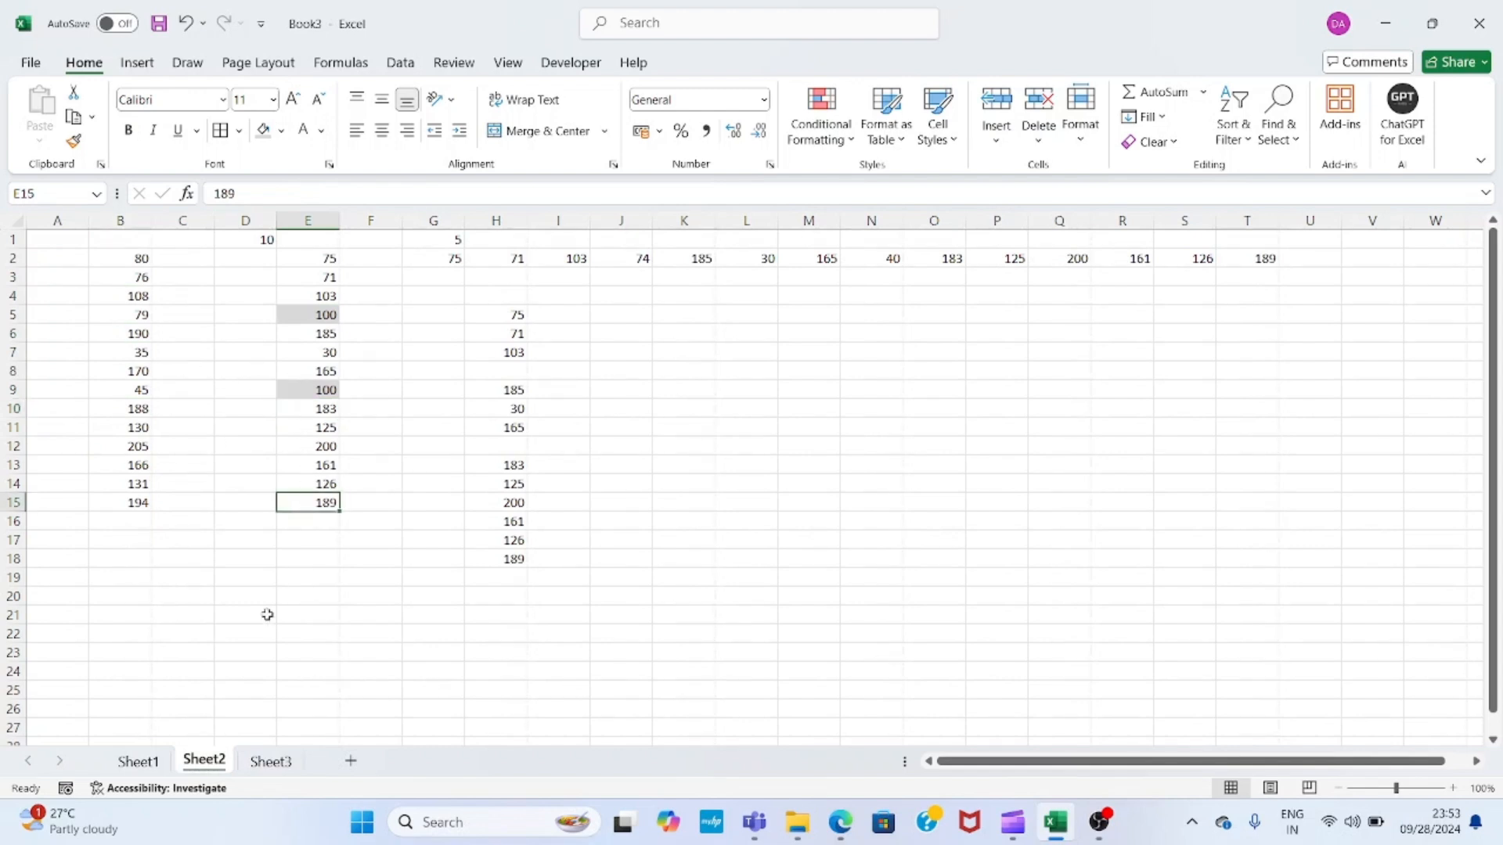
type("500")
key("Return")
left_click(269, 765)
left_click(127, 542)
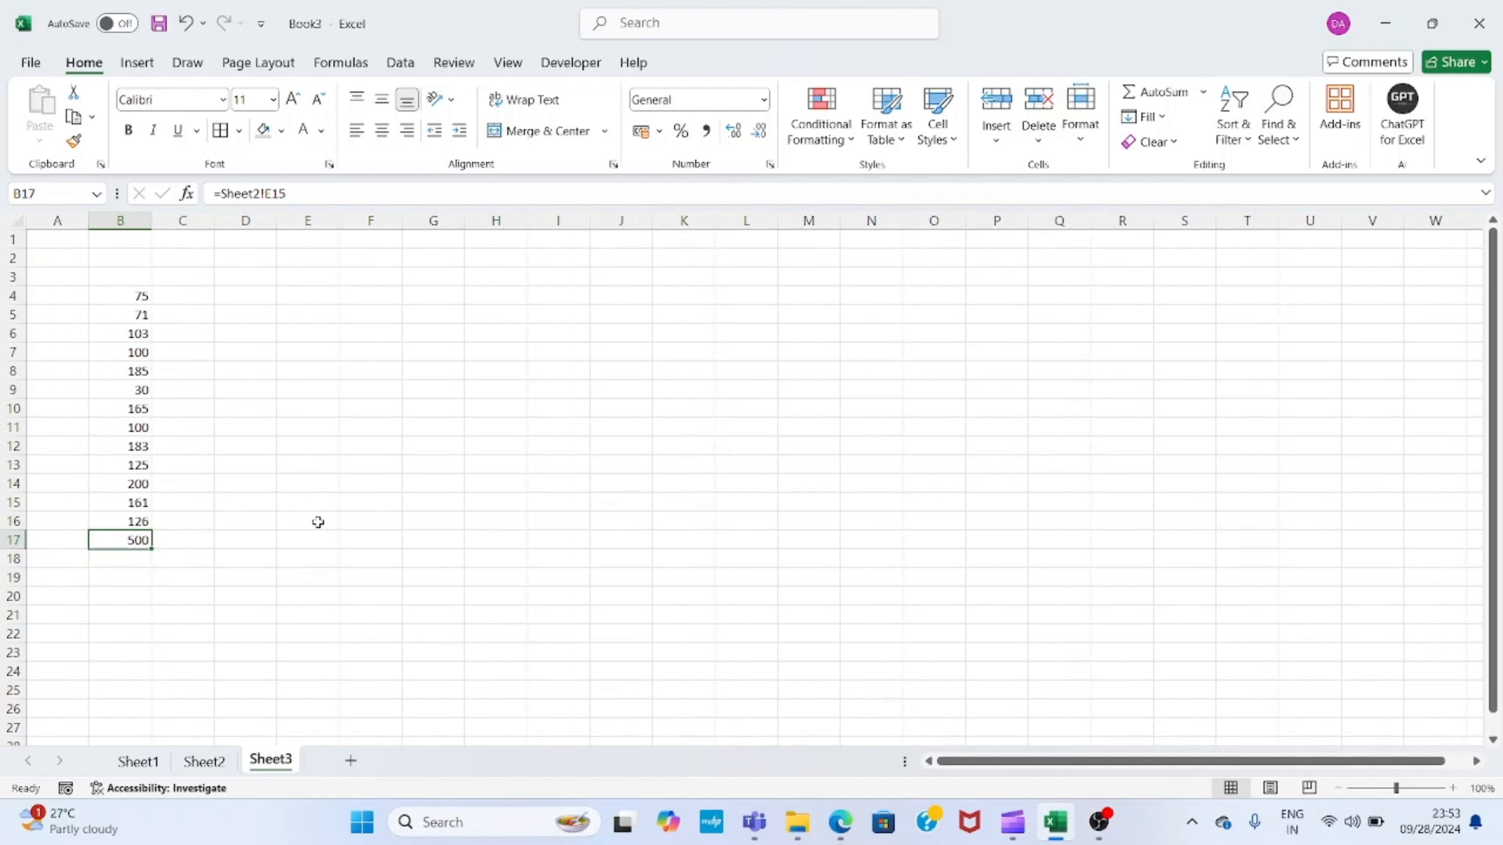
- Copy product cell C8 on Sheet1, view the Paste Special options and close the dialog without pasting
left_click(138, 761)
left_click(328, 410)
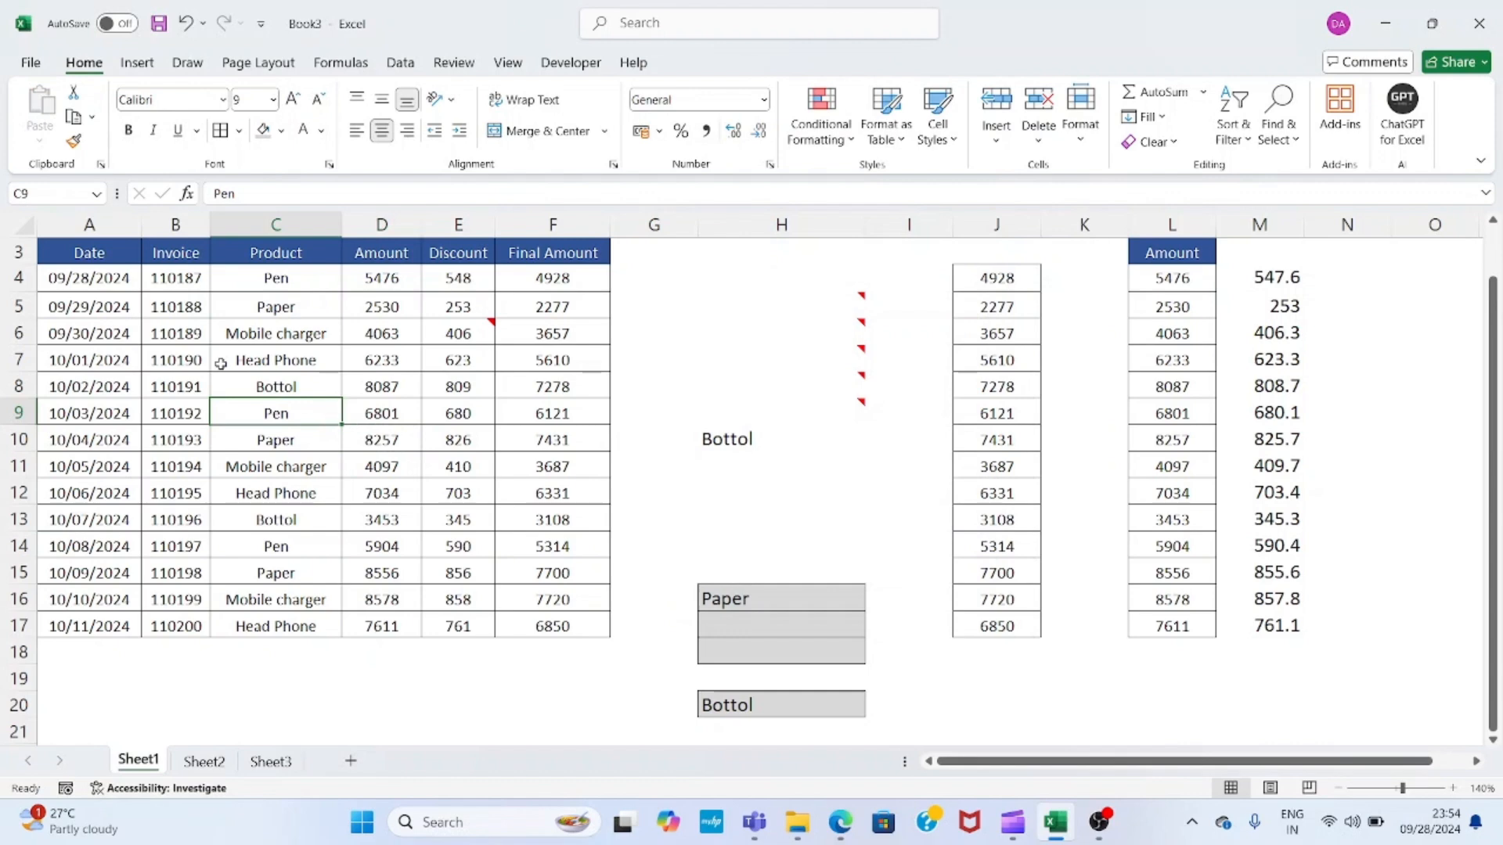
left_click(270, 385)
key("ctrl+c")
key("ctrl+alt+v")
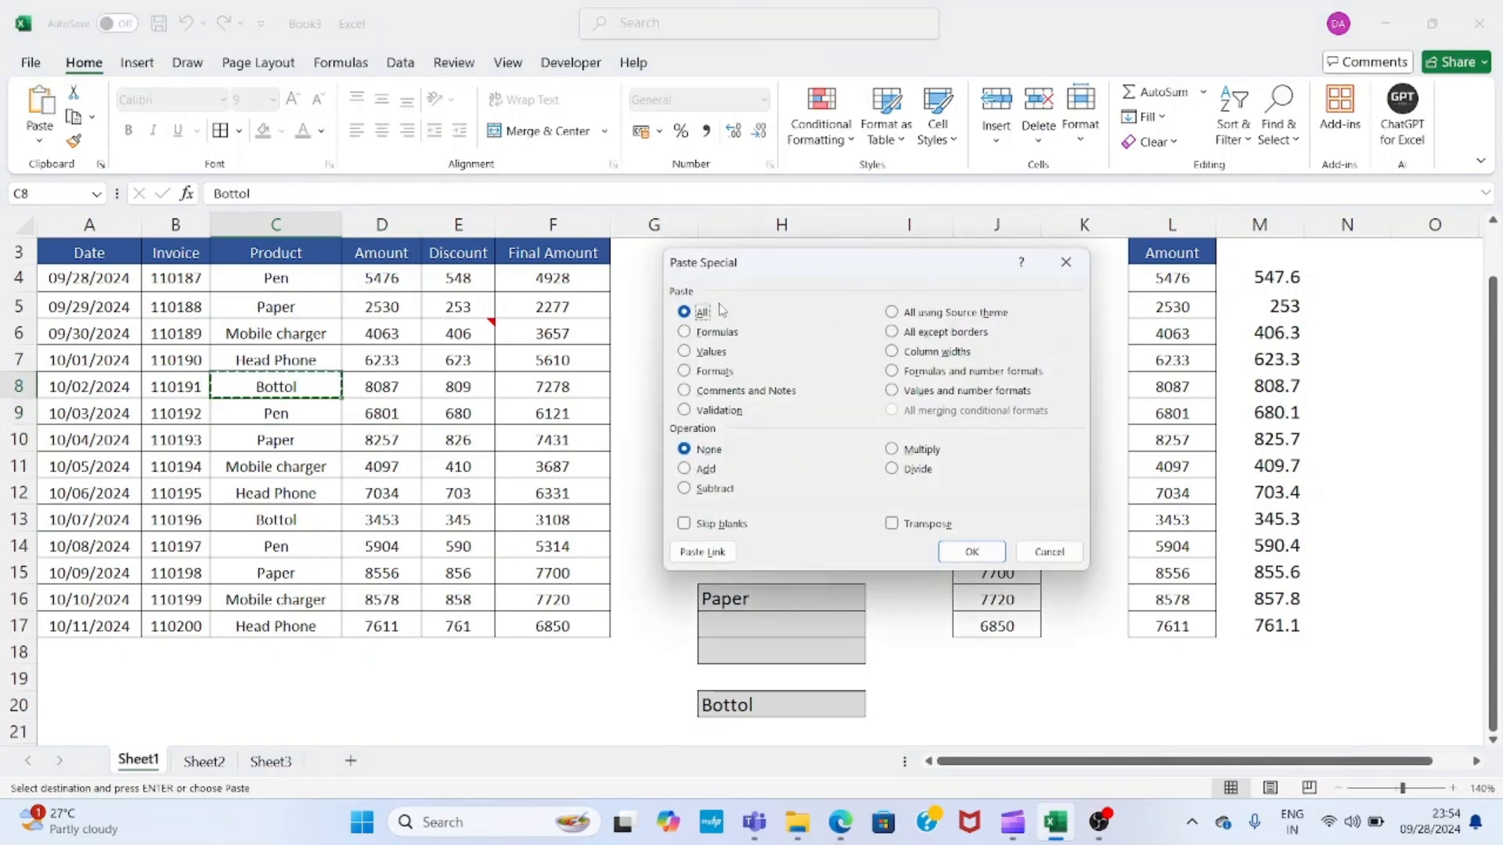
key("Escape")
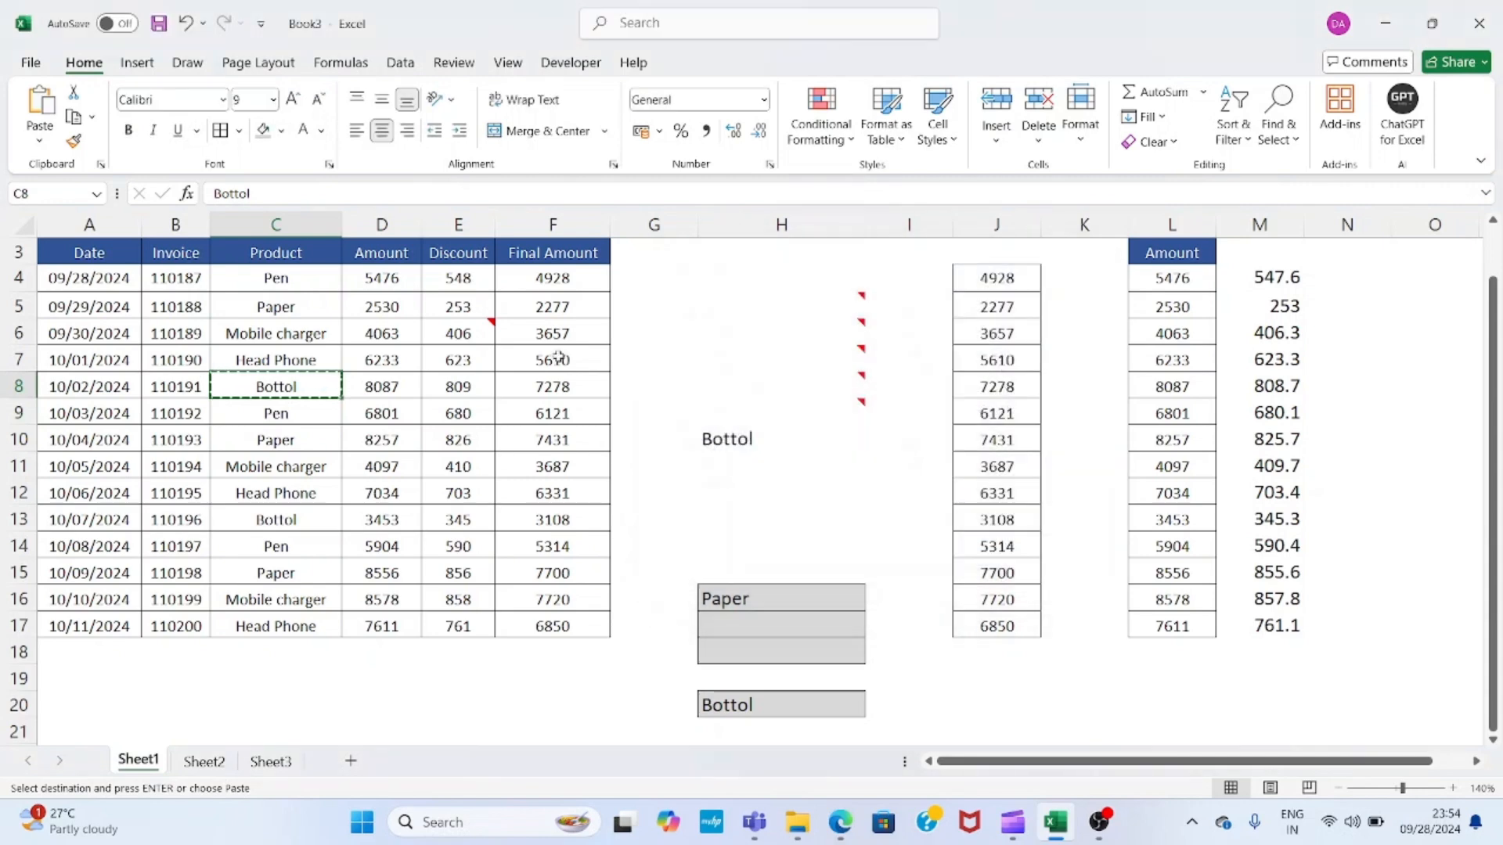
- Select the table A3:F17 on Sheet1 and apply the Facet theme to the workbook
left_click(532, 361)
left_click(101, 261)
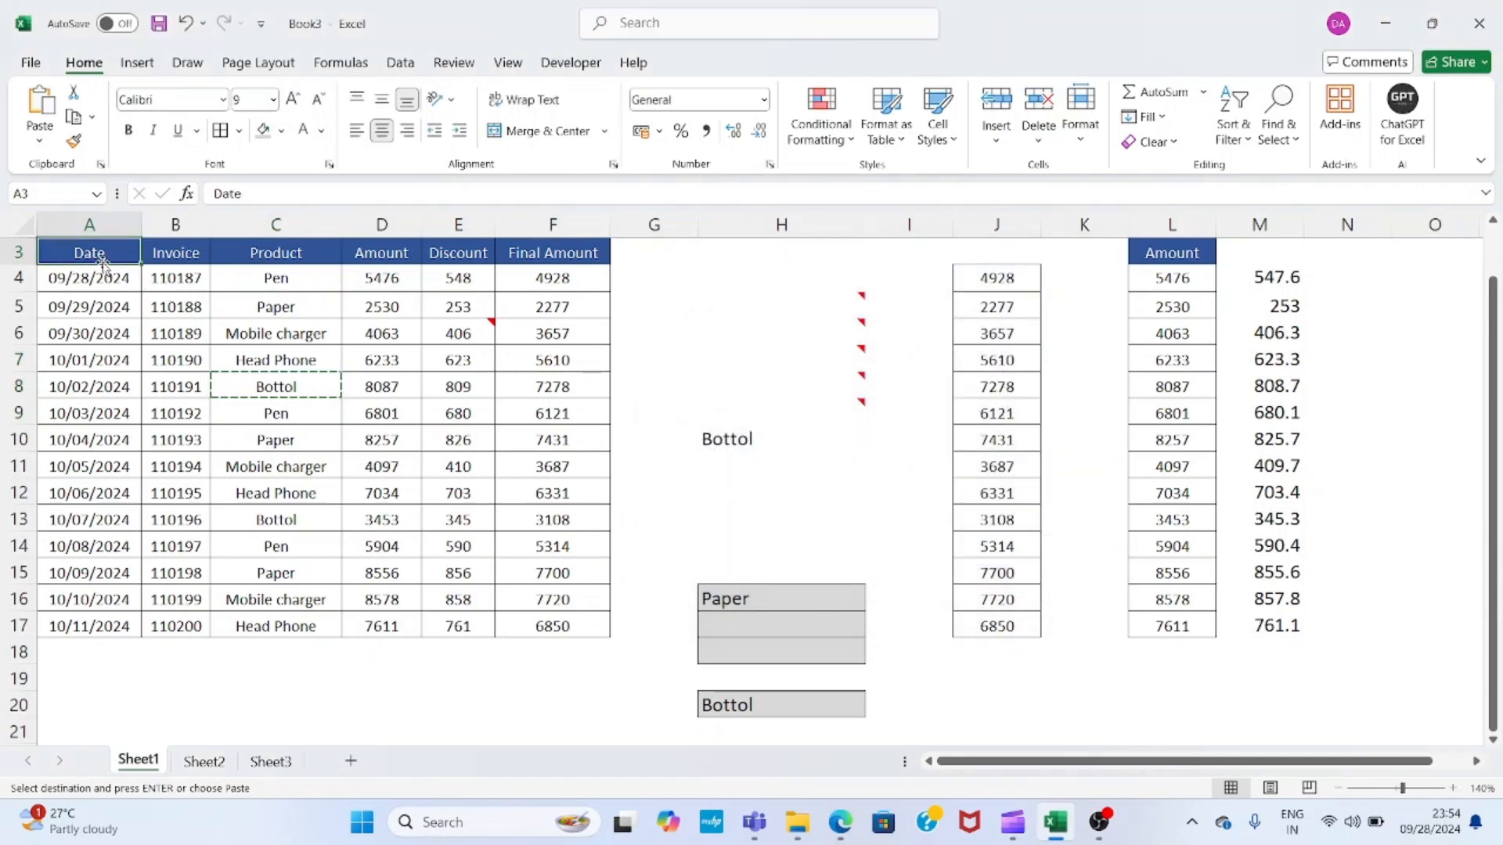
key("ctrl+shift+Right")
key("ctrl+shift+Down")
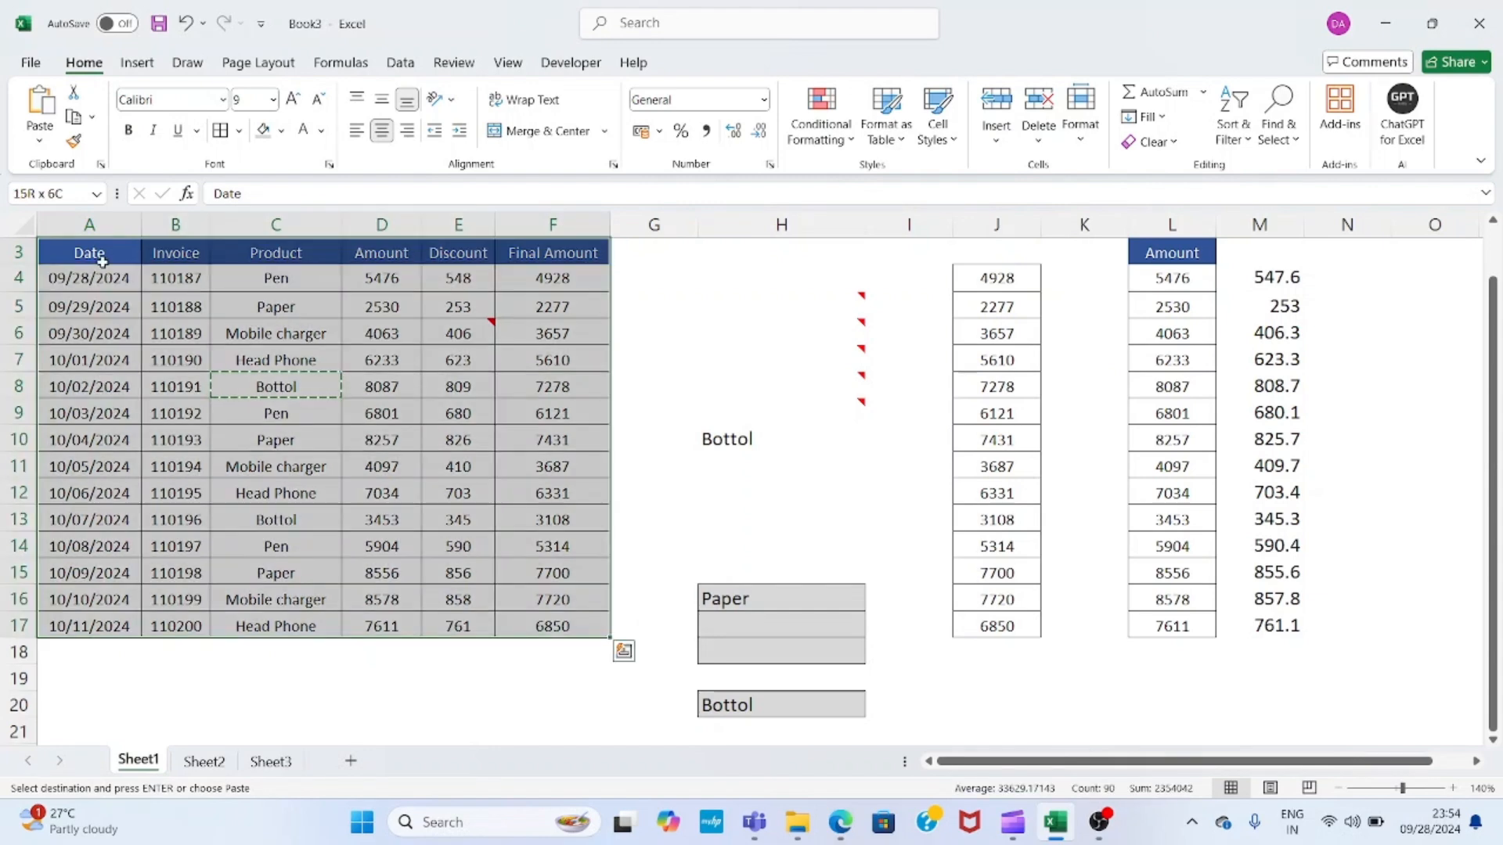
left_click(258, 63)
left_click(43, 133)
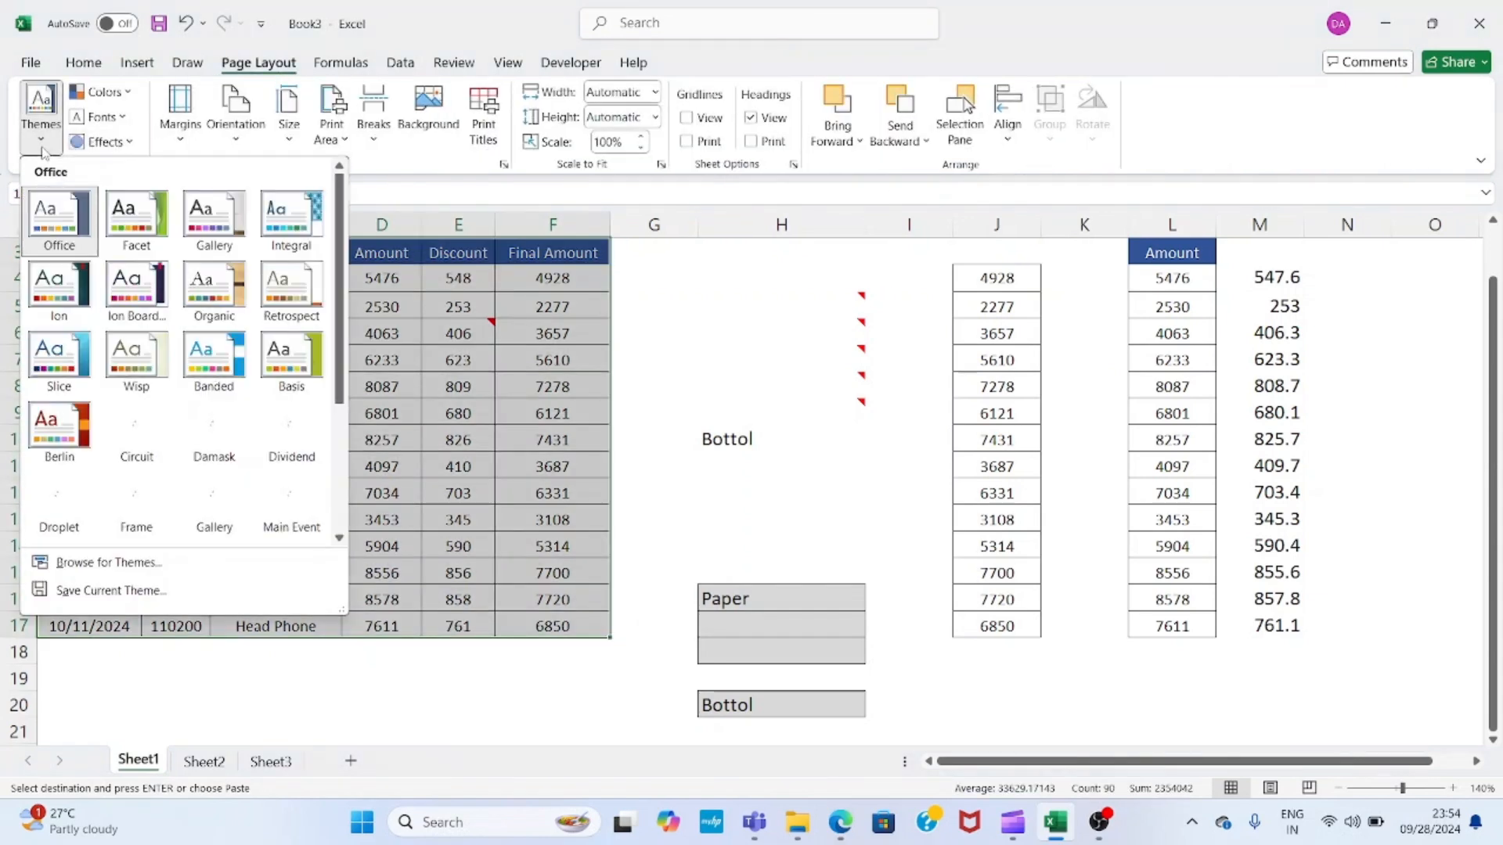
left_click(141, 223)
key("Escape")
- Fill the date cells A4:A17 with light grey
left_click(96, 280)
key("ctrl+shift+Down")
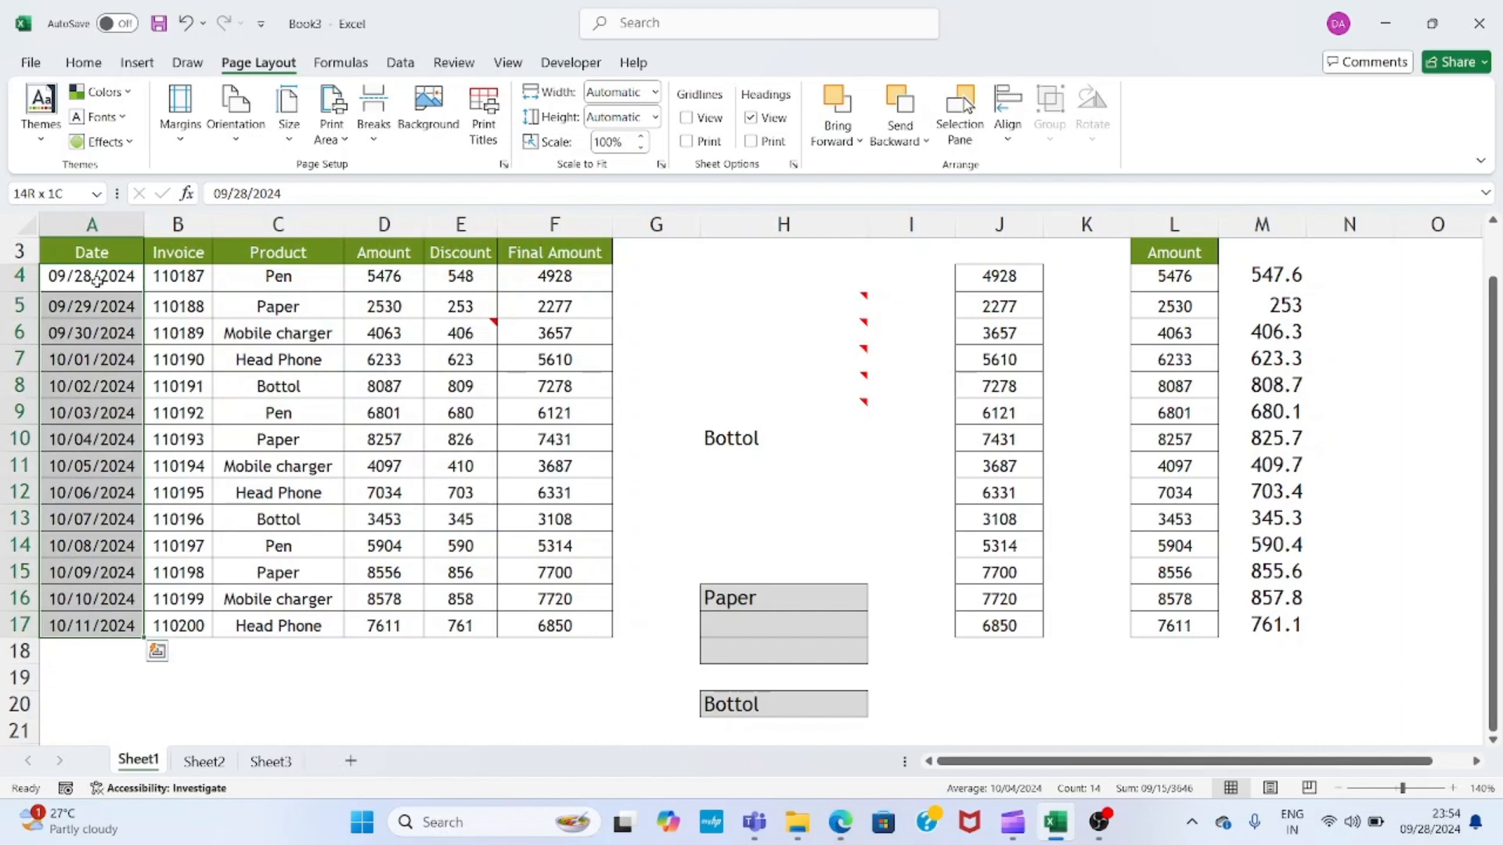
left_click(83, 62)
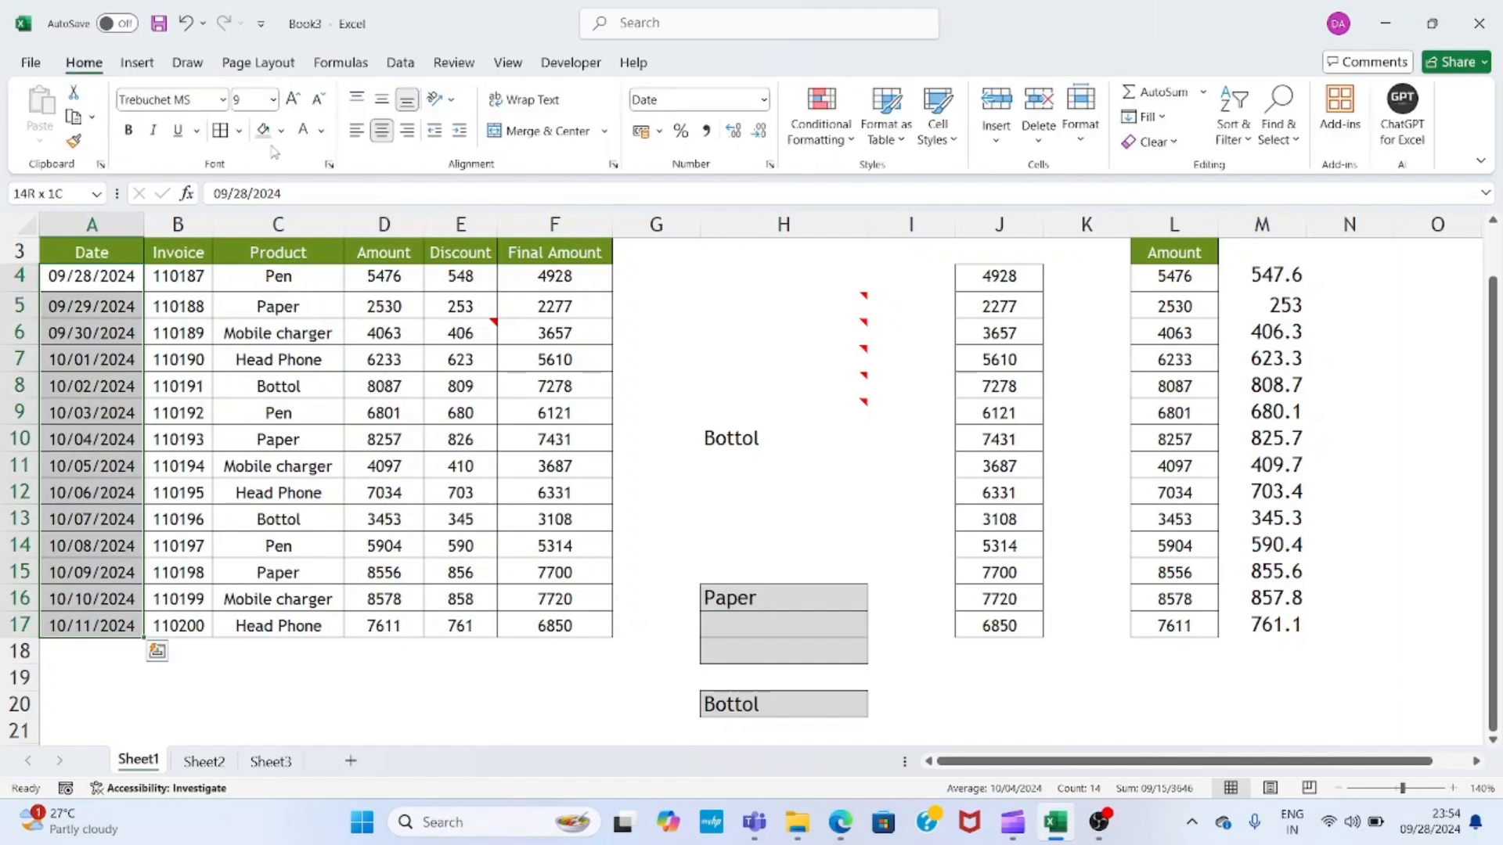
key("Return")
key("Return")
key("Return")
key("Return")
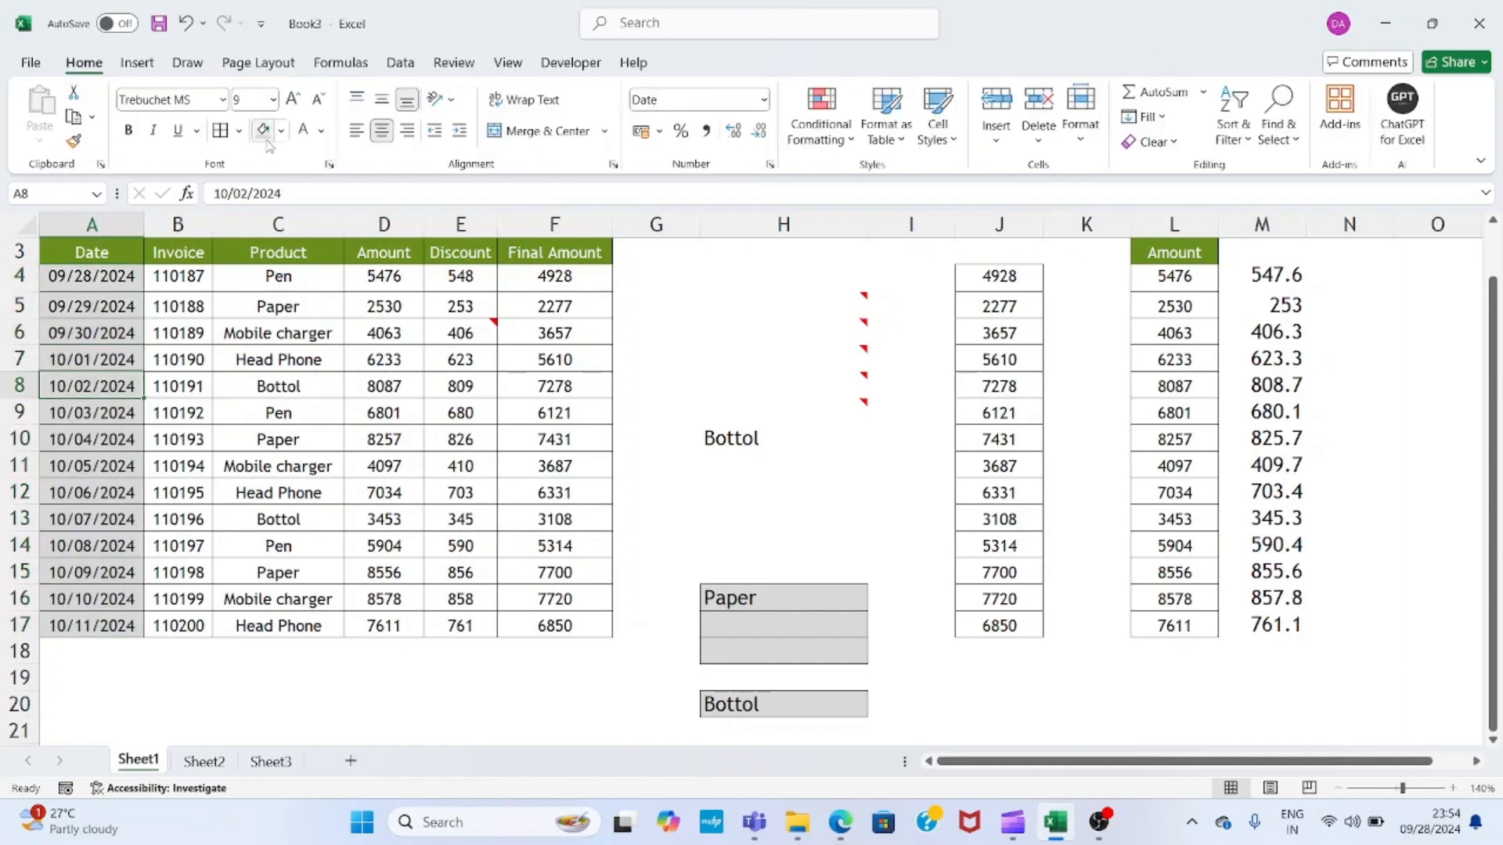
- Fill the table's Amount cells D4:D17 with grey
key("Right")
key("Right")
key("Right")
key("Right")
key("Left")
key("ctrl+Up")
key("Down")
key("ctrl+shift+Down")
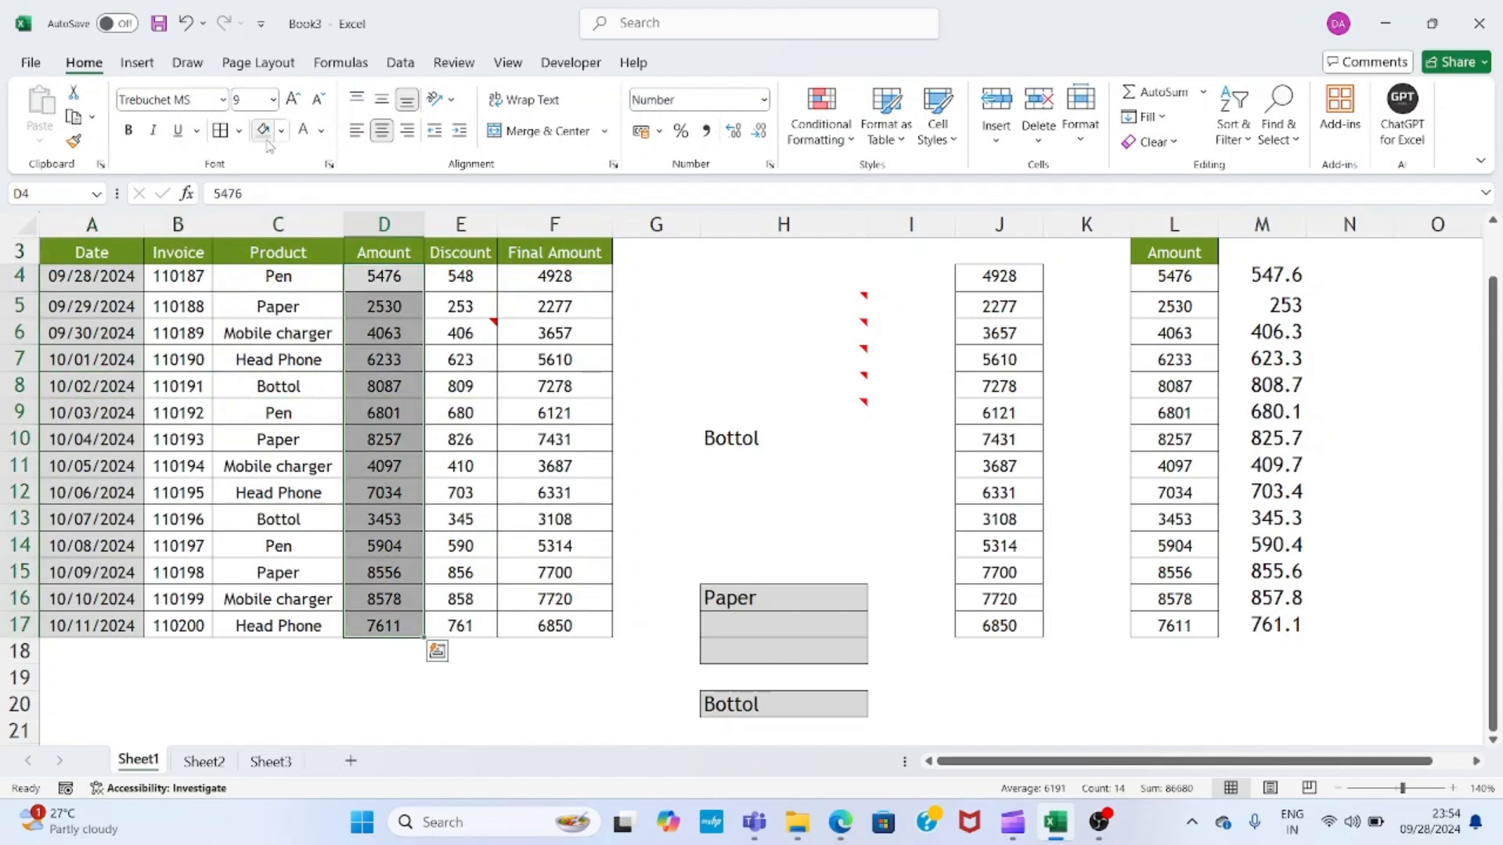
- Copy the whole table A3:F17, including its header row
key("ctrl+Up")
key("ctrl+Left")
key("ctrl+shift+Right")
key("ctrl+shift+Down")
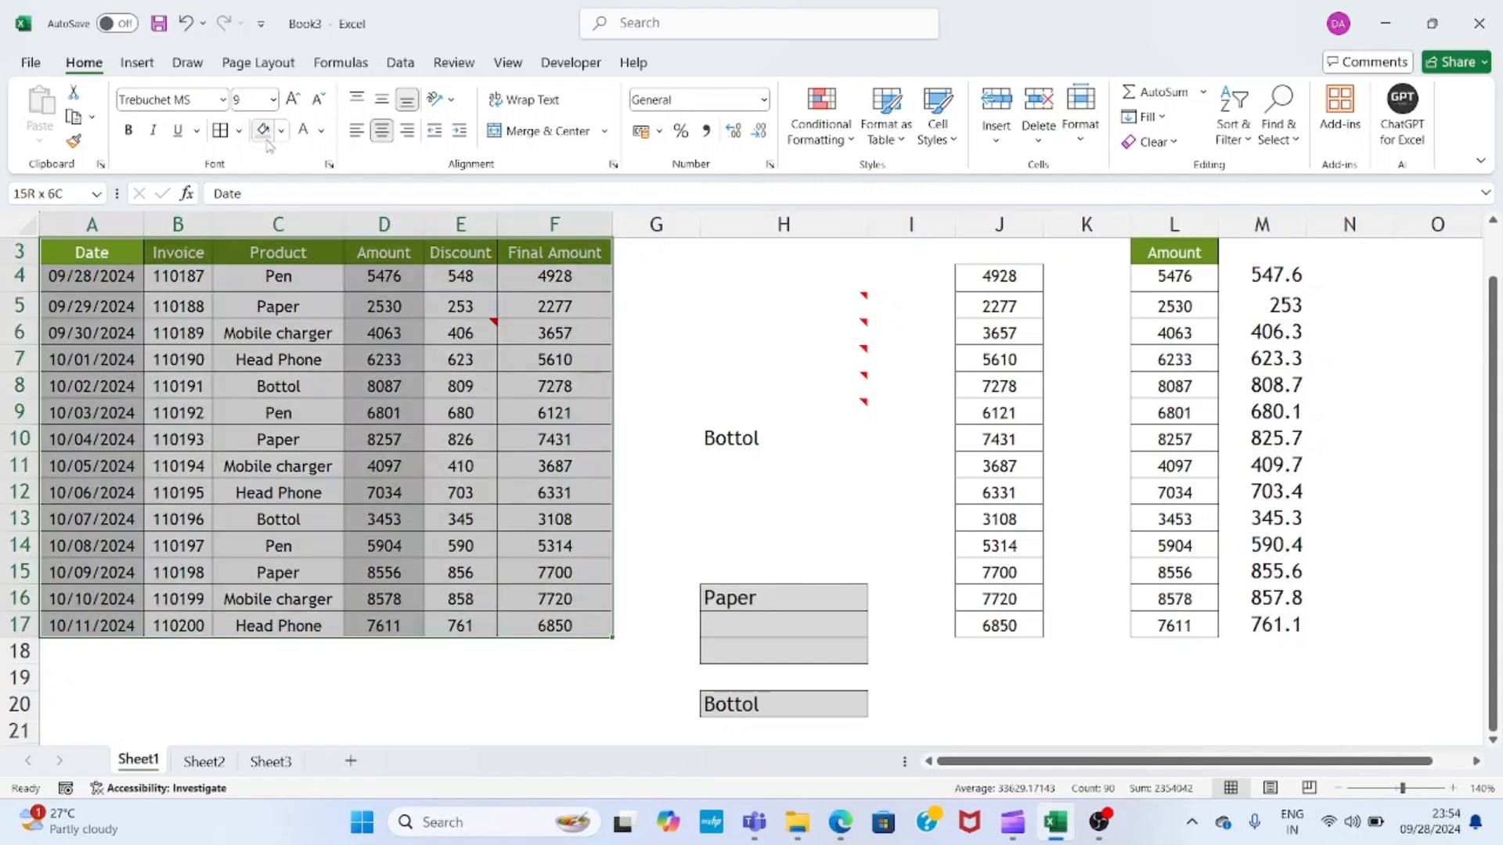
key("ctrl+c")
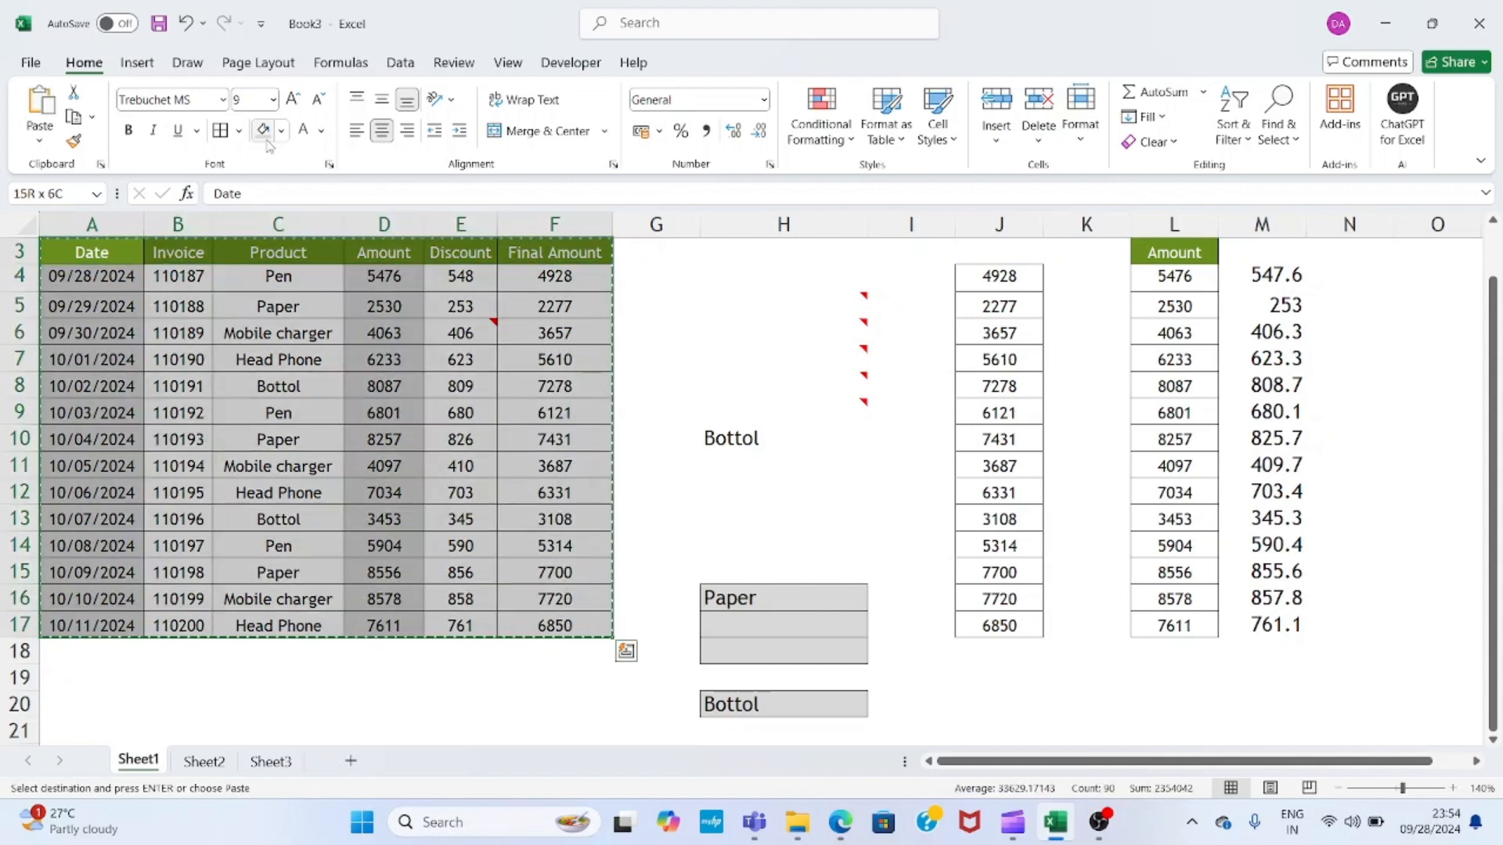
- Create a new blank workbook and paste the copied sales table at cell A1
key("ctrl+n")
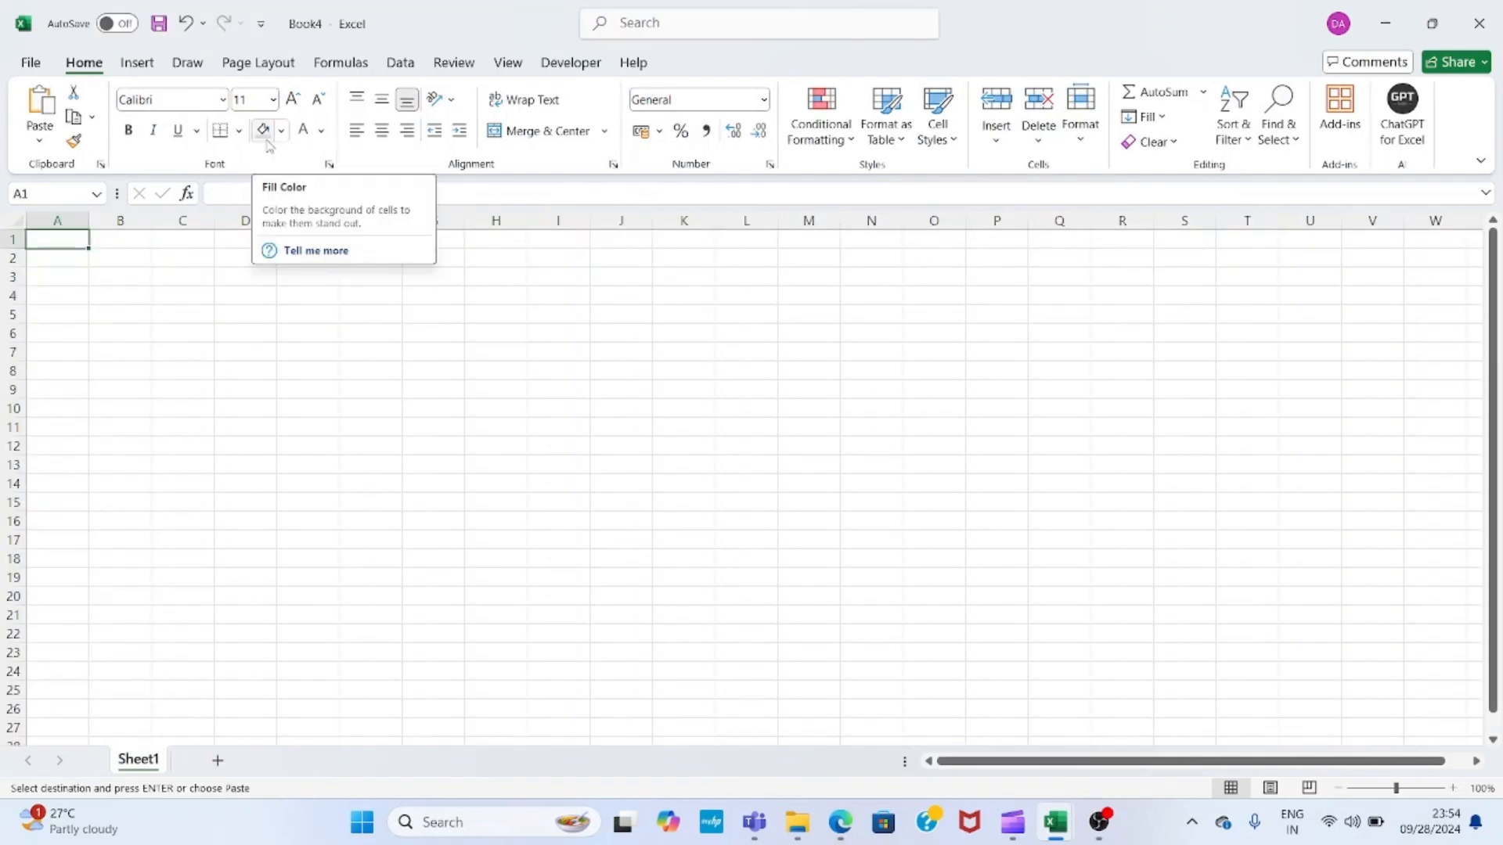
key("ctrl+v")
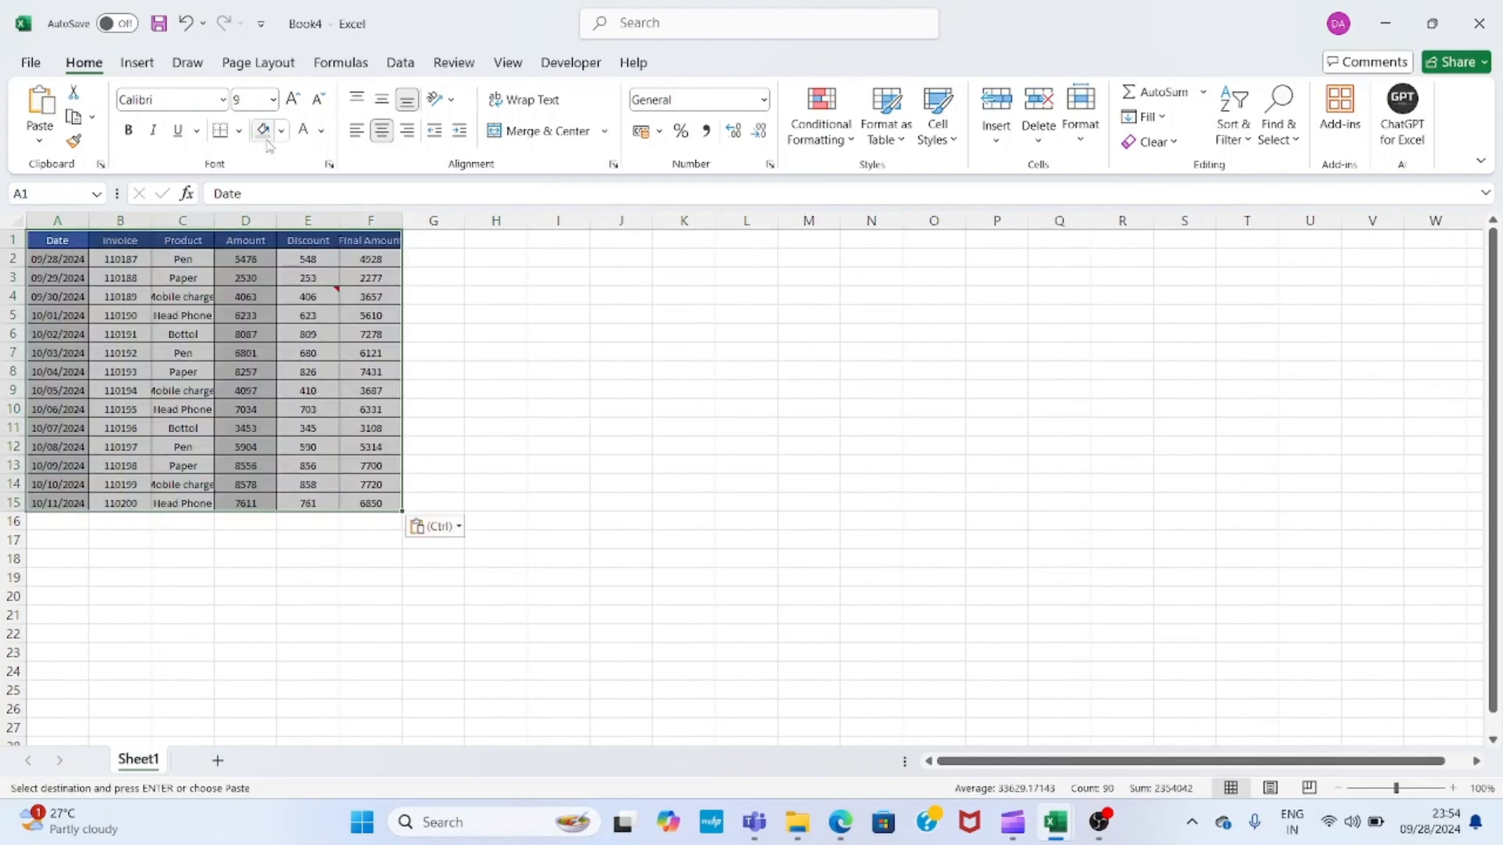
key("ctrl+Home")
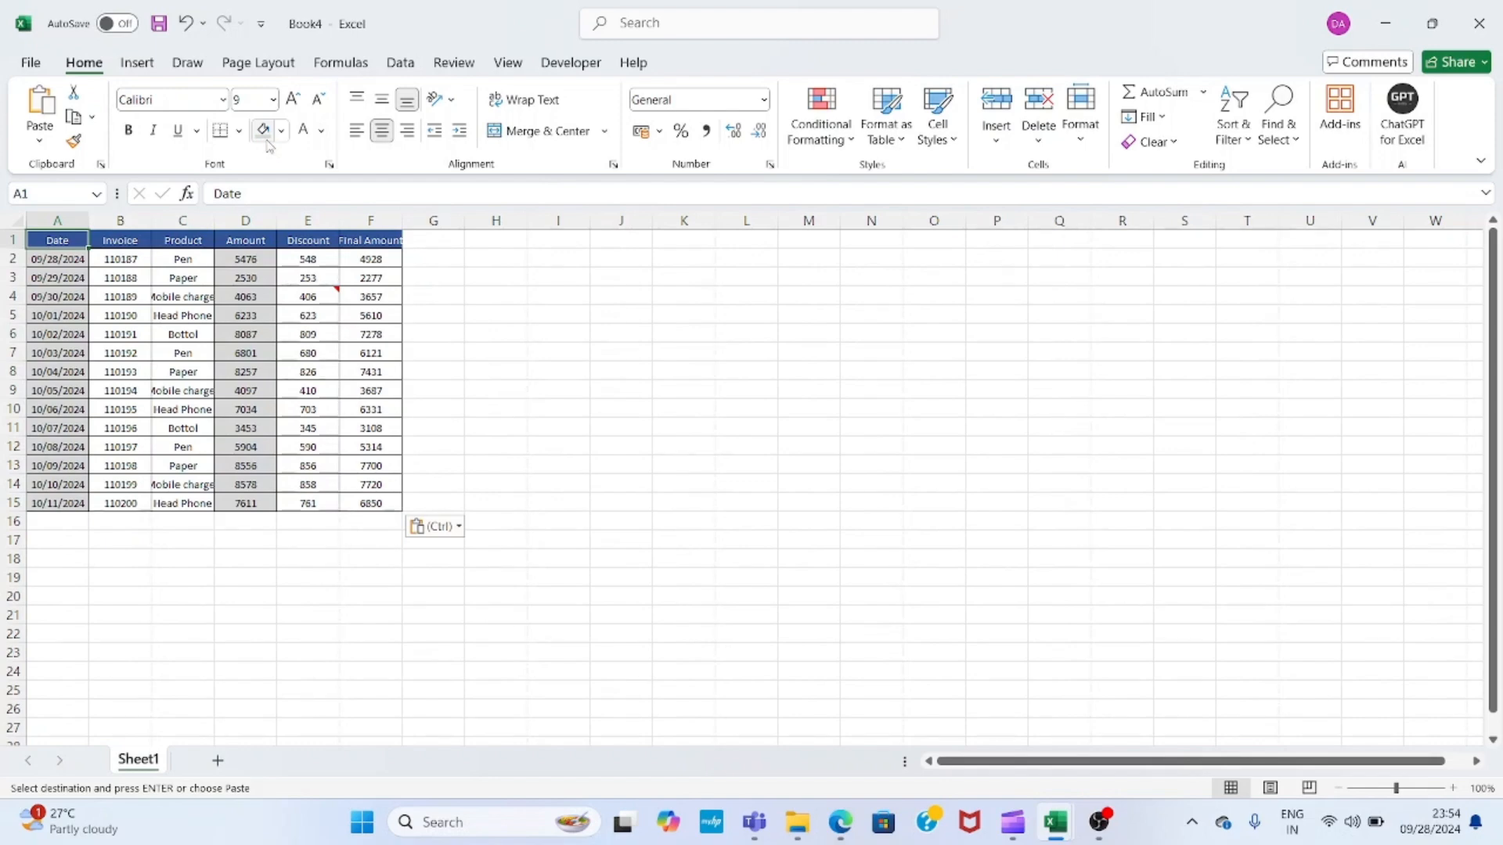
- AutoFit the width of the pasted table's Product column C
key("Right")
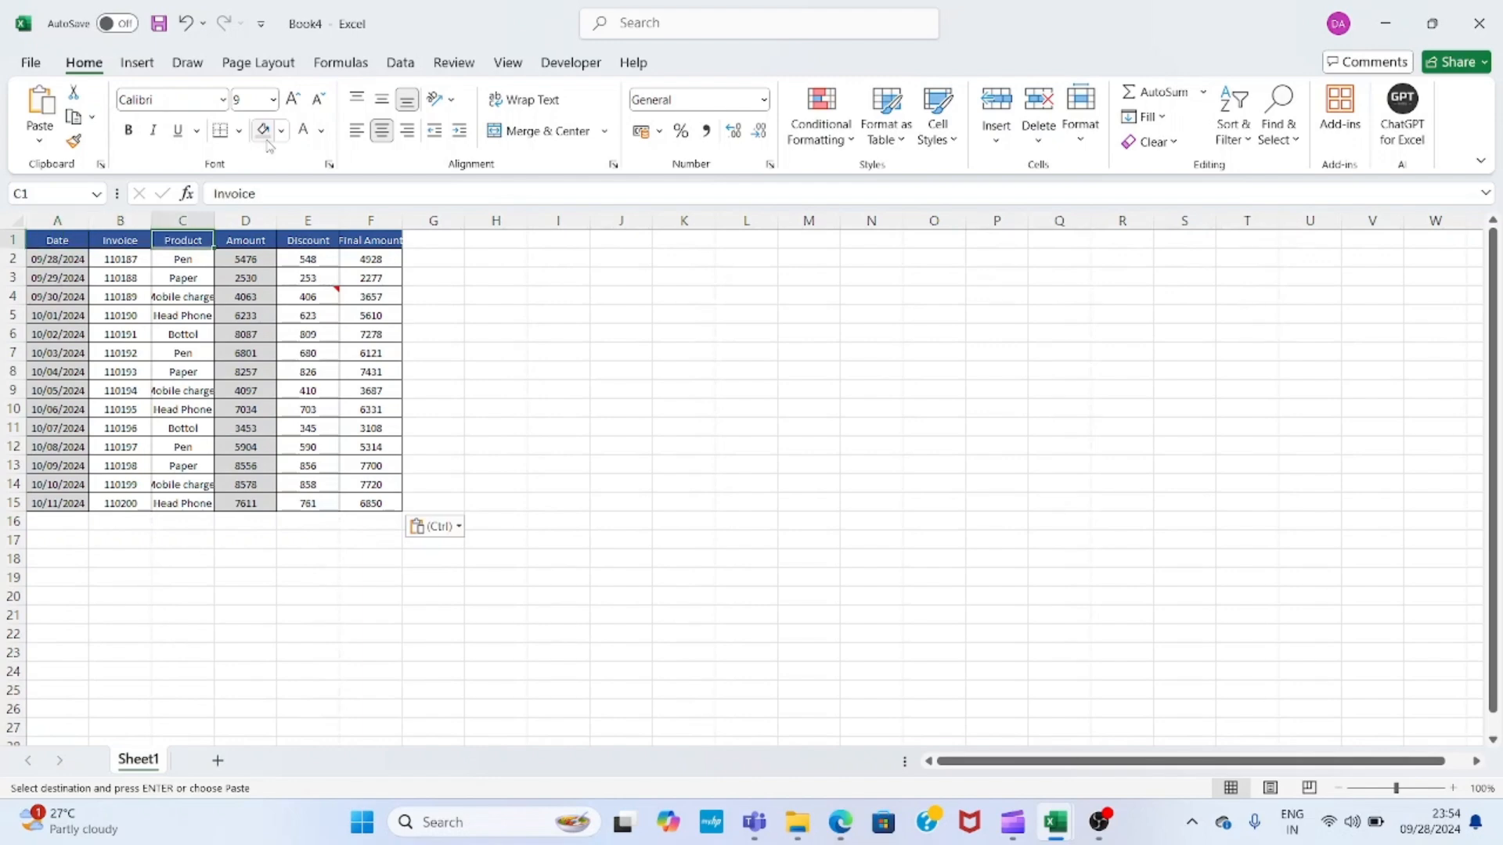
key("Right")
key("ctrl+space")
key("alt")
key("o")
key("c")
key("a")
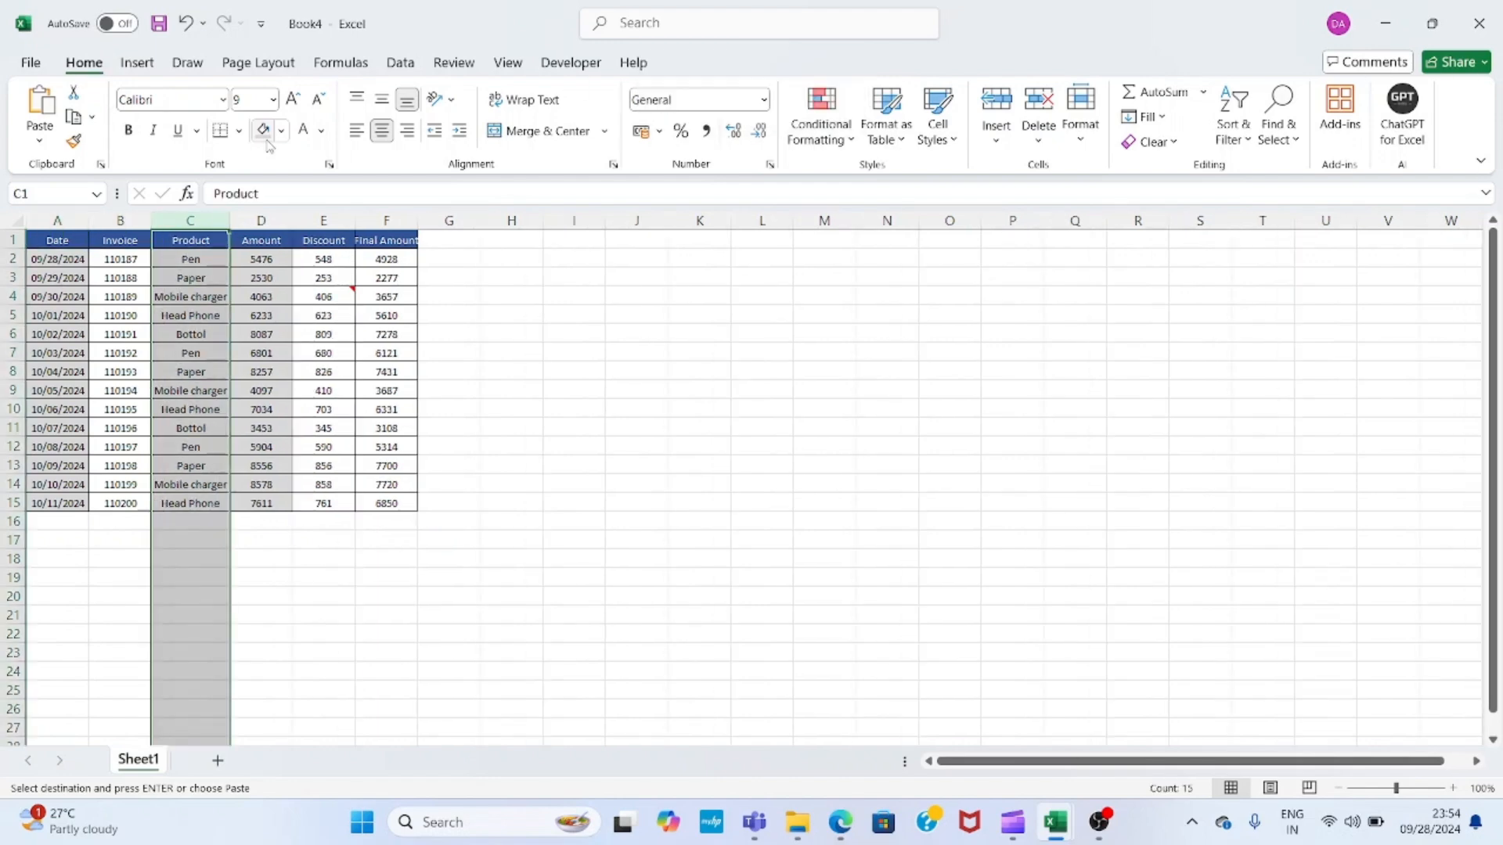
key("Right")
key("ctrl+space")
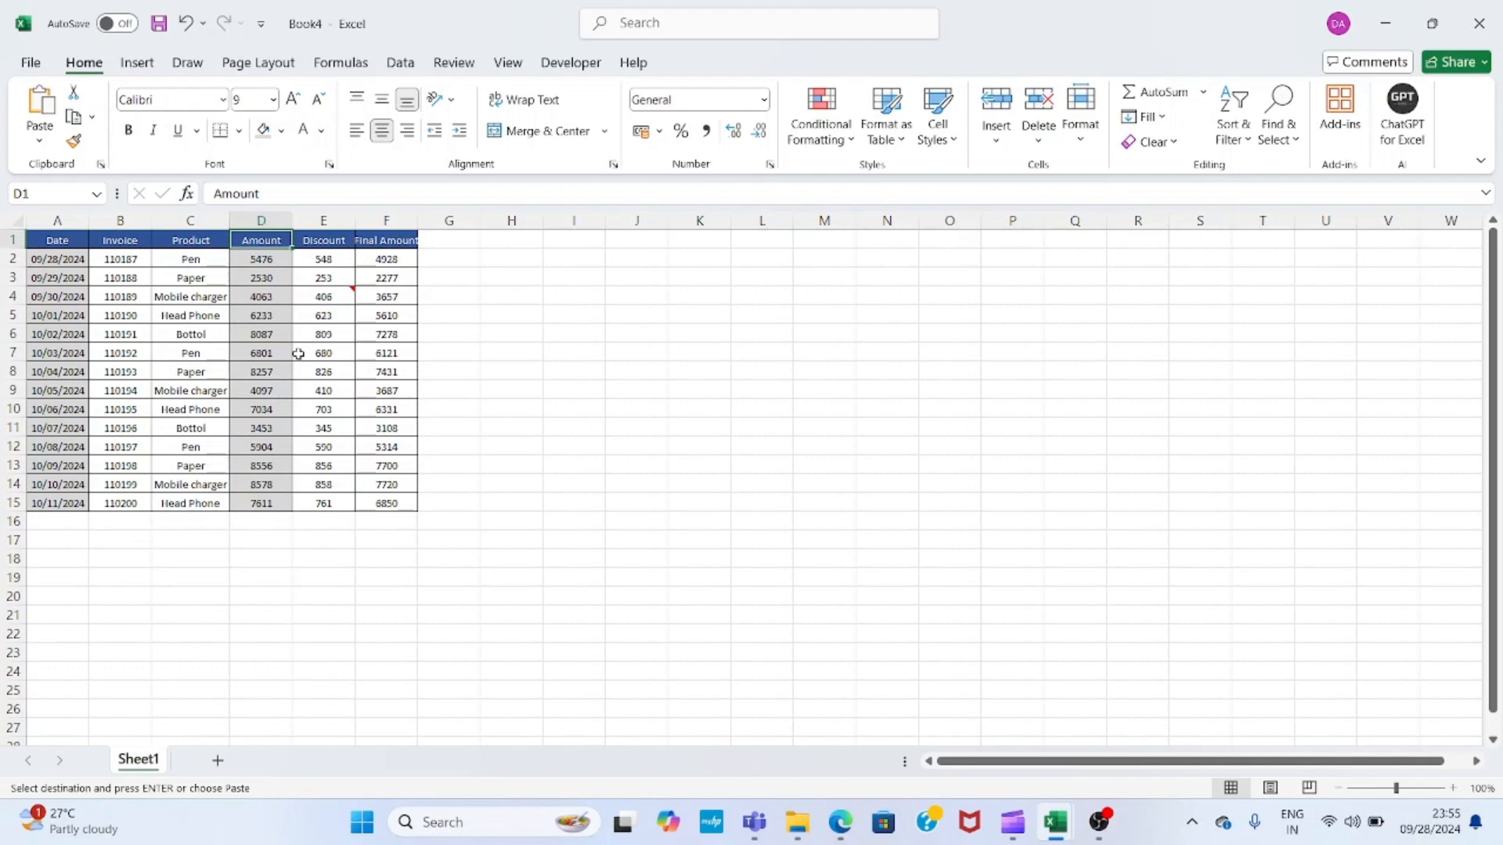
- Reselect the source table A3:F17 in Book3, including its headers, and return to the new workbook
key("alt+Tab")
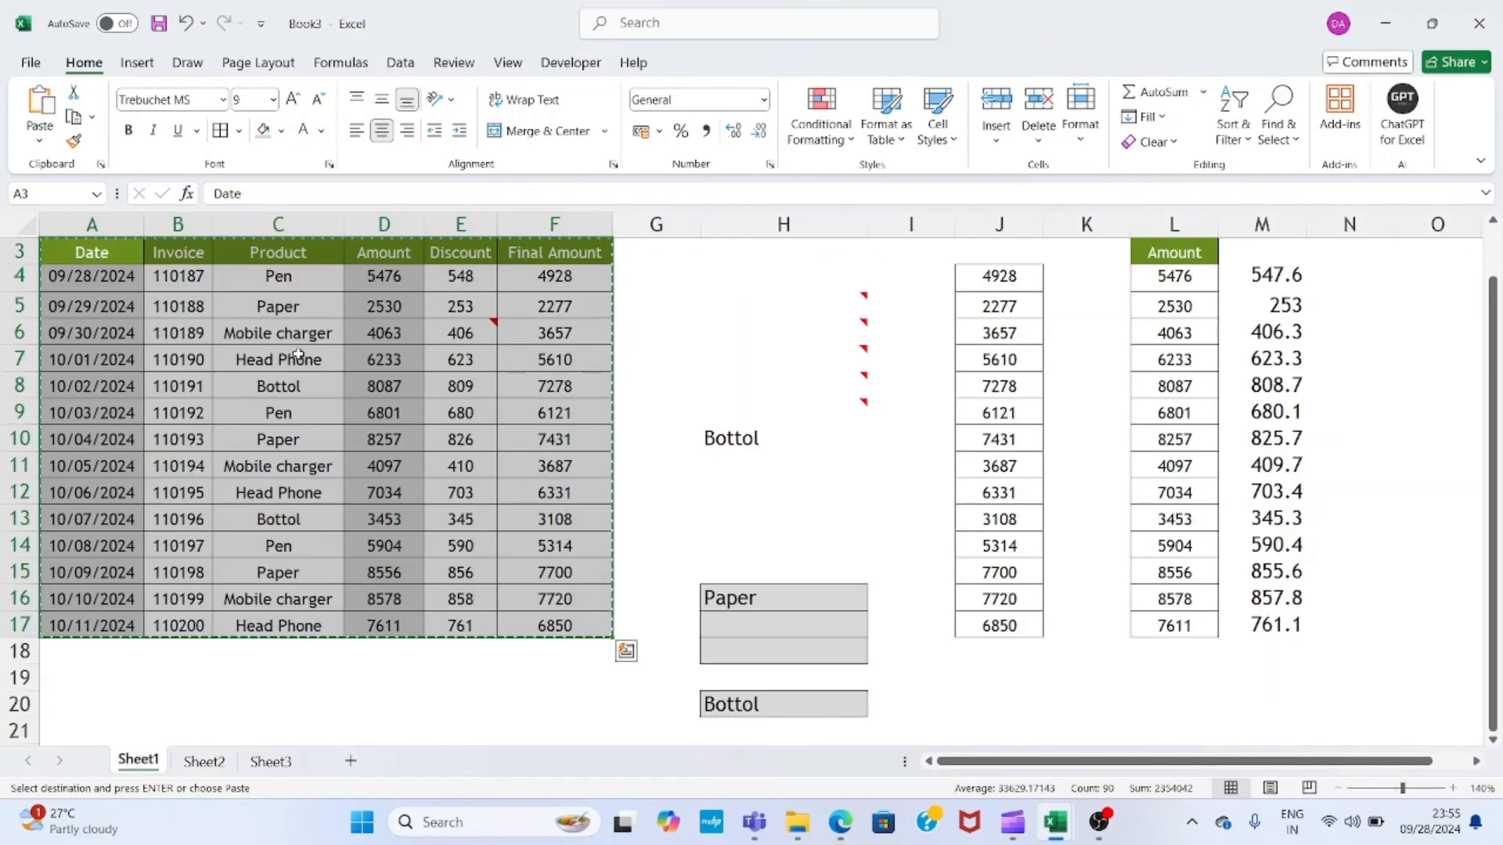
left_click(87, 266)
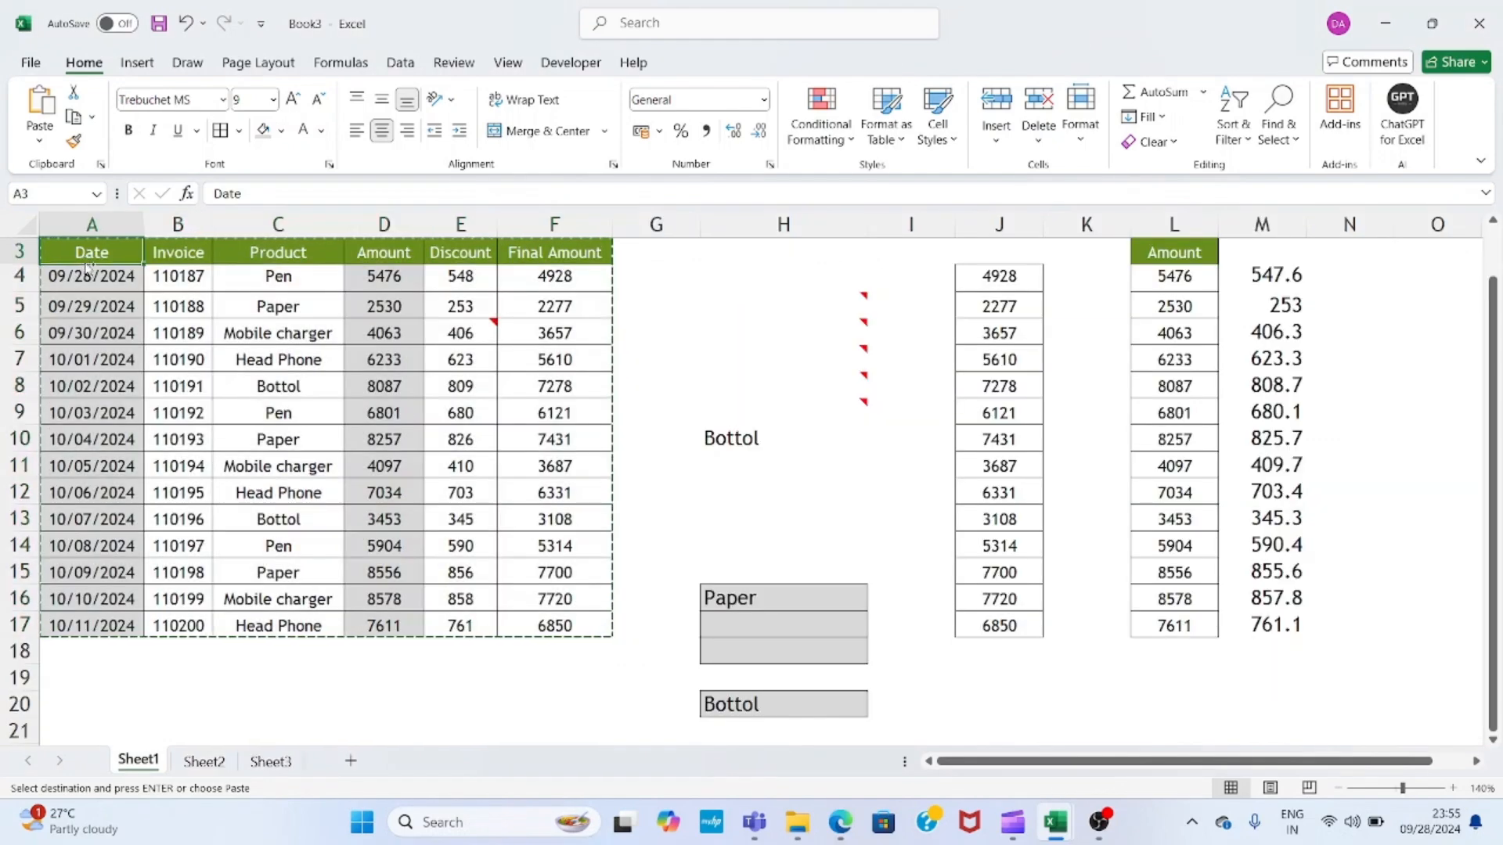
key("ctrl+shift+Right")
key("ctrl+shift+Down")
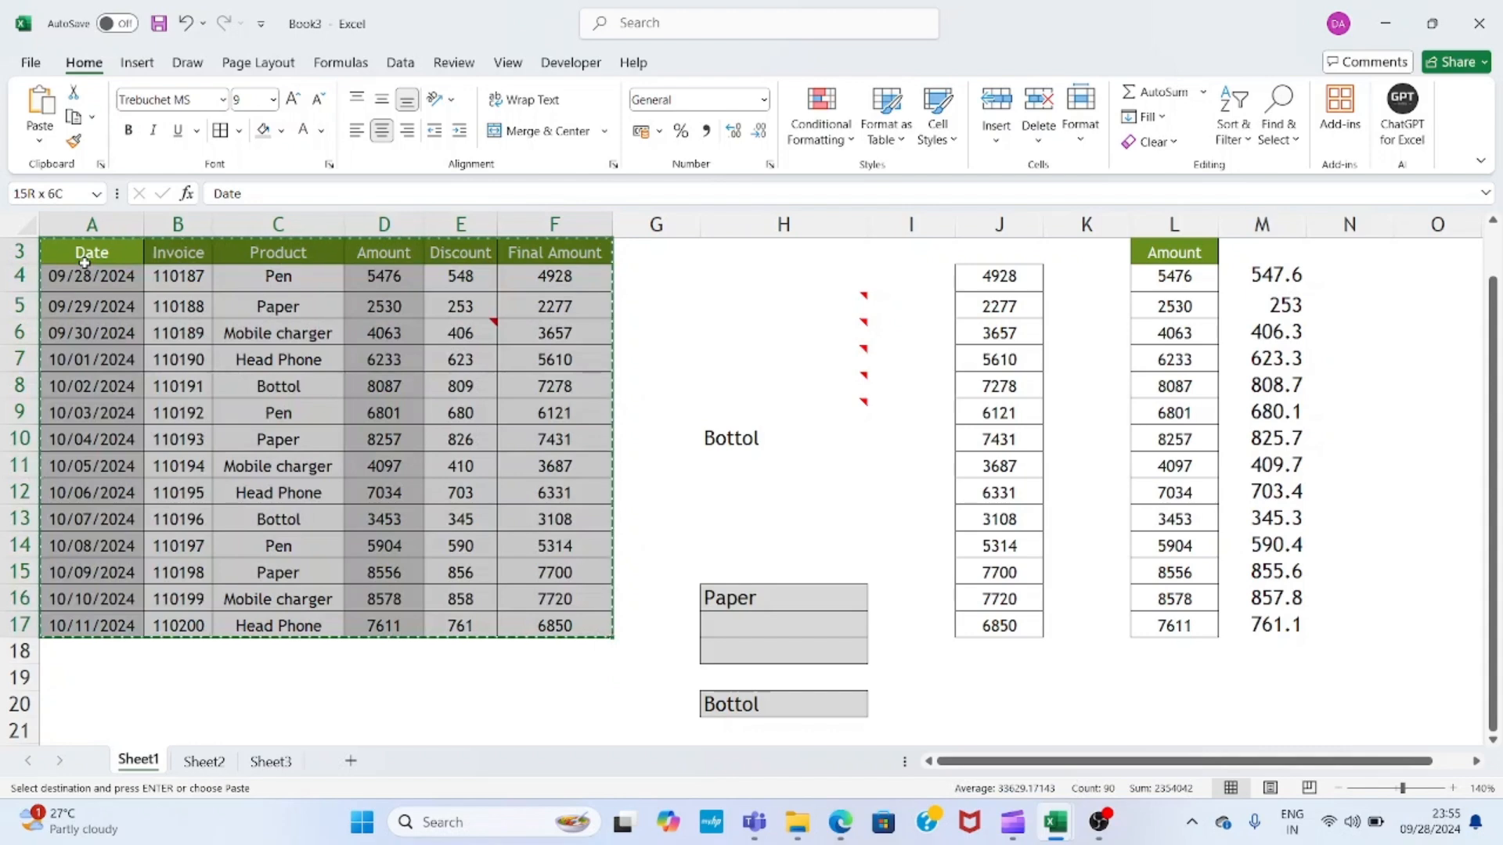
key("alt+Tab")
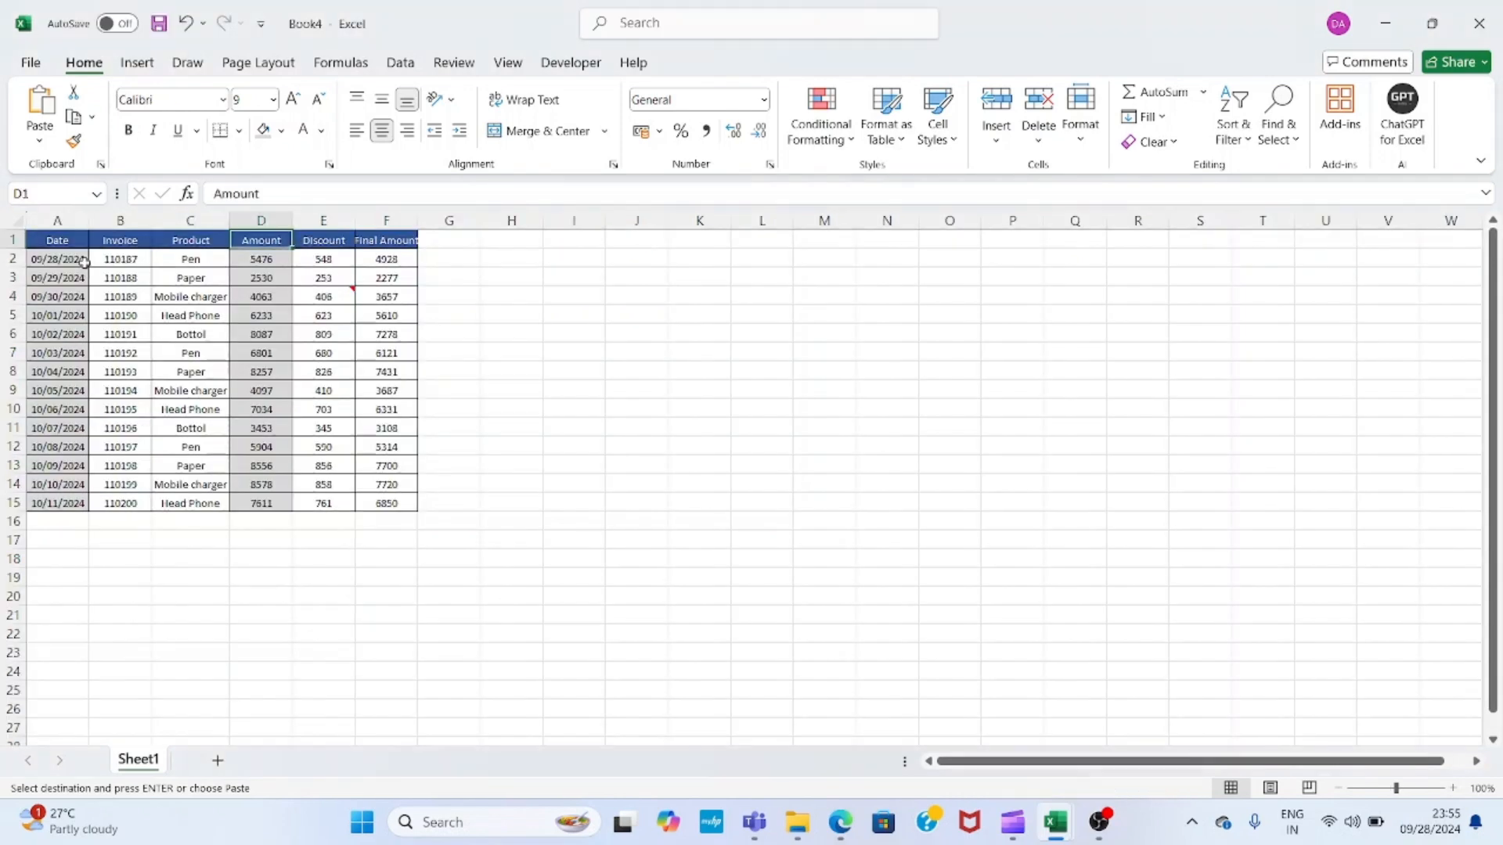
- Paste the copied table at cell H1 using Paste Special with All using Source theme
left_click(481, 248)
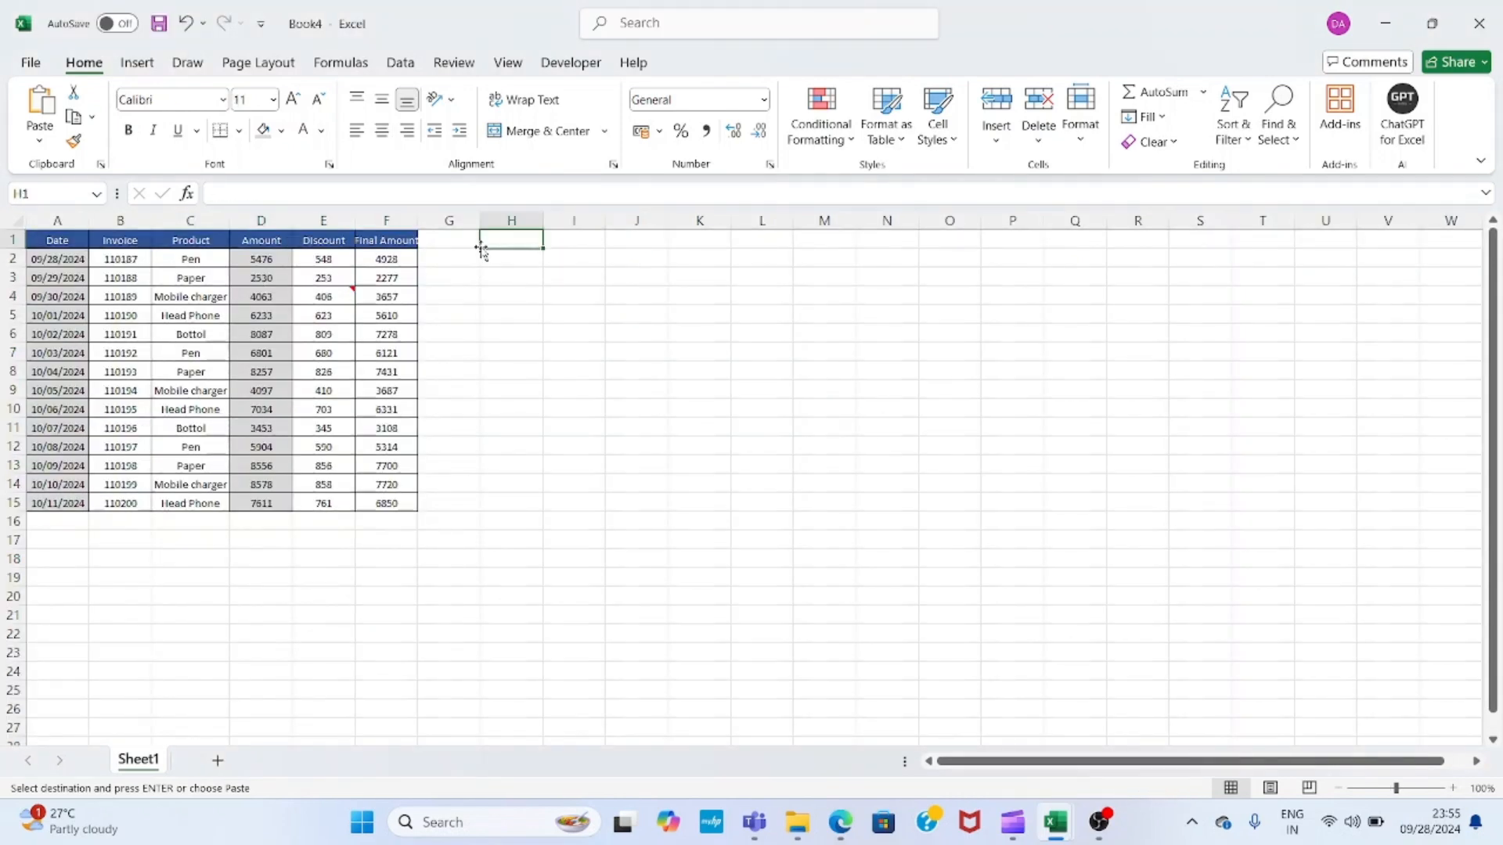
left_click(62, 234)
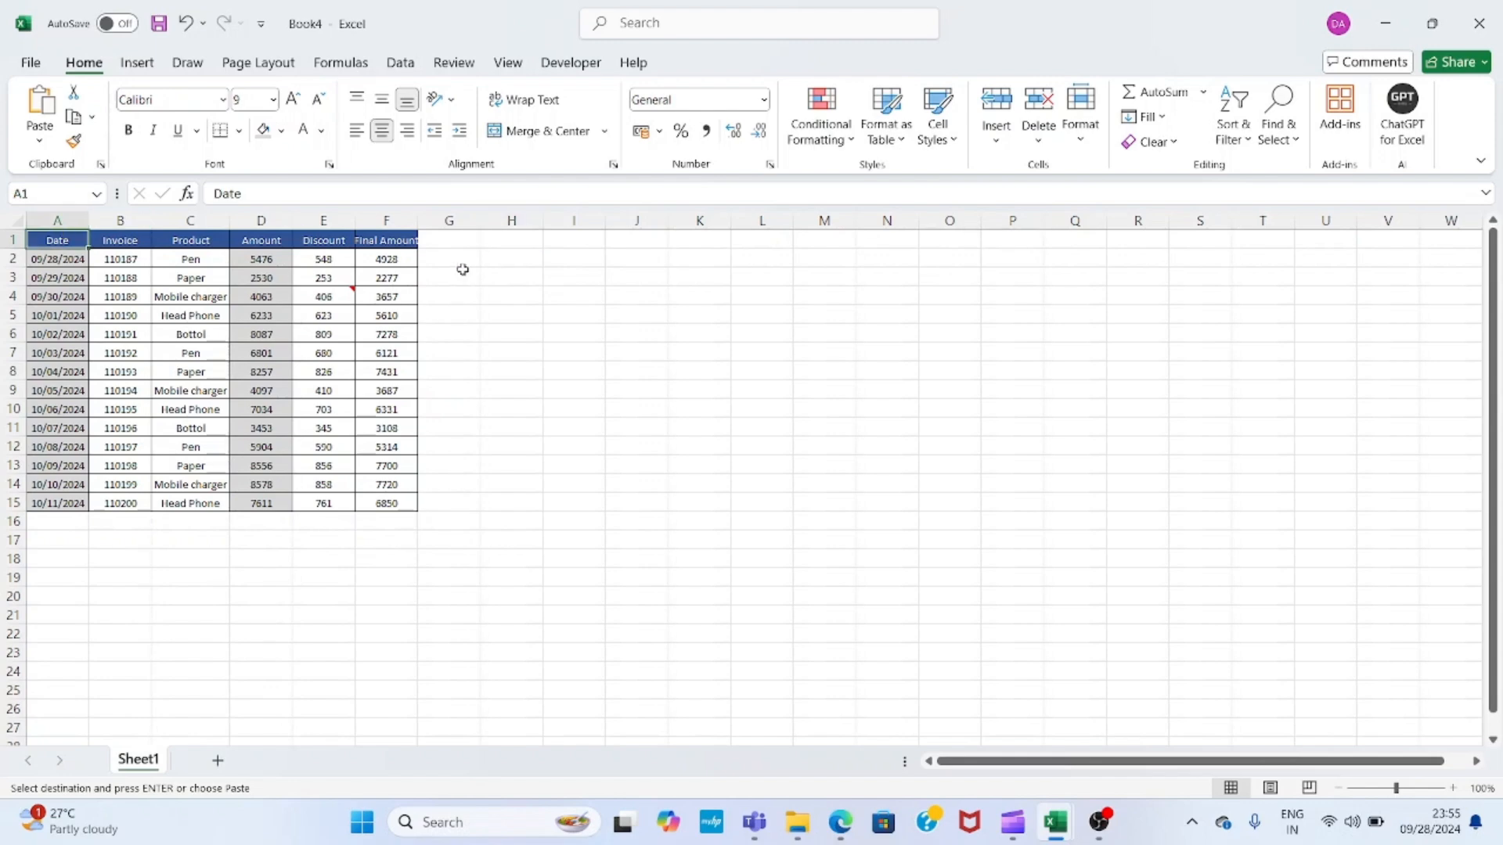
left_click(512, 241)
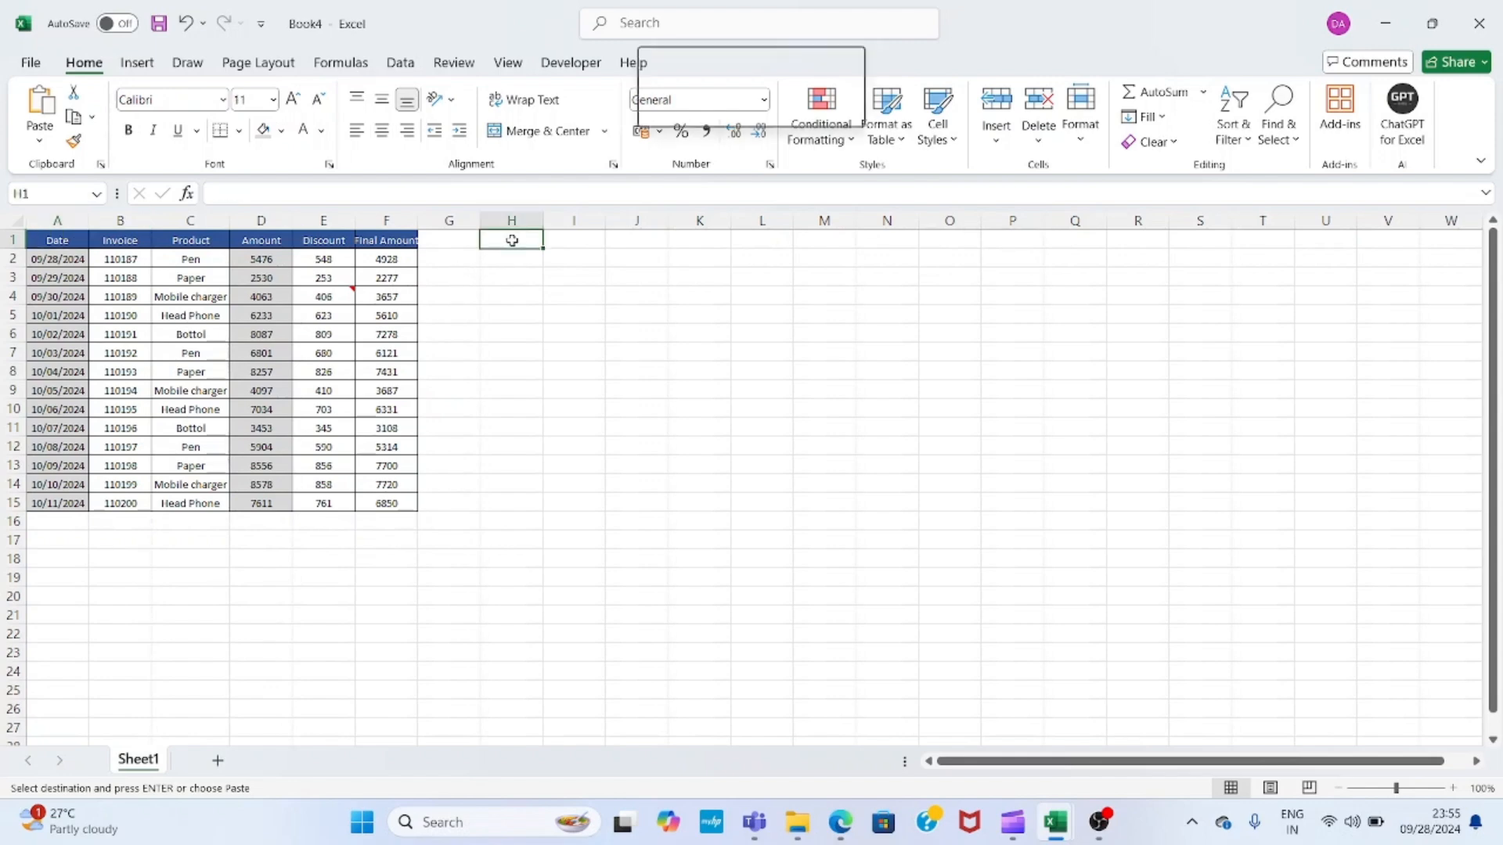
key("ctrl+alt+v")
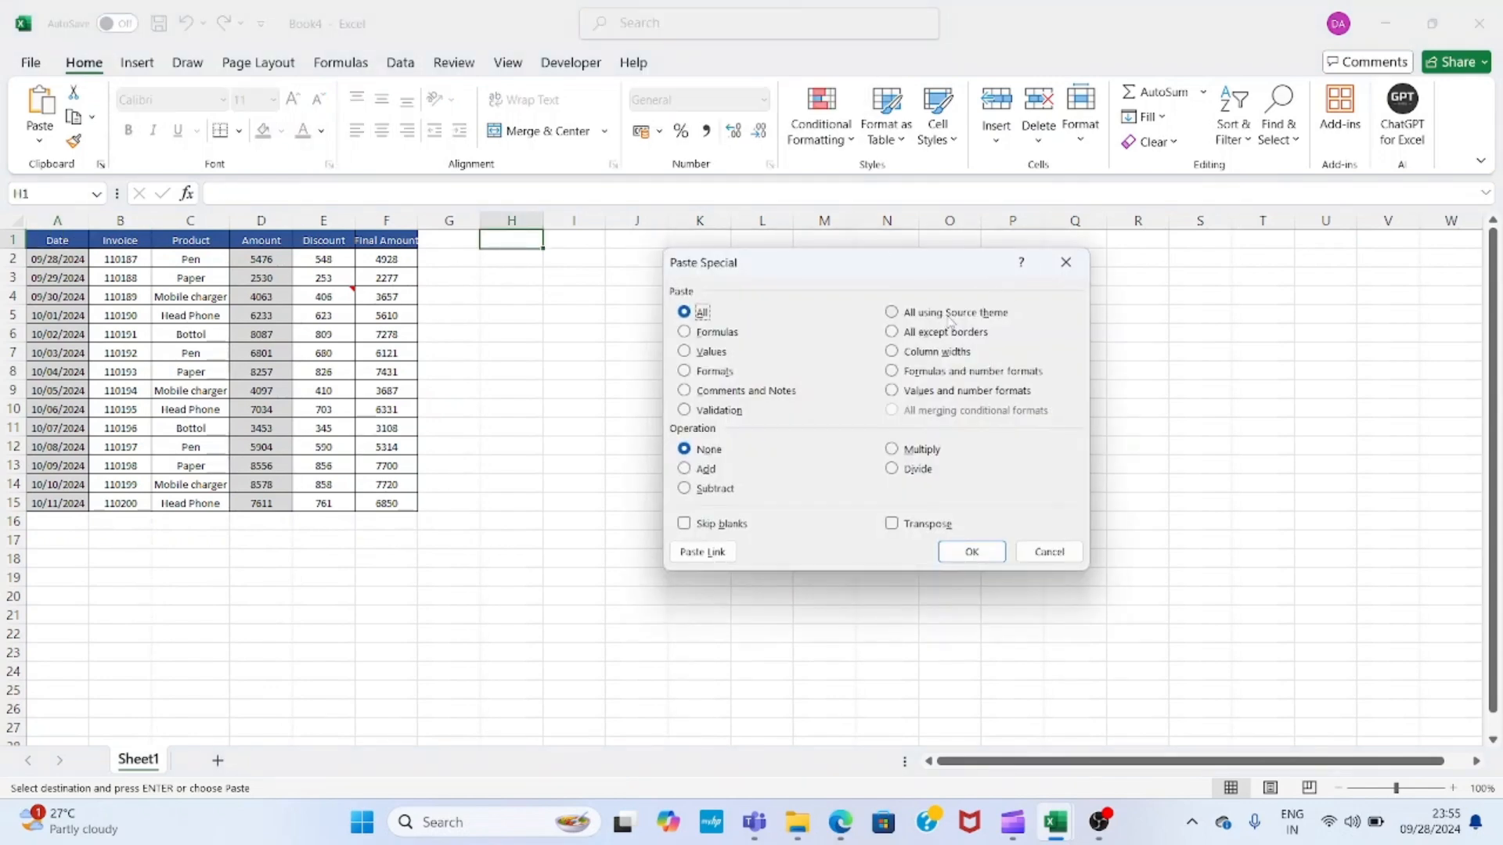
left_click(917, 318)
left_click(956, 554)
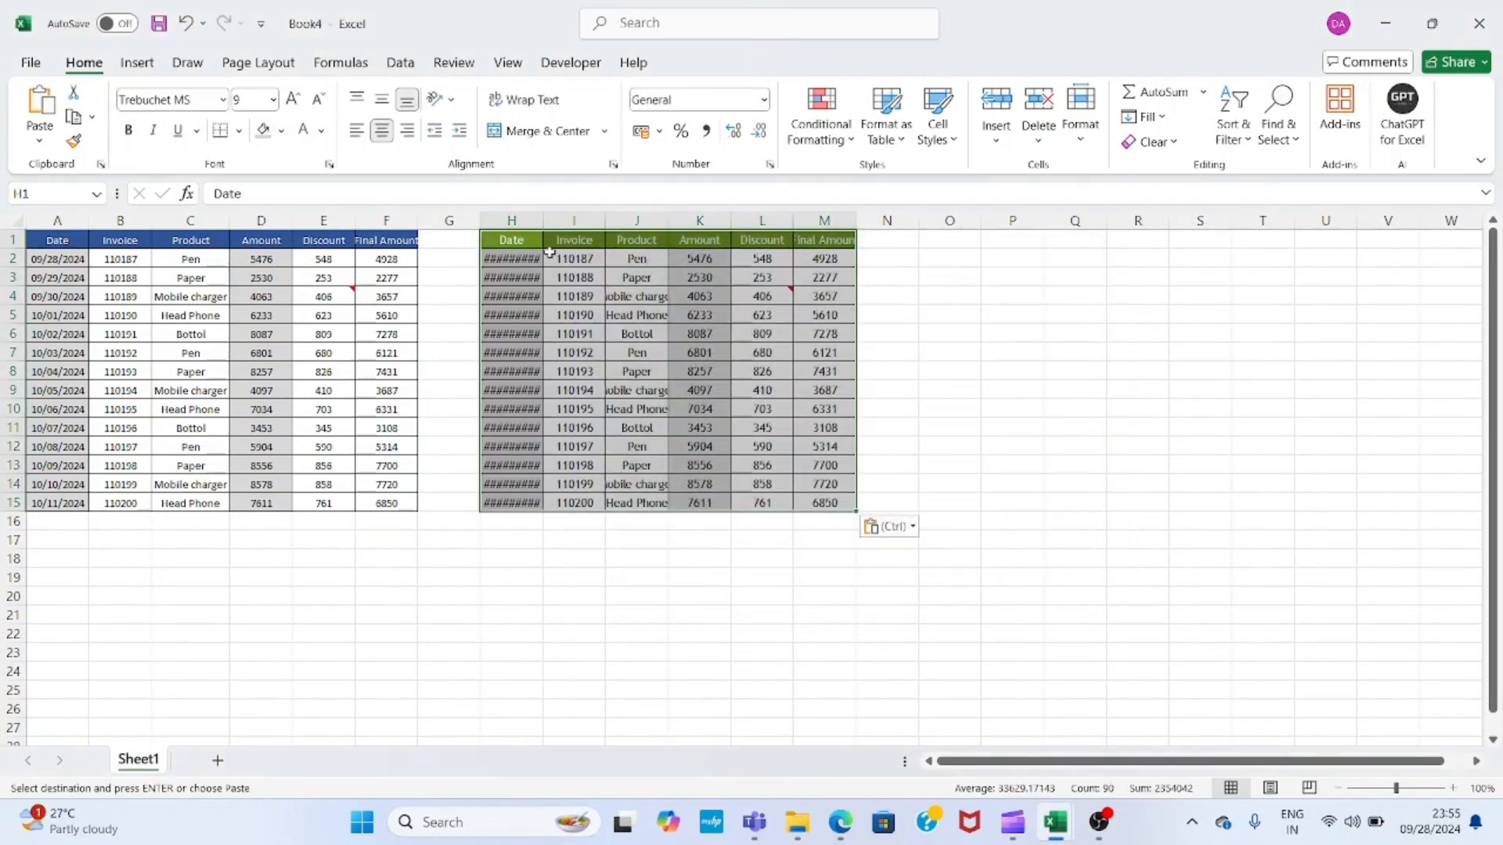
- AutoFit the Date column H of the source-themed table
left_click(532, 226)
key("alt+h")
key("o")
key("i")
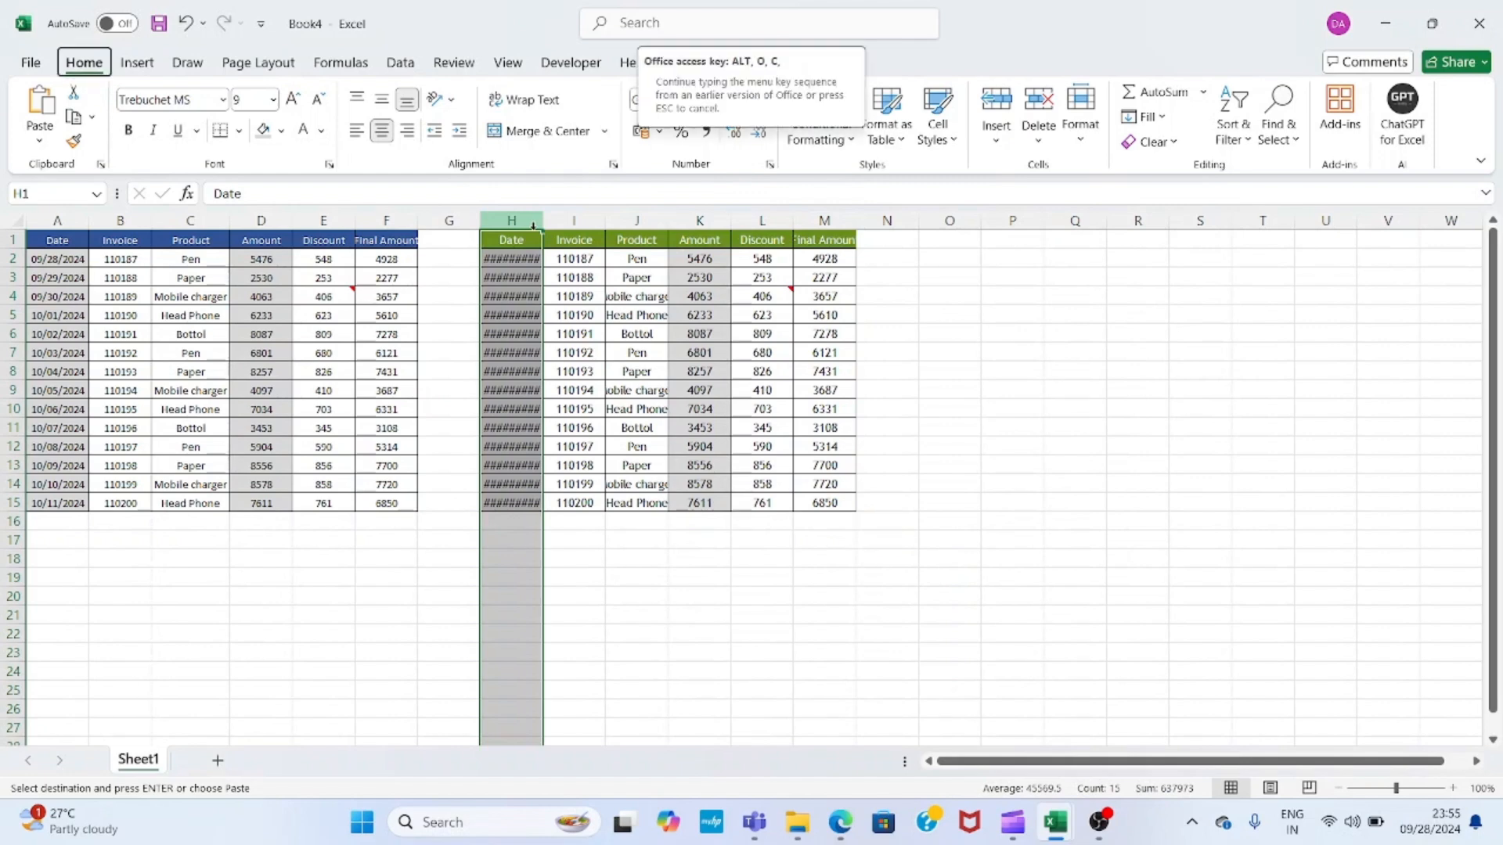
- AutoFit the Product column J of the source-themed table
key("Right")
key("Right")
key("Right")
key("Right")
key("Left")
key("Left")
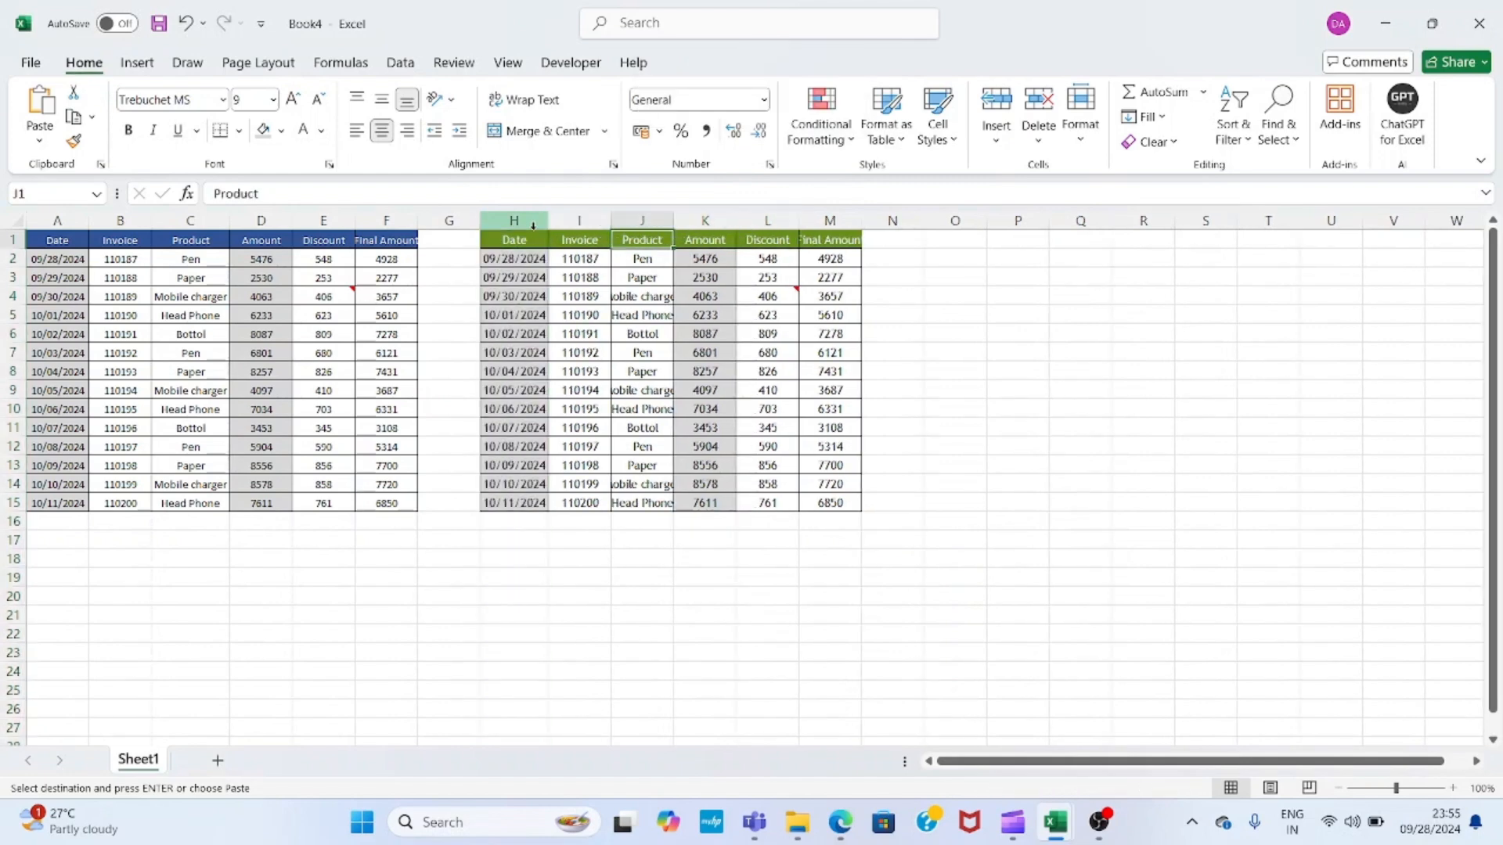
key("ctrl+space")
key("alt+h")
key("o")
key("i")
key("Right")
key("Right")
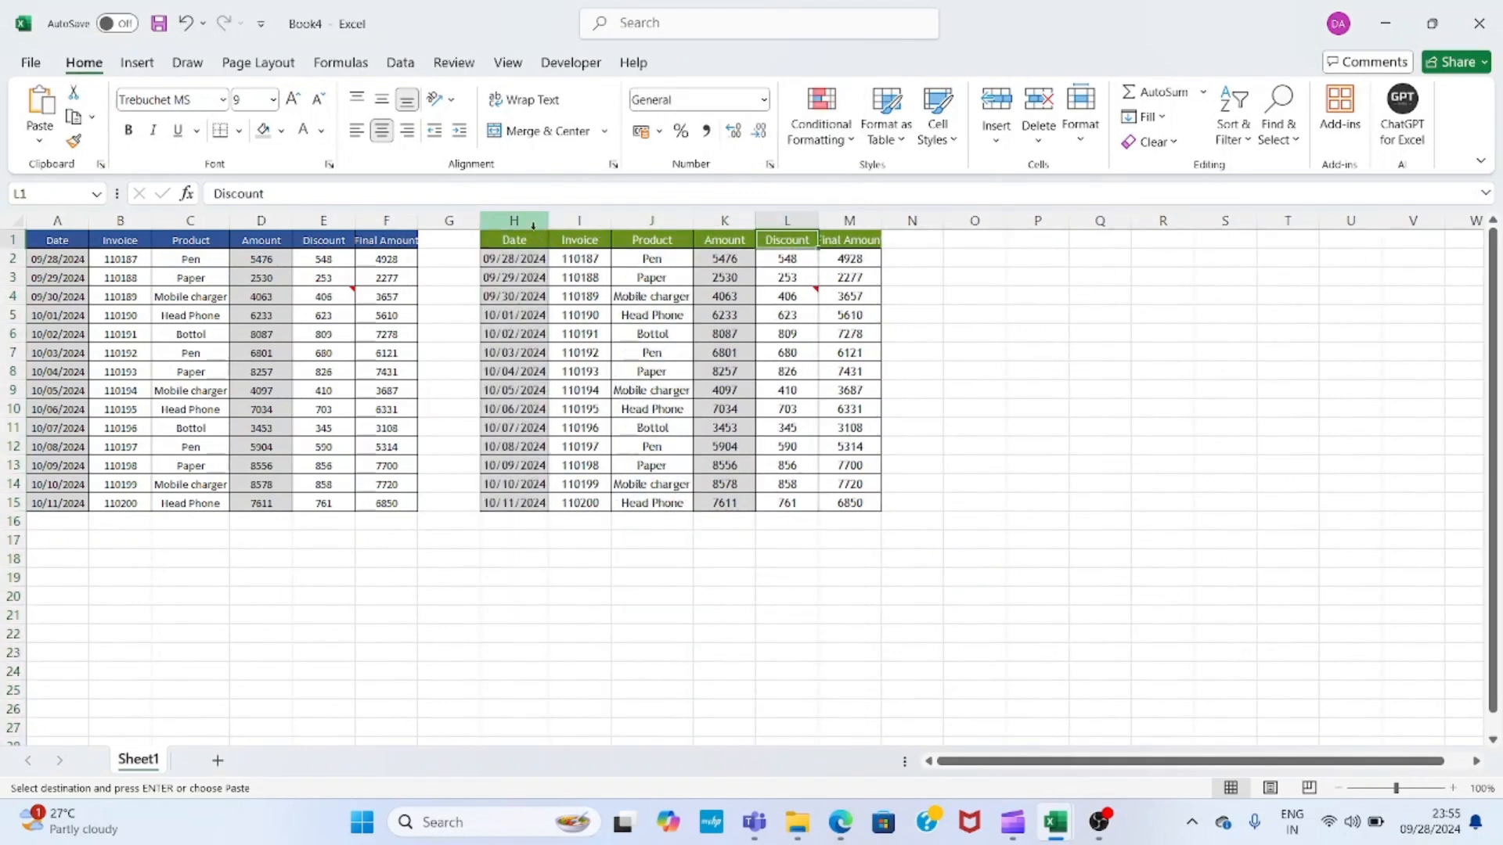
- Open Paste Special at the Product header J1 and examine the Column widths option
key("Left")
key("Left")
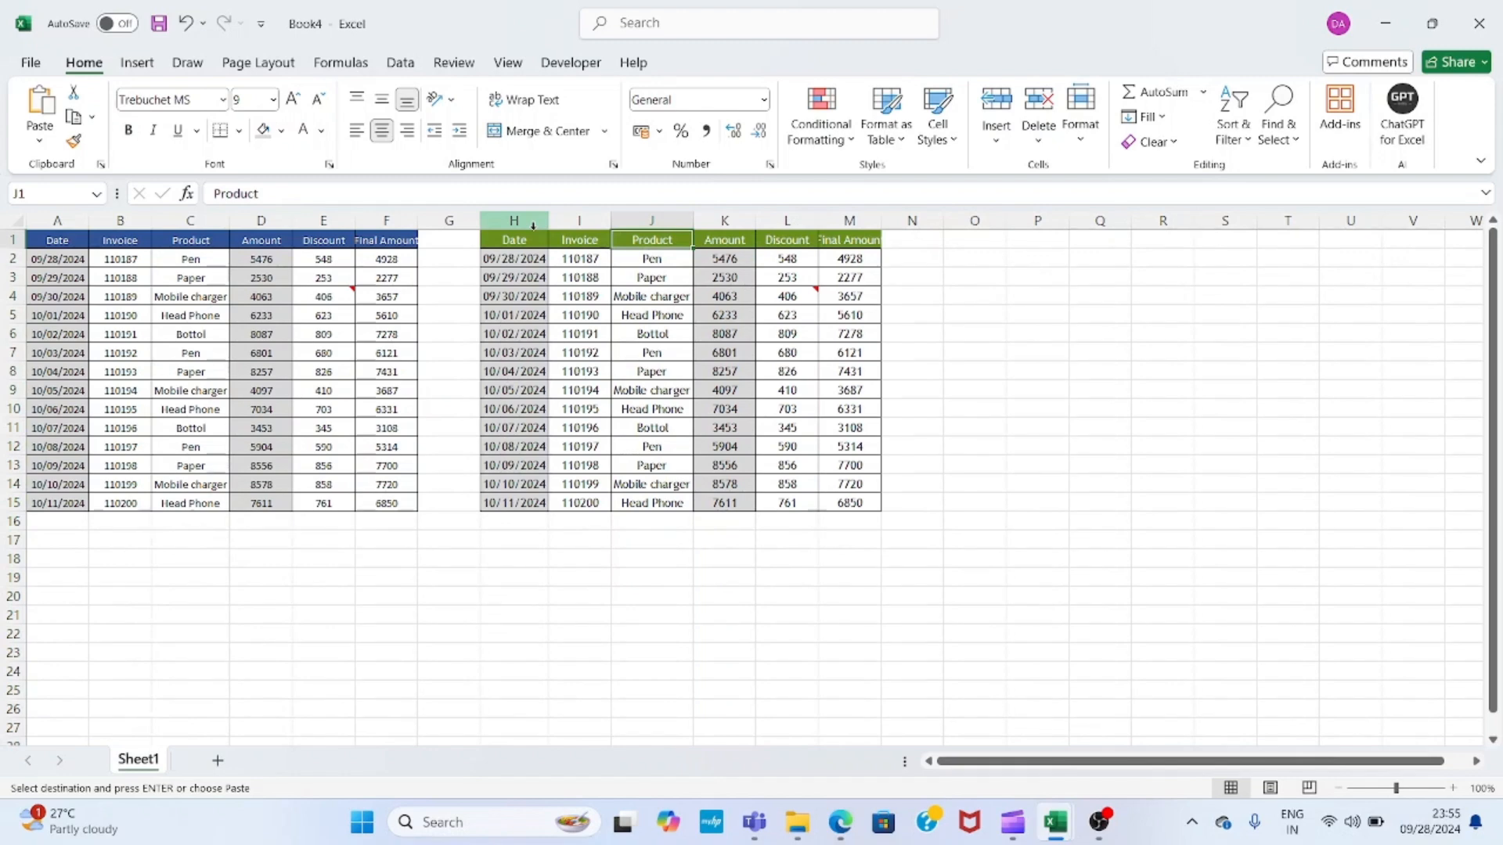
key("ctrl+alt+v")
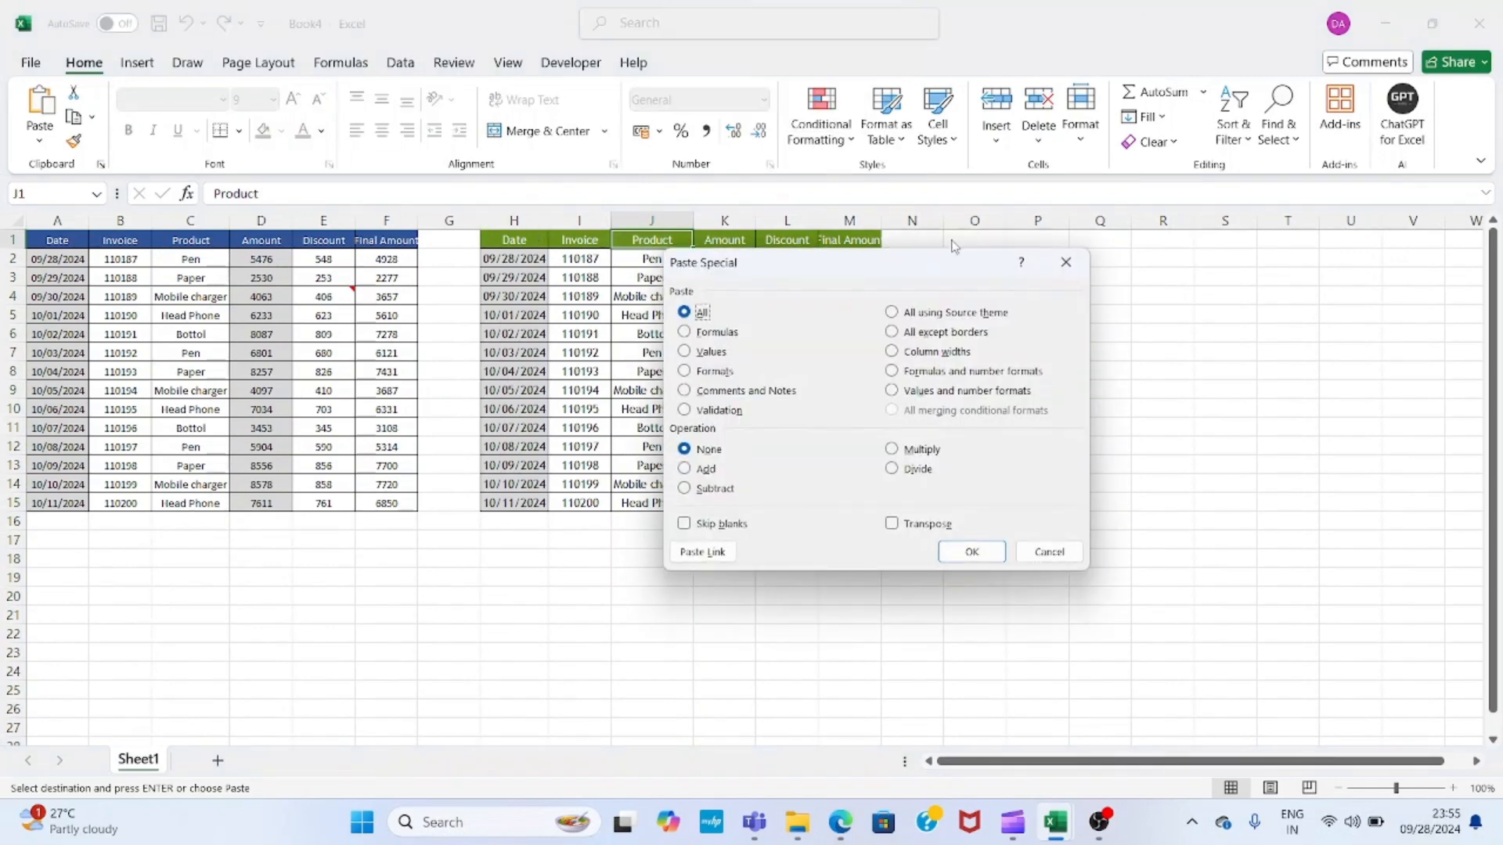
double_click(947, 350)
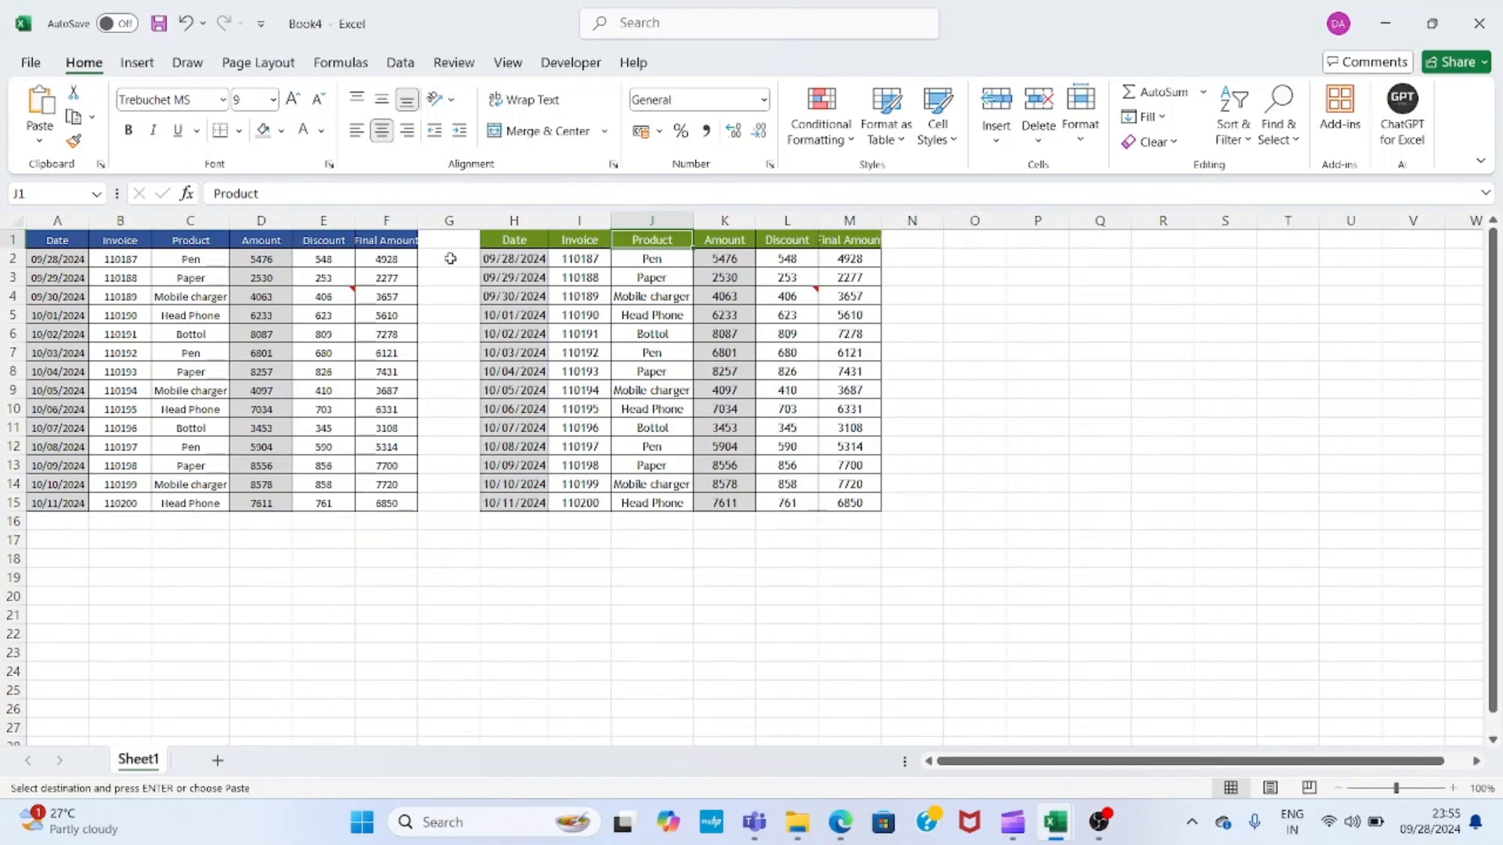
- Copy the blue-headed table A1:F15 and paste it at cell O1 using Paste Special with All except borders
left_click(490, 241)
key("Left")
key("Left")
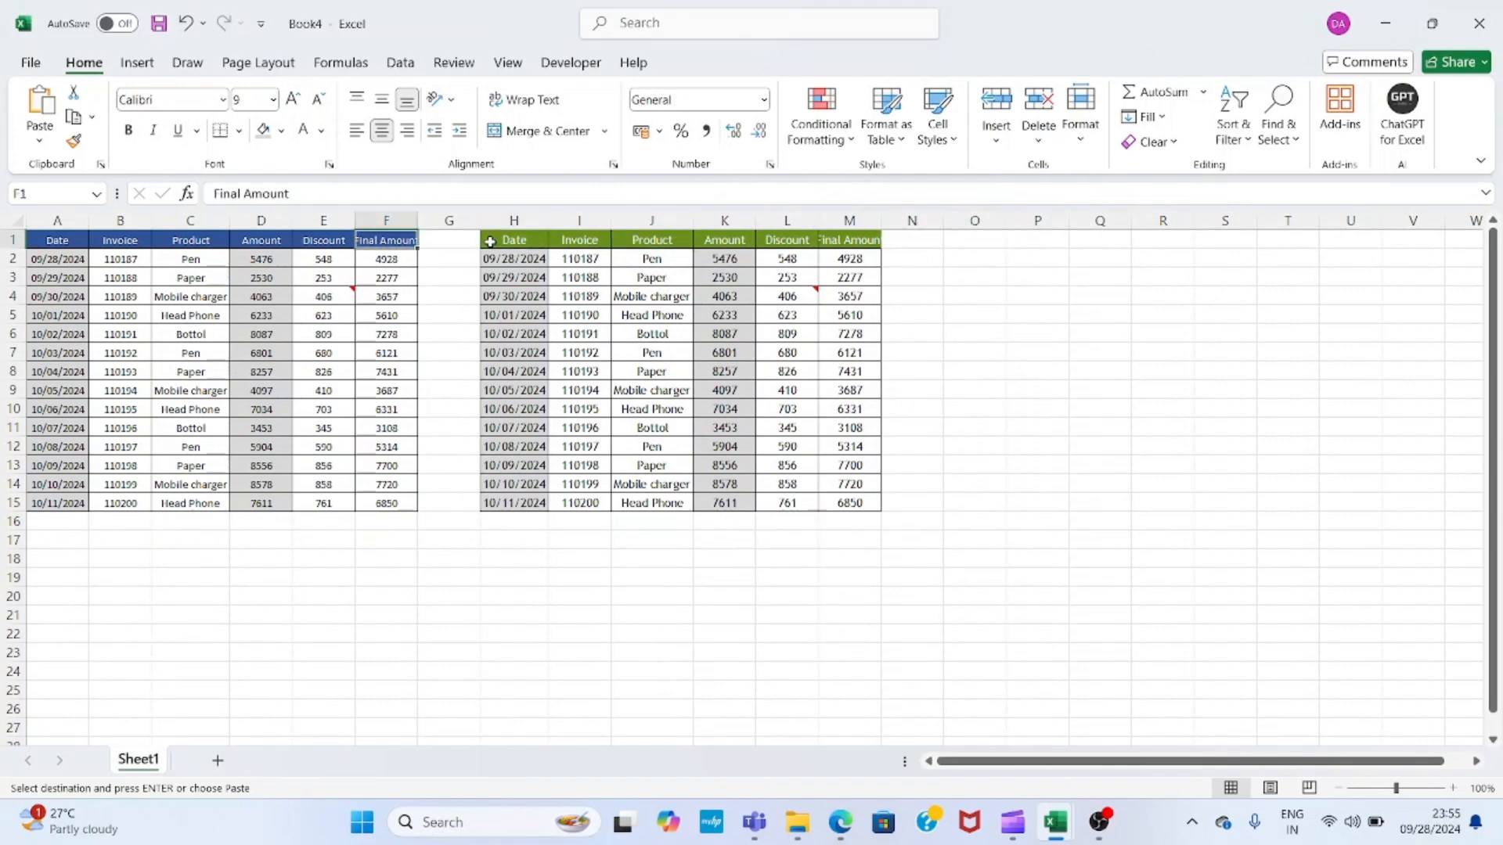
key("ctrl+a")
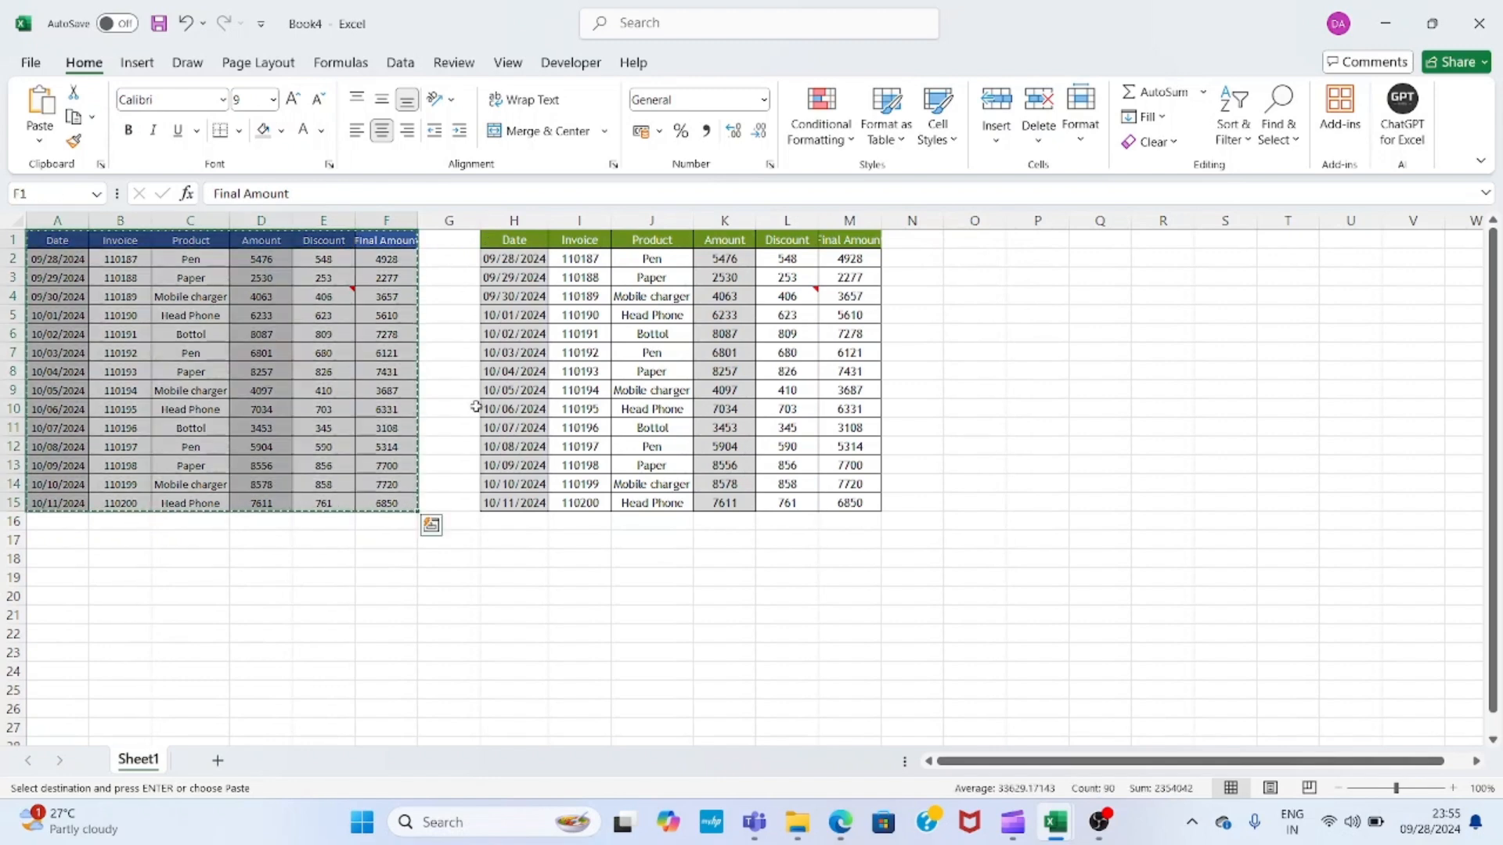
left_click(963, 248)
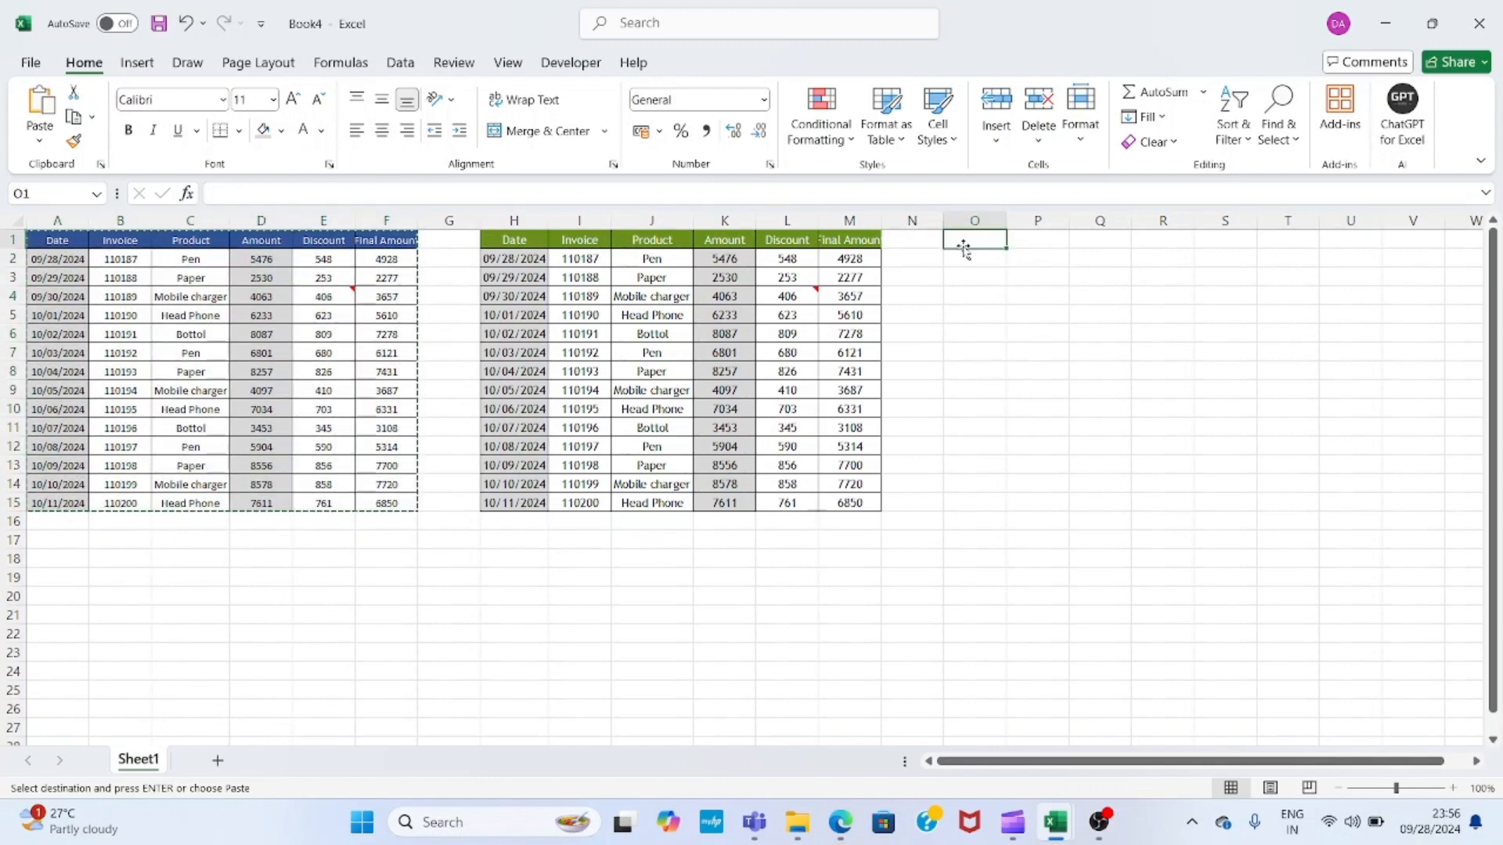
key("ctrl+alt+v")
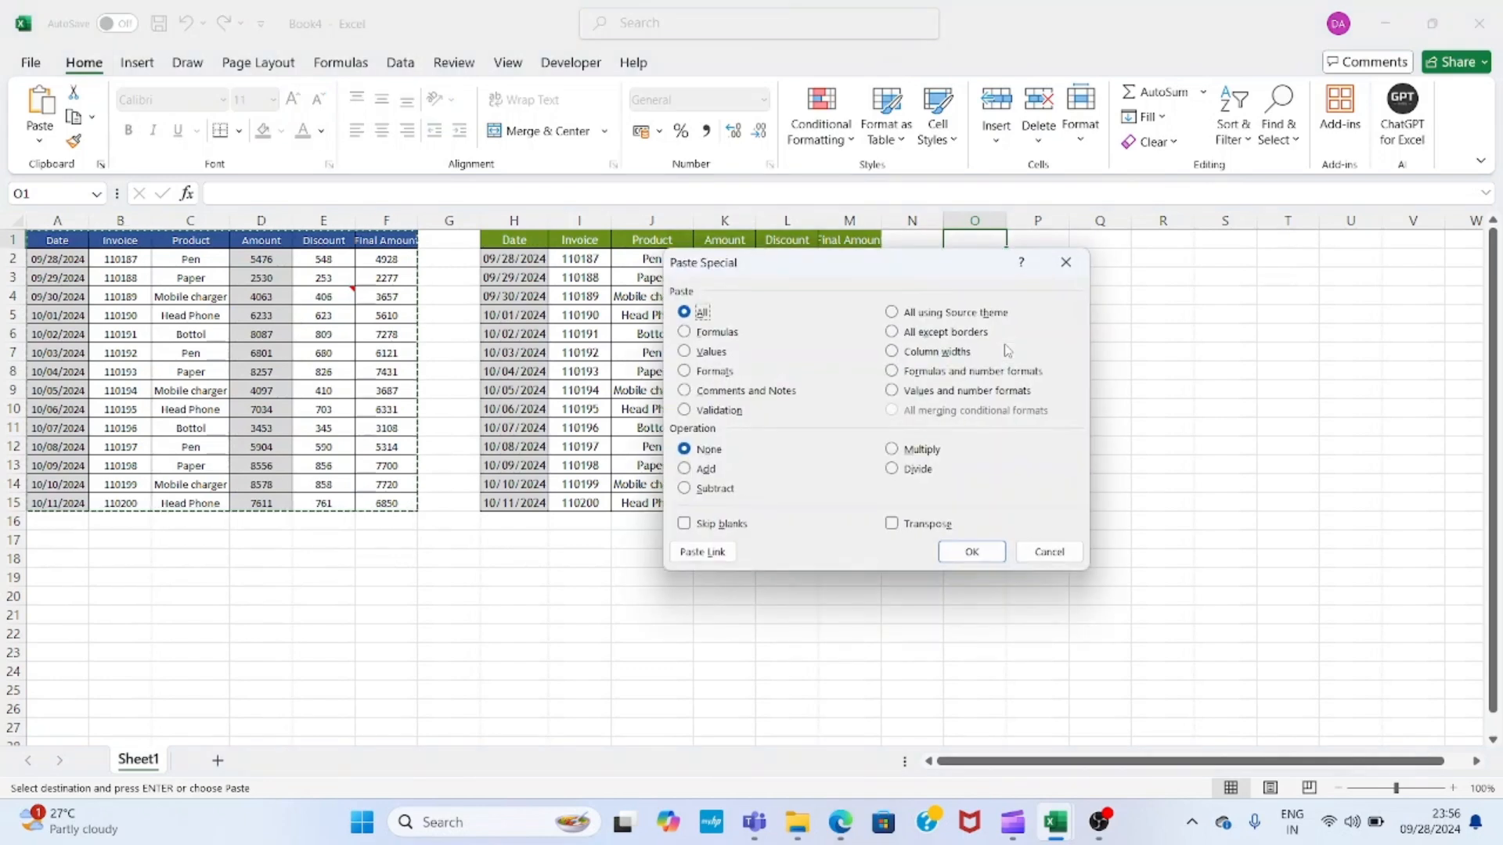
left_click(946, 331)
left_click(966, 550)
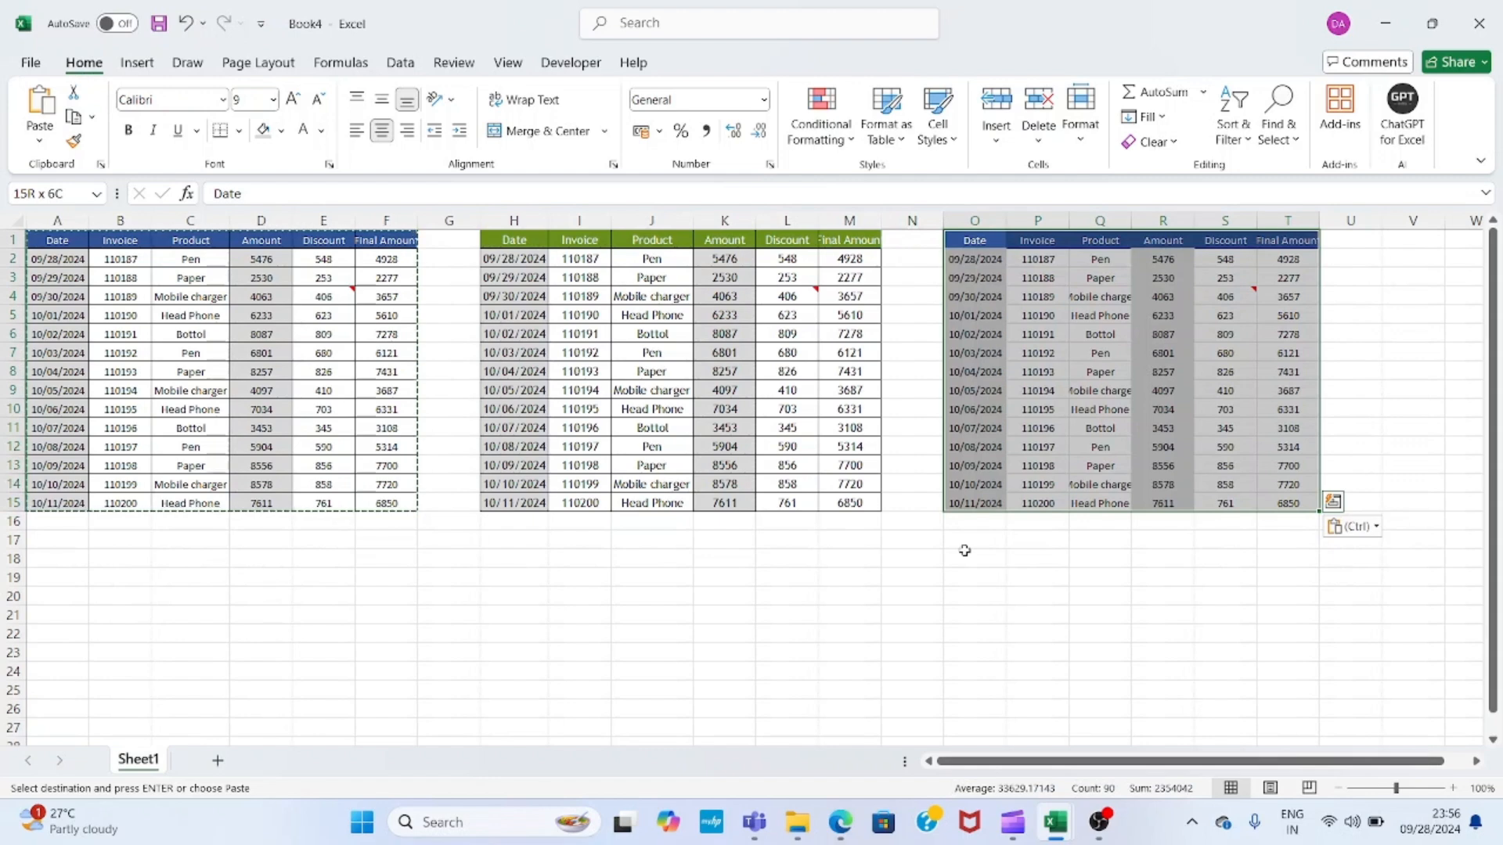
- Examine the borderless copy from its header row down to the Discount cell S4
key("Up")
key("Right")
key("Right")
key("Right")
key("Right")
key("Down")
key("Down")
key("Down")
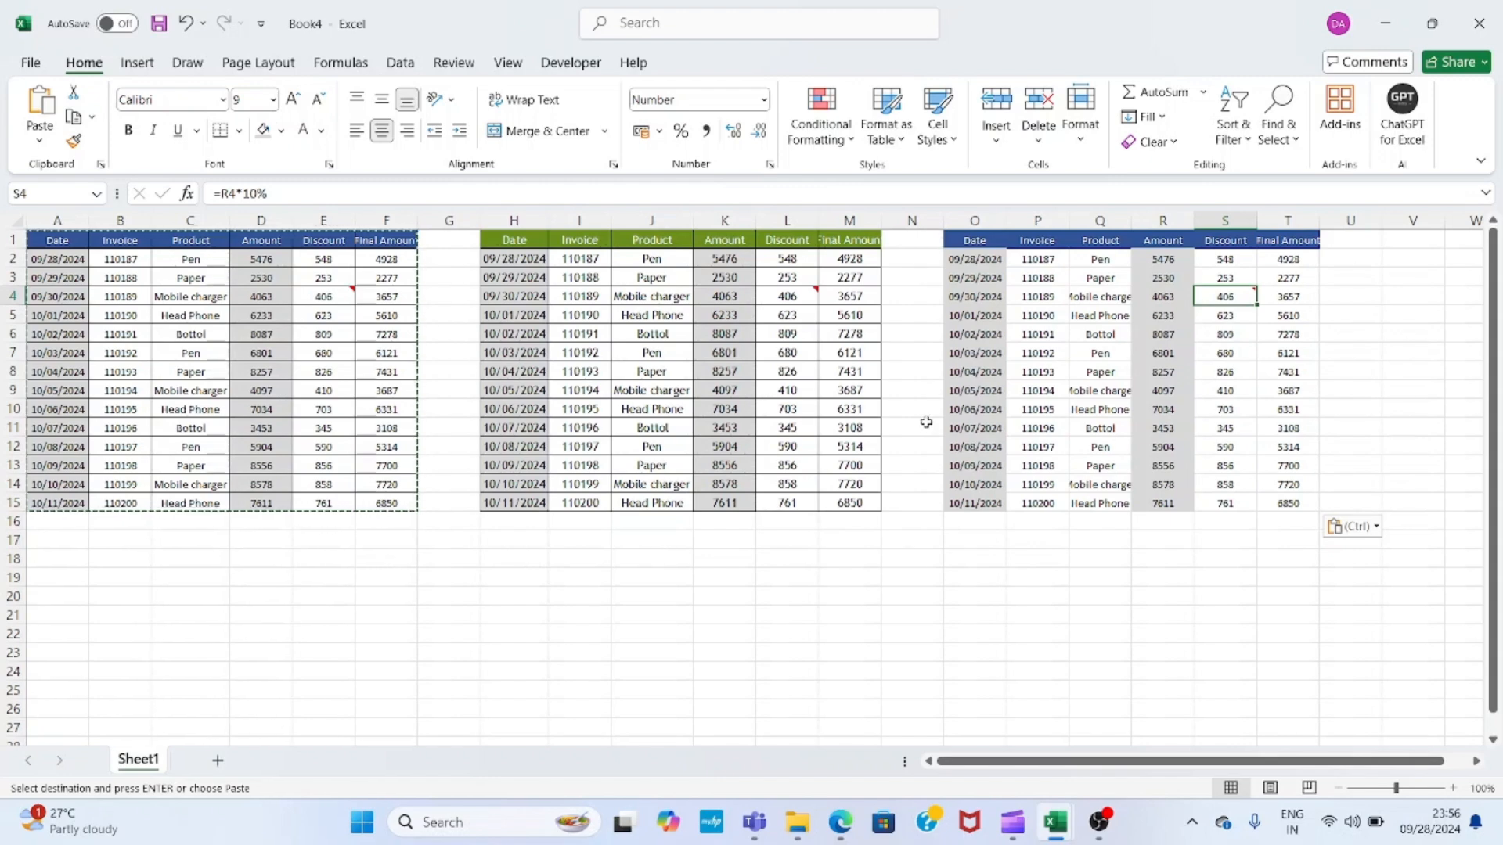
- Delete columns H:M containing the green source-themed table
left_click(508, 221)
key("ctrl")
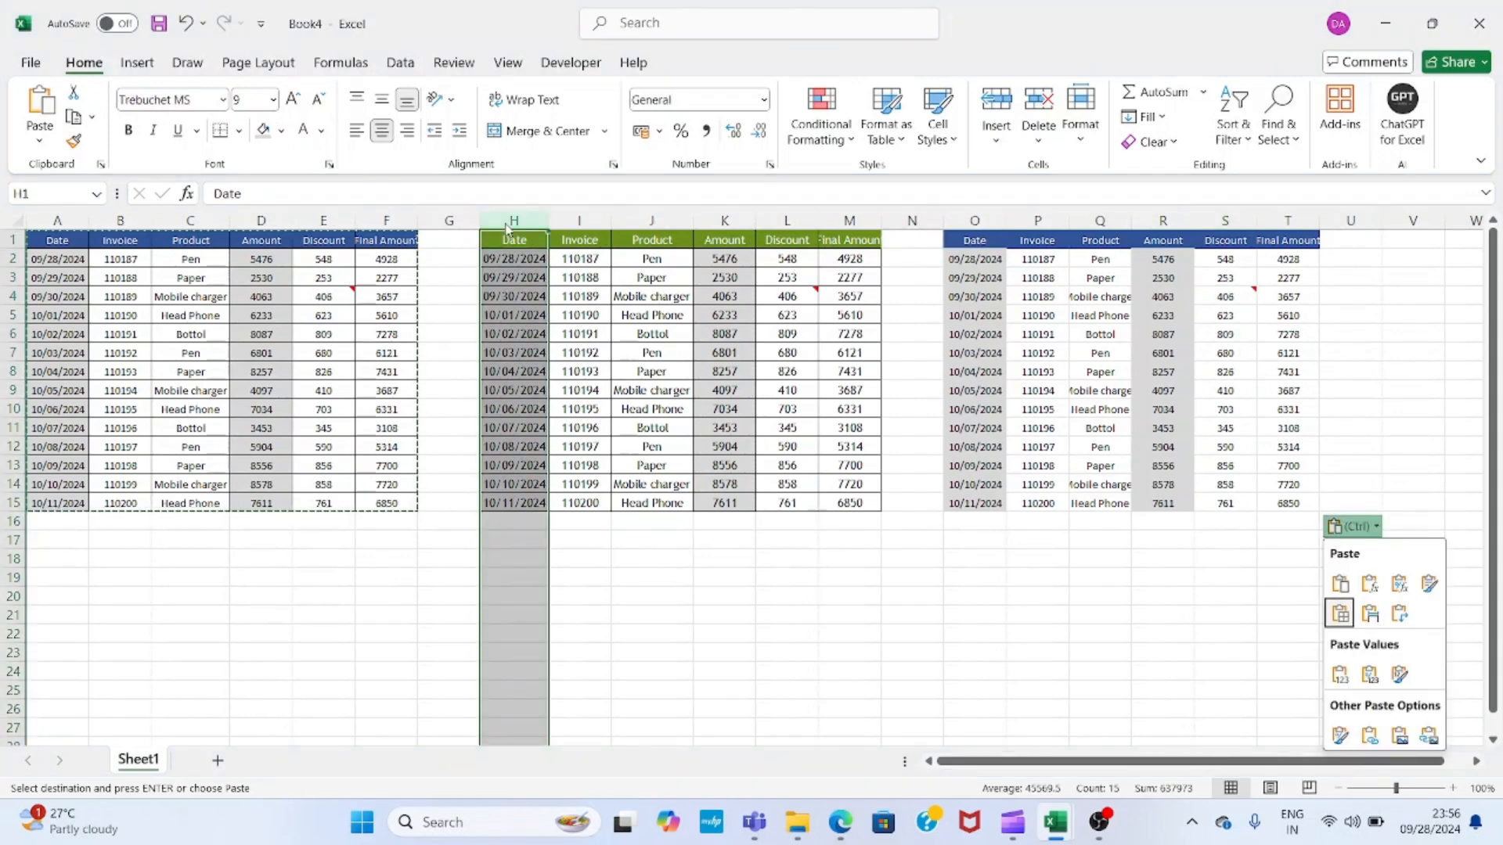
key("shift+Right")
key("shift+Right")
key("shift+Right")
key("shift+Right")
key("shift+Right")
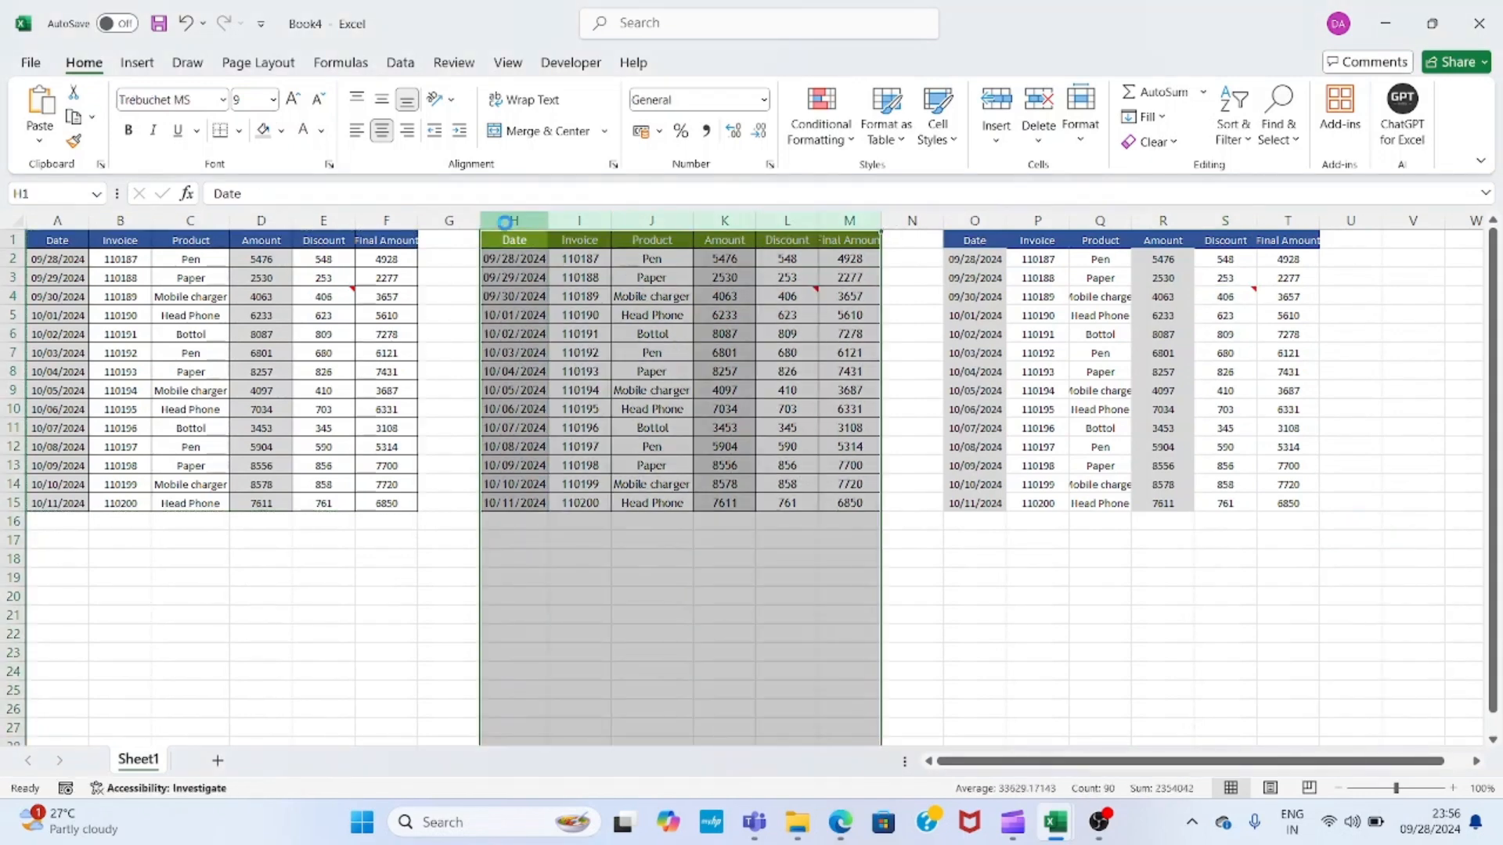
key("ctrl+minus")
key("Left")
- Copy the date cell I2, examine the Column widths option in Paste Special, and clear the copy selection
left_click(570, 258)
key("ctrl+c")
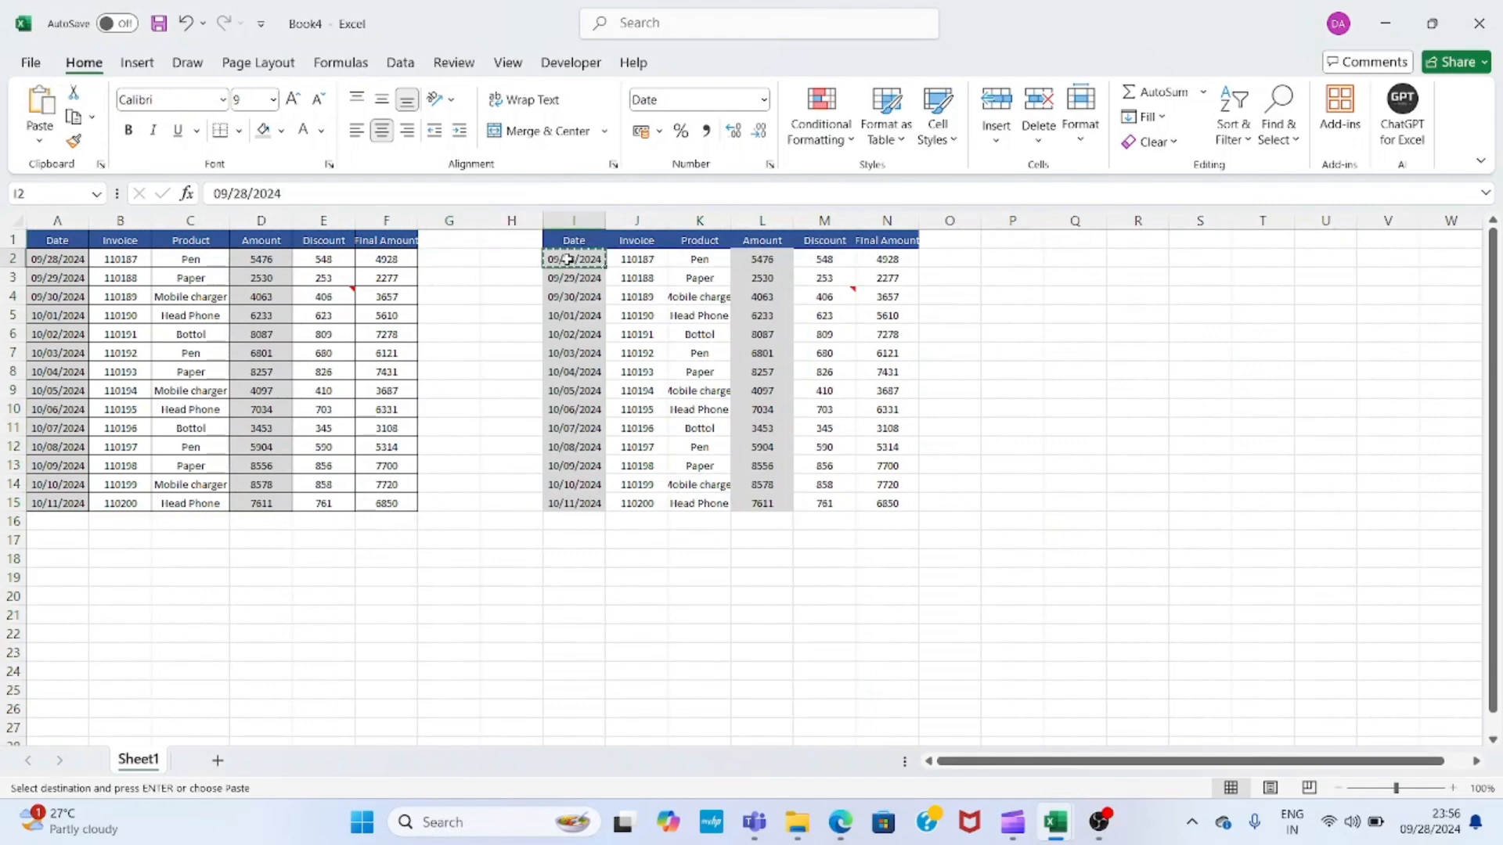
key("ctrl+alt+v")
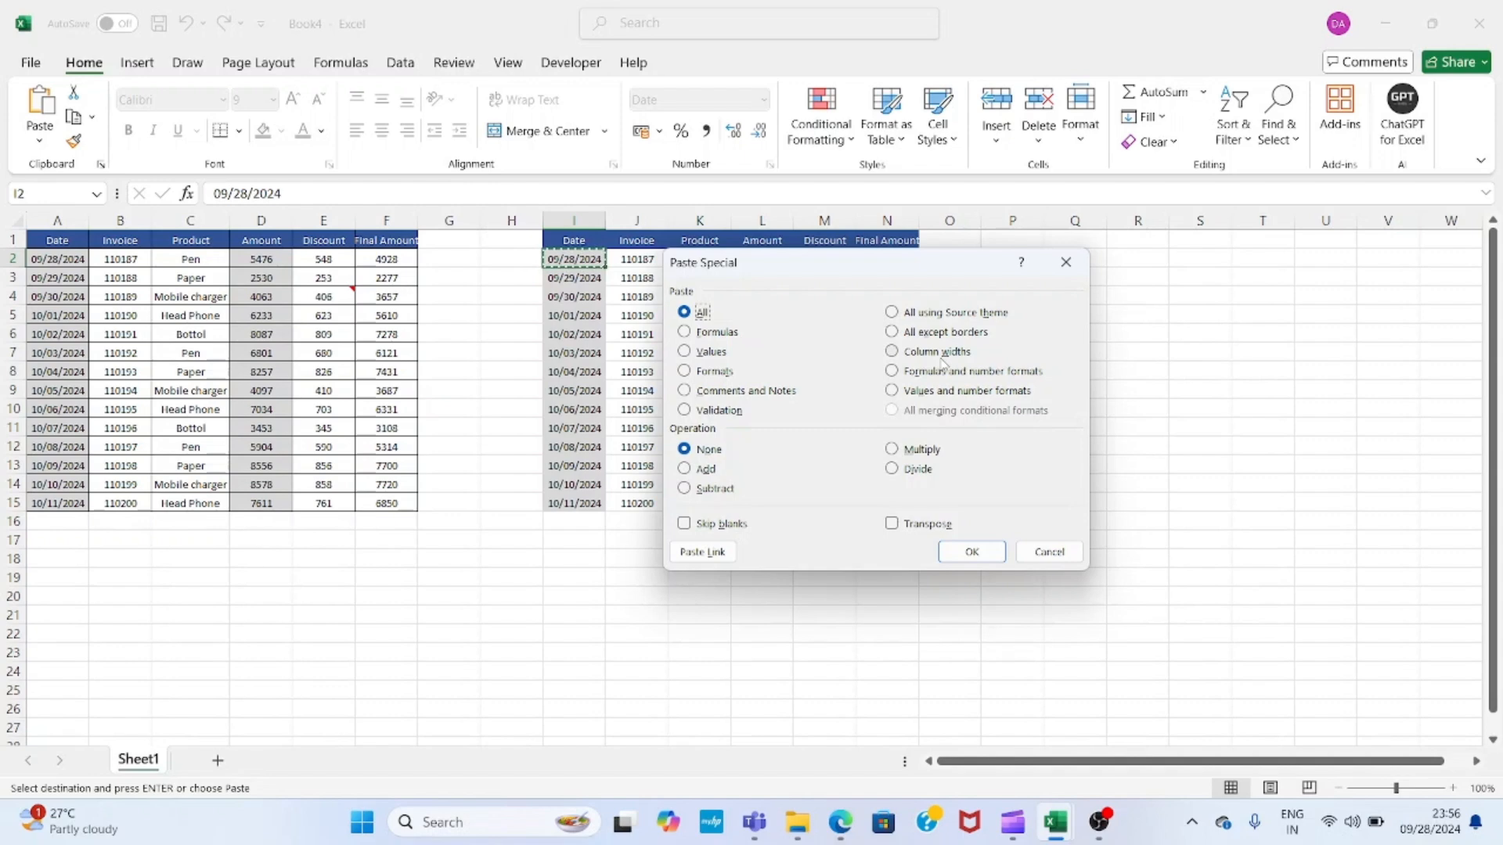
double_click(938, 353)
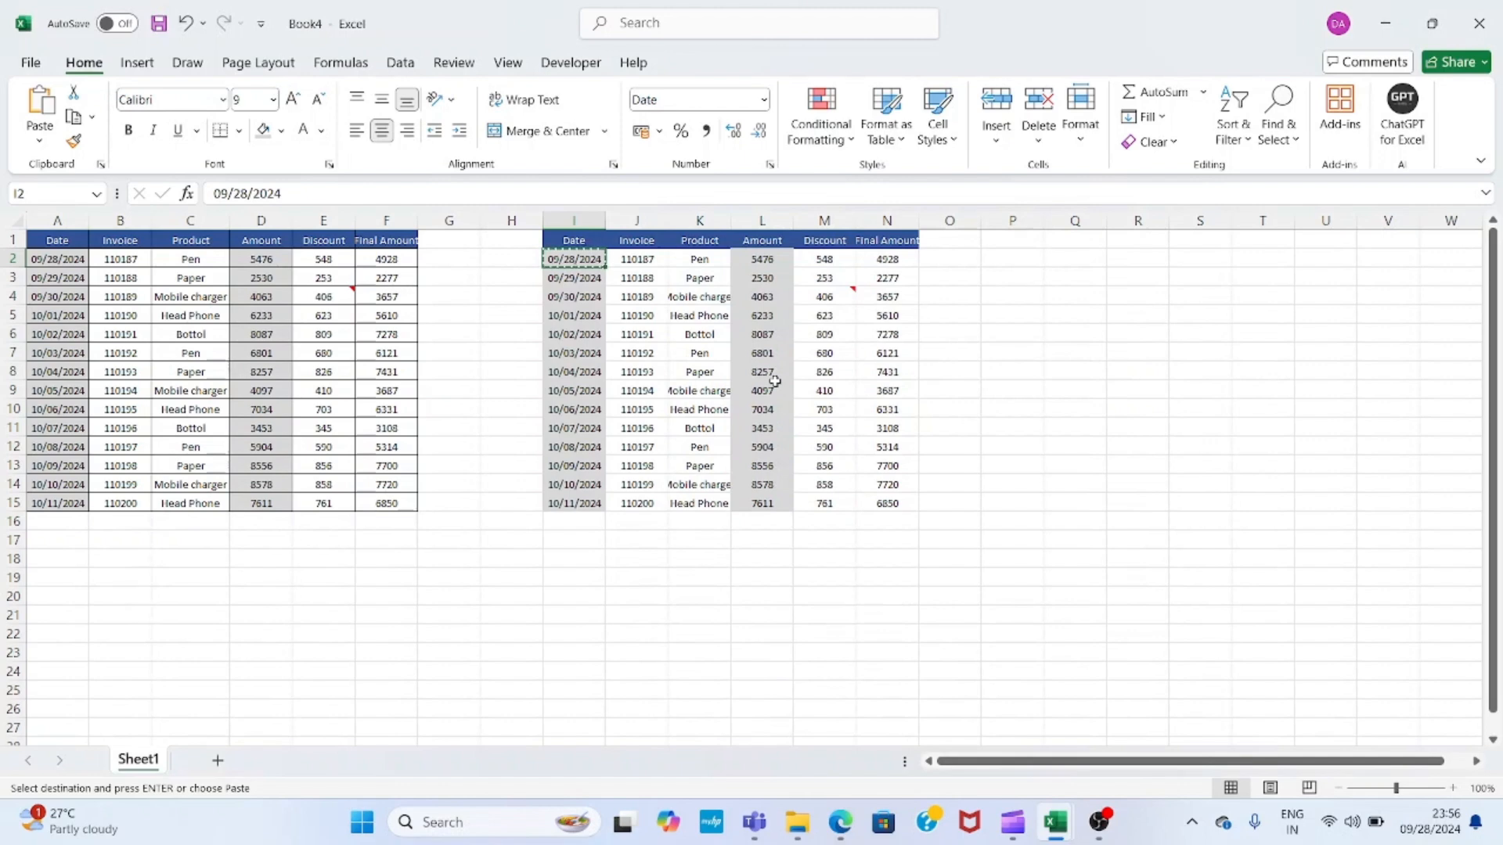
key("Escape")
- Narrow the Invoice, Product, Amount and Discount columns J:M of the borderless table
key("Up")
key("ctrl+space")
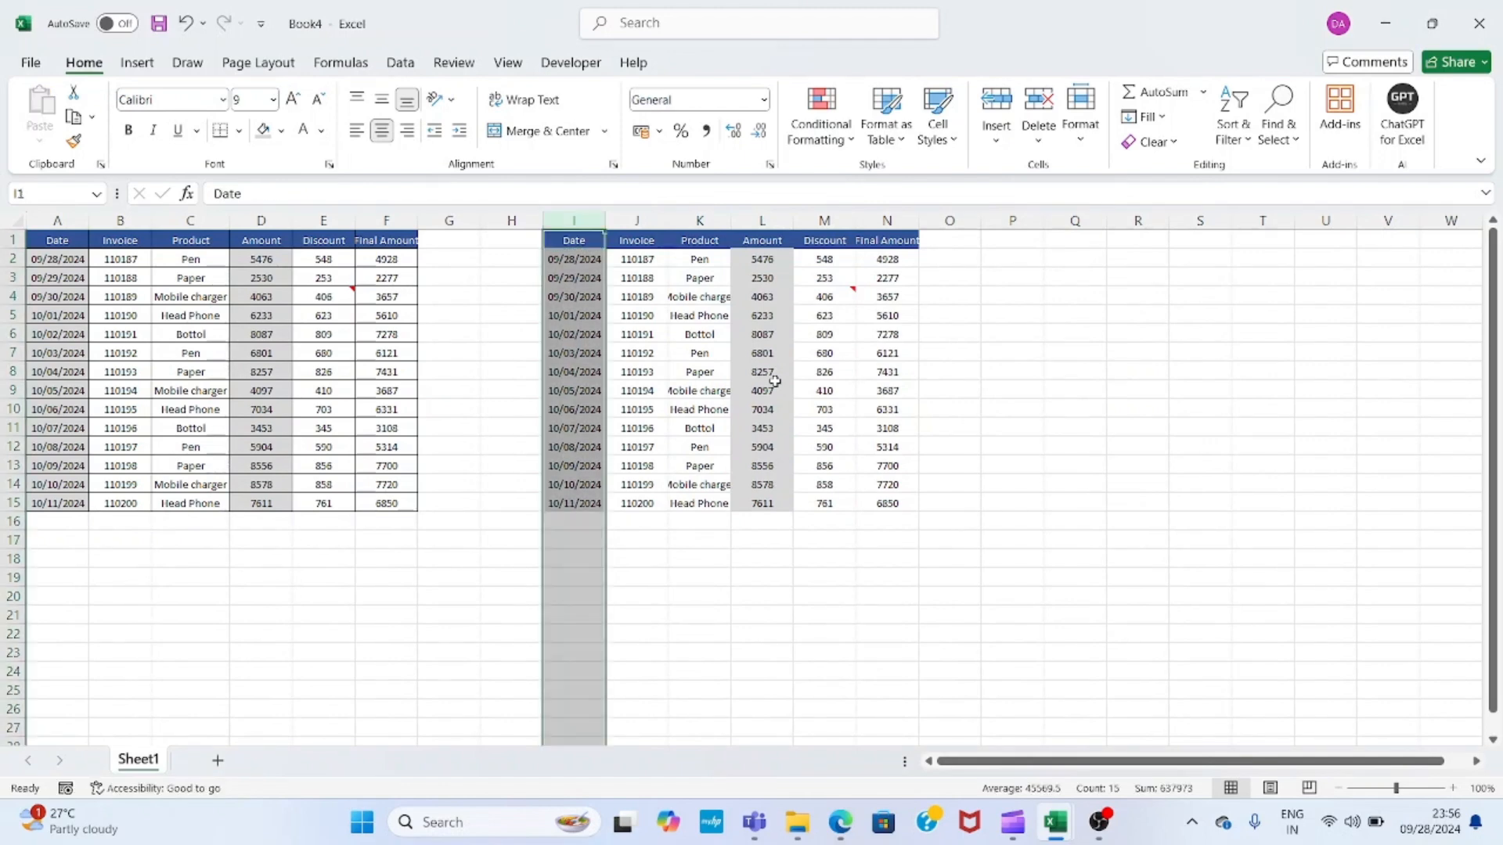
key("Right")
key("Right")
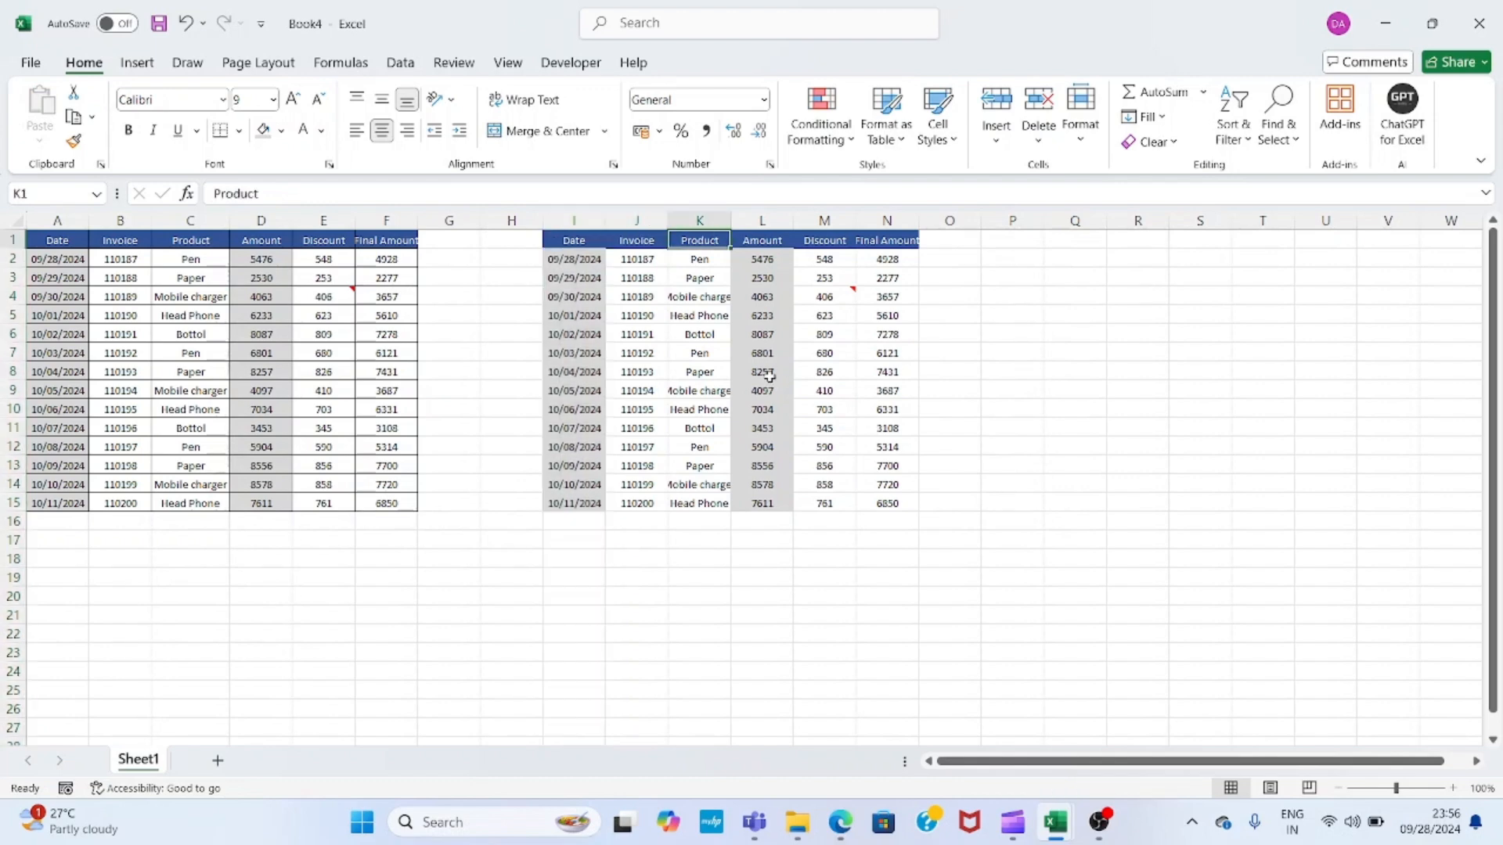
left_click_drag(731, 221, 636, 227)
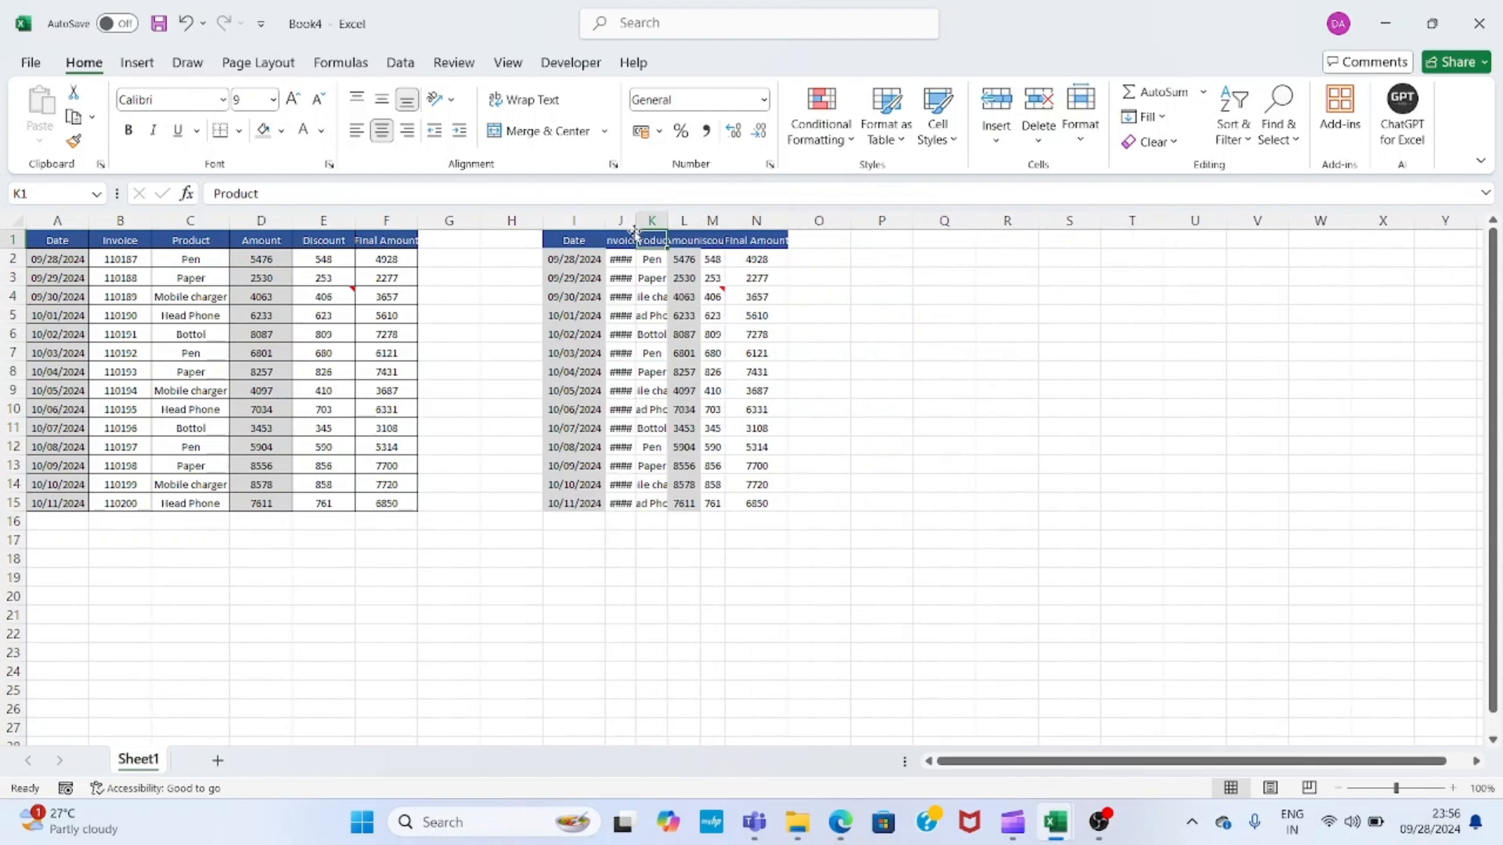
- Copy the source table's header row A1:F1
left_click(135, 252)
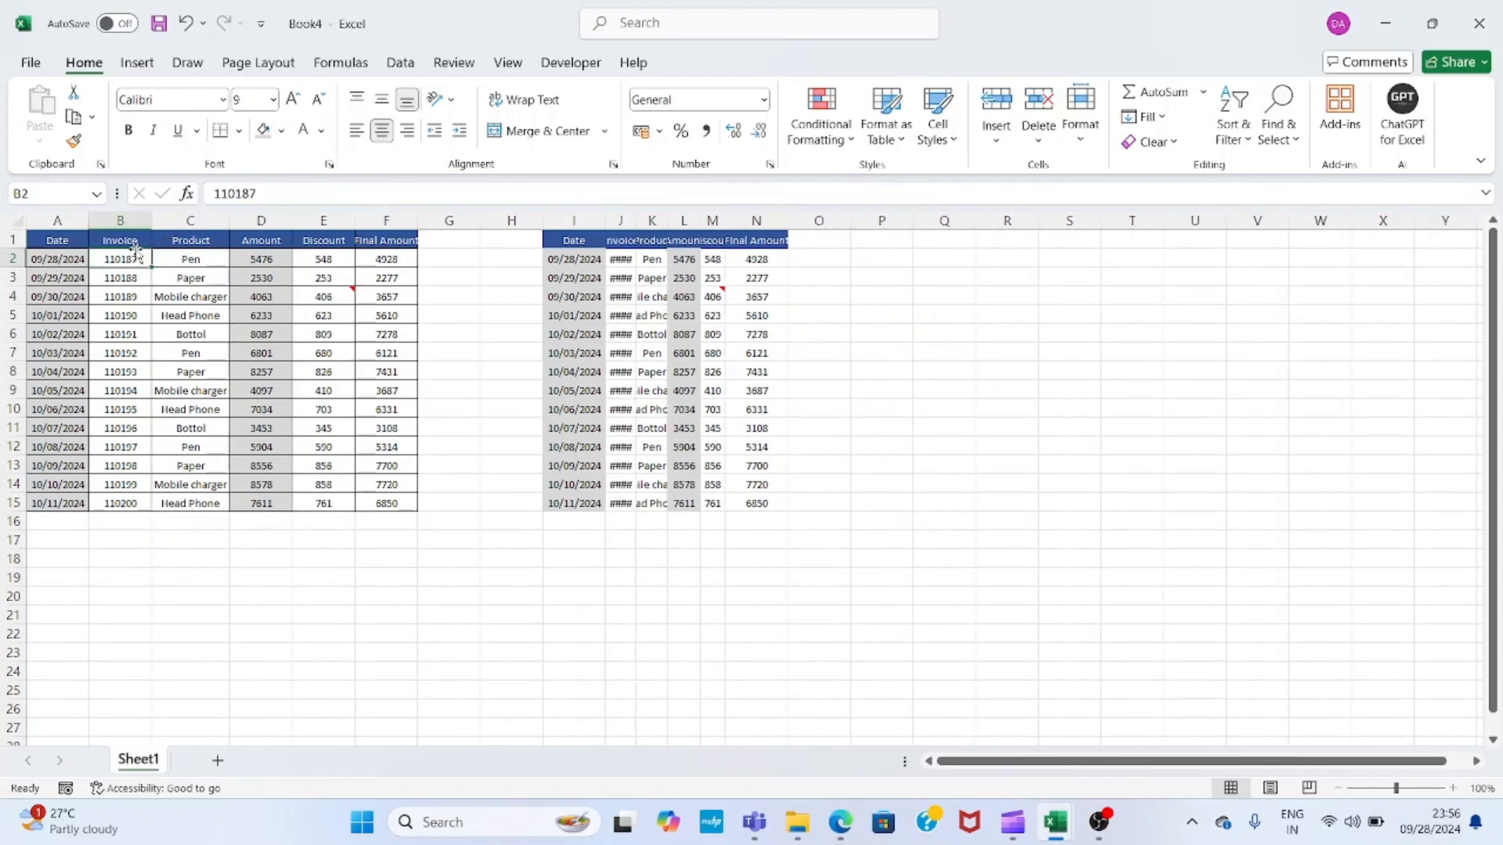
key("Up")
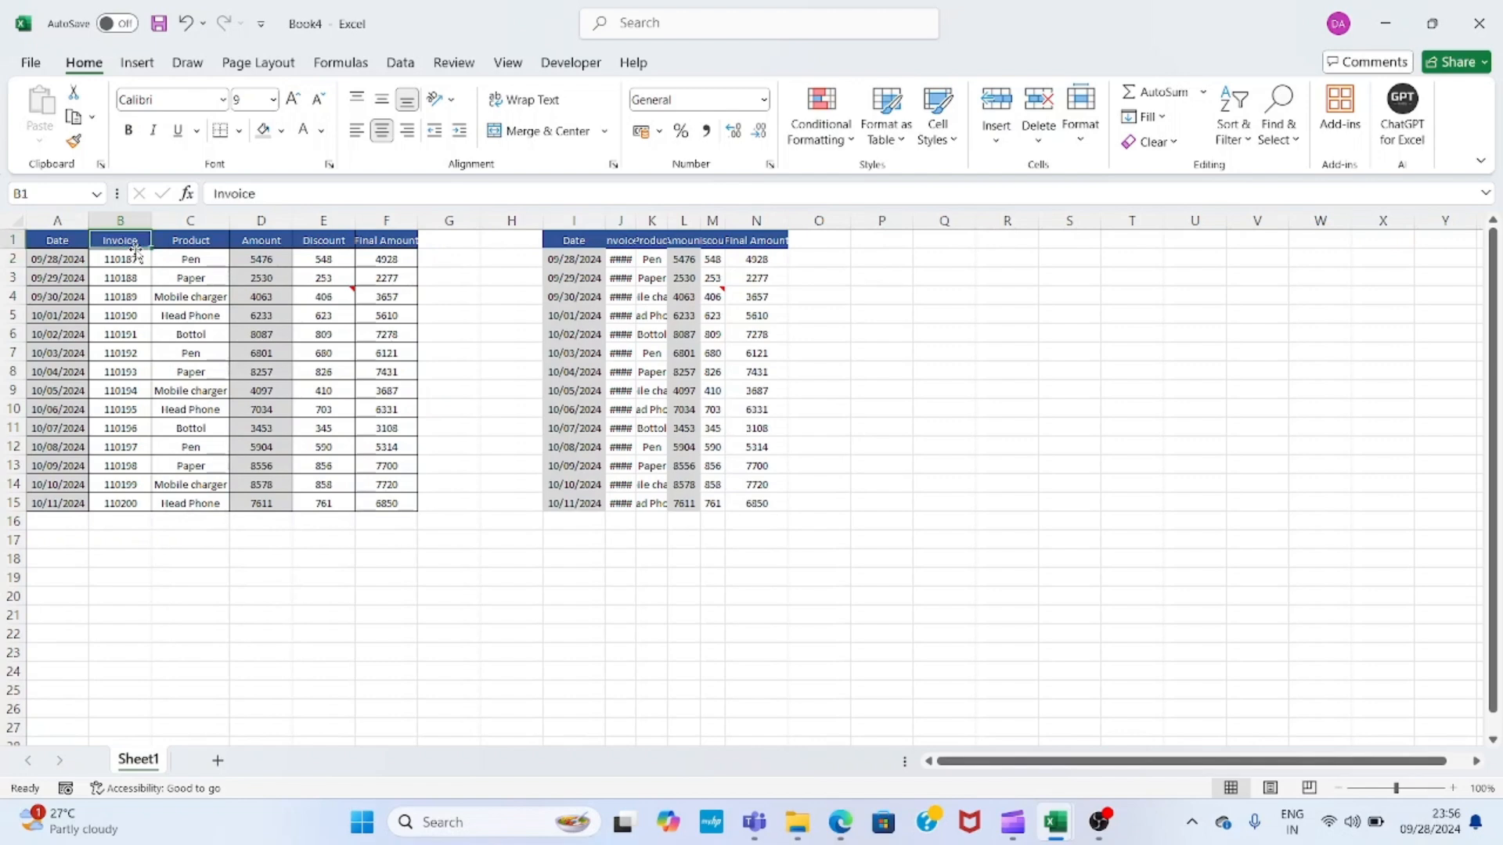
key("Left")
key("ctrl+shift+Right")
key("ctrl+c")
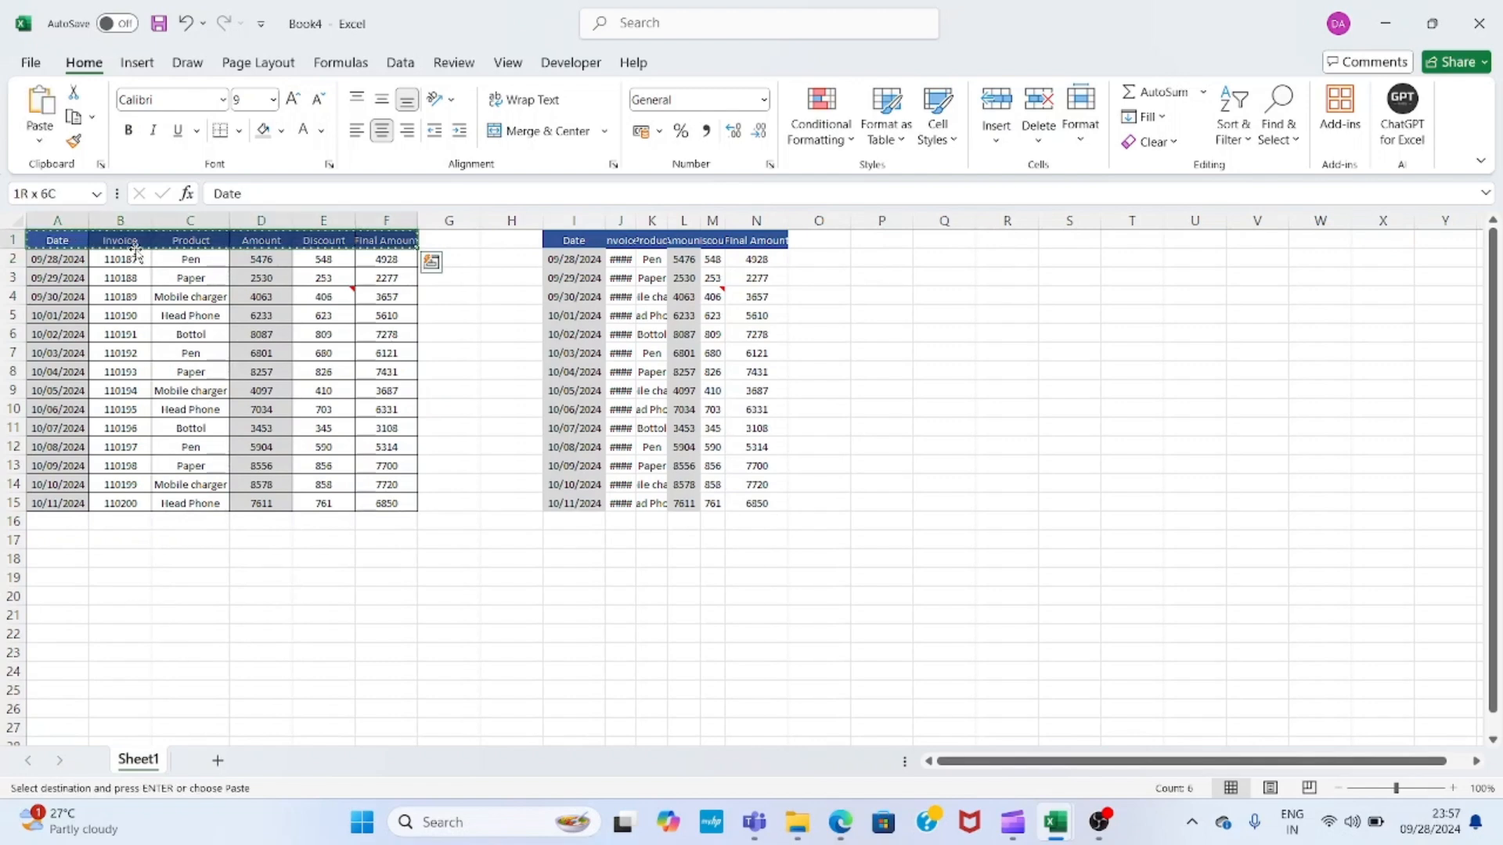
- Apply only the copied column widths to the borderless table starting at I1, using Paste Special with Column widths
key("ctrl+shift+Left")
key("ctrl+v")
key("Right")
key("Right")
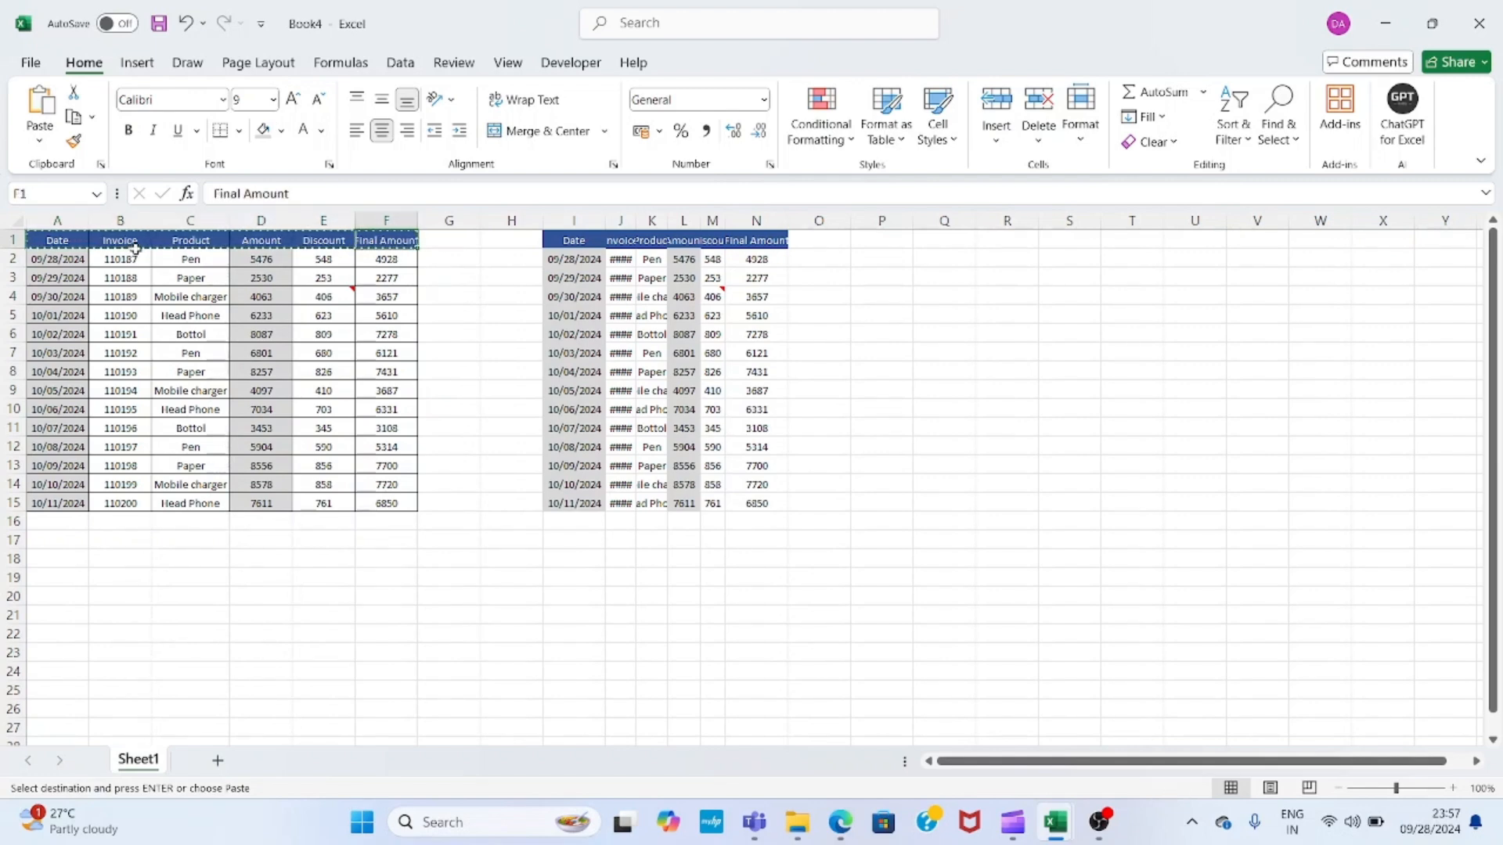
key("Right")
key("Right")
key("Right")
key("alt+e")
key("s")
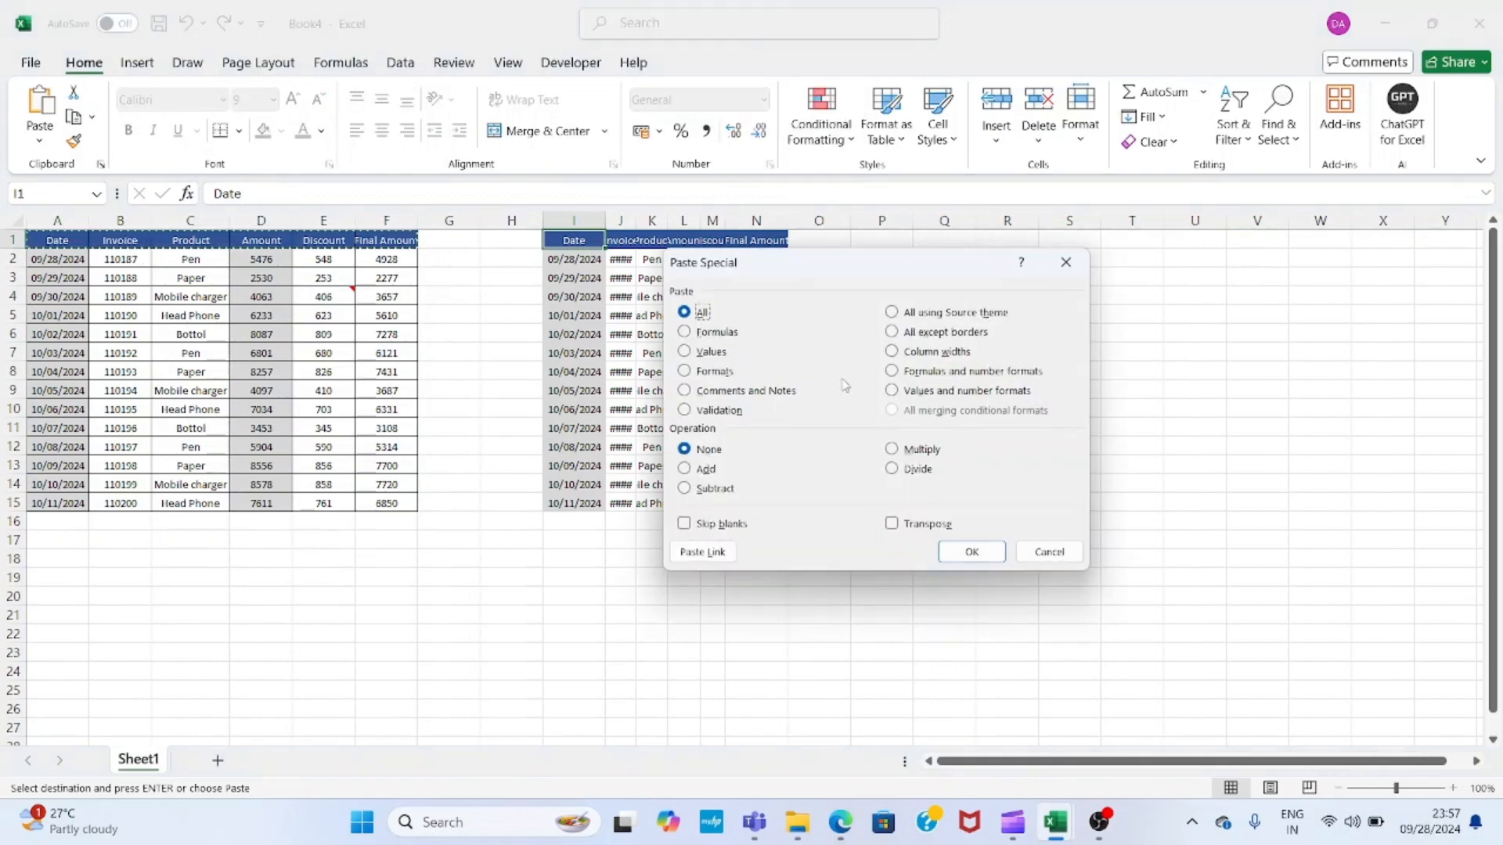
left_click(896, 351)
left_click(978, 551)
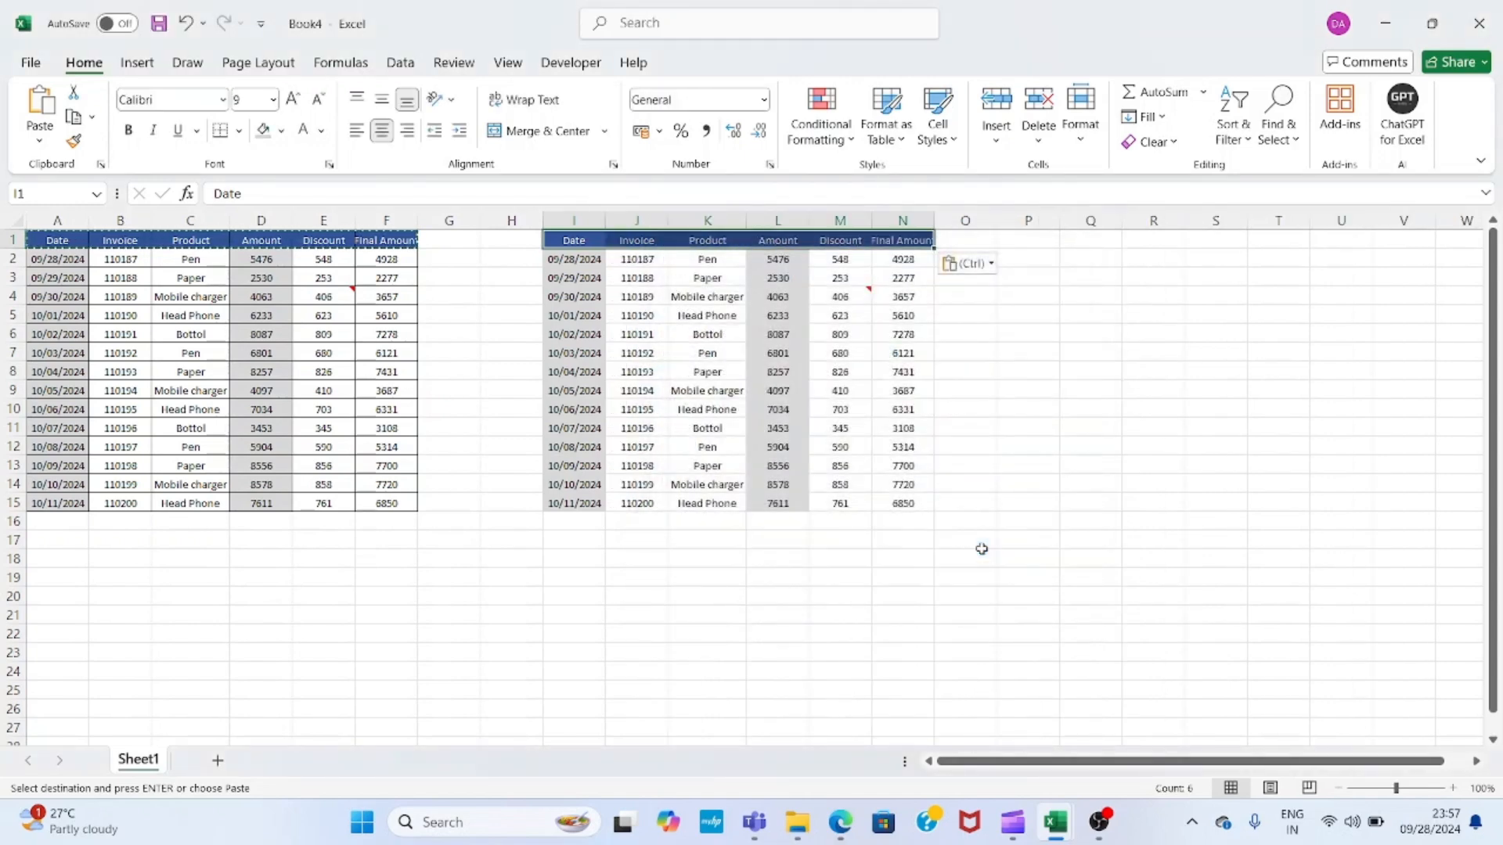
- Compare the Product columns of both tables and examine the remaining number format options in Paste Special
left_click(190, 242)
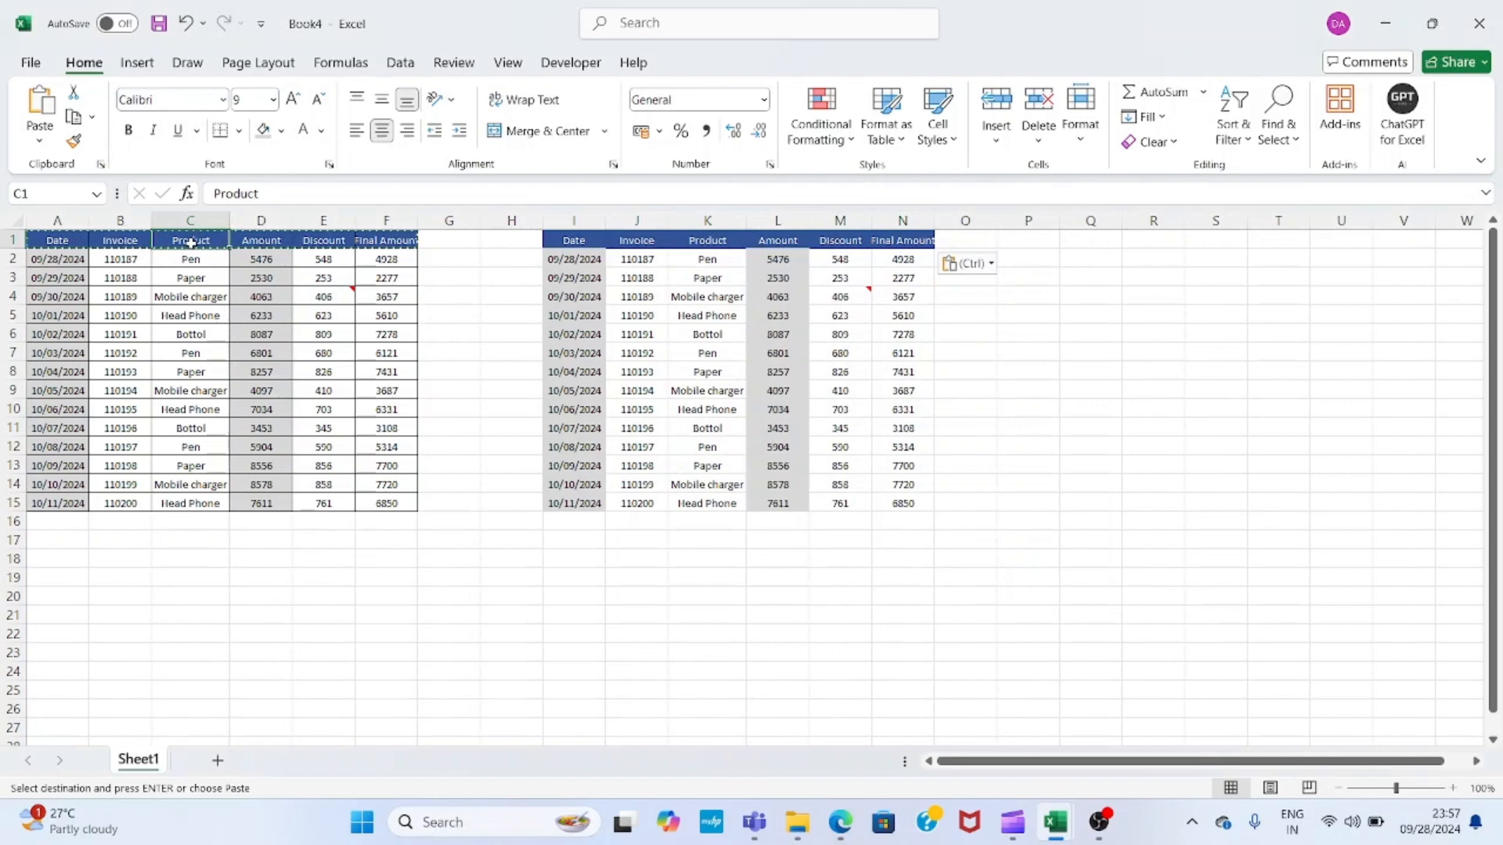
left_click(720, 244)
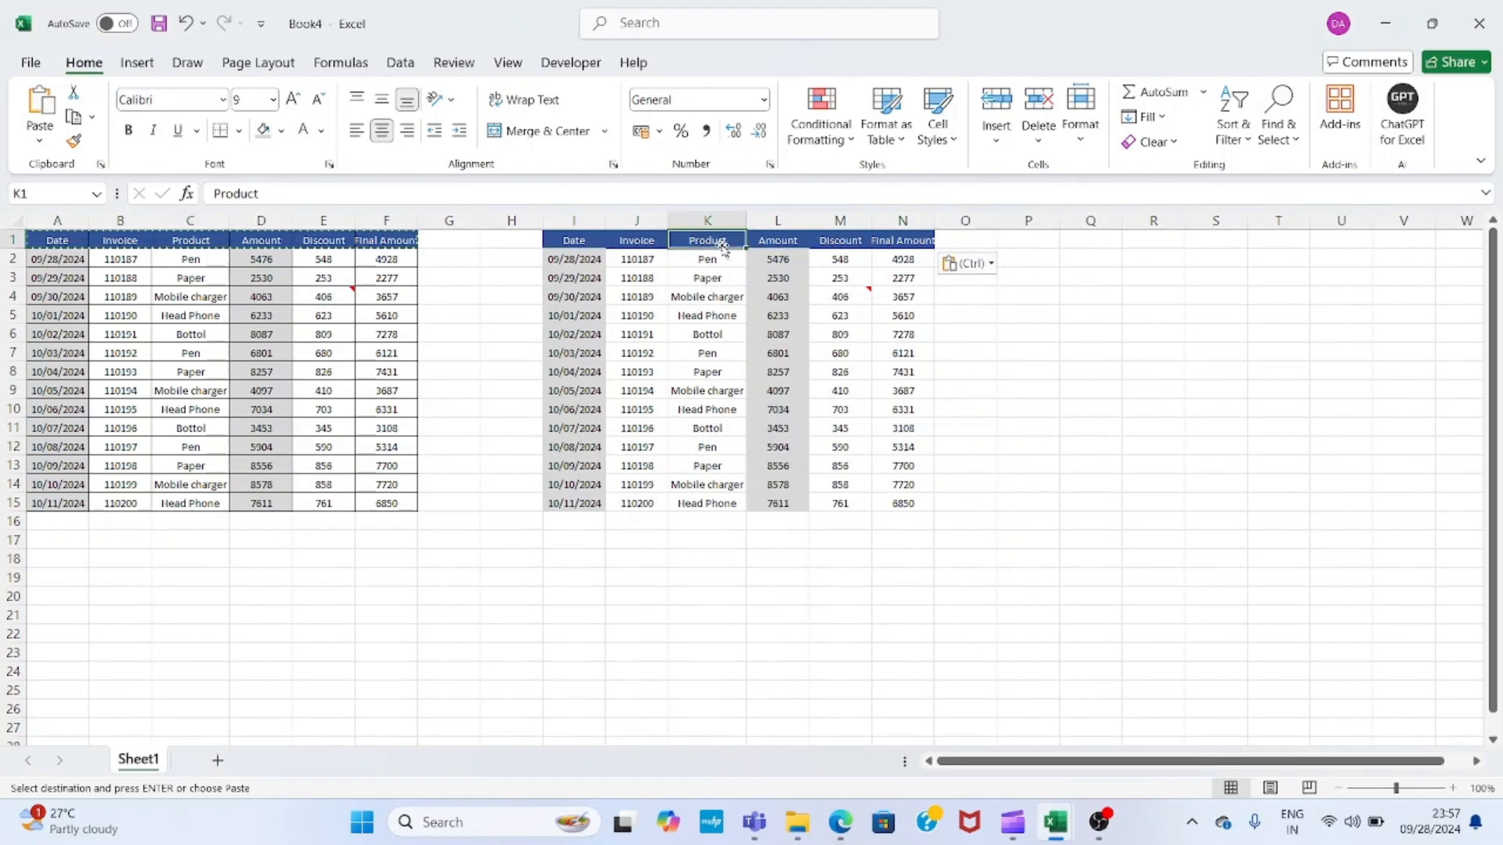
key("ctrl+alt+v")
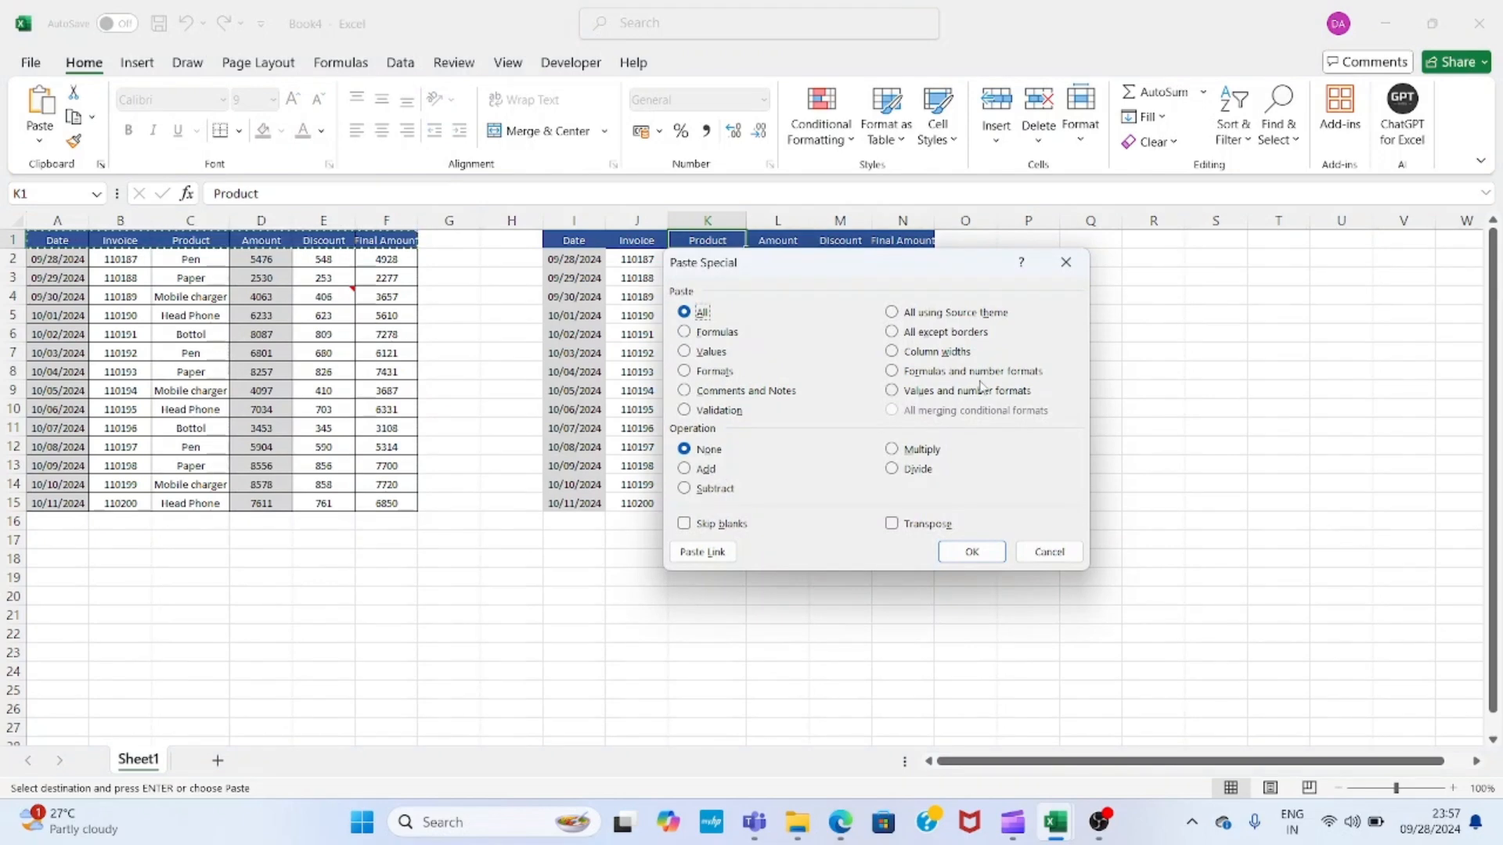
key("Return")
left_click(609, 450)
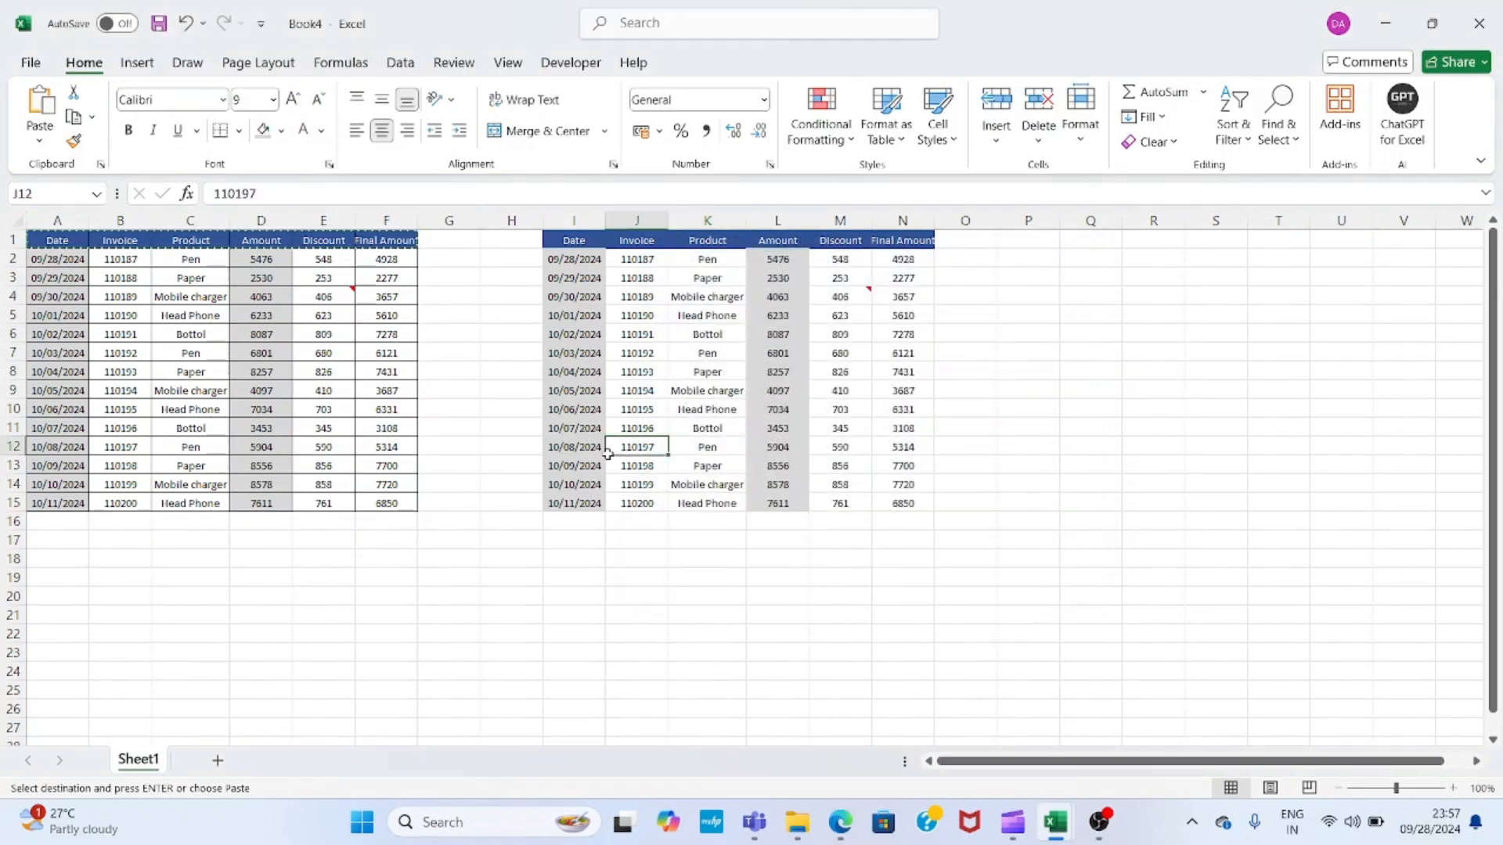
- Format the source table's Final Amount values F2:F15 as Currency
left_click(358, 335)
left_click(385, 259)
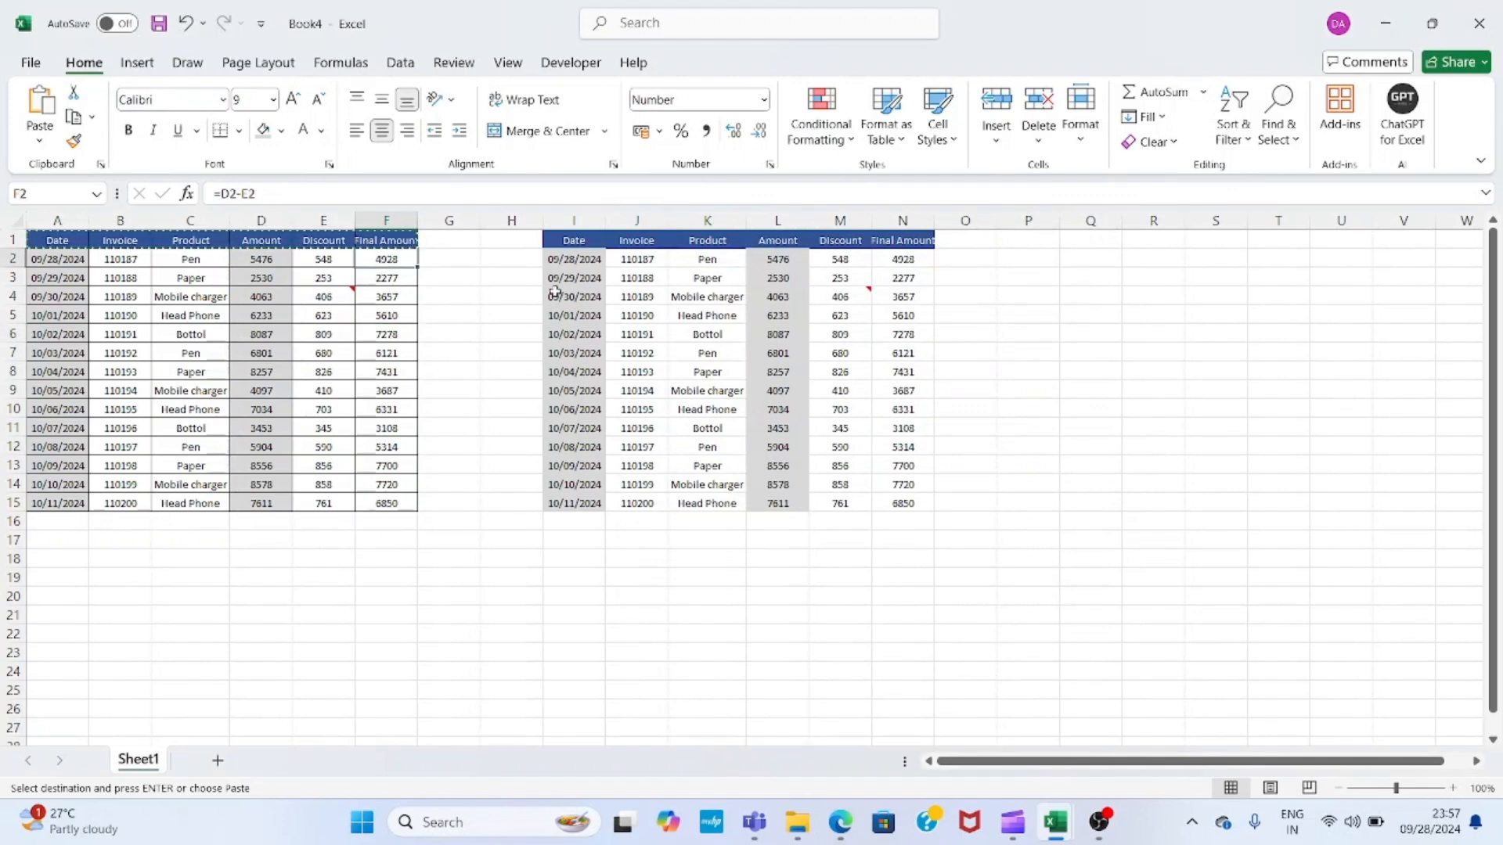
key("ctrl+shift+Down")
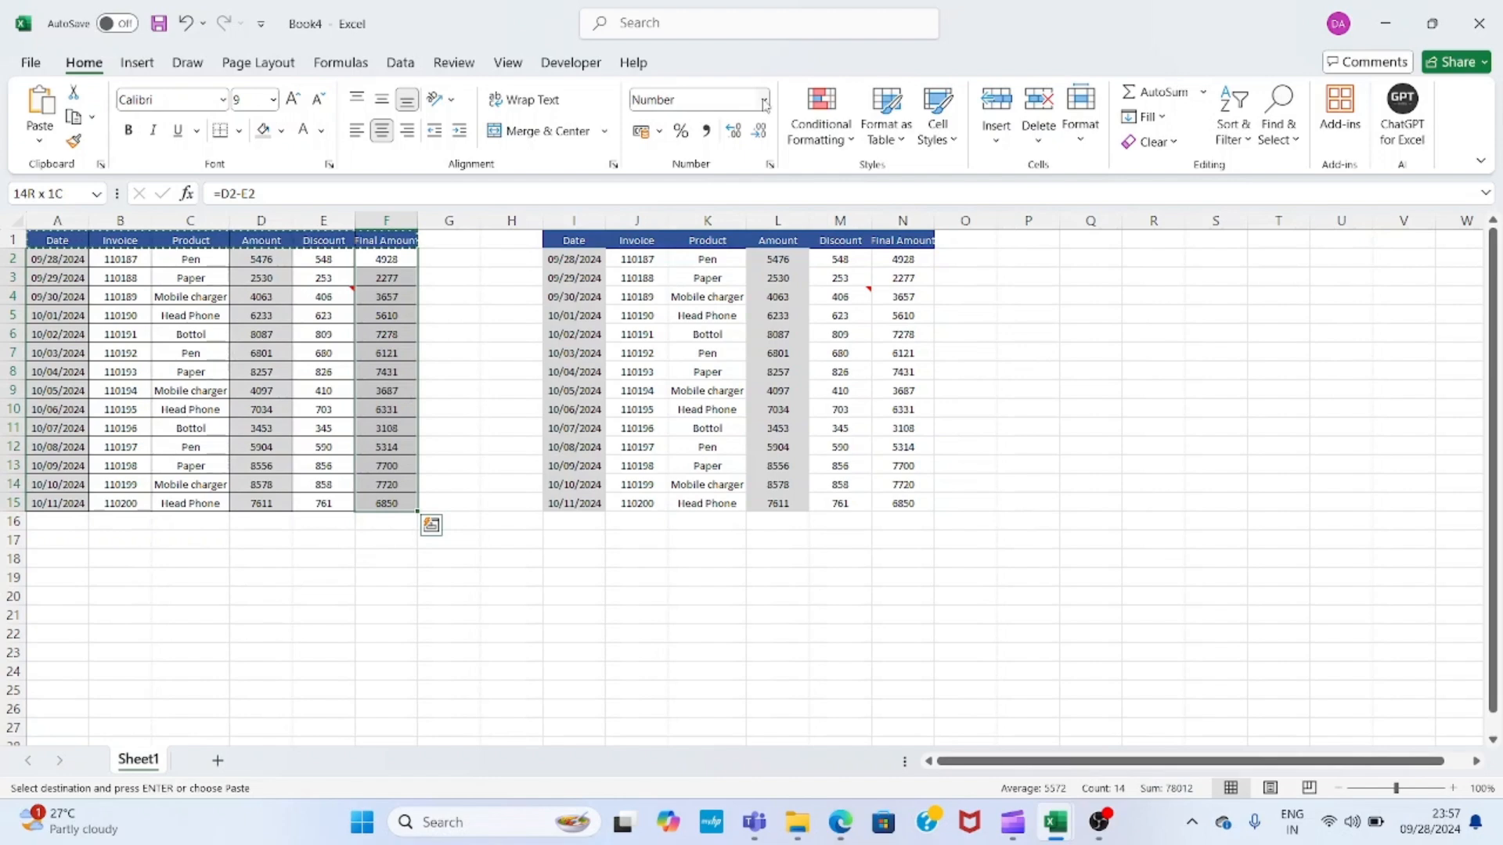
left_click(764, 101)
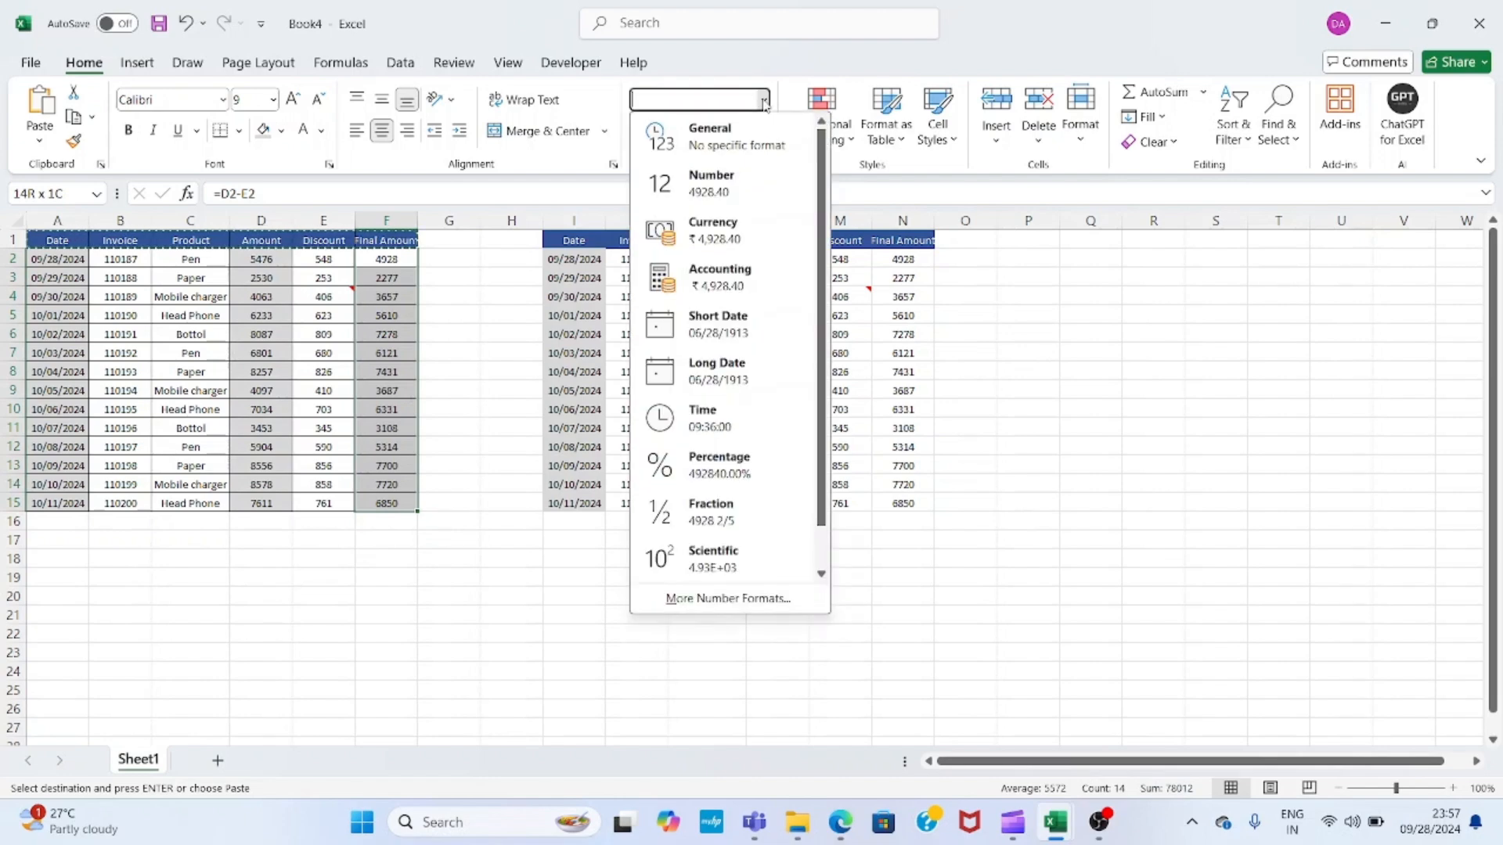
left_click(704, 240)
left_click(423, 376)
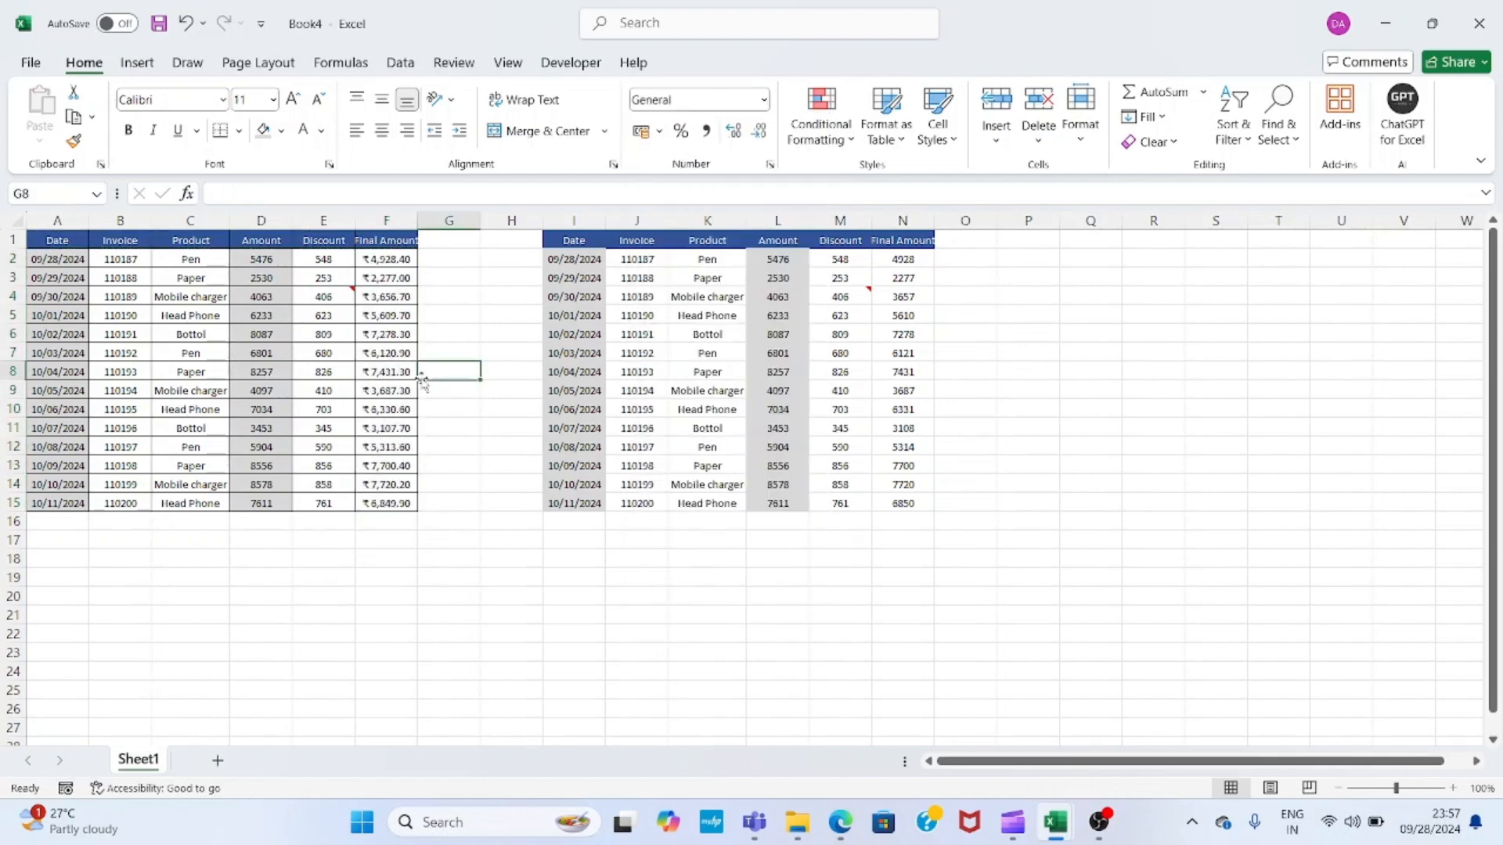
- Copy the whole source table A1:F15 with its currency-formatted Final Amount column
left_click(389, 265)
key("Left")
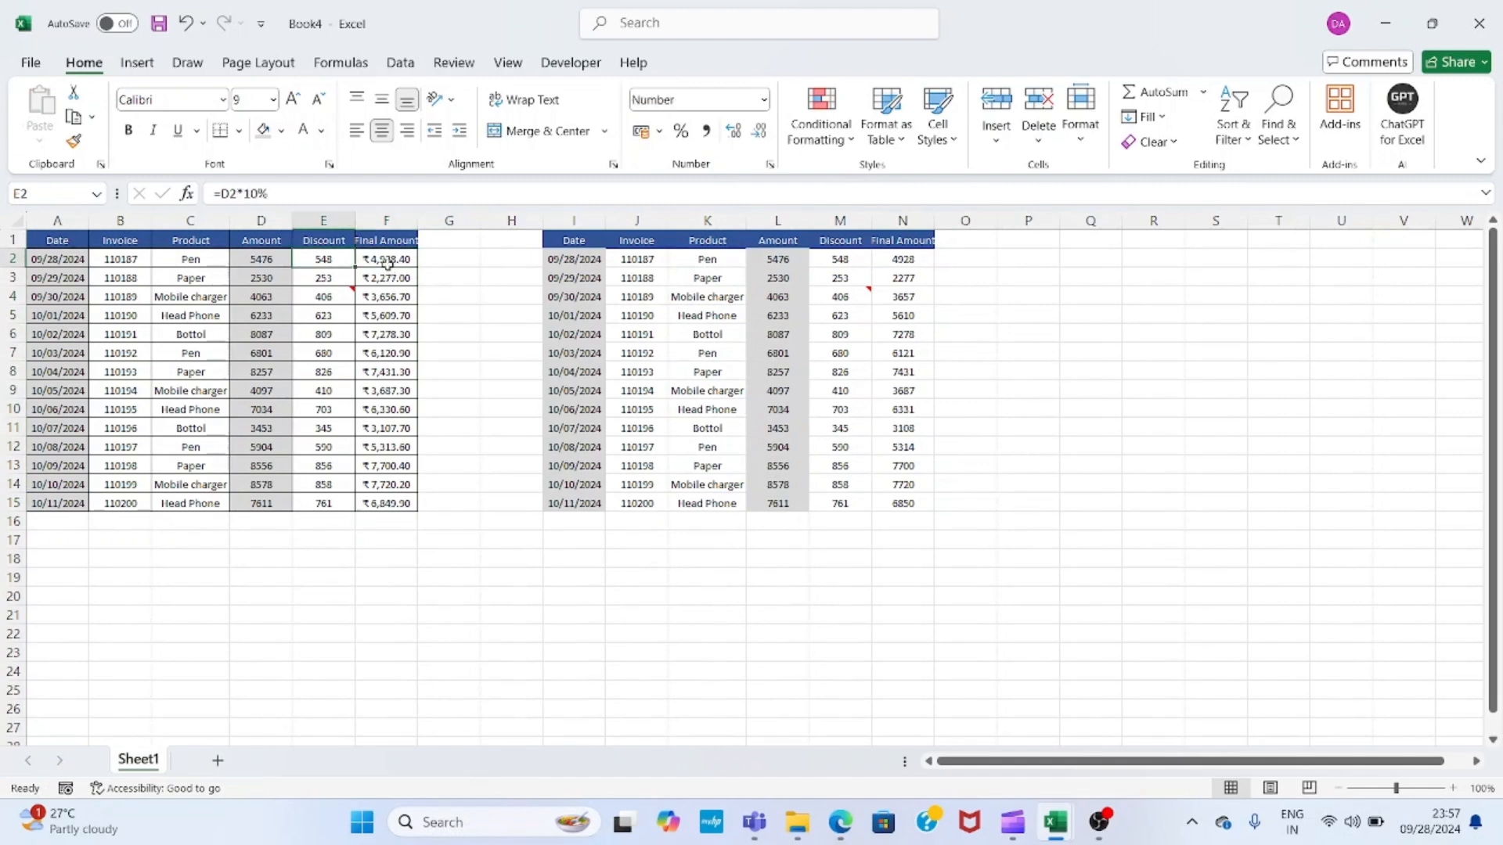
left_click(389, 266)
key("Up")
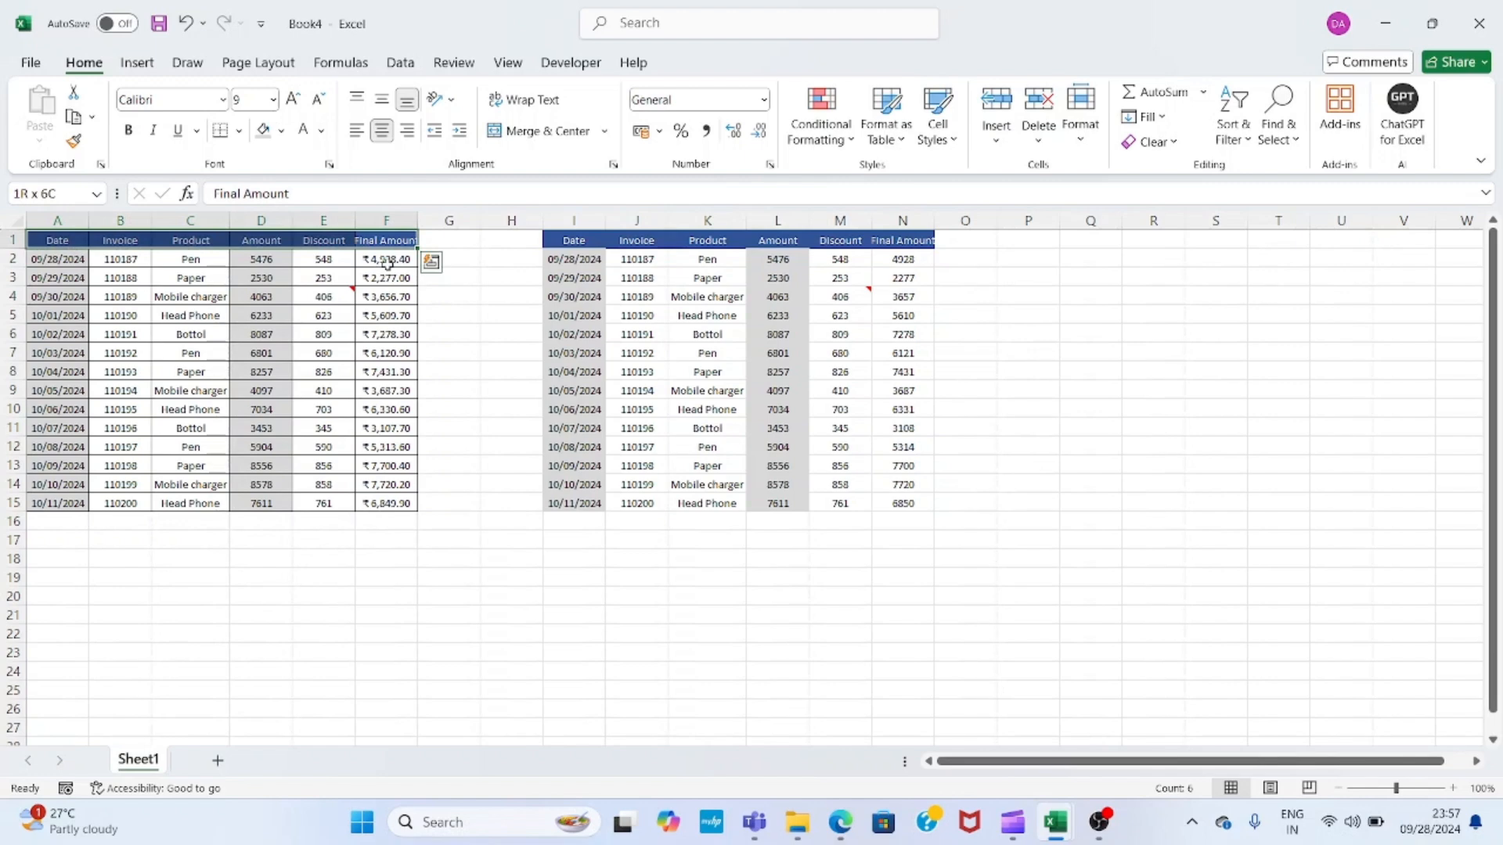
key("ctrl+a")
key("ctrl+c")
- Paste only the values of the copied source table at cell P1 with Paste Special
key("Right")
key("Right")
key("Right")
key("Right")
key("Right")
key("Right")
key("Right")
key("Right")
key("Right")
key("Right")
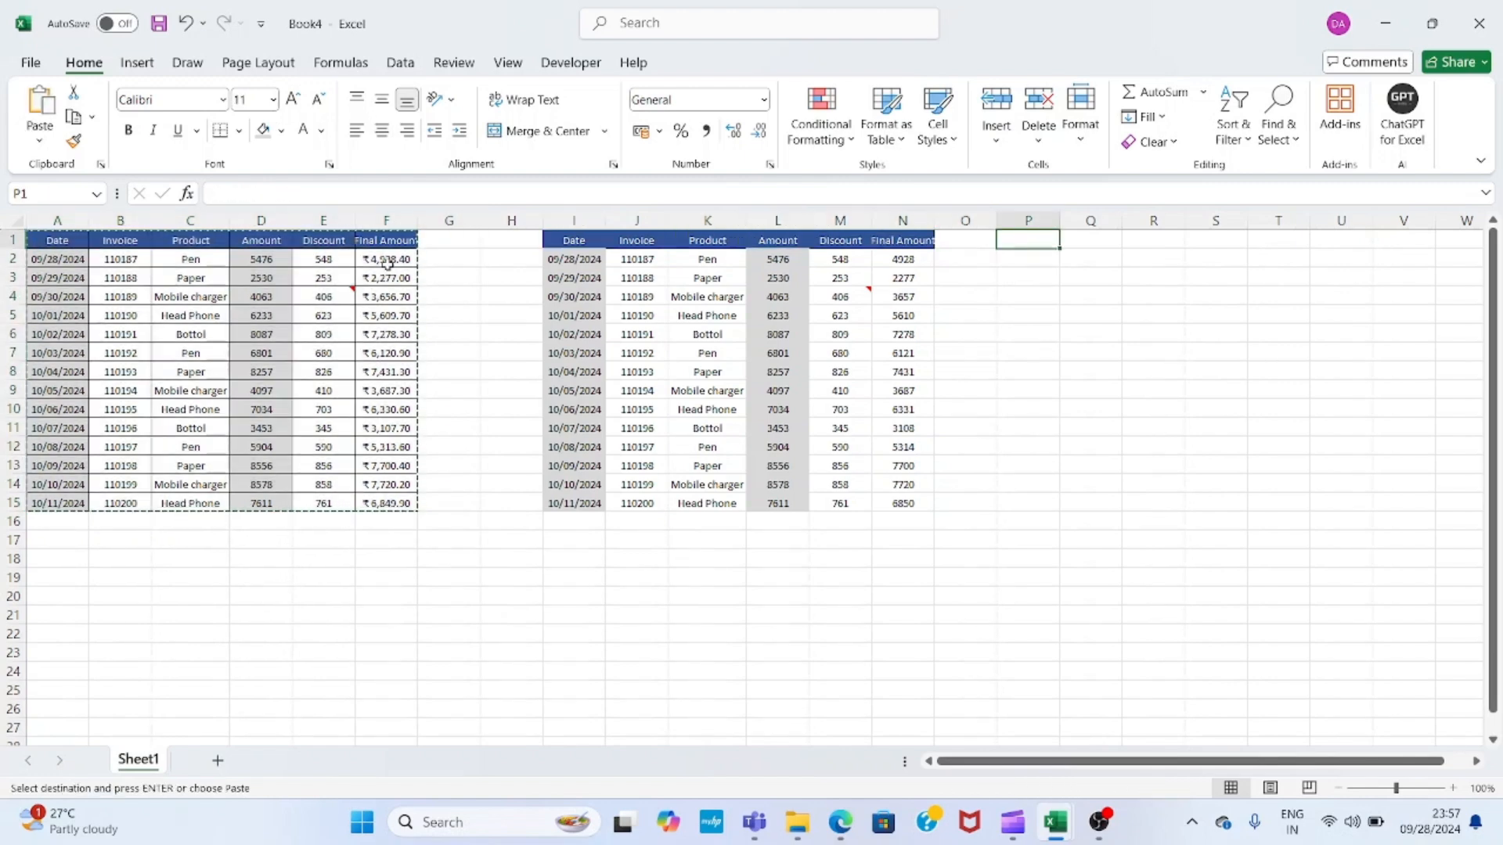
key("alt+h")
key("v")
key("s")
key("v")
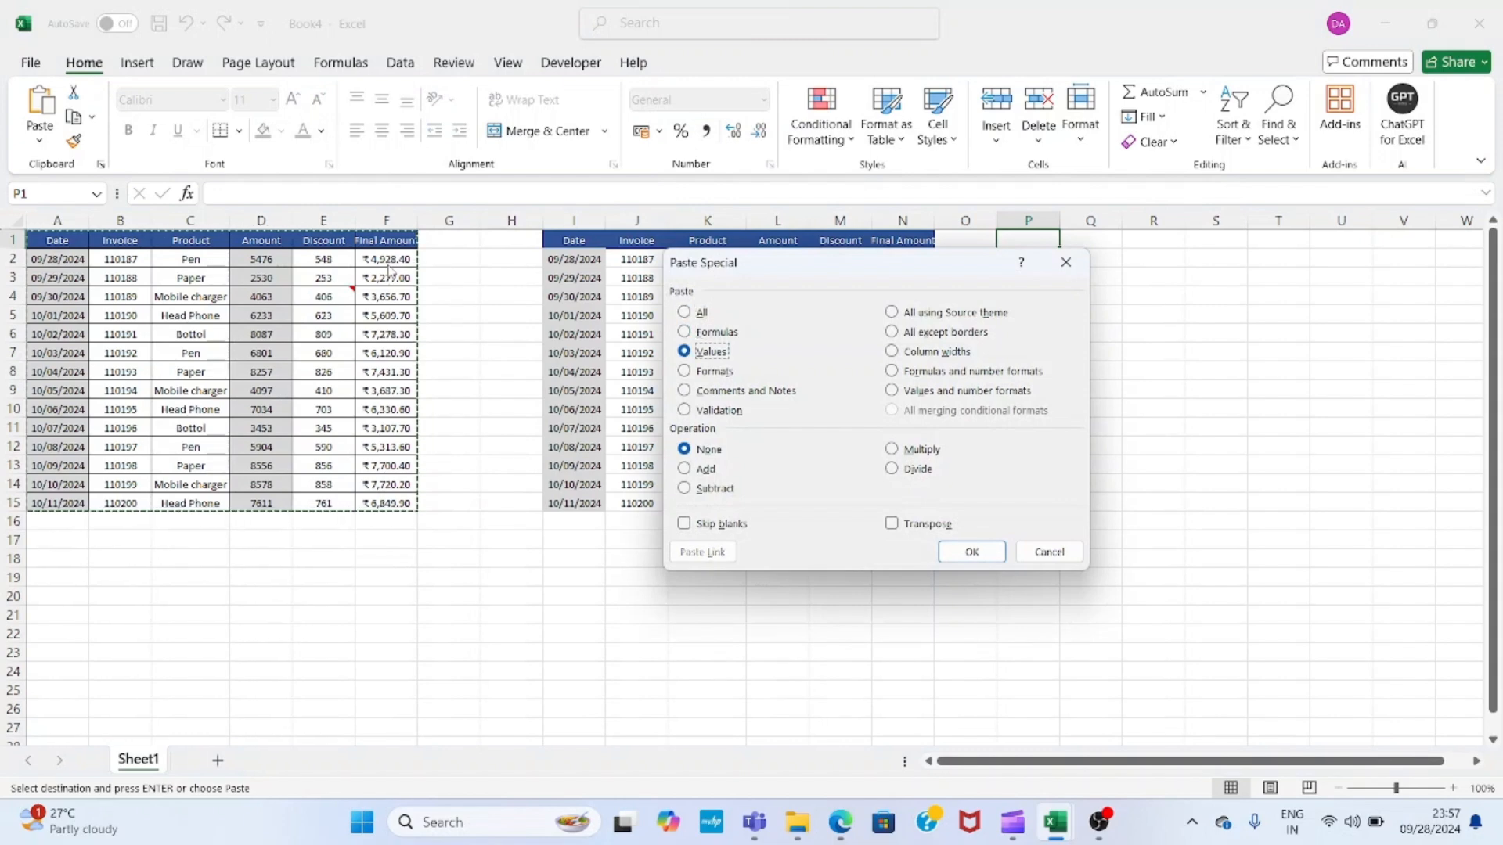
key("Return")
- Examine the values-only copy's header row and first data row up to its Final Amount column
key("Right")
key("Right")
key("Right")
key("Right")
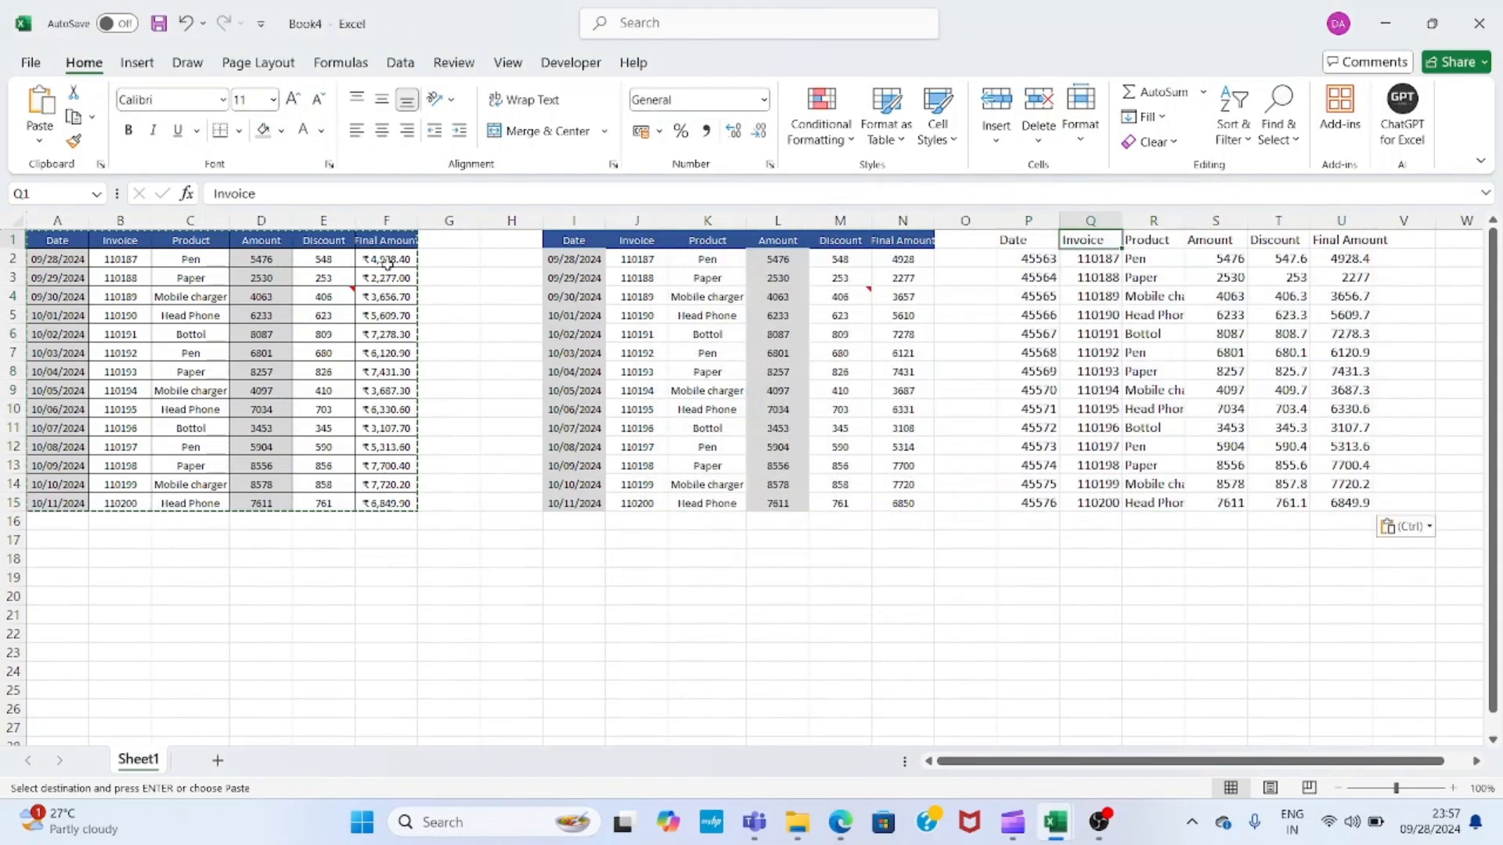
key("Down")
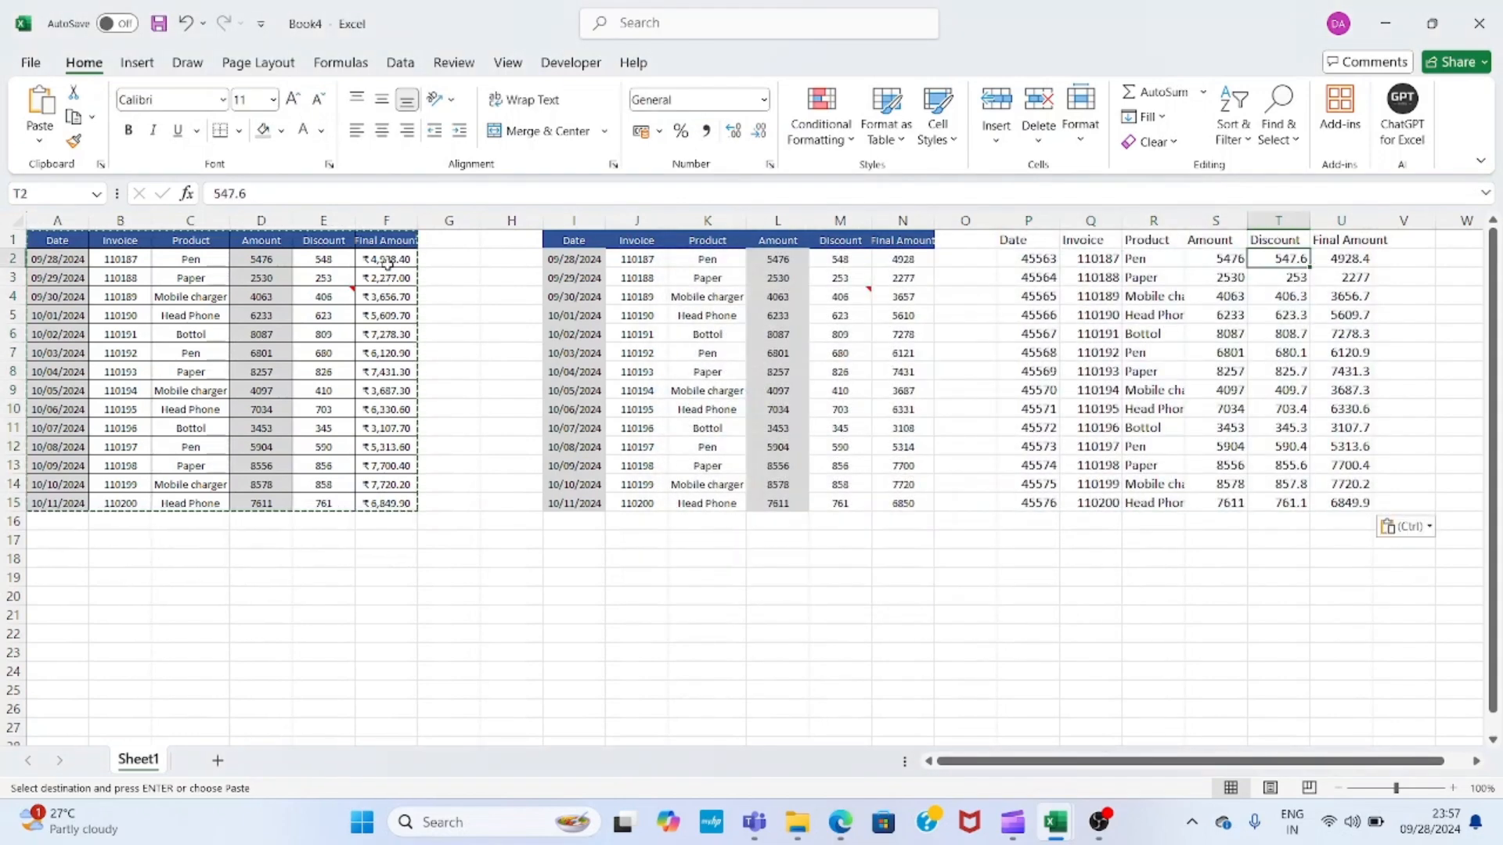
key("Right")
key("Up")
key("Down")
key("Up")
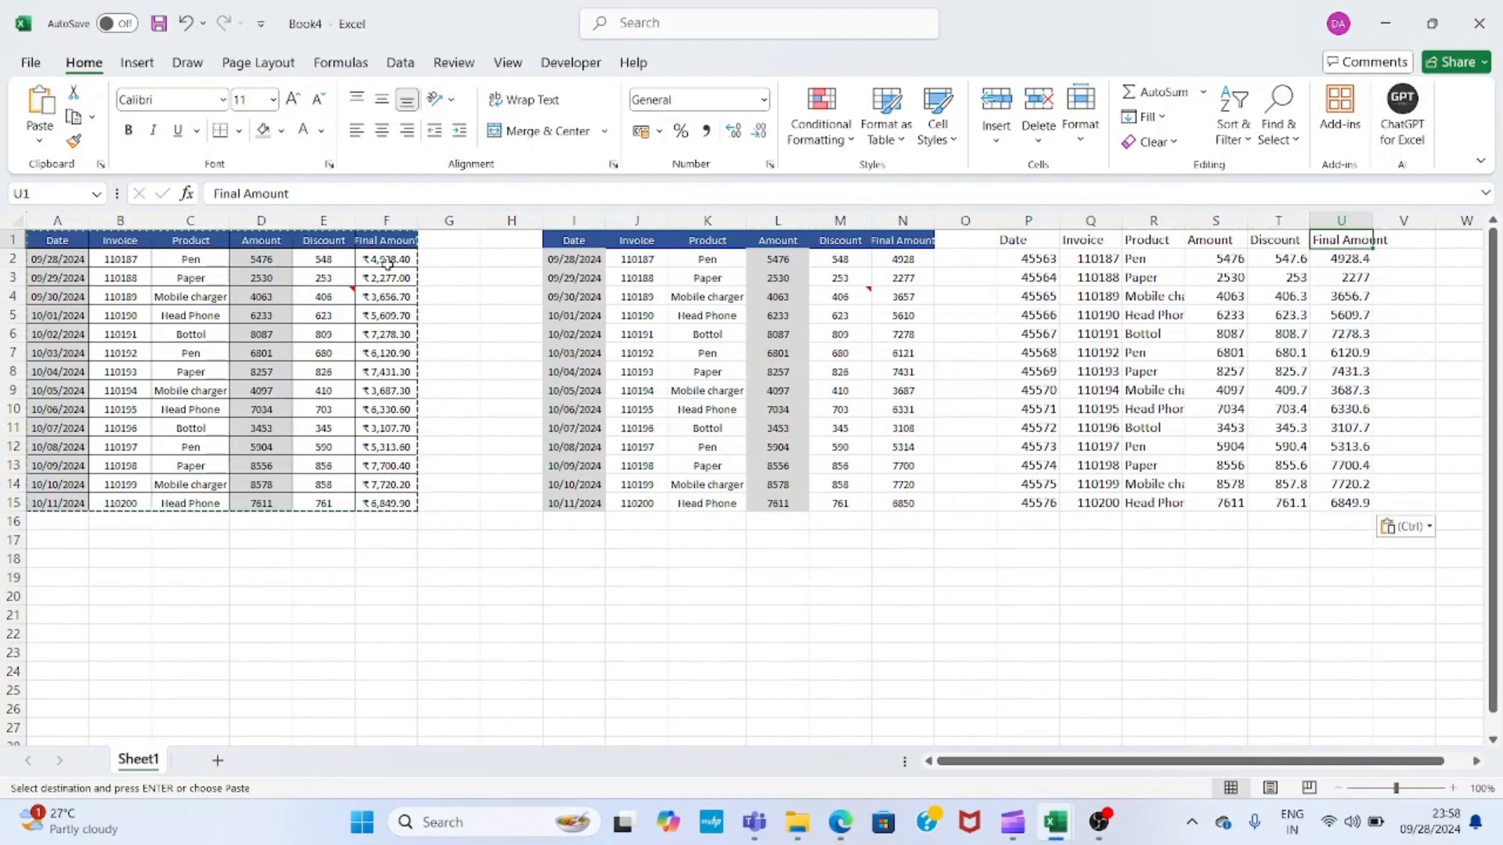
- AutoFit the Final Amount column U and the Discount column T of the values-only copy
key("ctrl+space")
key("alt+o")
key("c")
key("a")
key("Left")
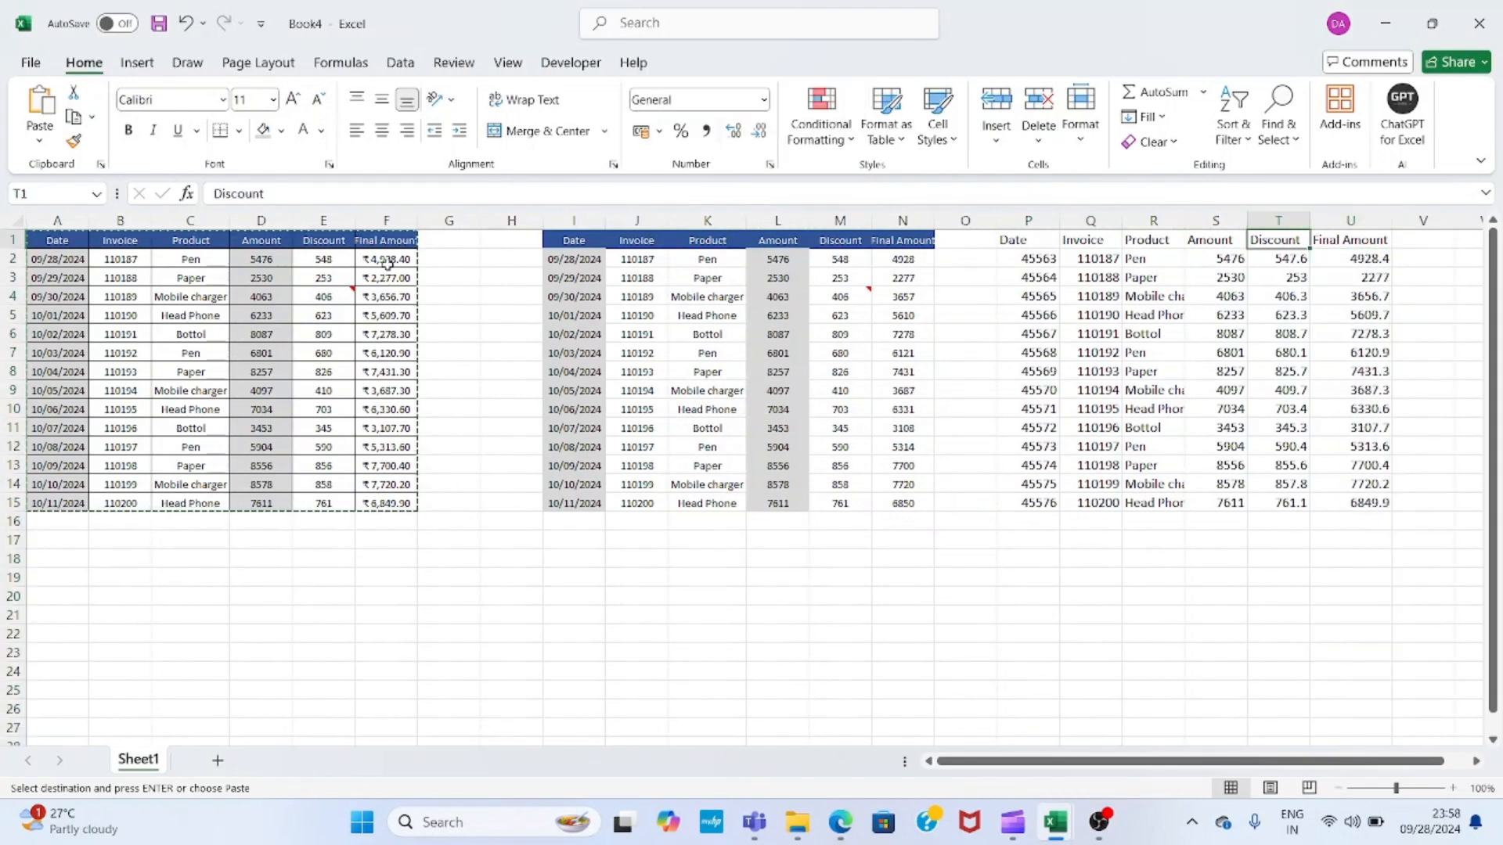
key("ctrl+space")
key("alt+o")
key("c")
key("a")
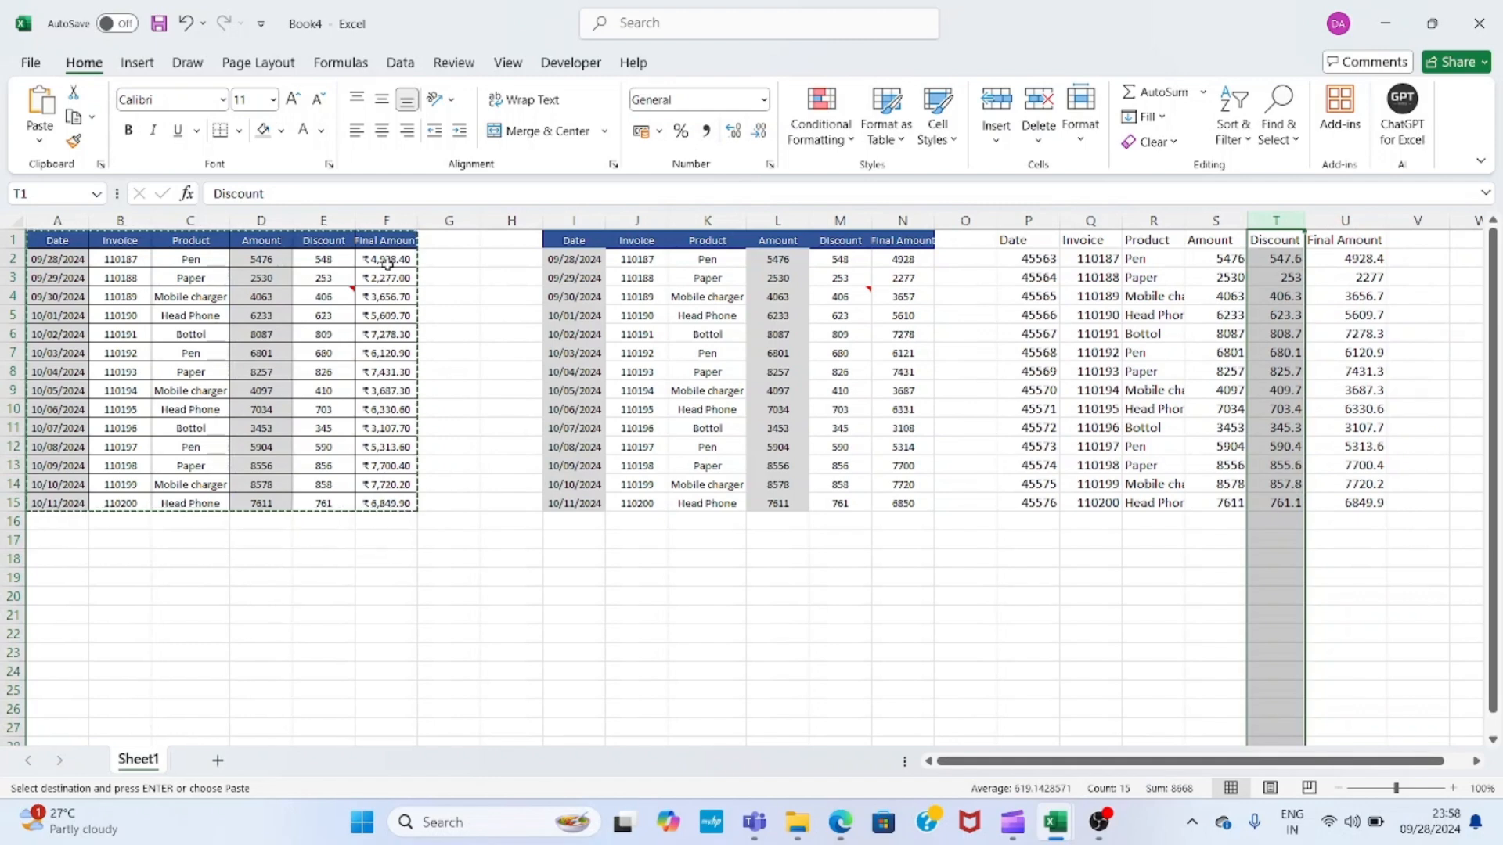
- Undo the column width changes and the values-only paste in P1:U15
key("Left")
key("Left")
key("Left")
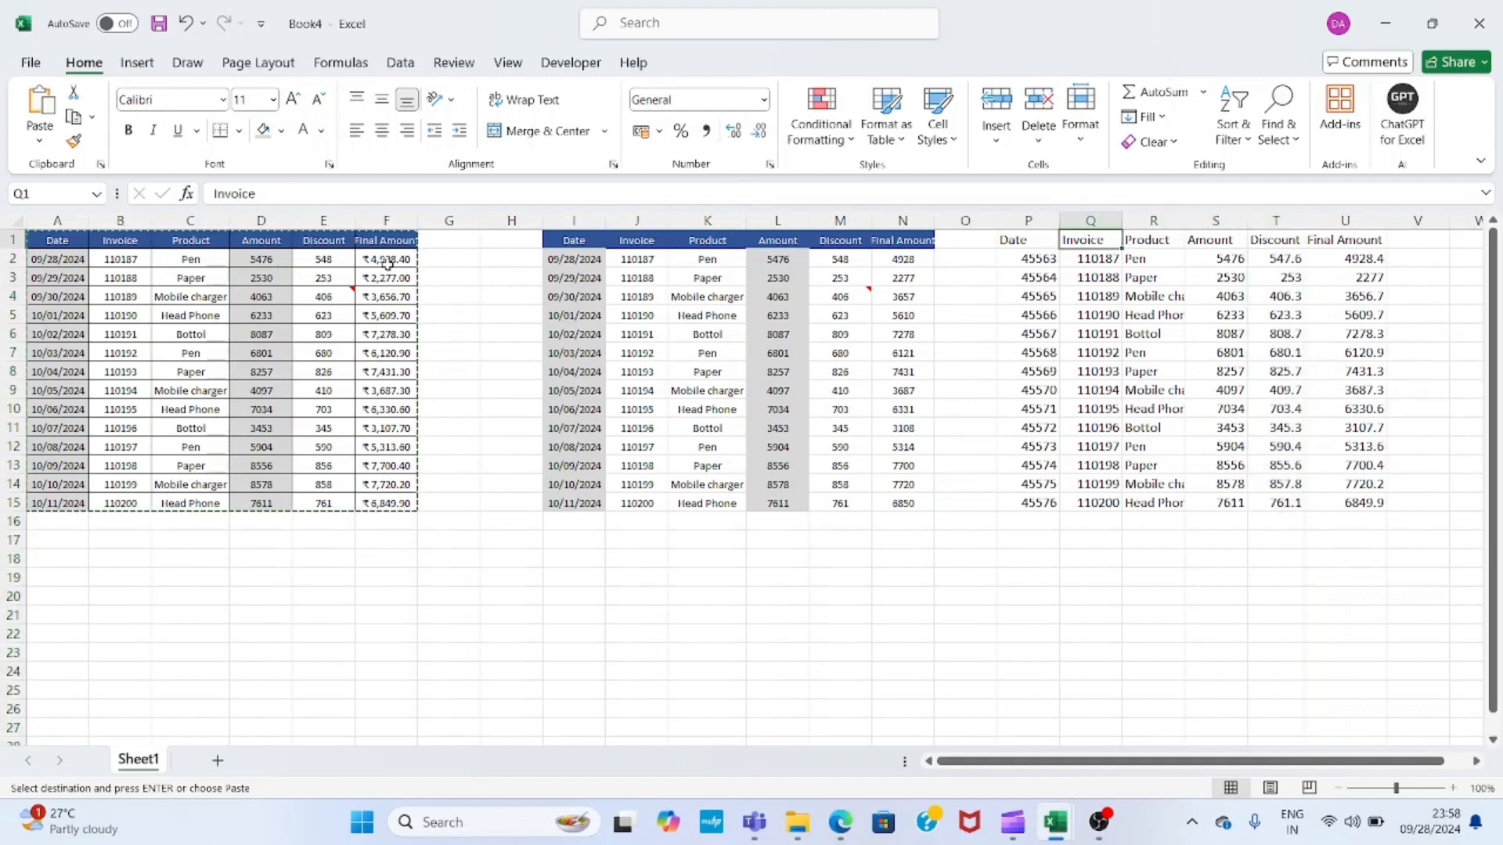
key("Right")
key("Right")
key("Right")
key("ctrl+space")
key("Right")
key("ctrl+space")
key("alt+o")
key("c")
key("a")
key("ctrl+Left")
key("ctrl+shift+Right")
key("ctrl+shift+Down")
key("Delete")
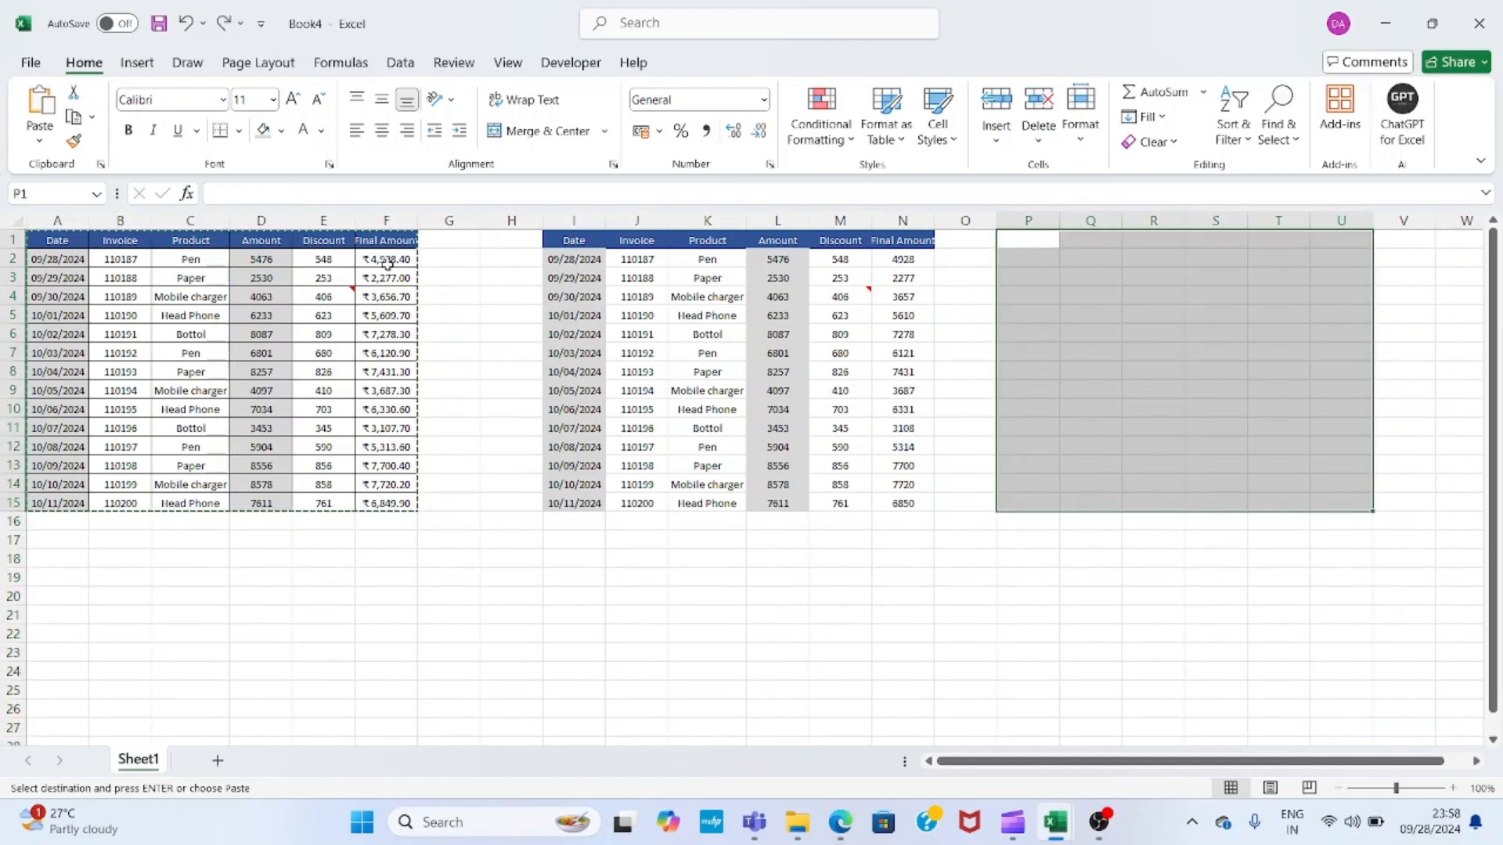
- Paste the copied source table at cell P1 with the Paste Special option Values and number formats
key("Left")
key("Left")
key("ctrl+Left")
key("Left")
key("Left")
key("Left")
key("Down")
key("Up")
key("ctrl+shift+Left")
key("ctrl+shift+Down")
key("Right")
key("Right")
key("Right")
key("Right")
key("Right")
key("Right")
key("Right")
key("Right")
key("Right")
key("Right")
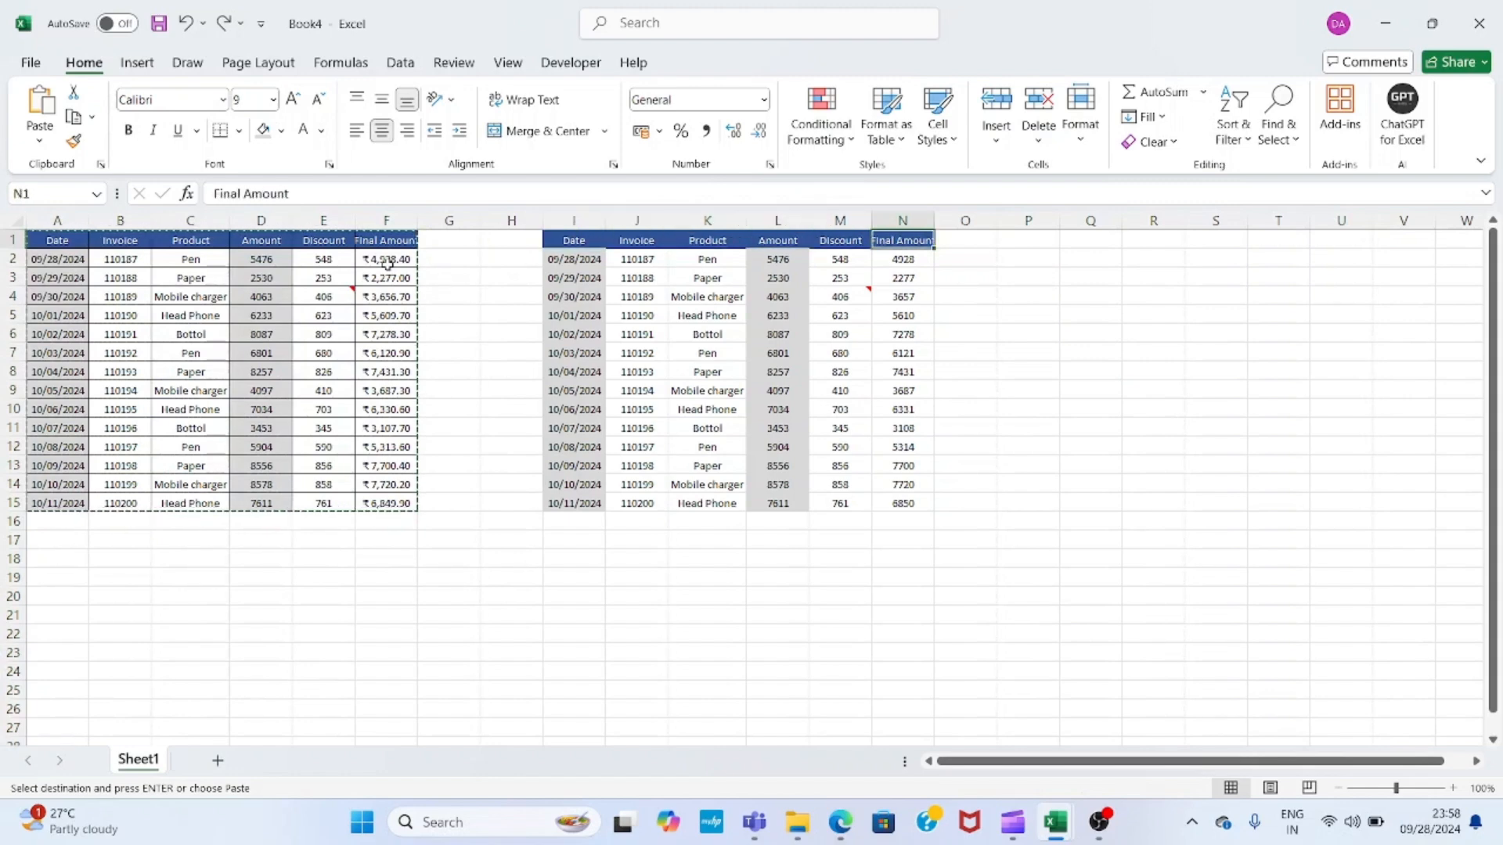
key("alt+e")
key("s")
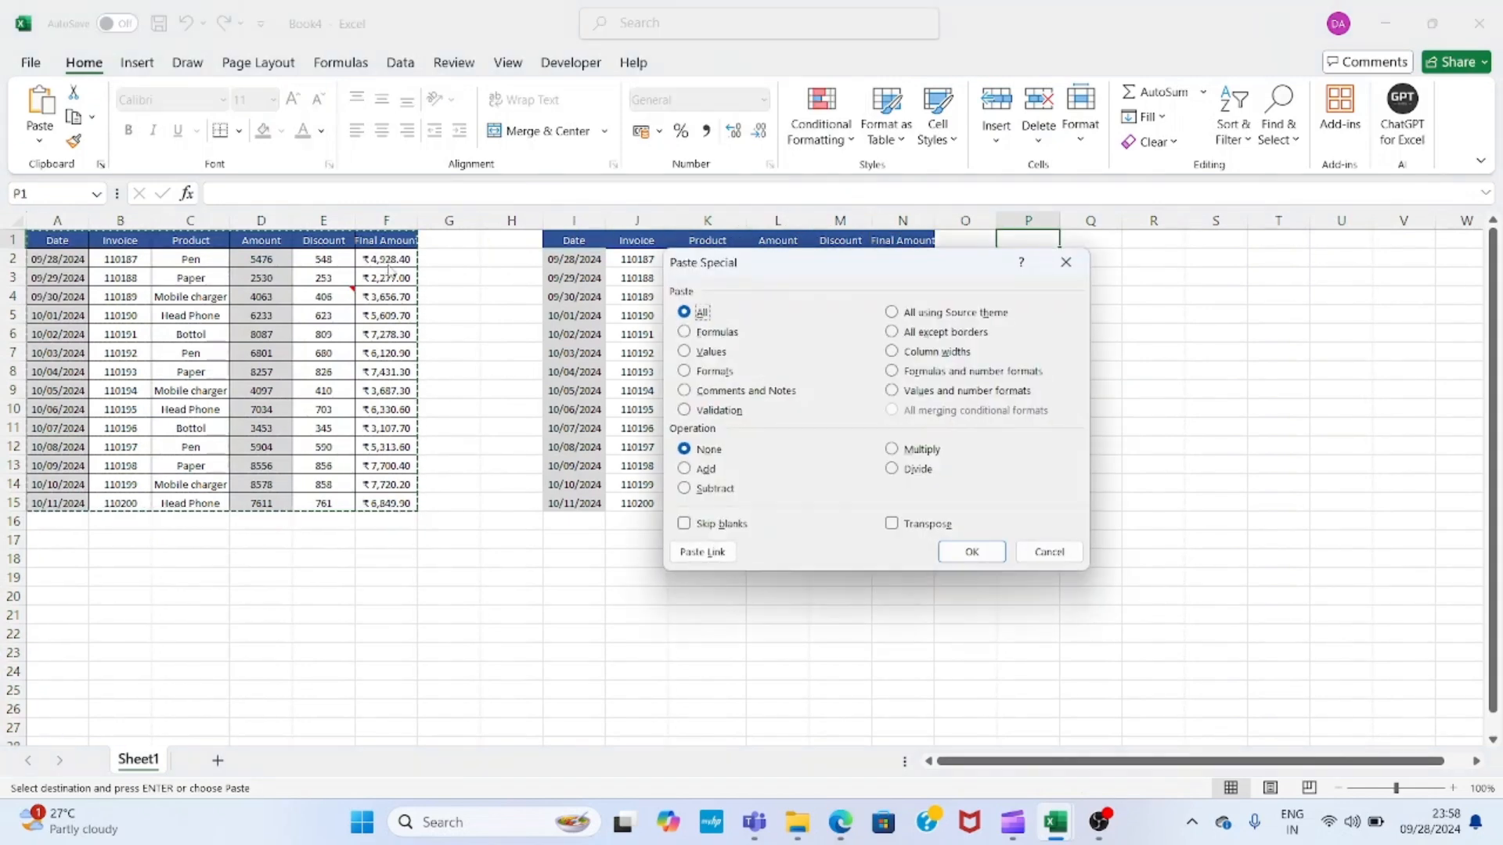
left_click(926, 394)
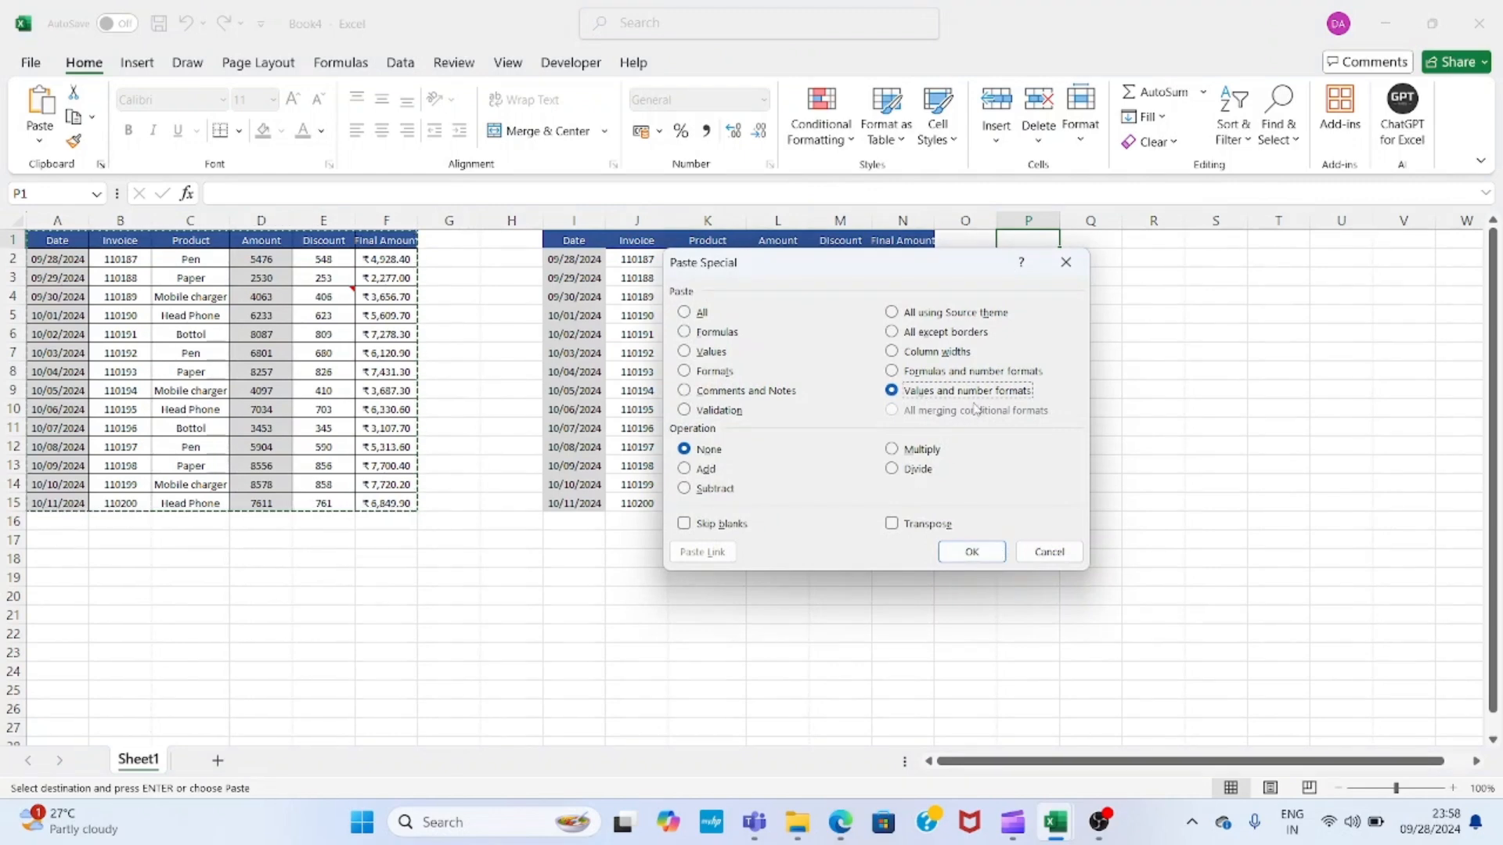
left_click(971, 552)
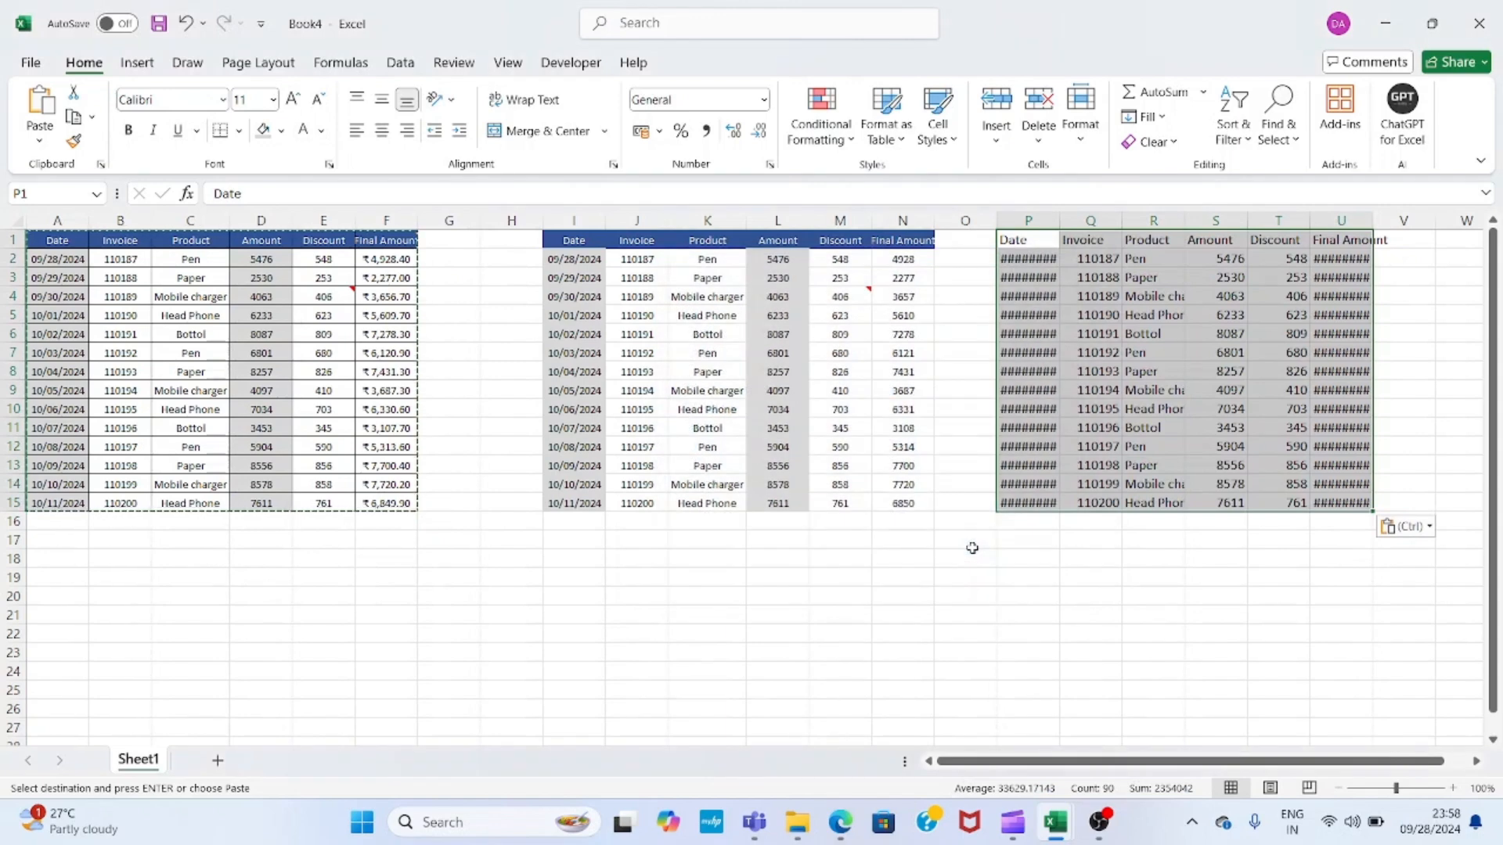
- AutoFit the Final Amount column U of the newly pasted table to show its currency values
key("Right")
key("Right")
key("Right")
key("Right")
key("Right")
key("Right")
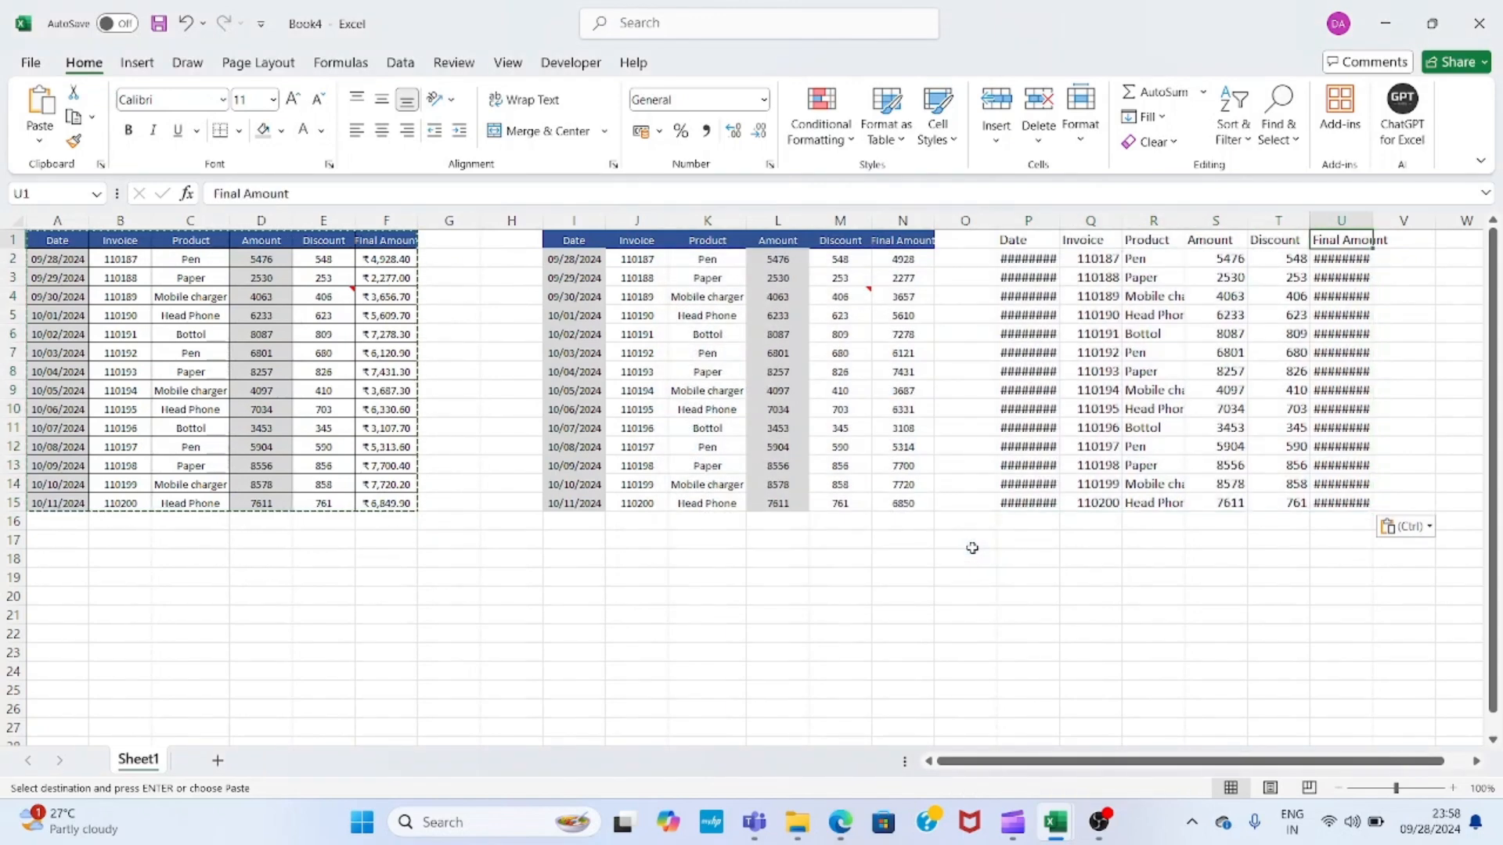
key("ctrl")
key("Escape")
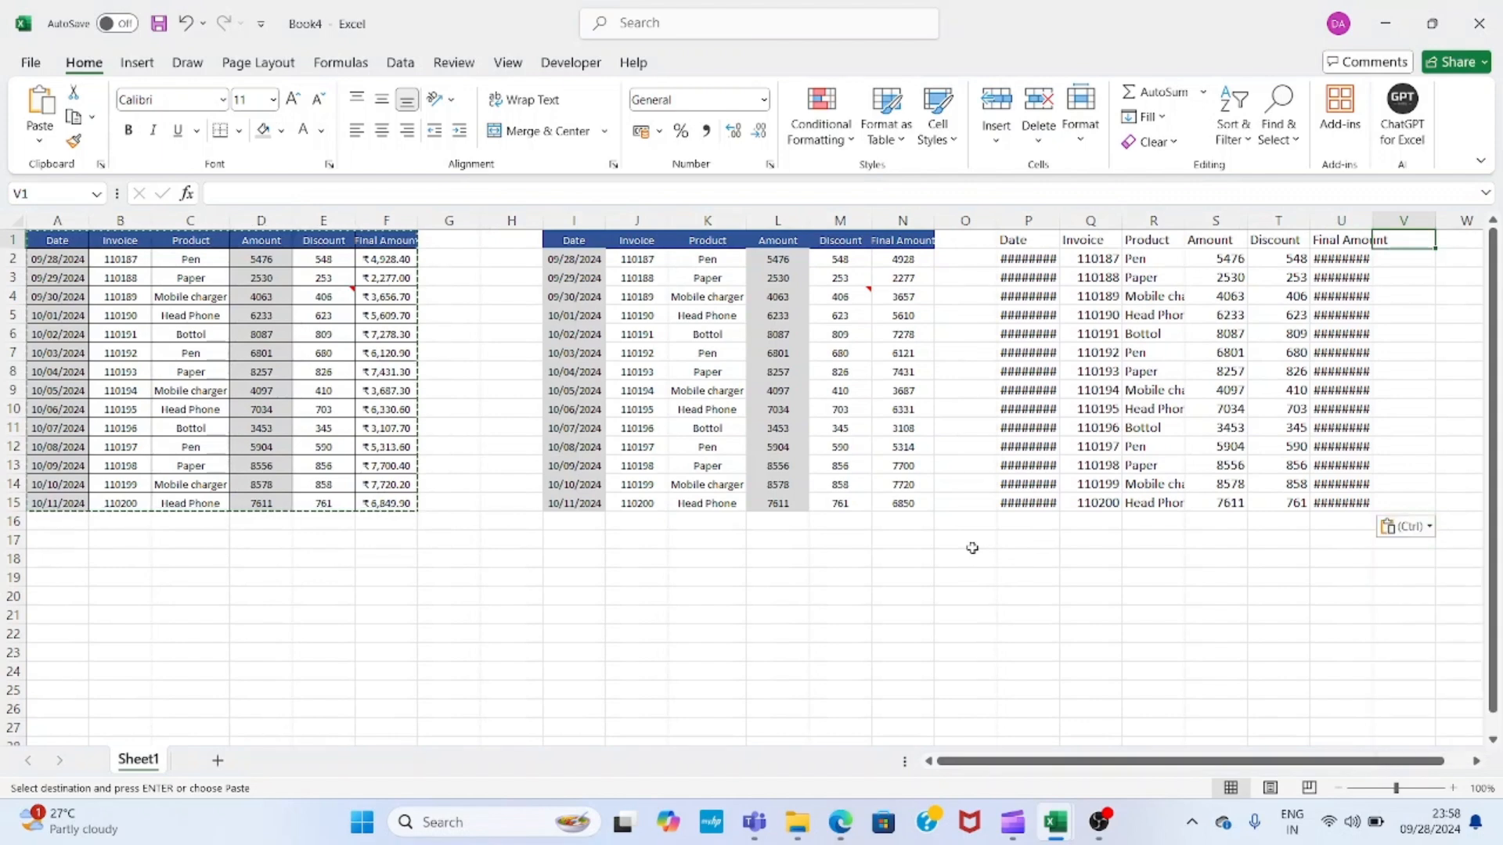
key("Left")
key("Down")
key("ctrl+space")
key("alt+h")
key("o")
key("i")
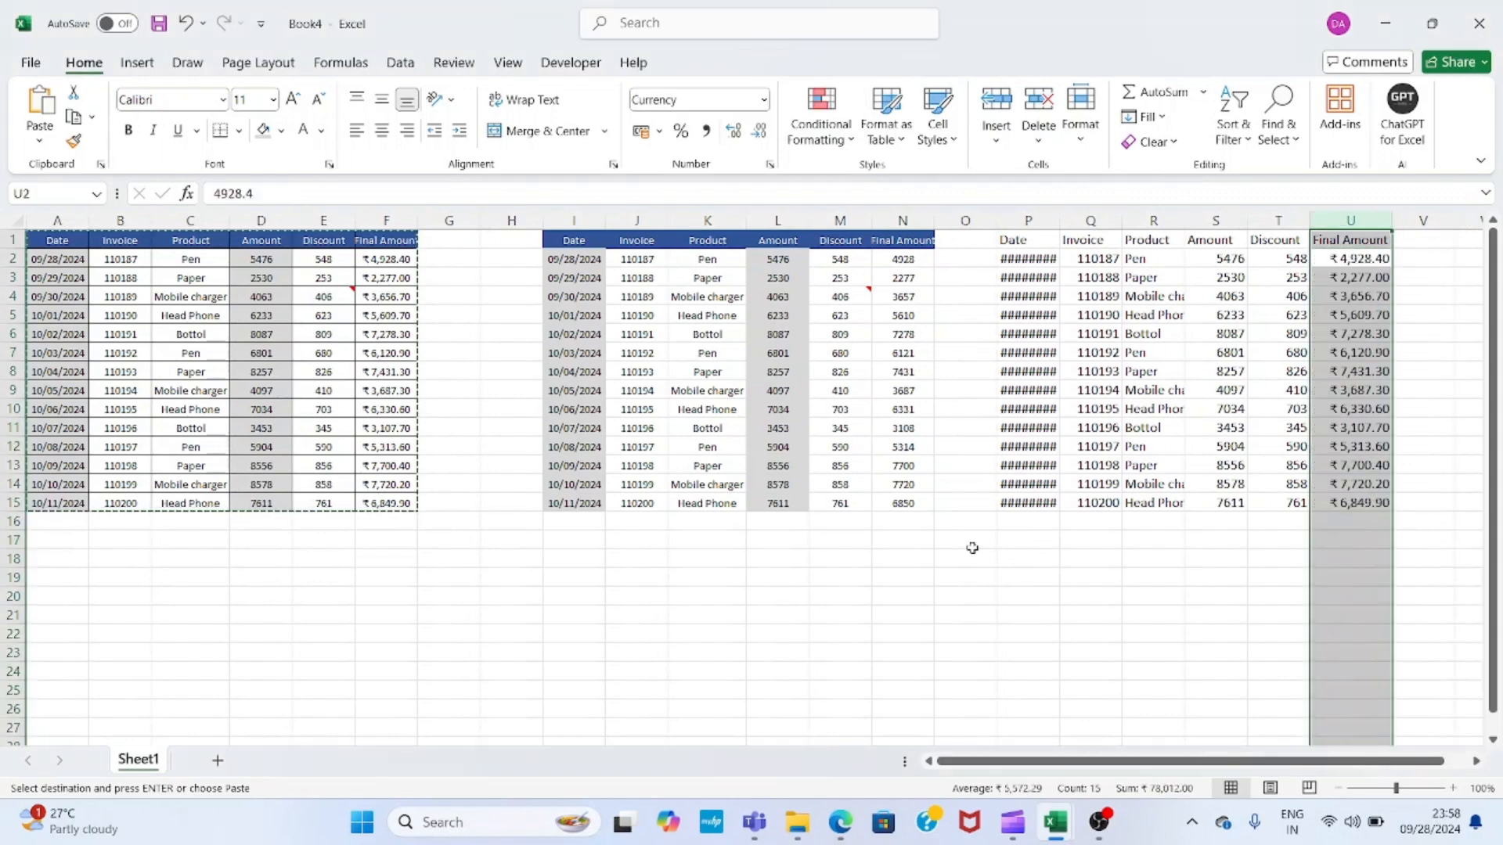
- AutoFit the Date column P of the pasted table to show its dates
key("Left")
key("Left")
key("Left")
key("Left")
key("Left")
key("ctrl+space")
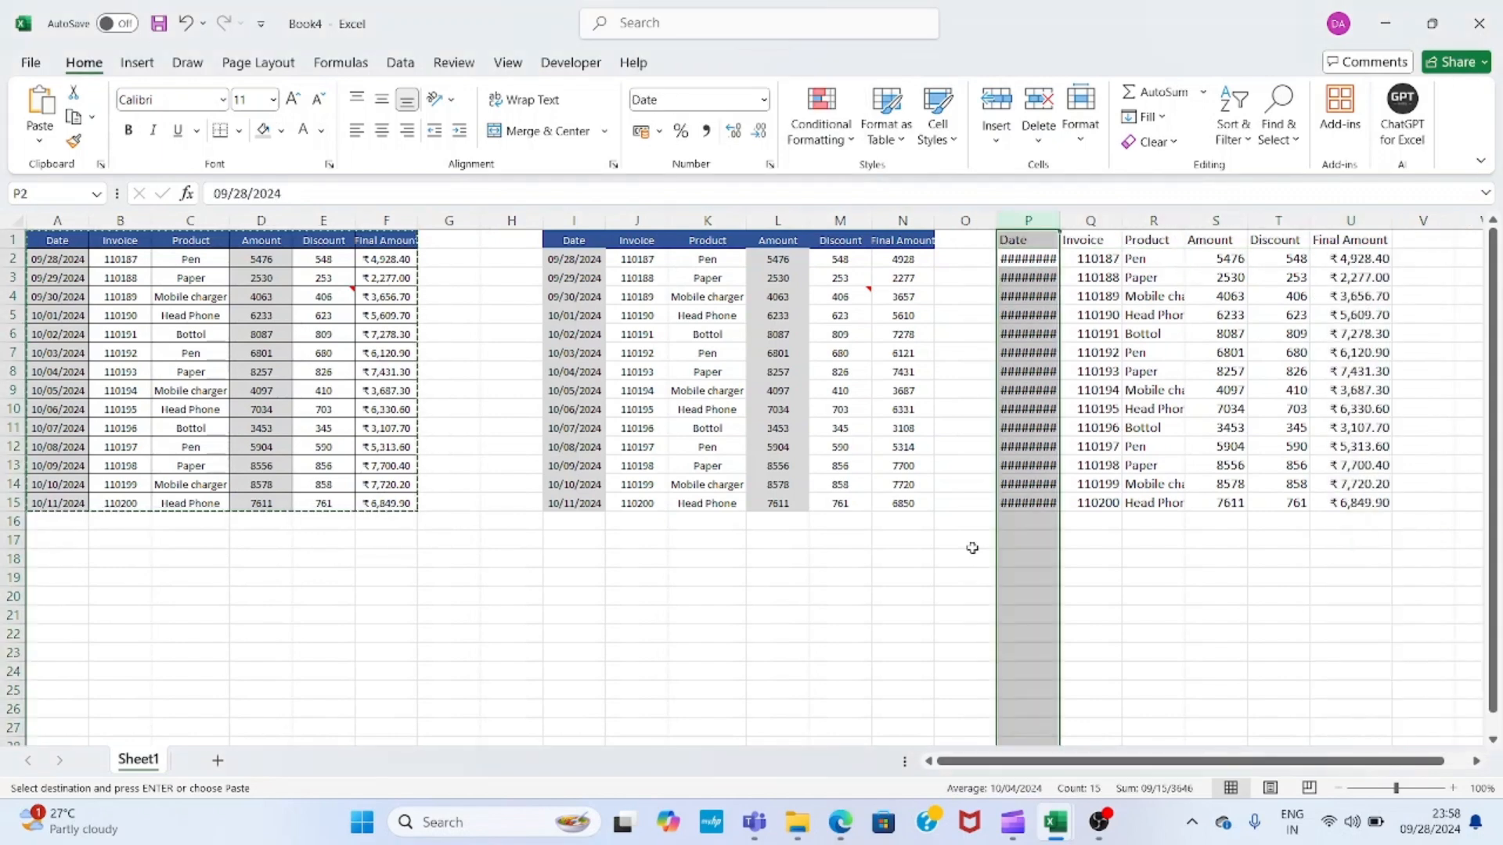
key("alt+h")
key("o")
key("i")
- Review the pasted table's header row from Final Amount and return to the empty cell G1 beside the source table
key("ctrl+Right")
key("Up")
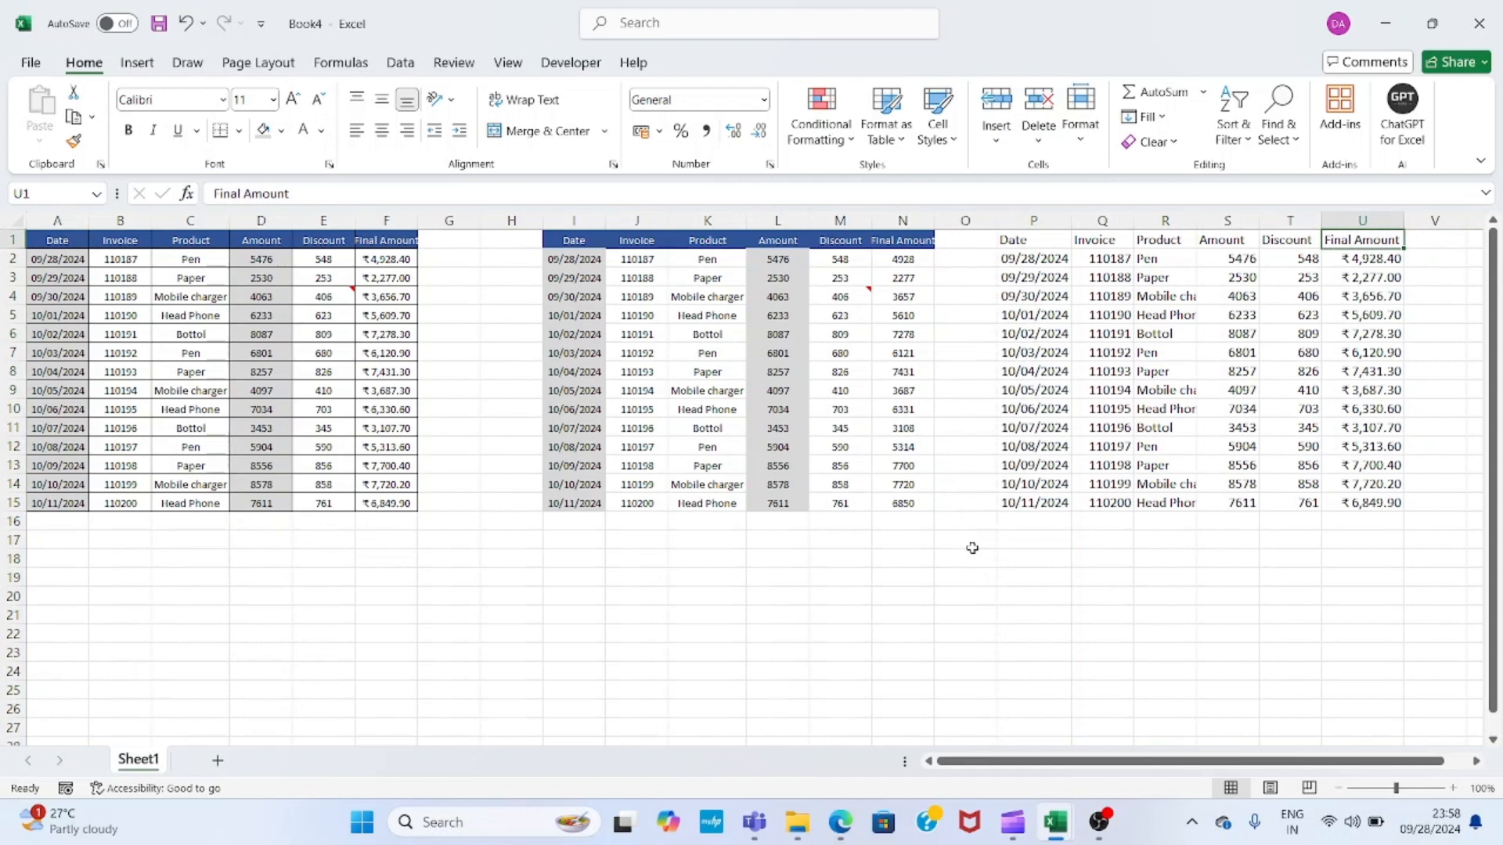
key("Left")
key("ctrl+Left")
key("ctrl+Left")
key("ctrl+Left")
key("ctrl+Left")
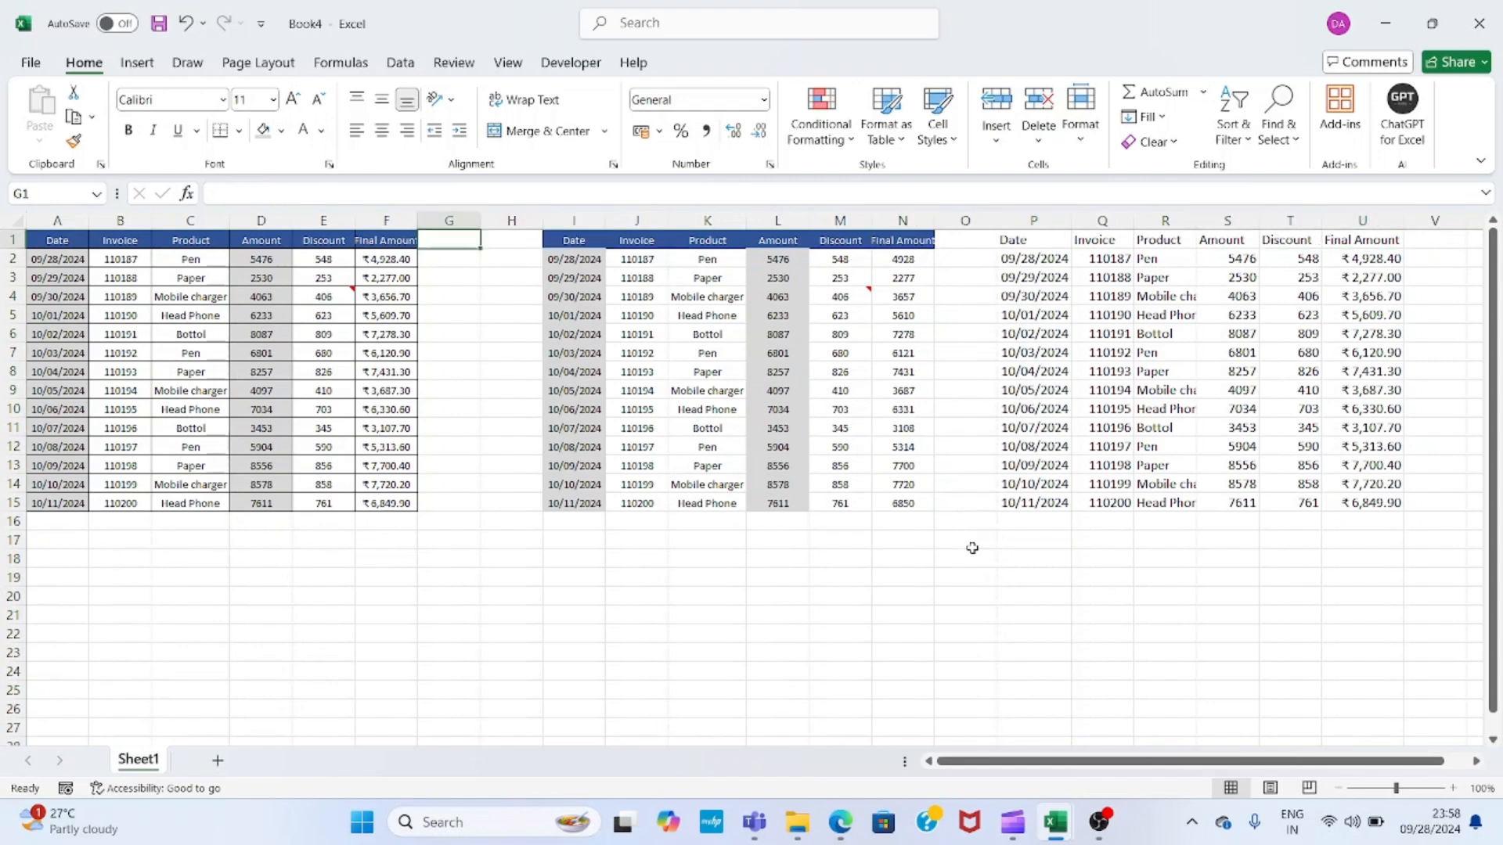
key("Down")
key("ctrl+c")
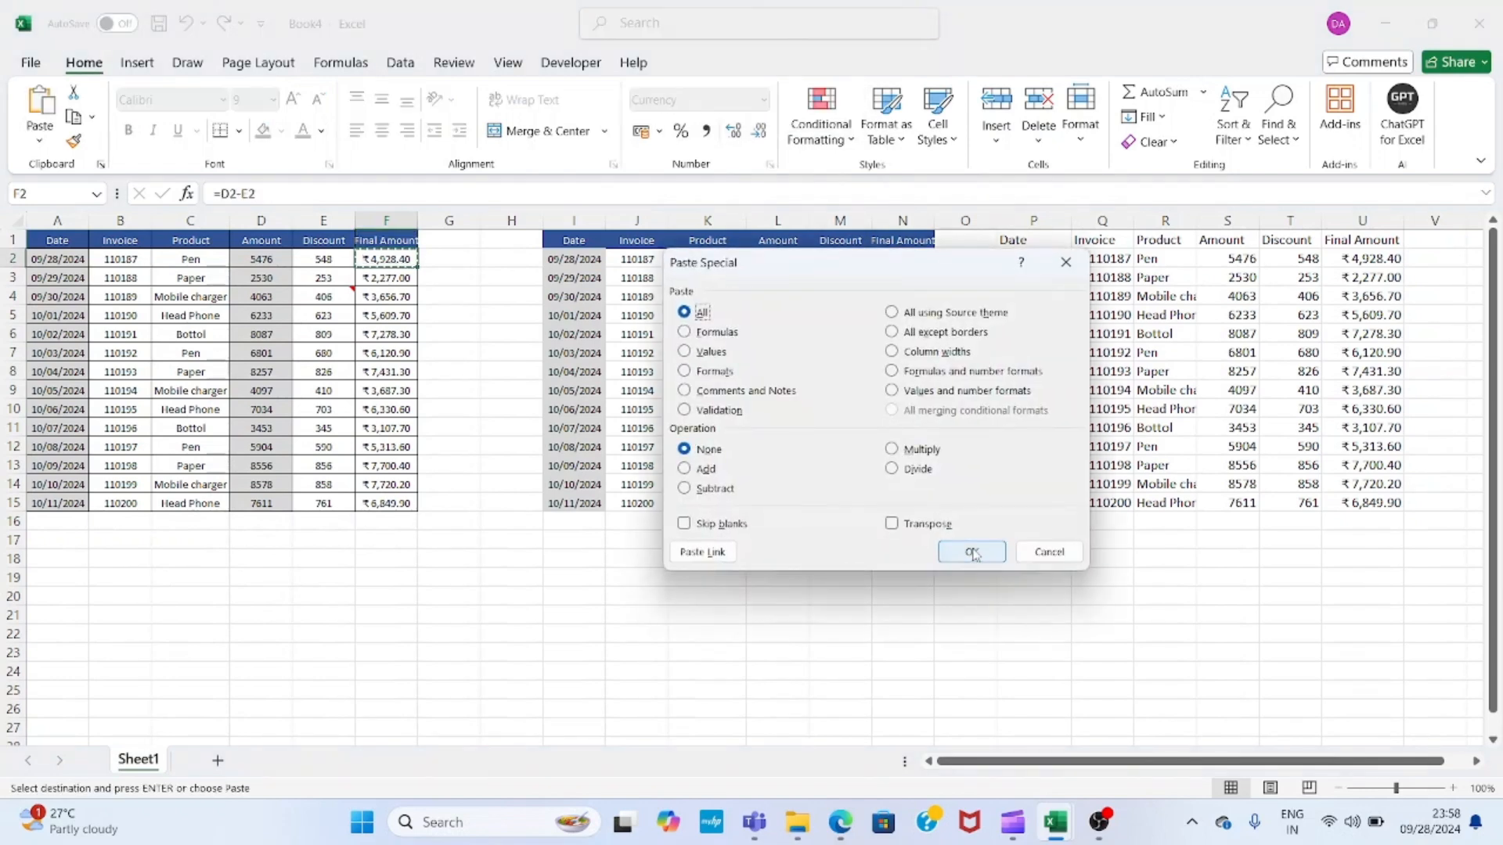
double_click(1023, 383)
- Examine the contents of row 2 across both pasted tables, up to the Discount cell T2
key("Right")
key("Right")
key("Right")
key("Right")
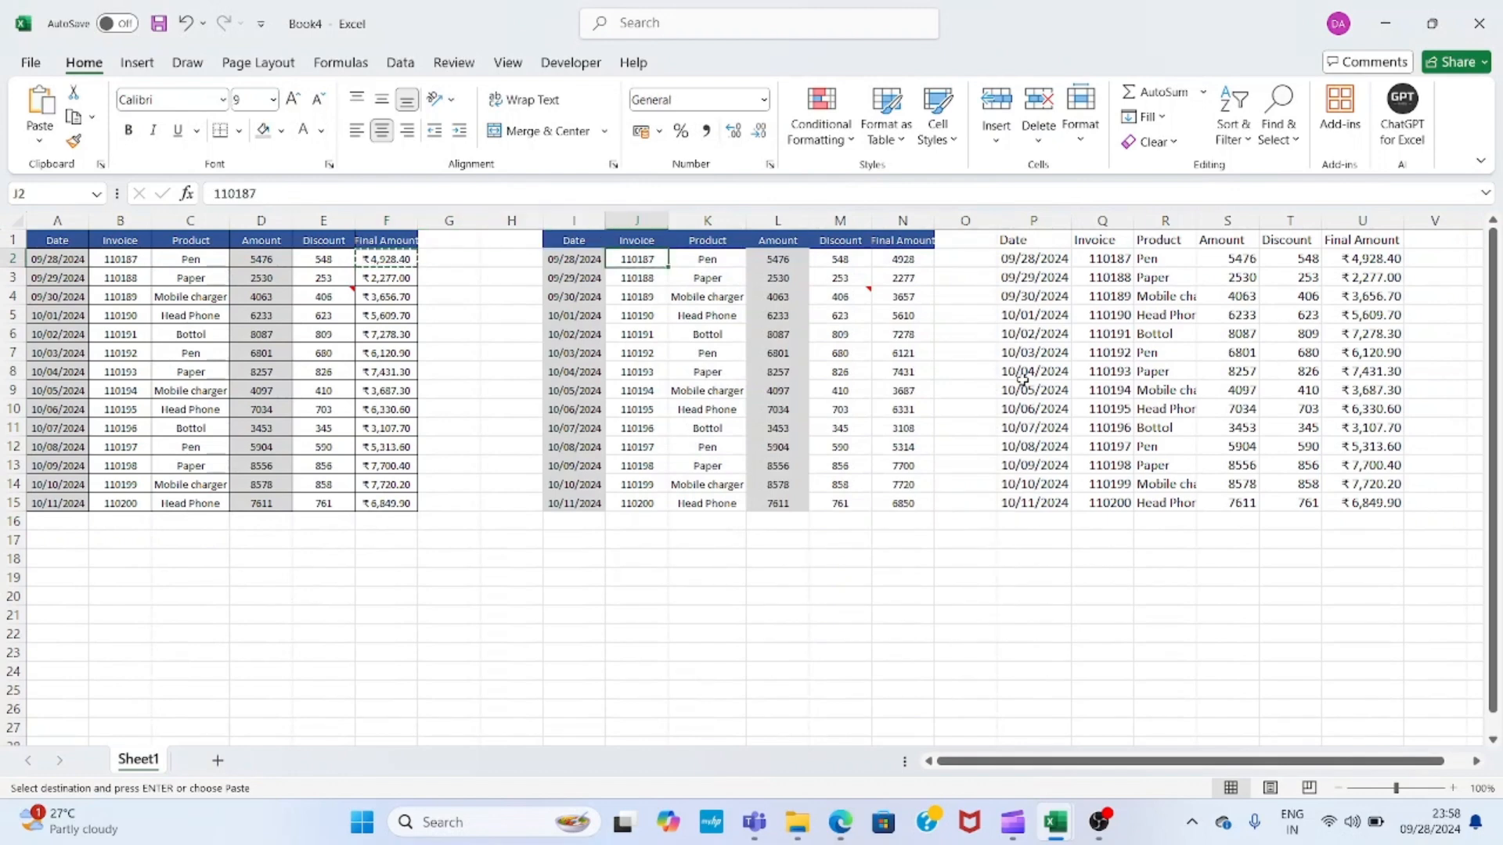
key("Right")
key("Right")
key("Right")
key("Right")
key("Right")
key("Right")
key("Right")
key("Right")
key("Right")
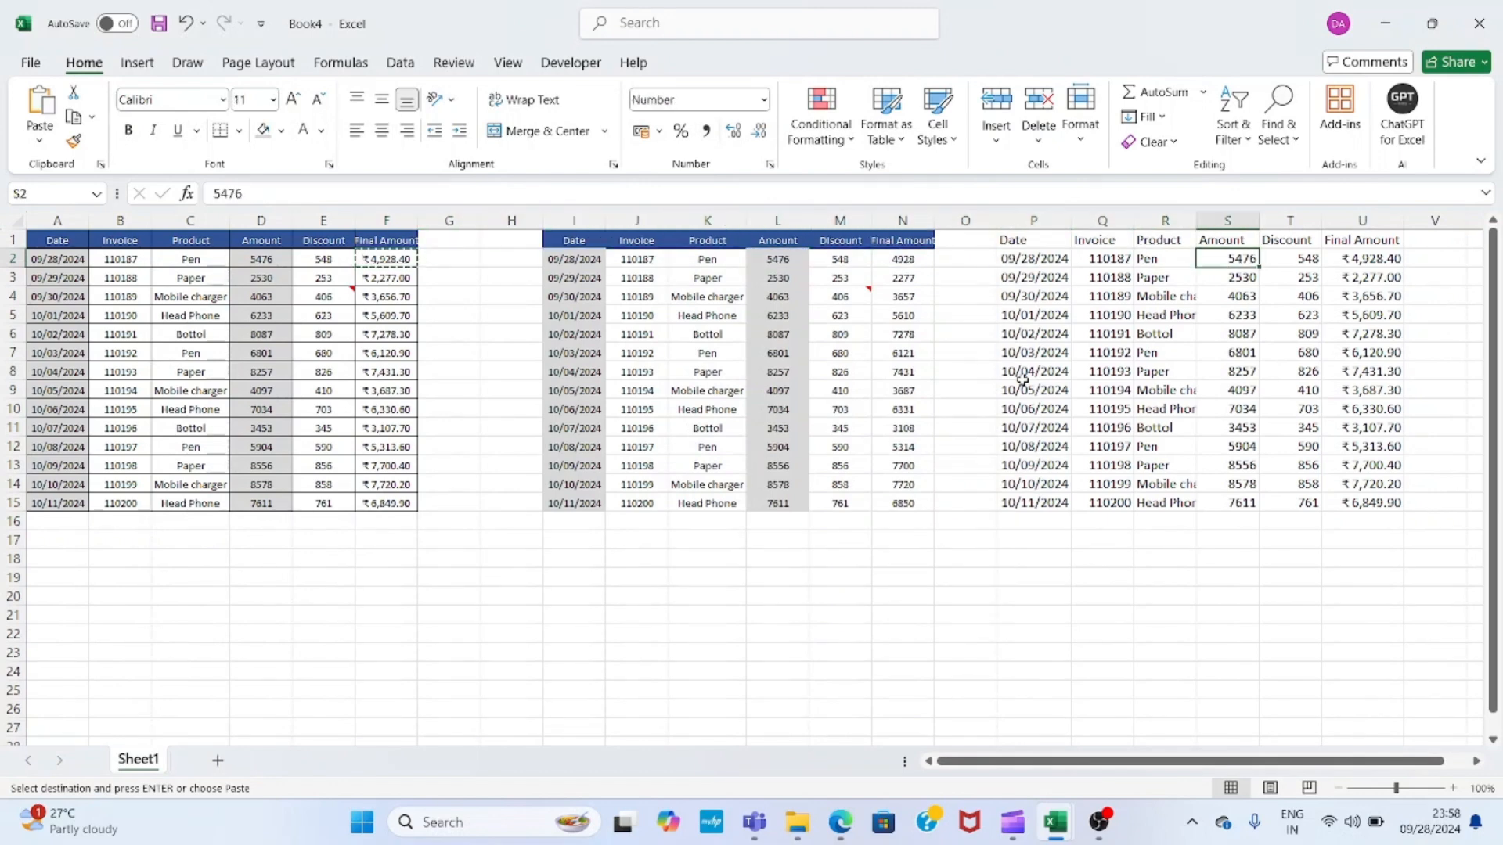
key("Right")
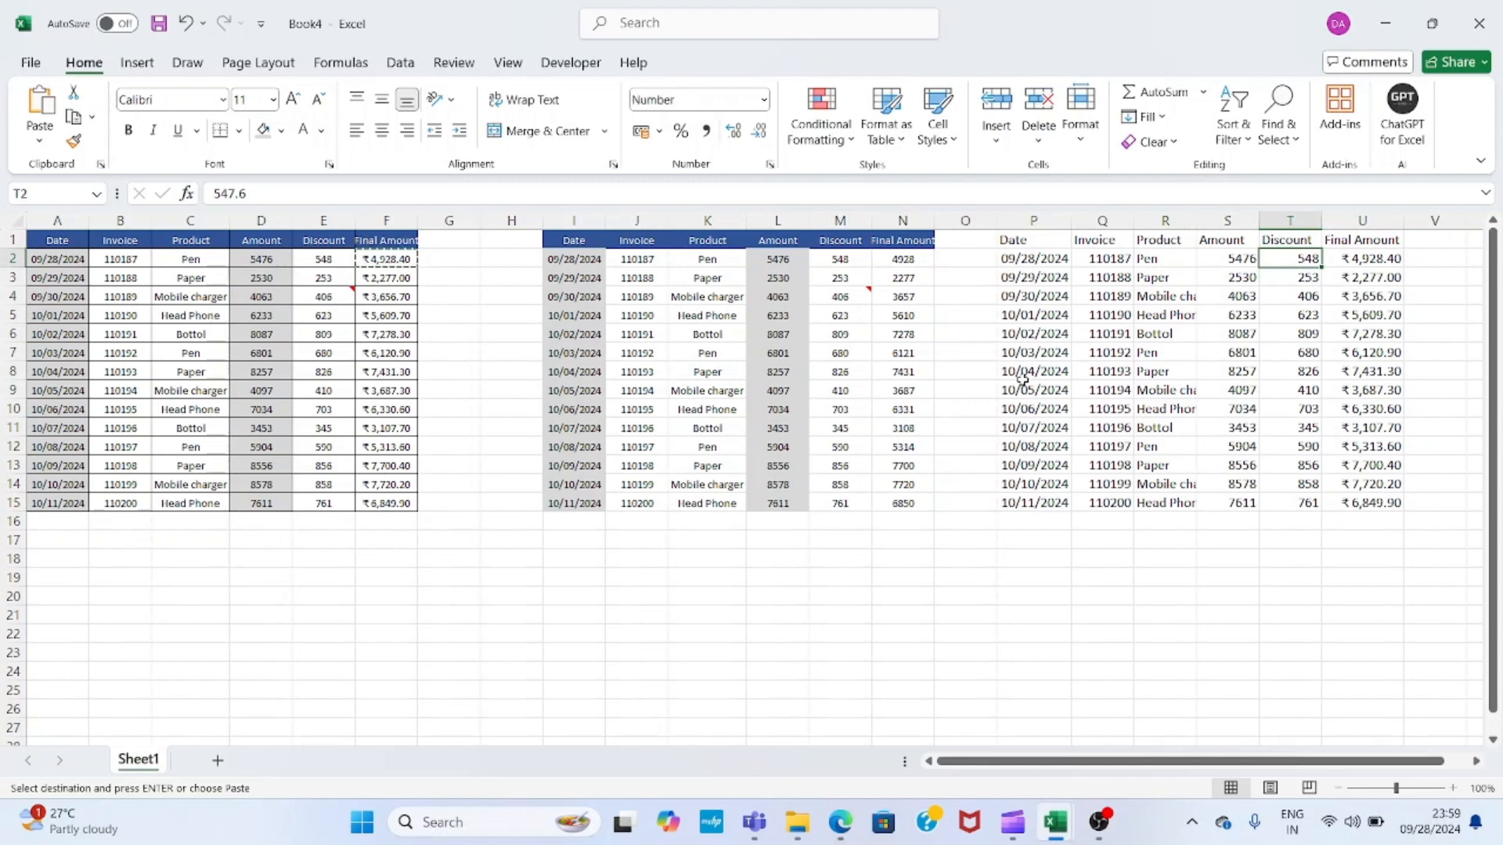
- Return to the source table's Final Amount header and copy the whole table A1:F15
key("Left")
key("Left")
key("Left")
key("Left")
key("Left")
key("Left")
key("Left")
key("Left")
key("Left")
key("Left")
key("Left")
key("Left")
key("Left")
key("Left")
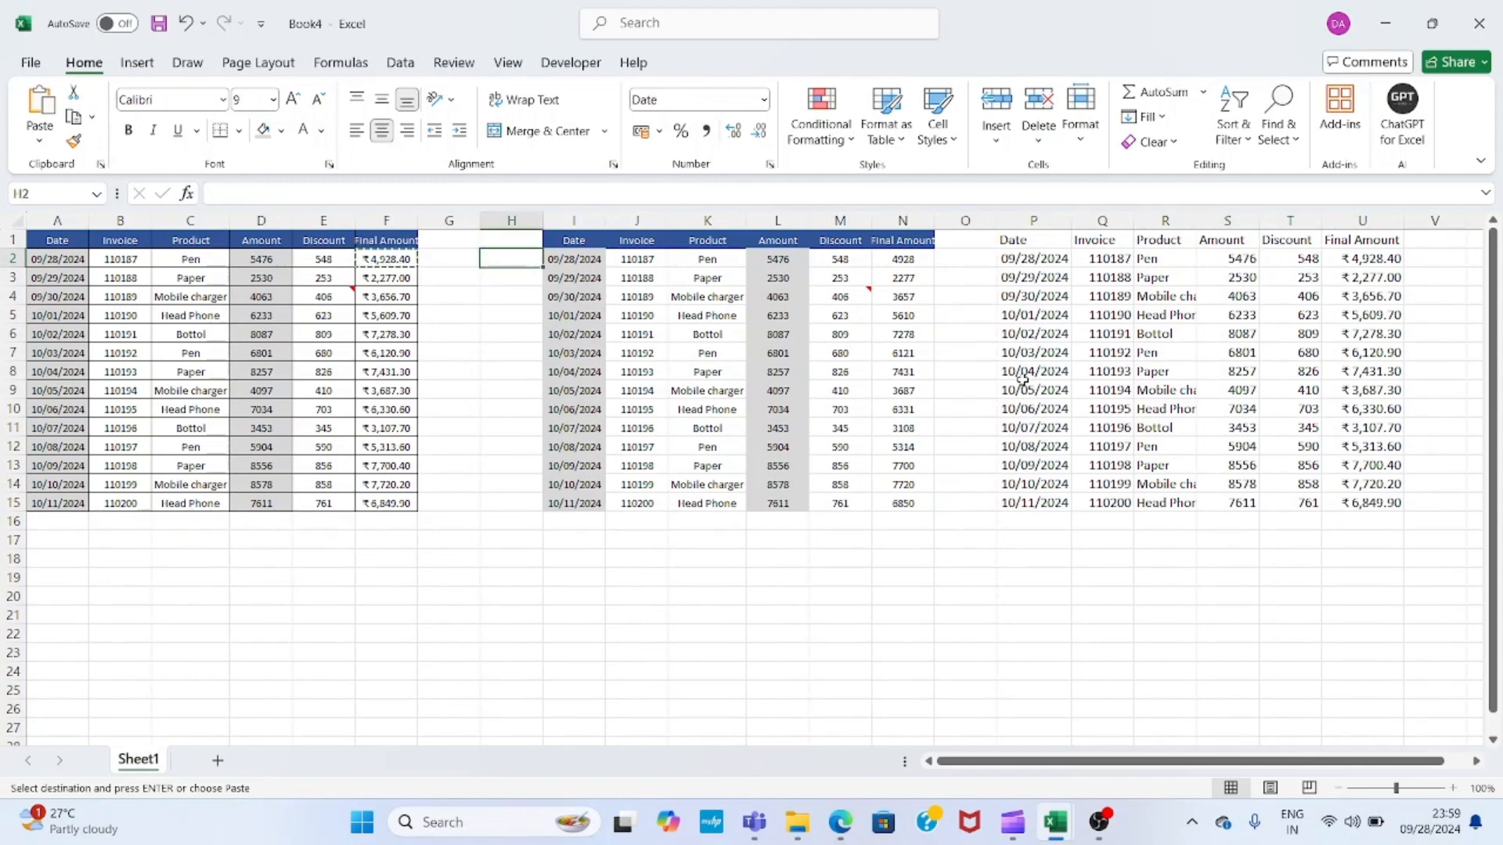
key("Up")
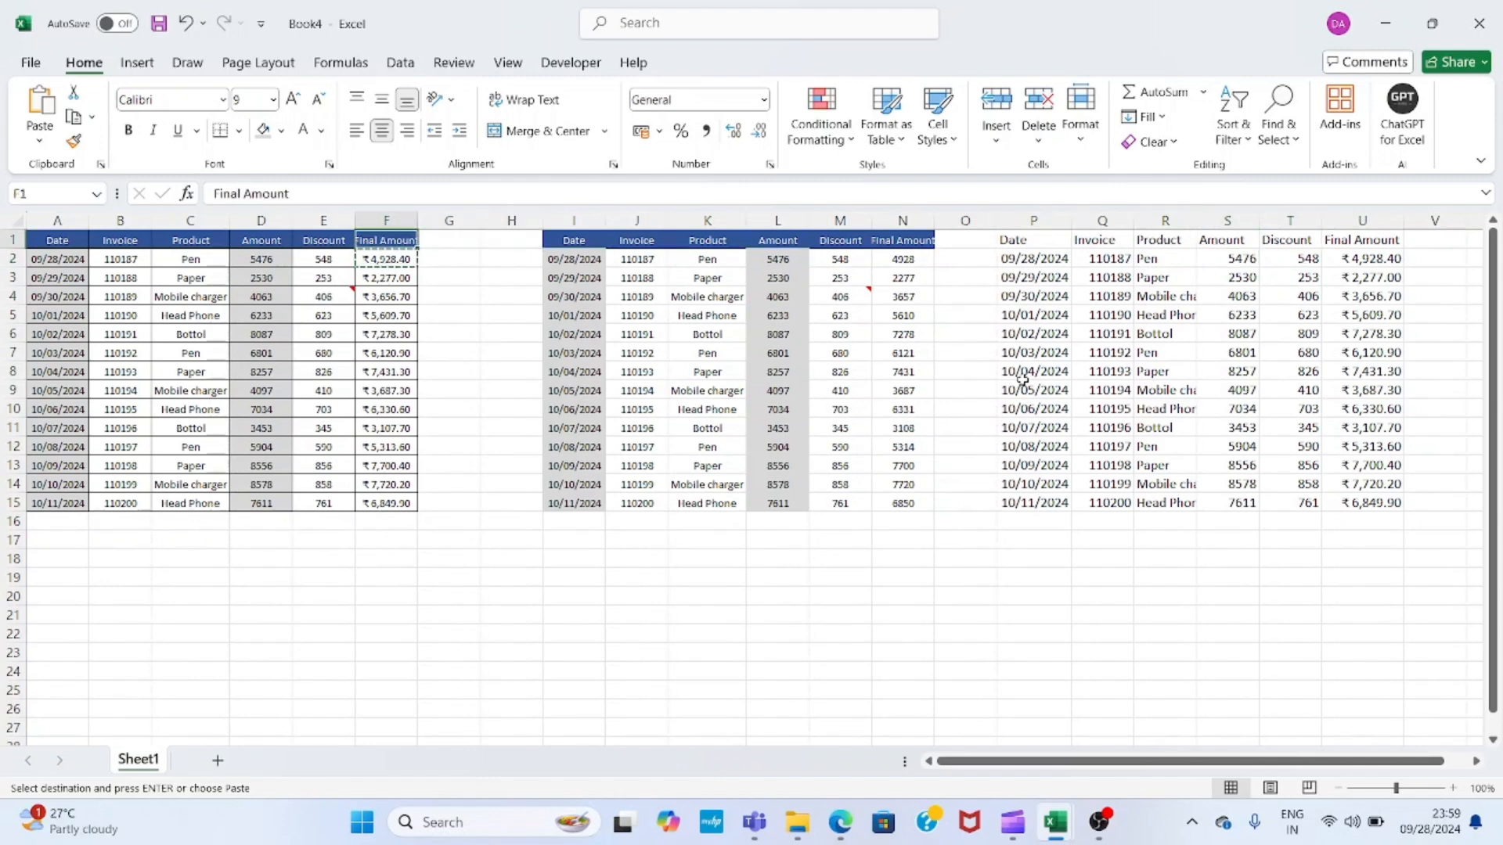
key("ctrl+shift+Left")
key("ctrl+shift+Down")
key("ctrl+q")
key("Escape")
key("ctrl+c")
key("Down")
key("Up")
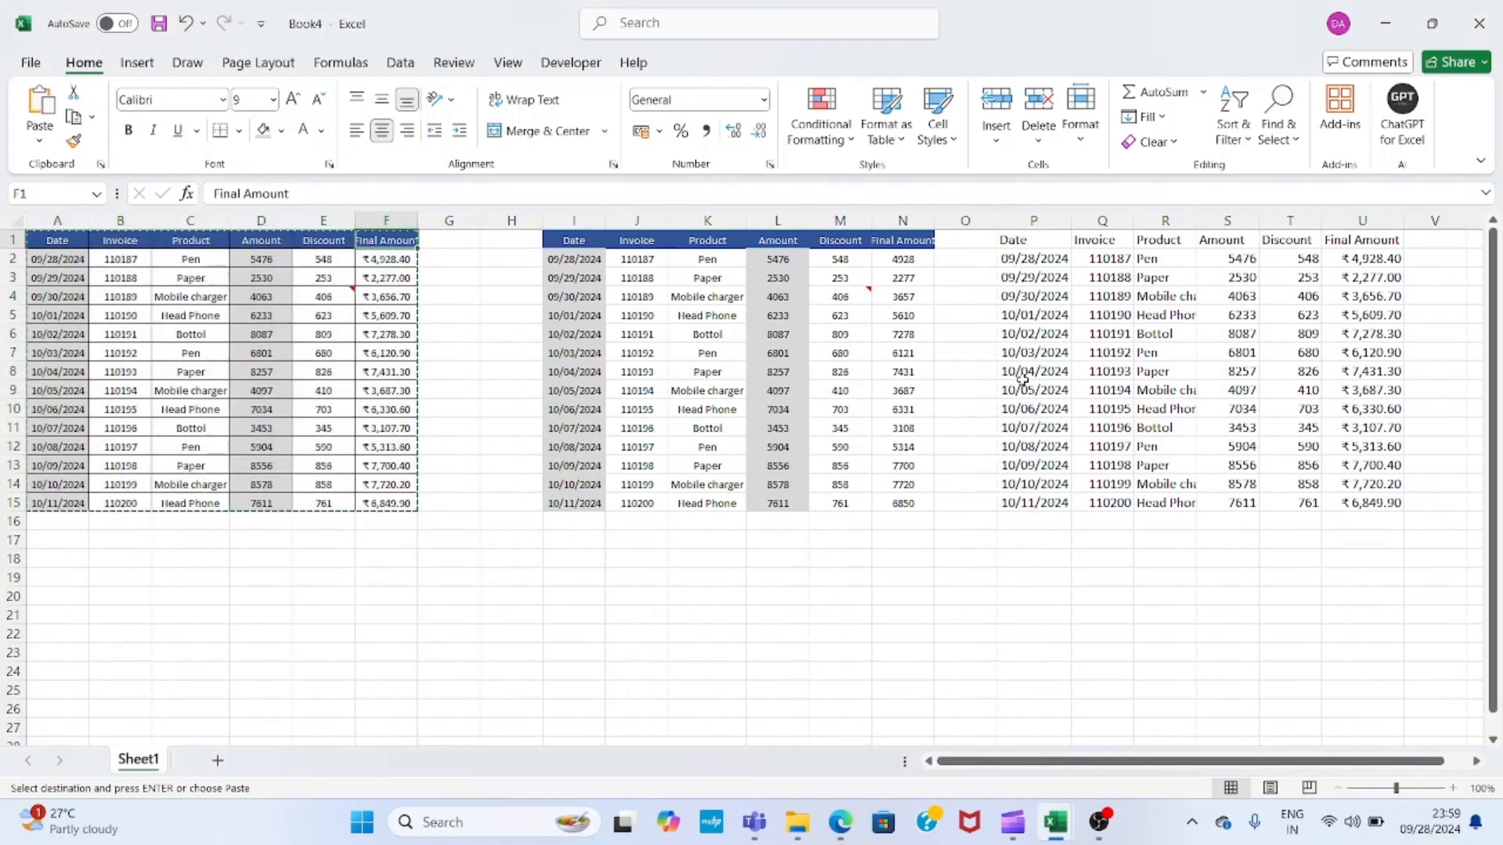
- Paste the copied source table at cell A18 with the Paste Special option Formulas and number formats
key("ctrl+shift+Left")
key("ctrl+shift+Down")
key("Down")
key("Down")
key("Down")
key("Down")
key("Down")
key("Down")
key("Down")
key("Down")
key("Down")
key("Down")
key("Down")
key("Down")
key("Down")
key("Down")
key("Down")
key("Down")
key("Down")
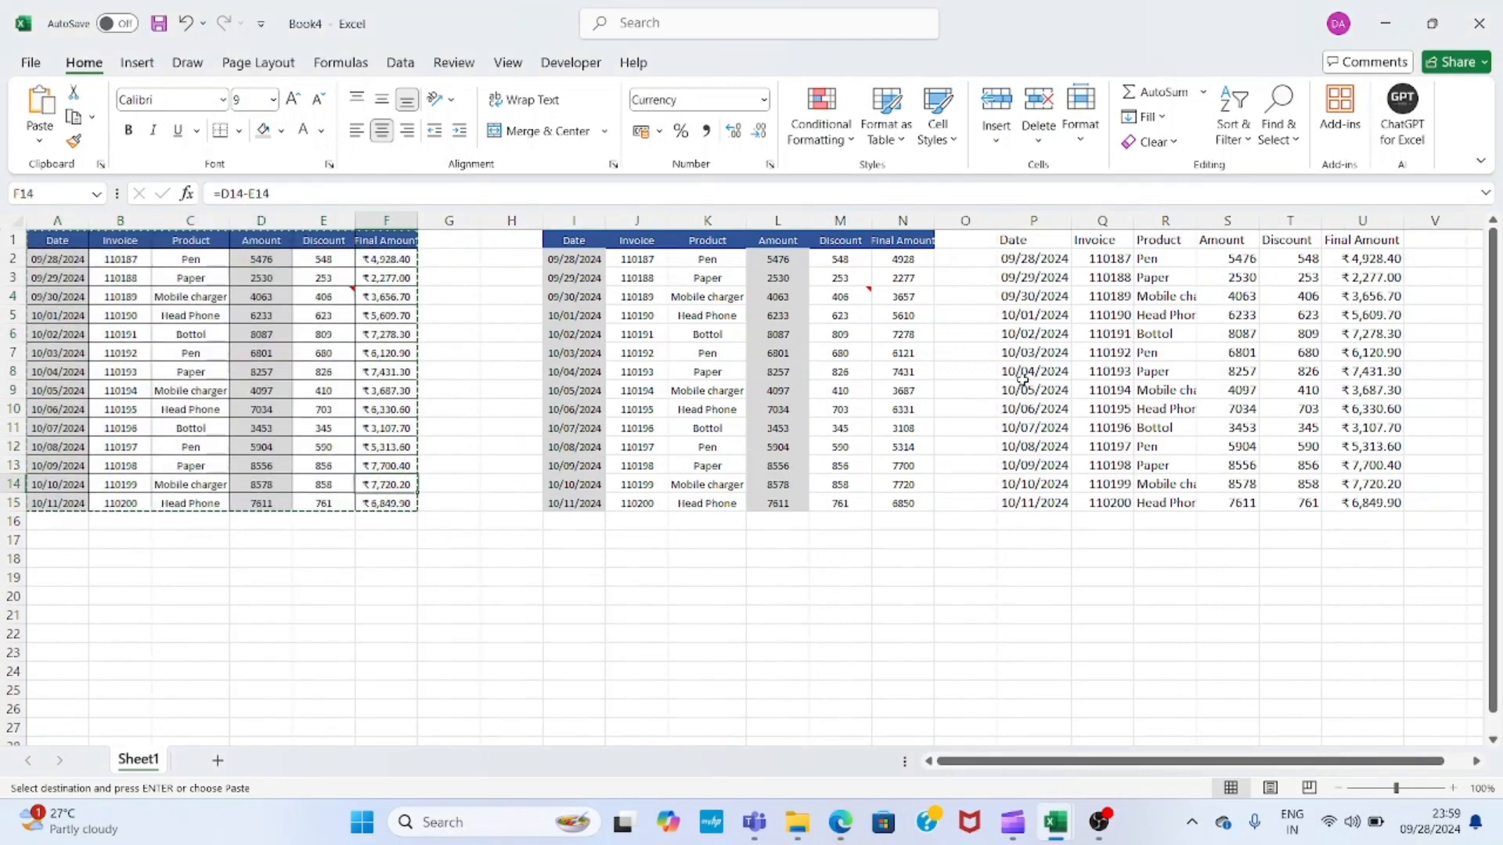
key("Left")
key("Left")
key("Left")
key("Left")
key("Left")
key("alt+e")
key("s")
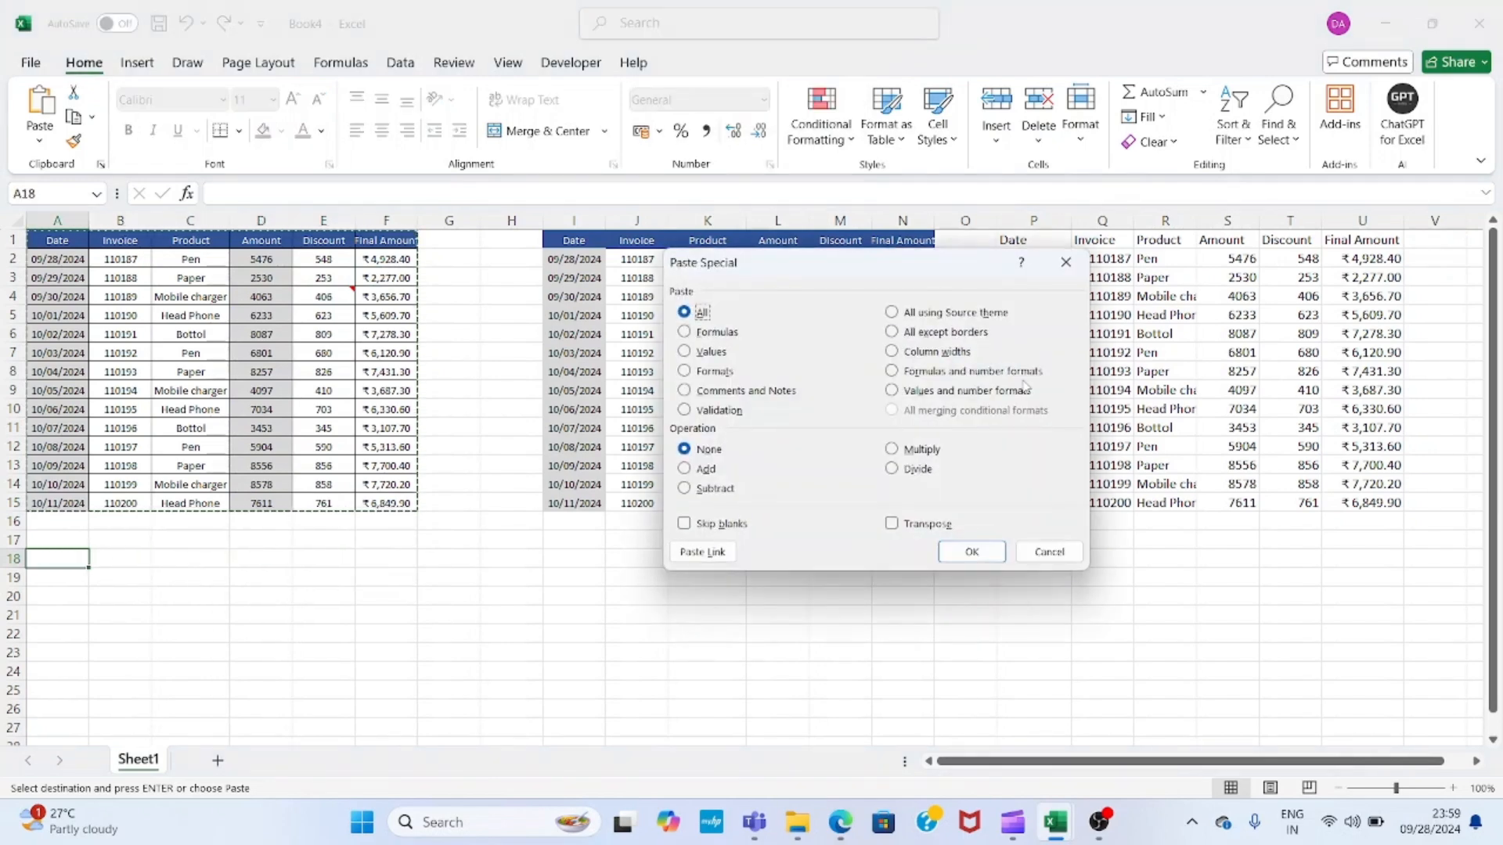
left_click(969, 379)
key("Return")
key("Escape")
- AutoFit the Date column A to the first date of the table pasted at A18
key("Down")
key("alt")
key("h")
key("o")
key("i")
- AutoFit the Final Amount column F to the currency value in cell F19
key("Right")
key("Right")
key("Right")
key("Right")
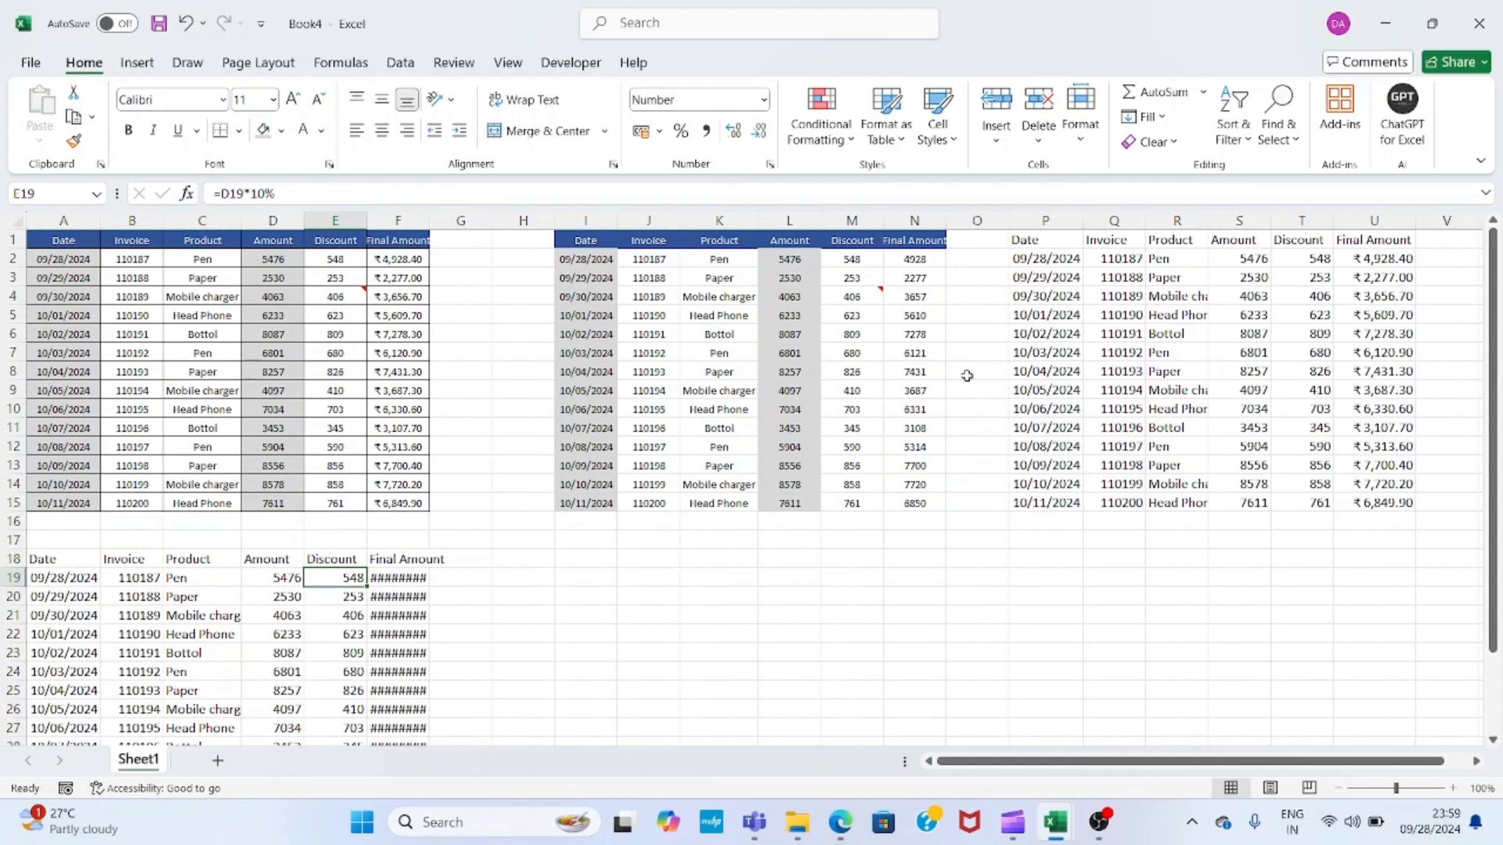
key("Right")
key("alt")
key("h")
key("o")
key("i")
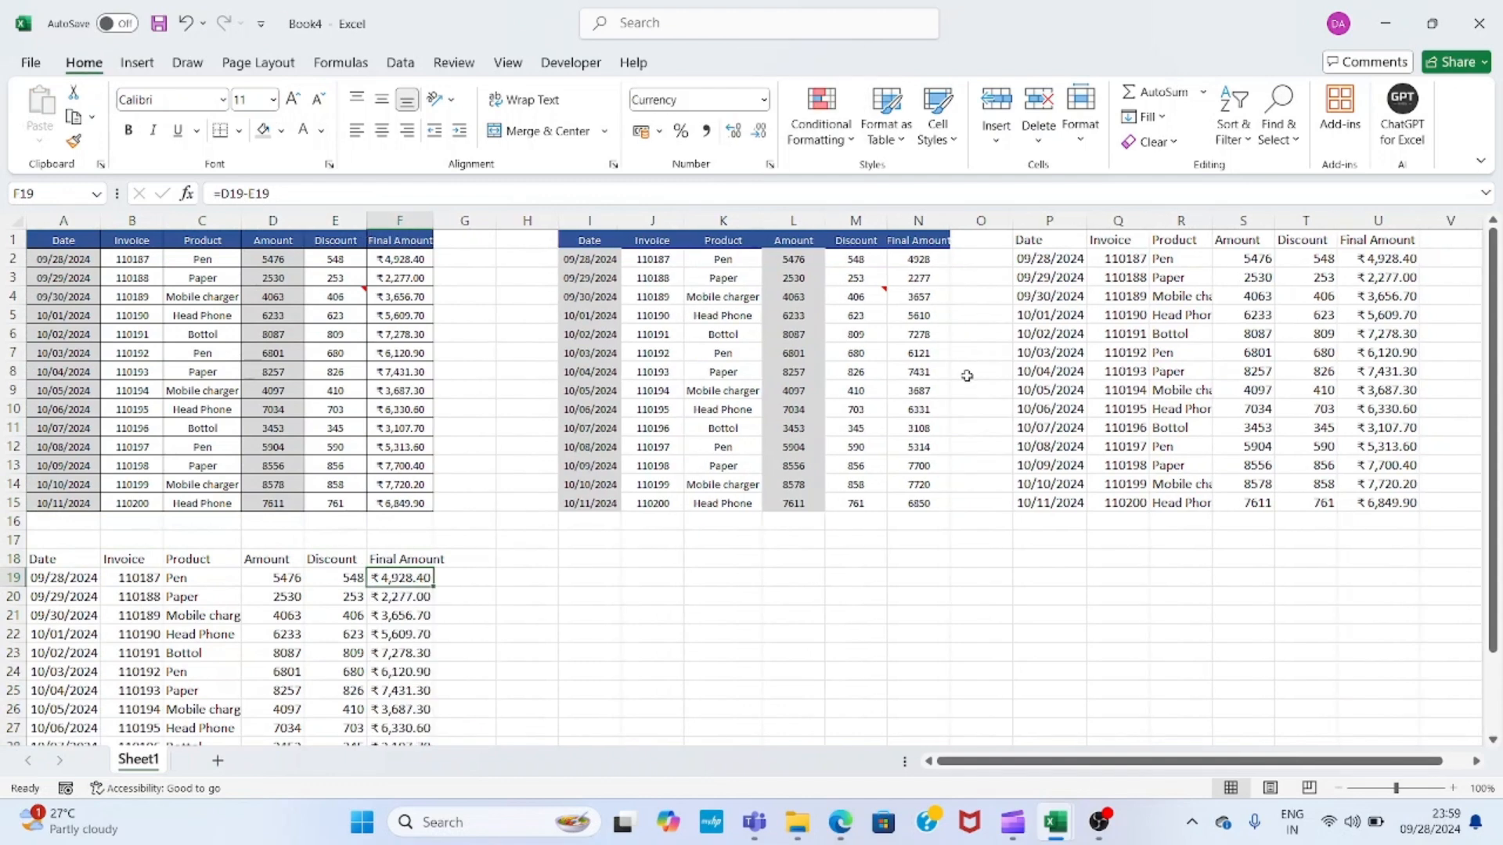
- Compare the Discount and Final Amount cell contents of the table at A18 with those of the table at P1
key("Left")
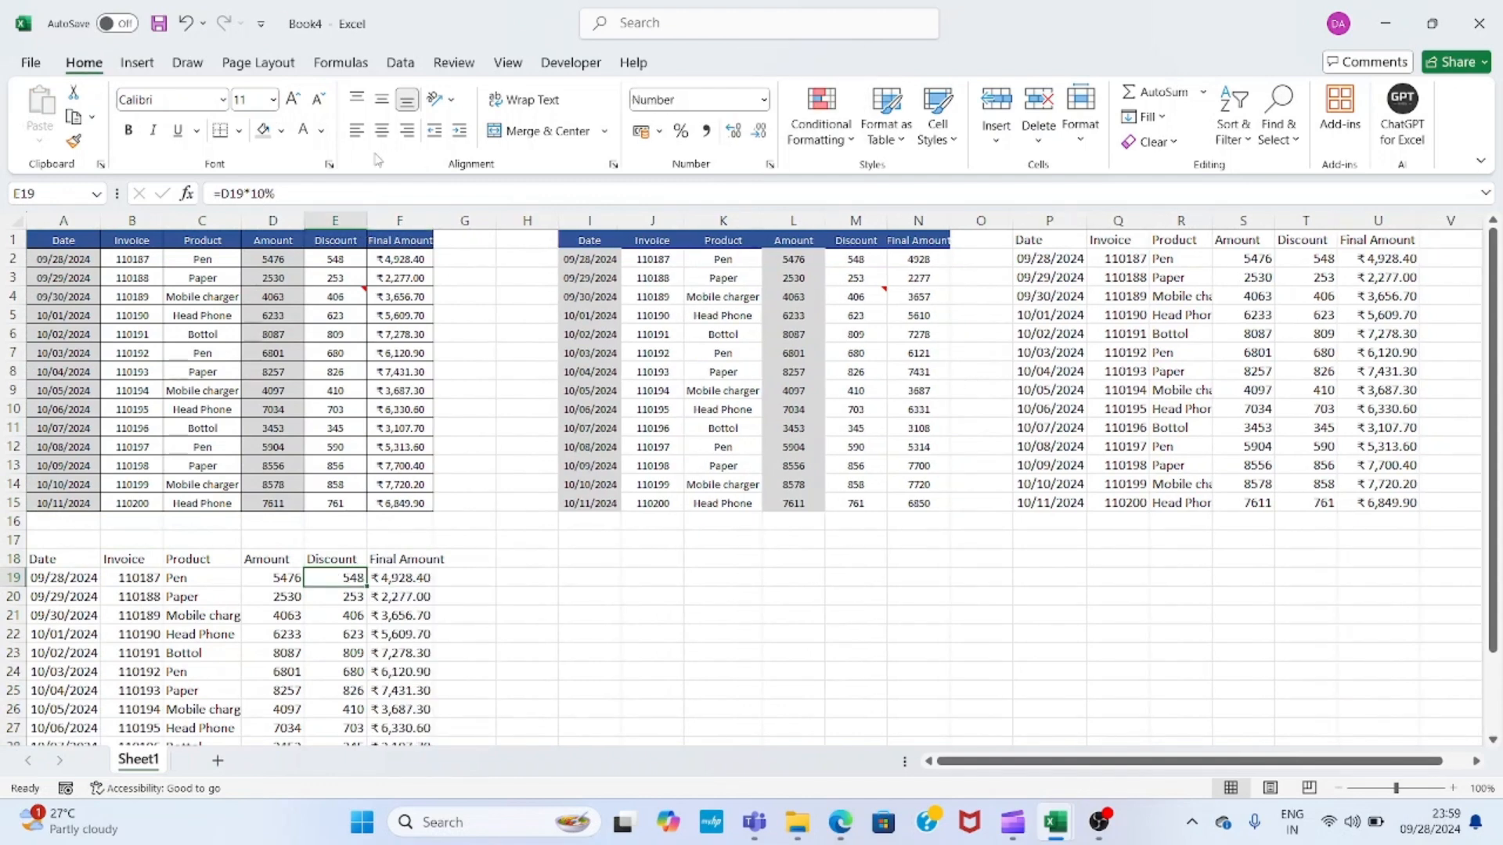
left_click(350, 599)
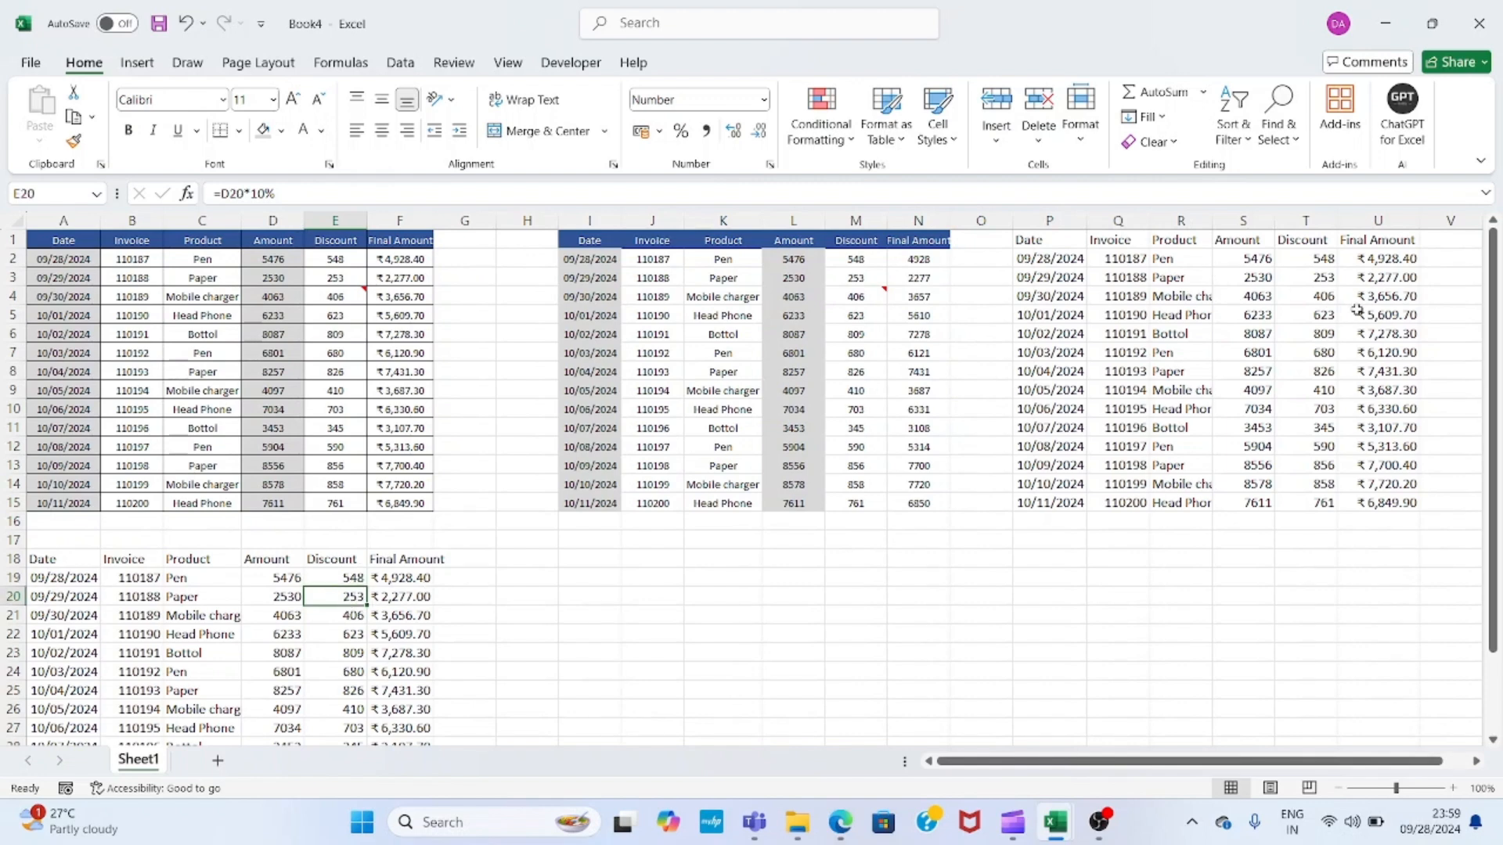
left_click(1325, 273)
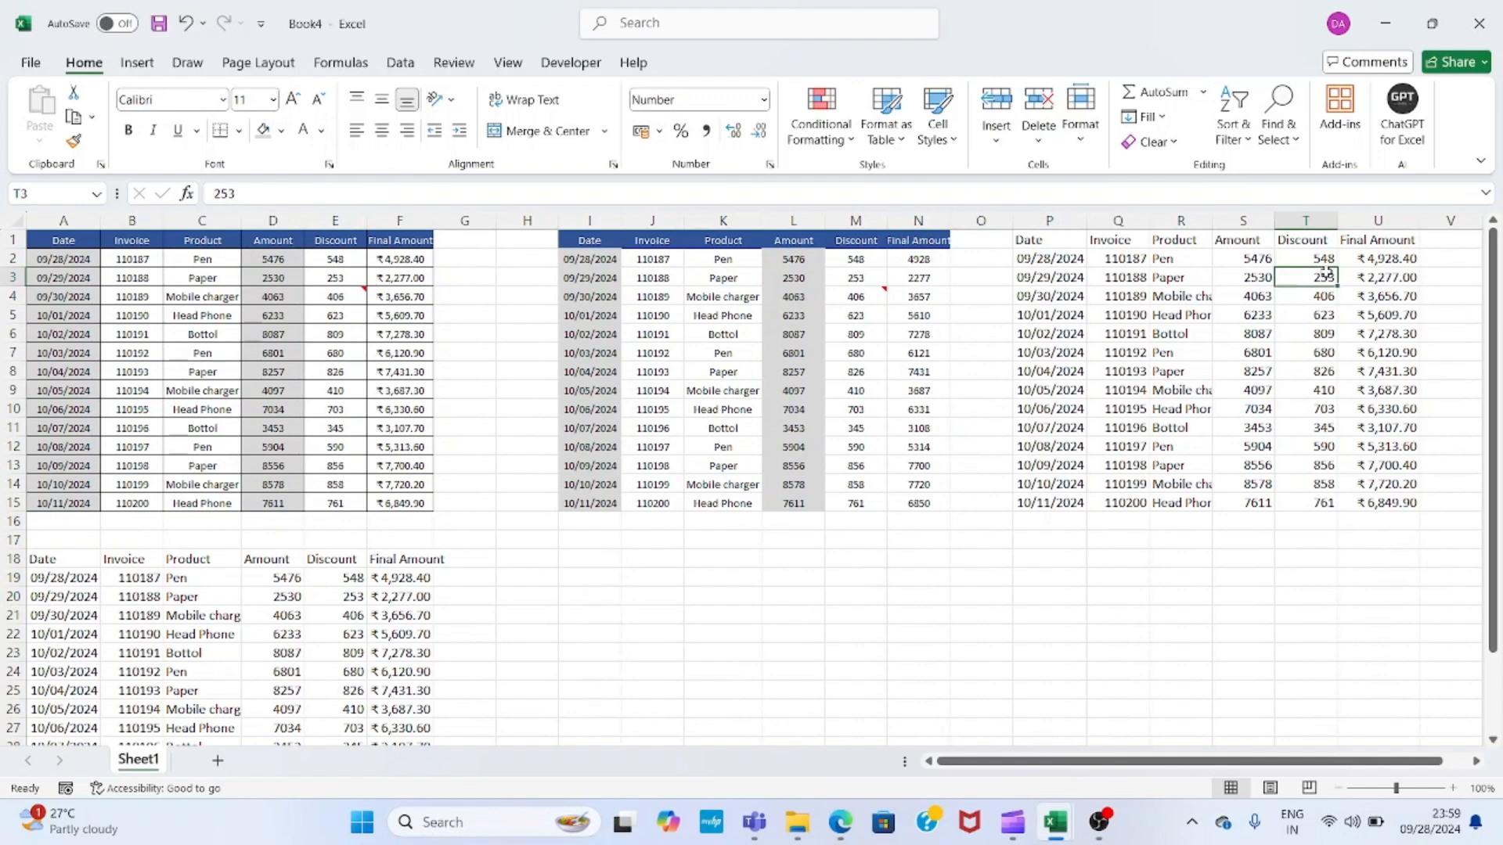
left_click(443, 593)
left_click(388, 588)
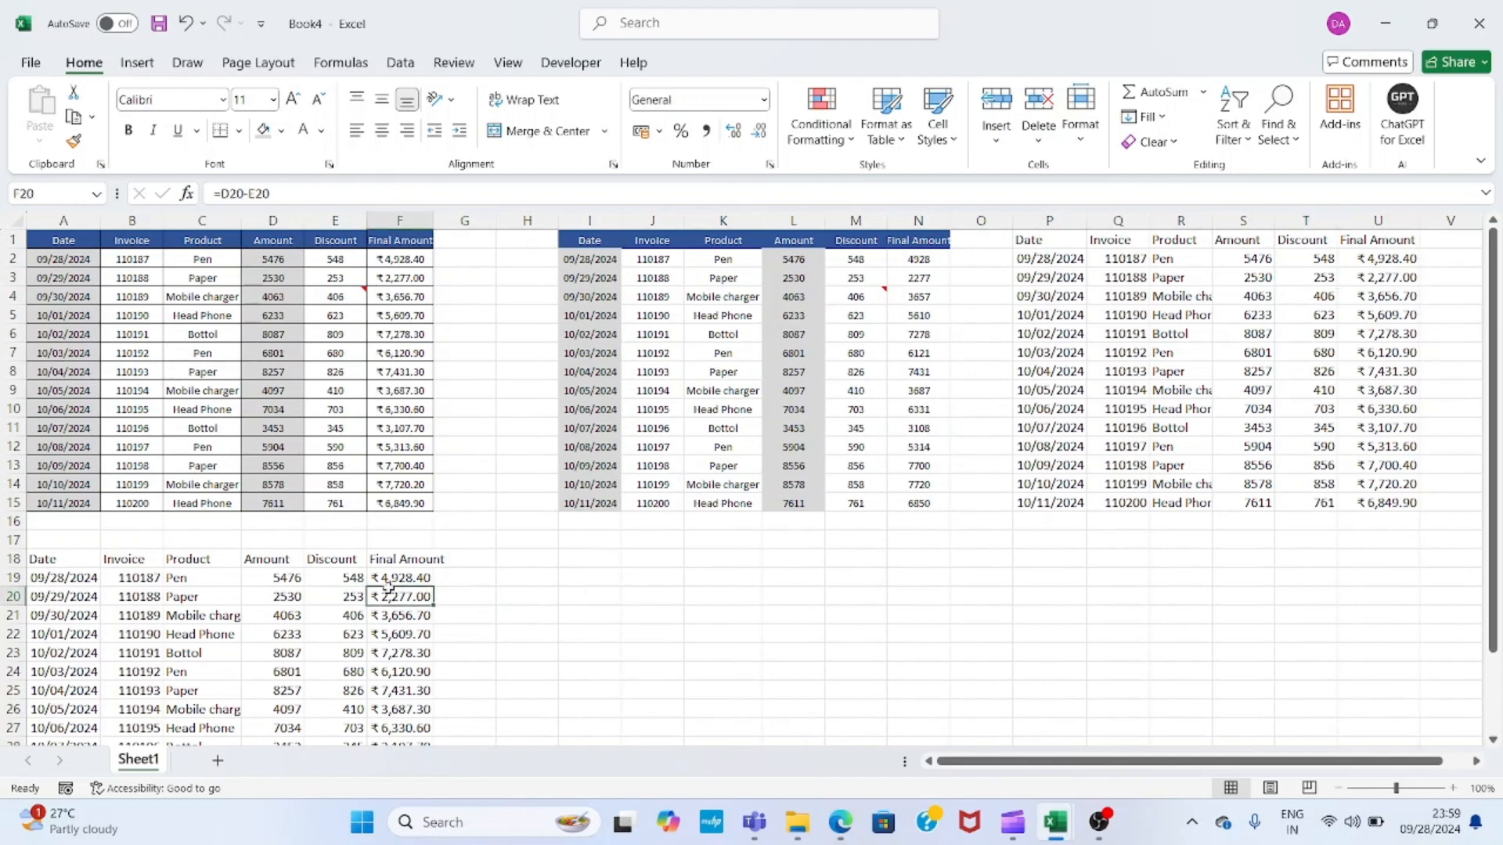
left_click(1380, 292)
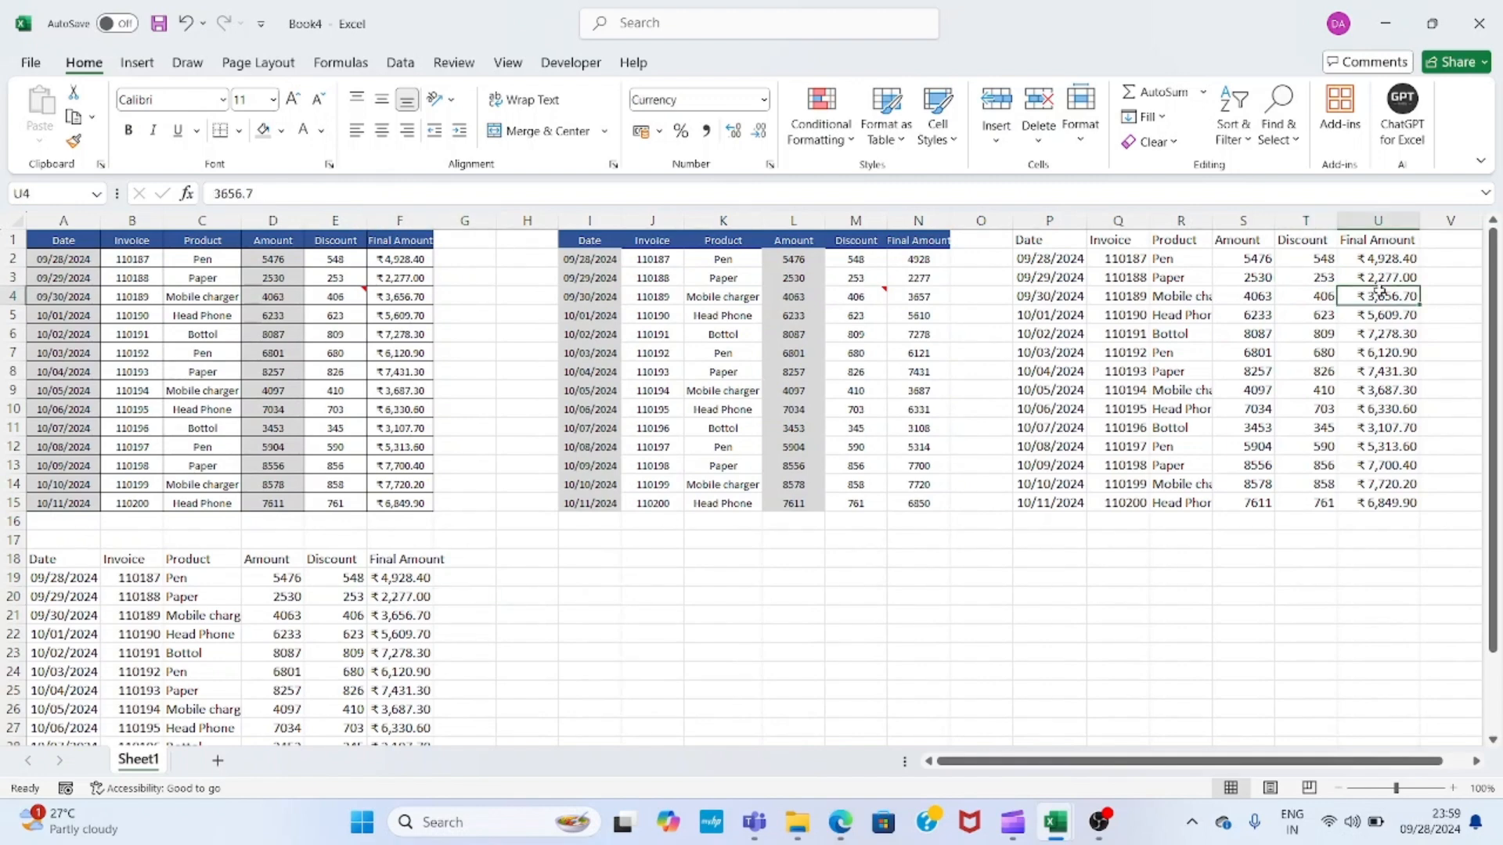
left_click(1382, 261)
left_click(402, 615)
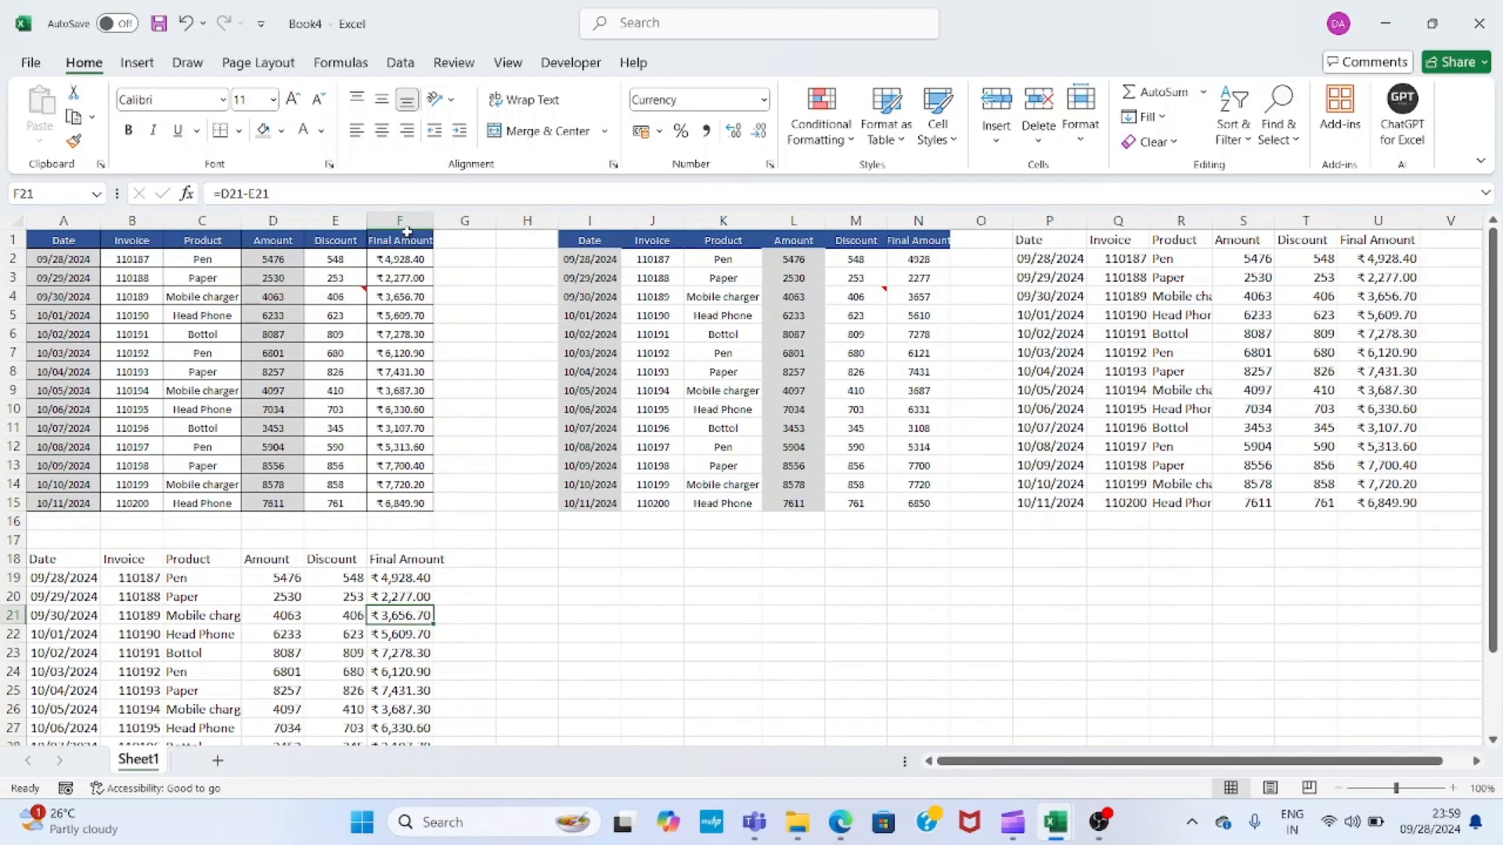
- AutoFit the whole of column F so its Final Amount headers fit, and select the empty cell G9
double_click(432, 232)
left_click(501, 386)
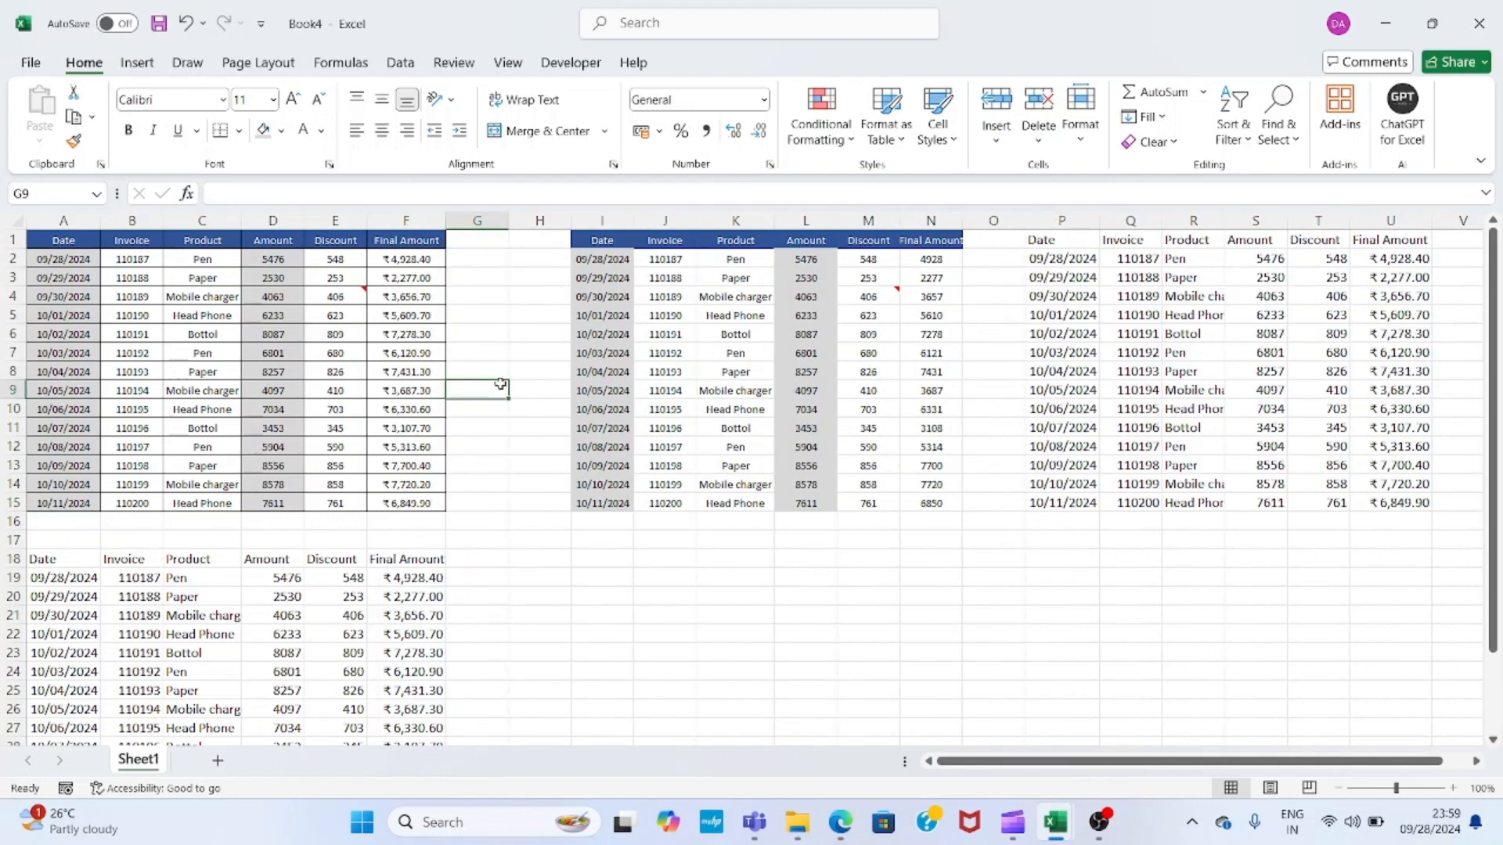